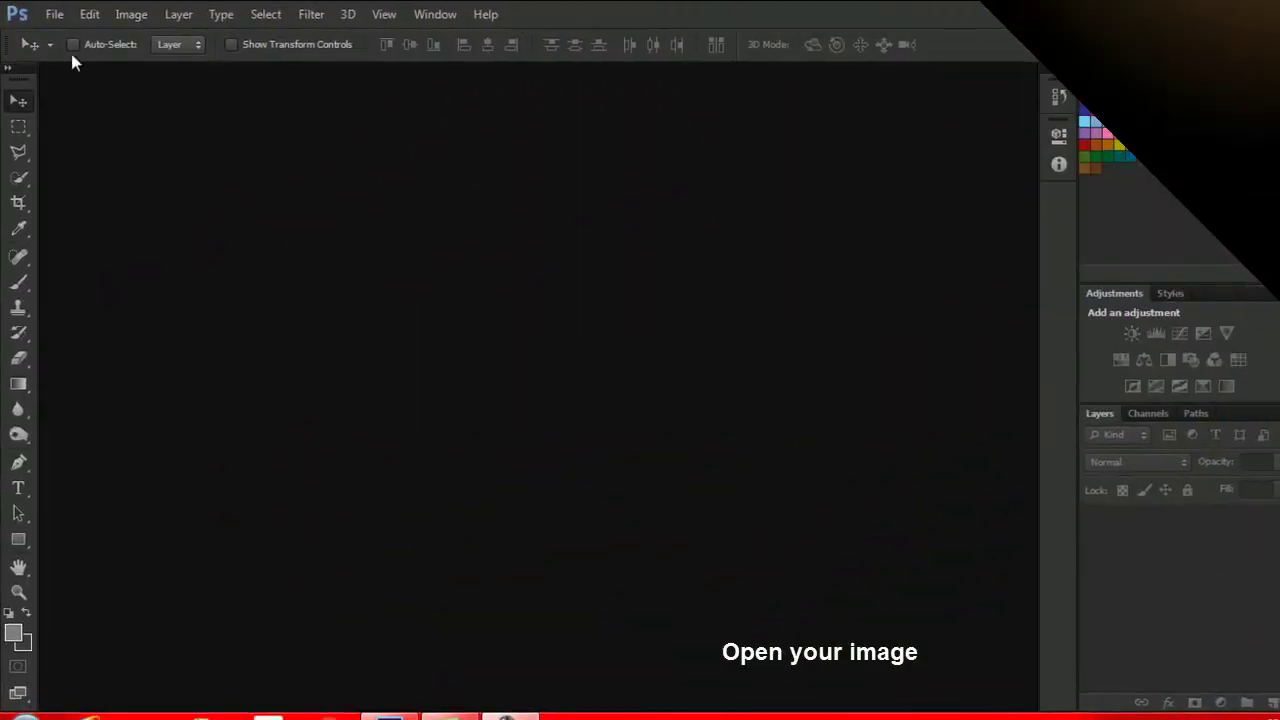
Open the image file 'green apple illustration part 2 final.jpg'.
left_click(49, 14)
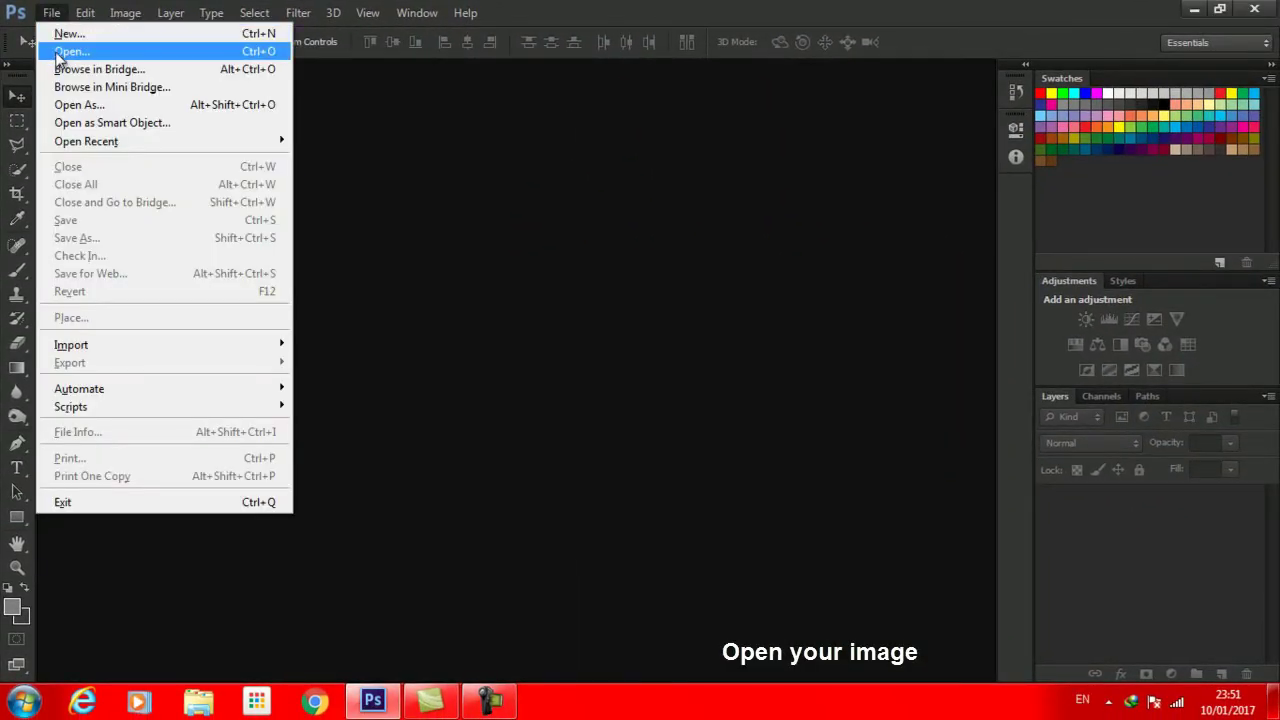
left_click(70, 51)
left_click(397, 287)
double_click(415, 305)
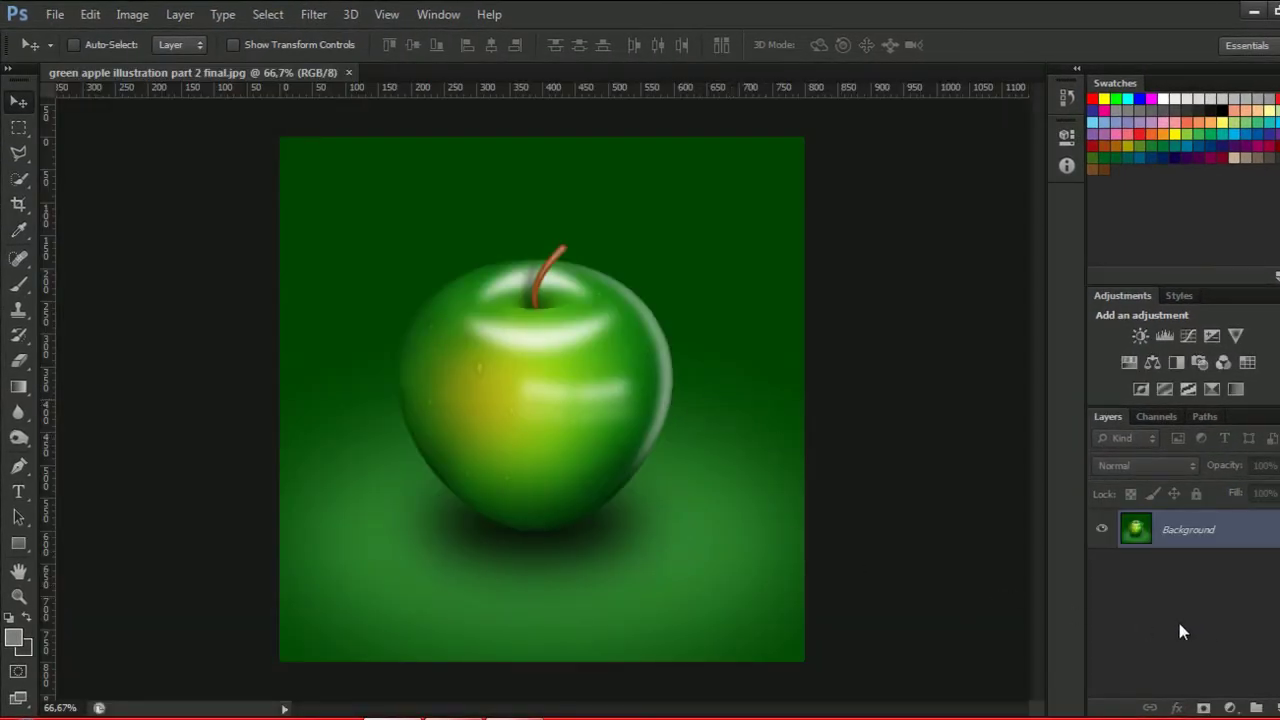
Add a new empty layer named 'square 1'.
left_click(1273, 707)
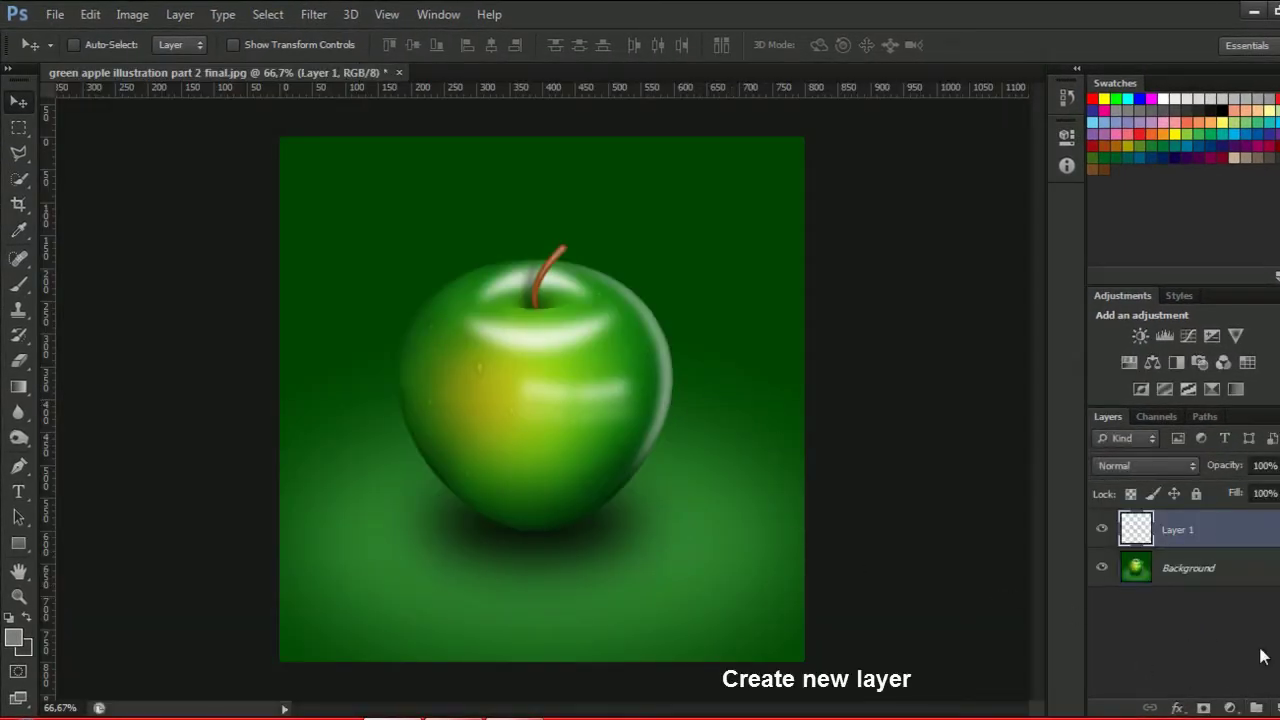
double_click(1177, 530)
type("square")
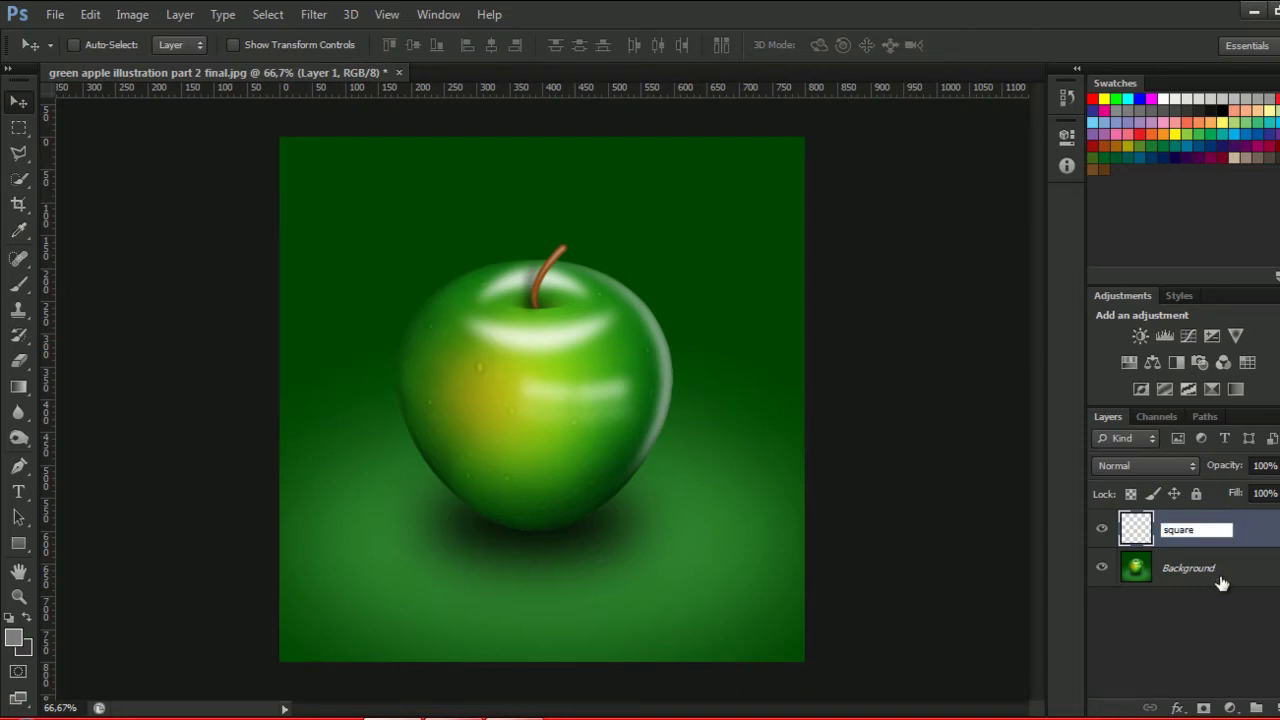
type(" 1")
key("Return")
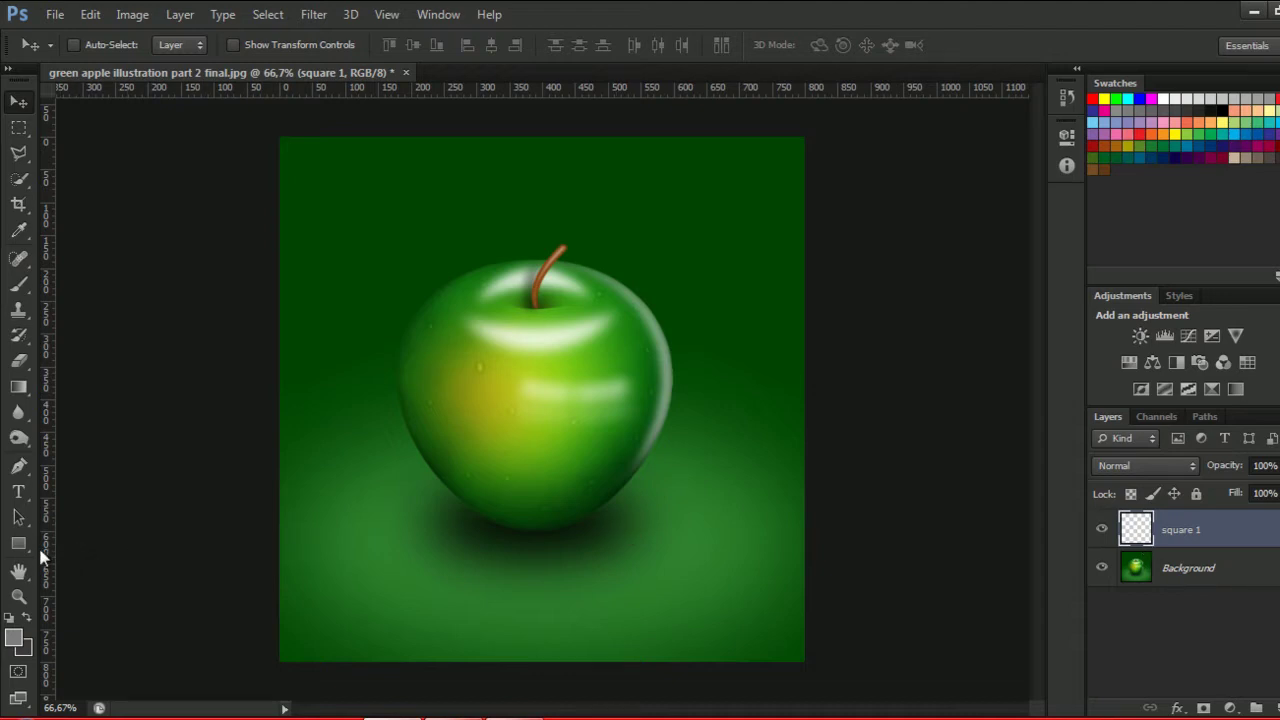
Draw a grey 7e7e7e square over the apple's upper left.
left_click(14, 637)
left_click_drag(1140, 567, 1095, 567)
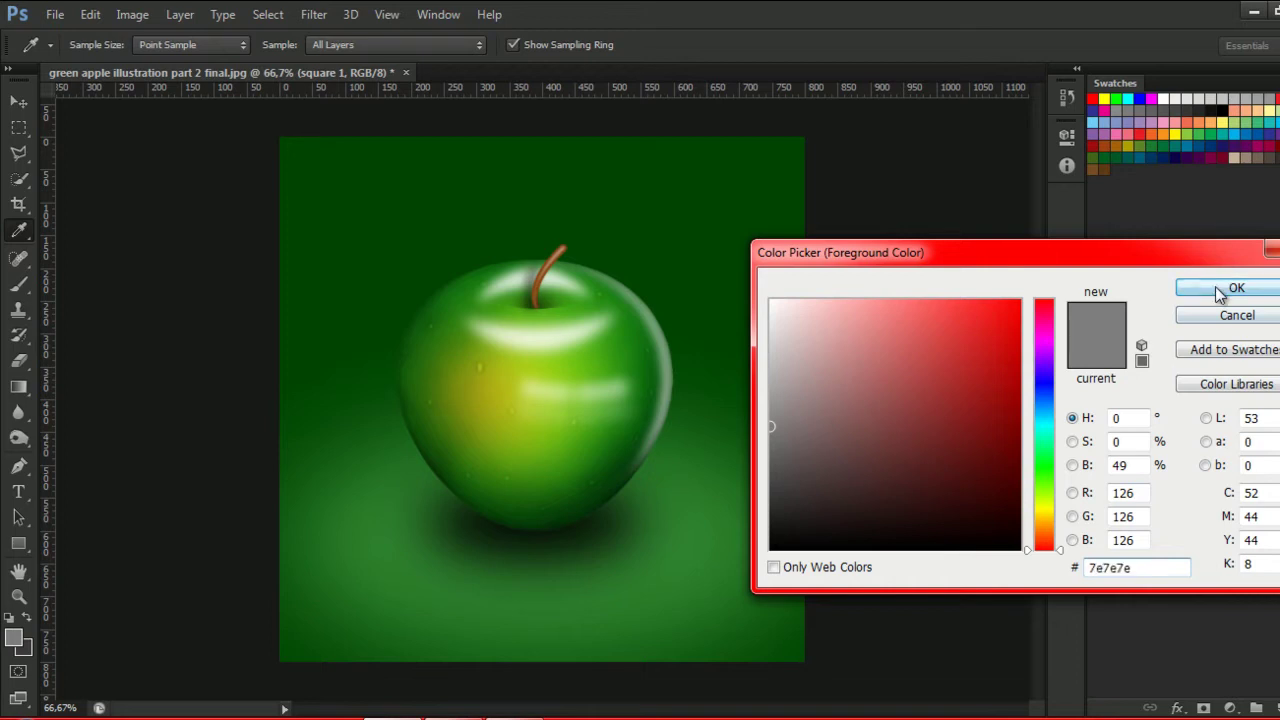
left_click(1216, 286)
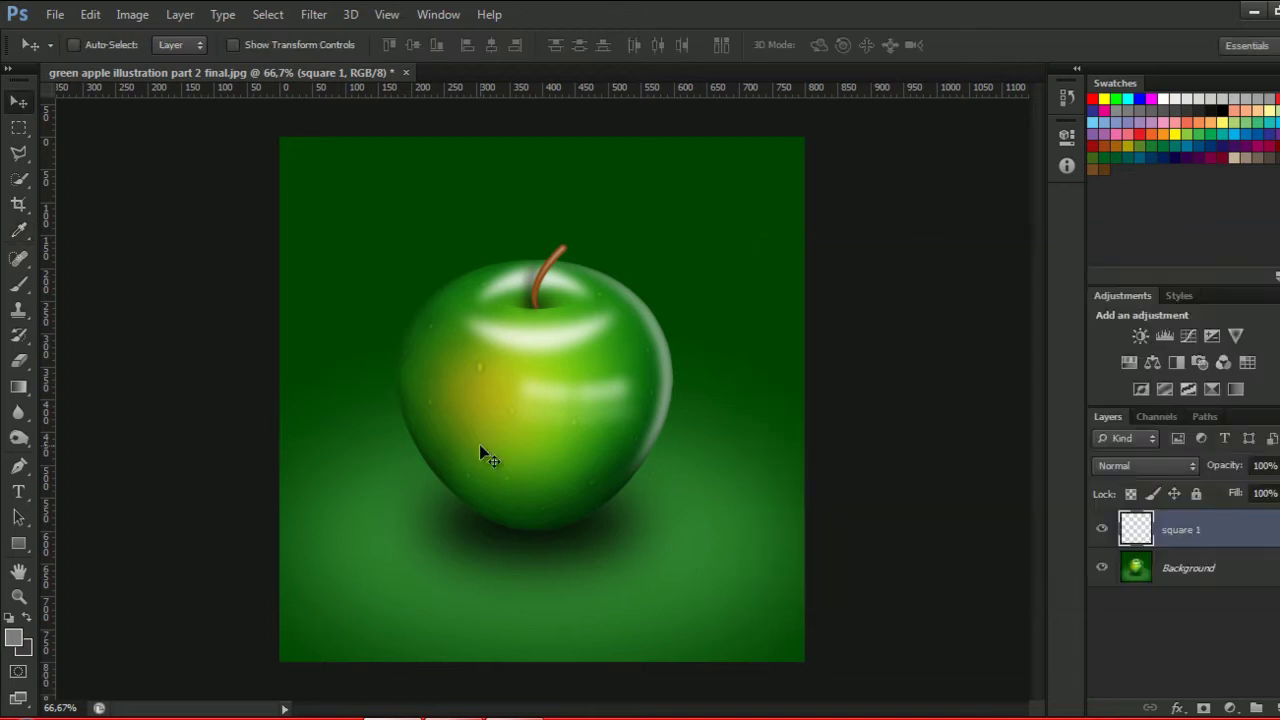
left_click(20, 545)
left_click_drag(420, 256, 525, 354)
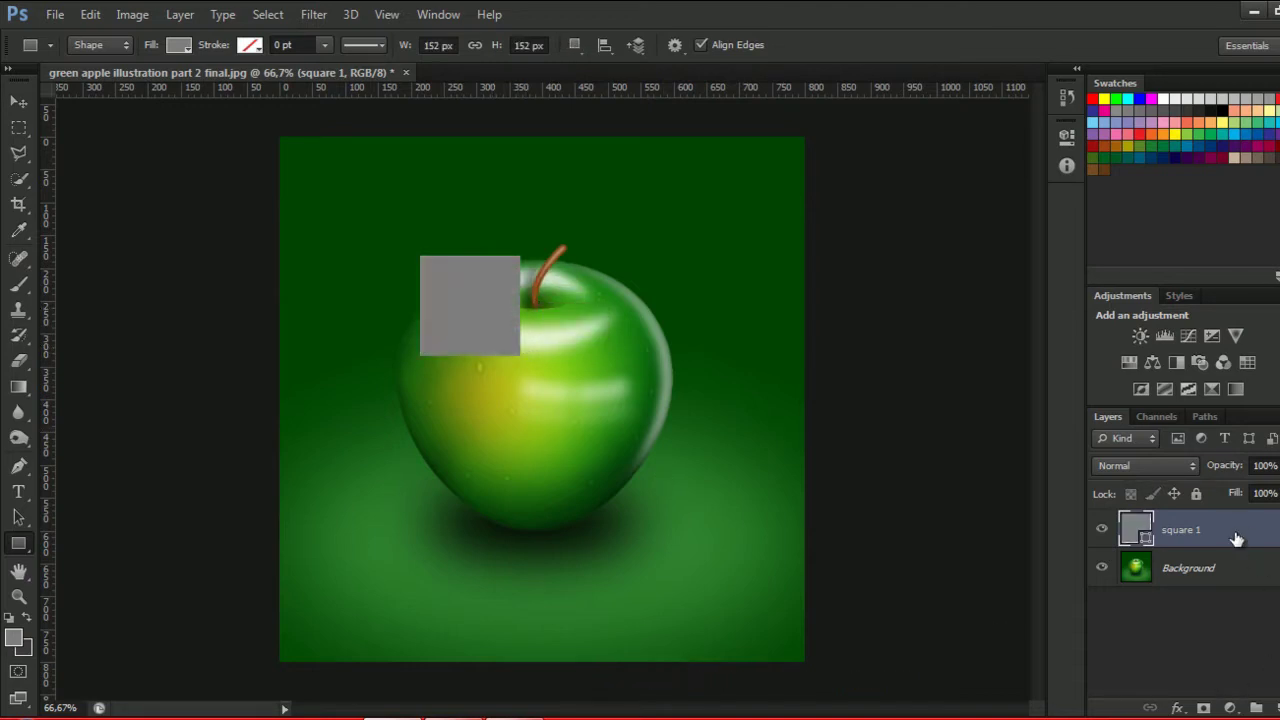
Duplicate the square layer and name the copy 'polaroid 1'.
key("ctrl+j")
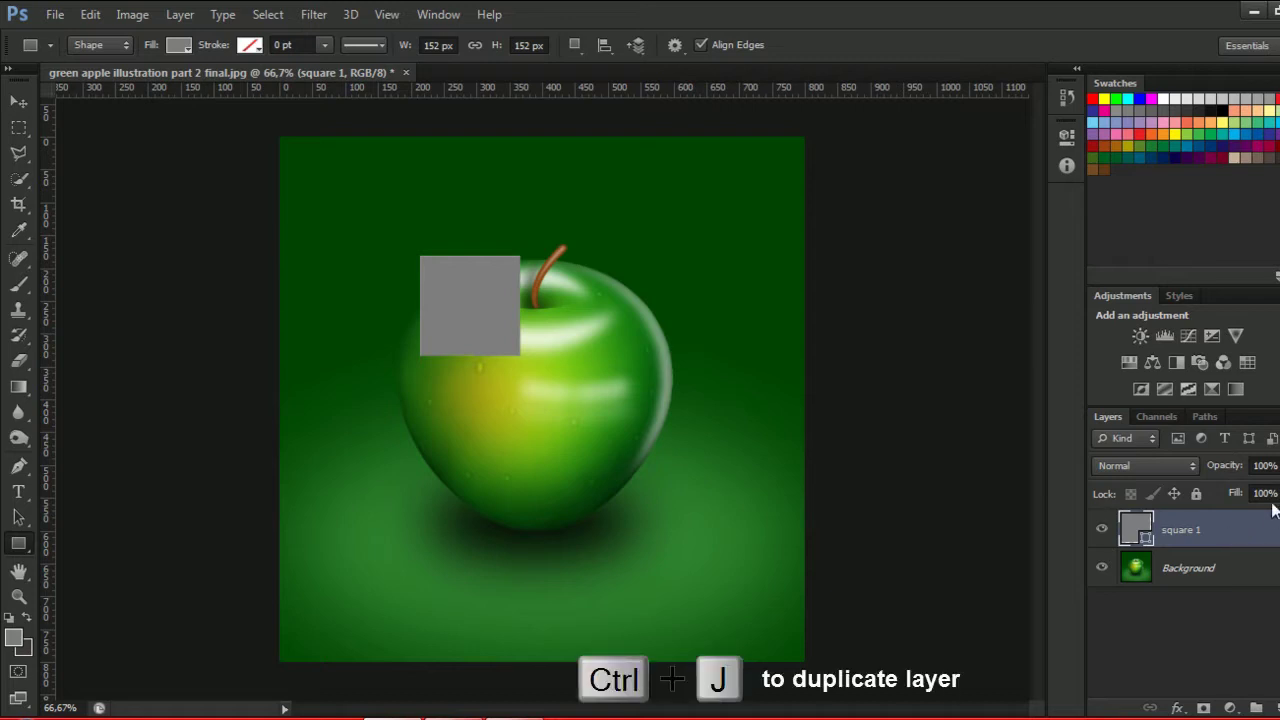
double_click(1186, 531)
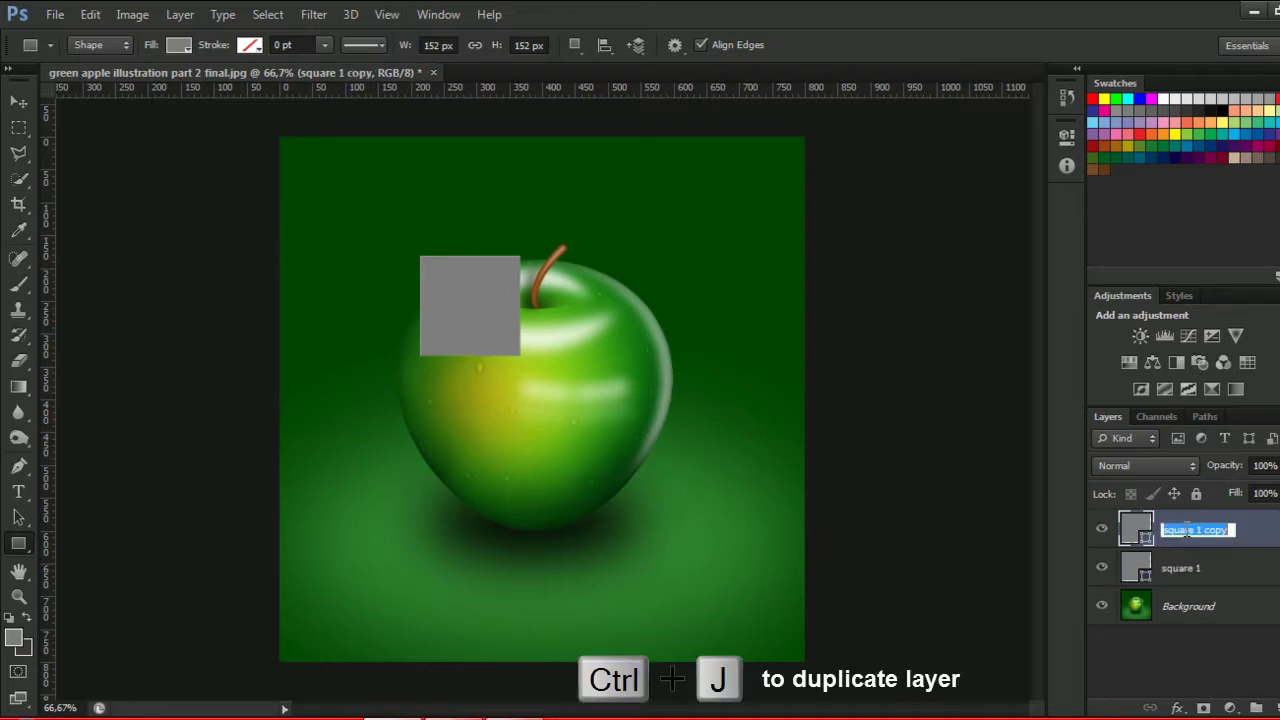
type("P")
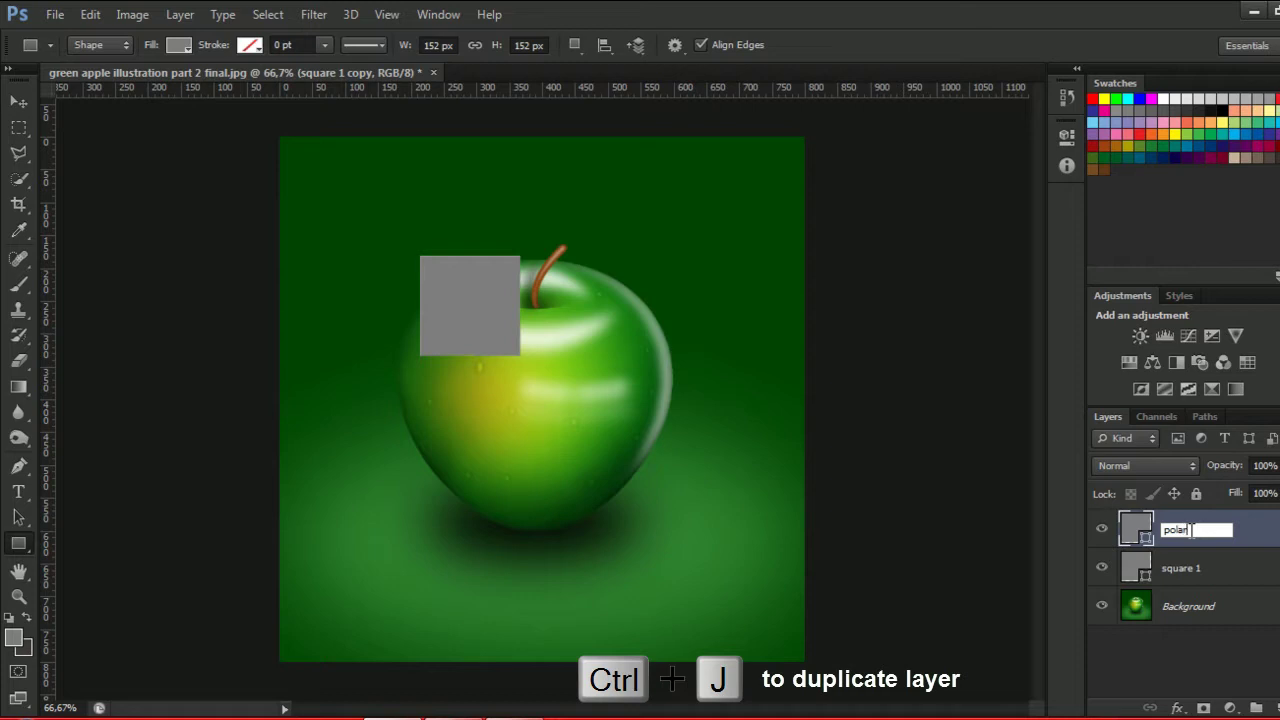
type("oid1")
key("Return")
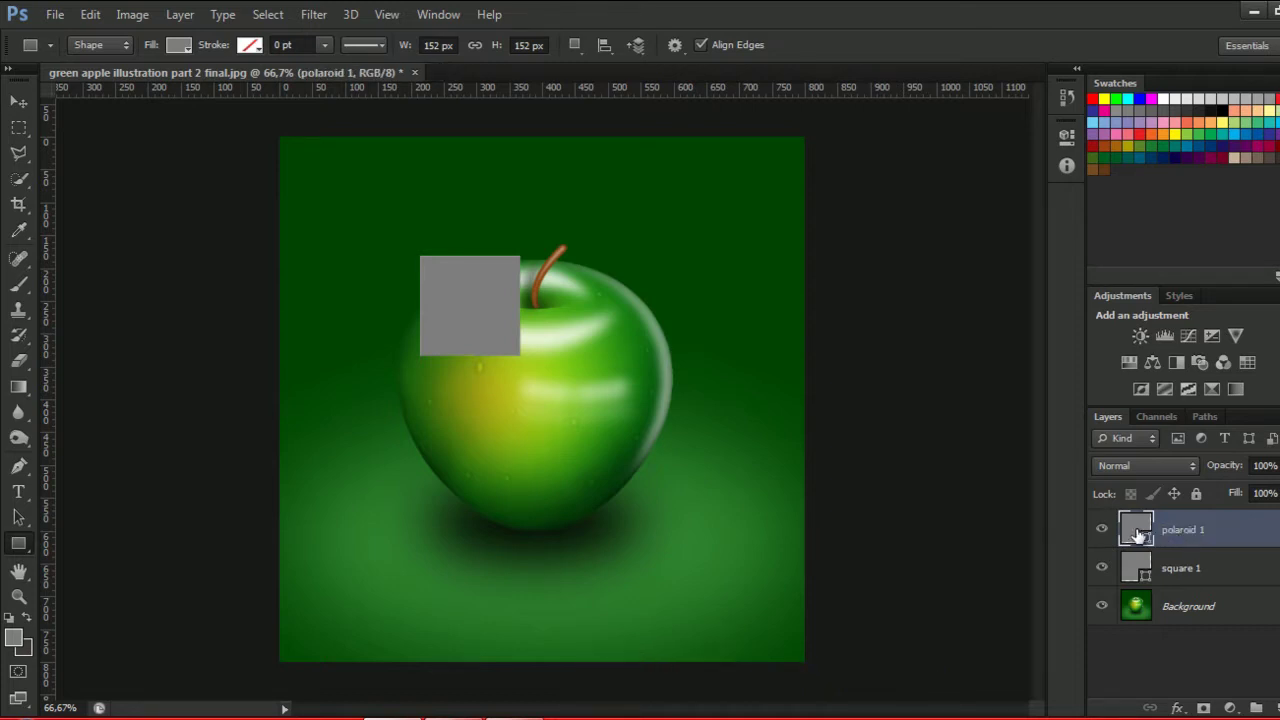
Fill the polaroid 1 shape with white and move it below square 1.
double_click(1137, 535)
left_click_drag(796, 383, 754, 277)
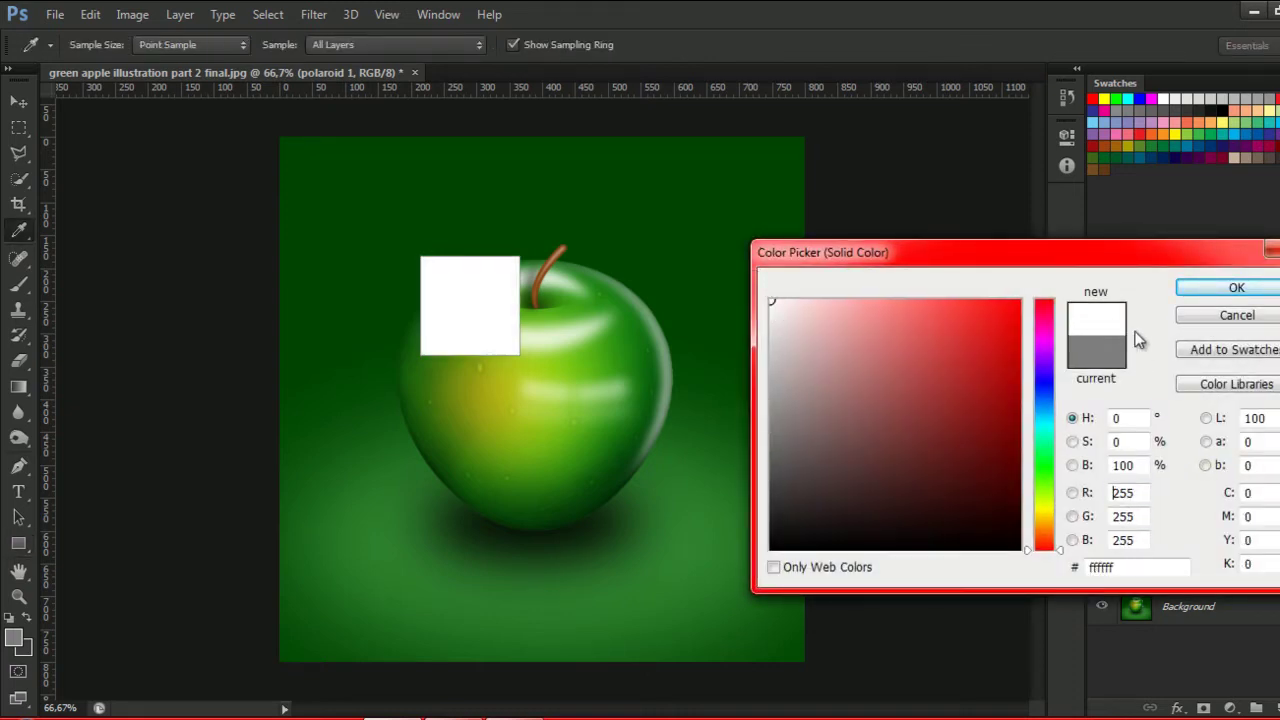
left_click(1236, 287)
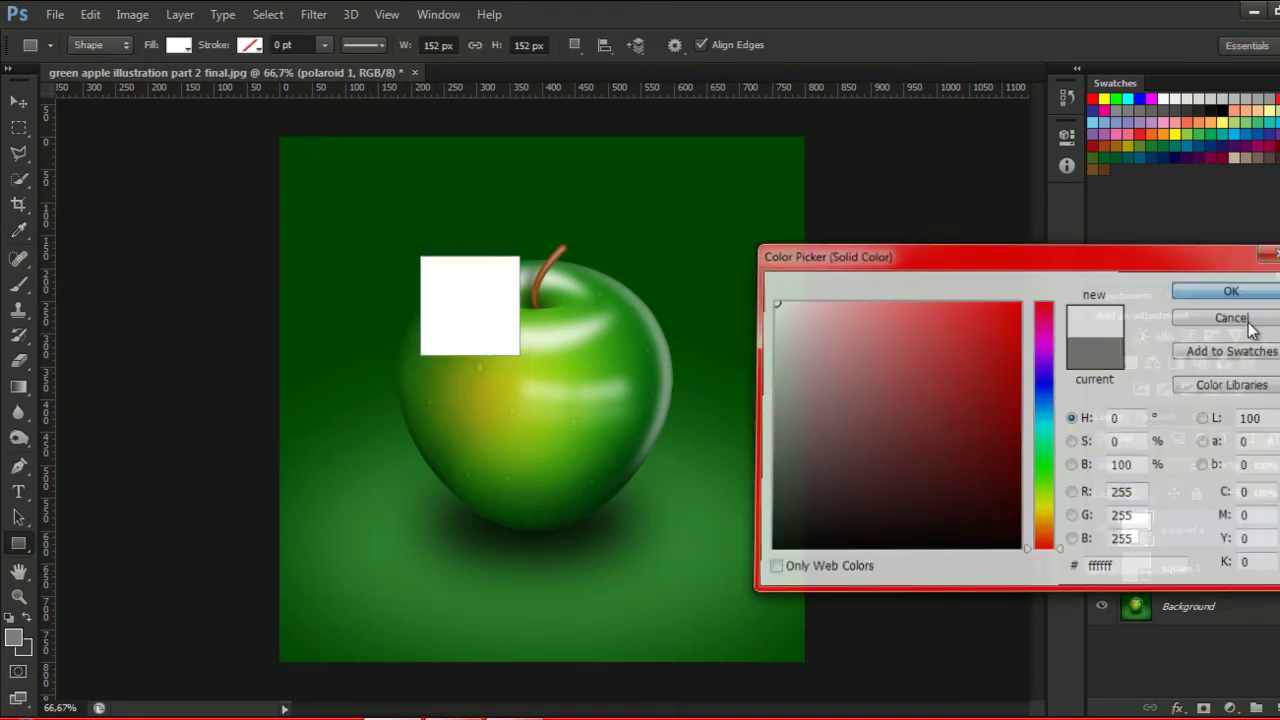
left_click_drag(1200, 538, 1214, 581)
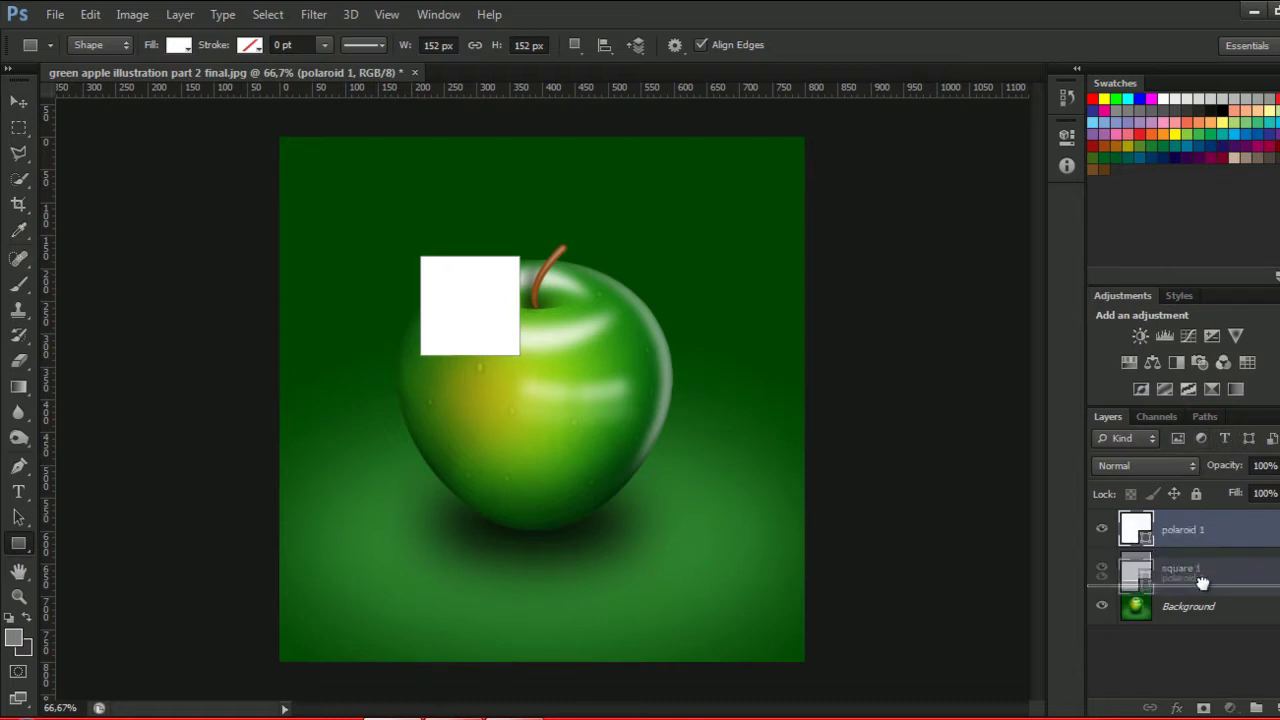
Enlarge the white frame evenly around its centre.
key("ctrl+t")
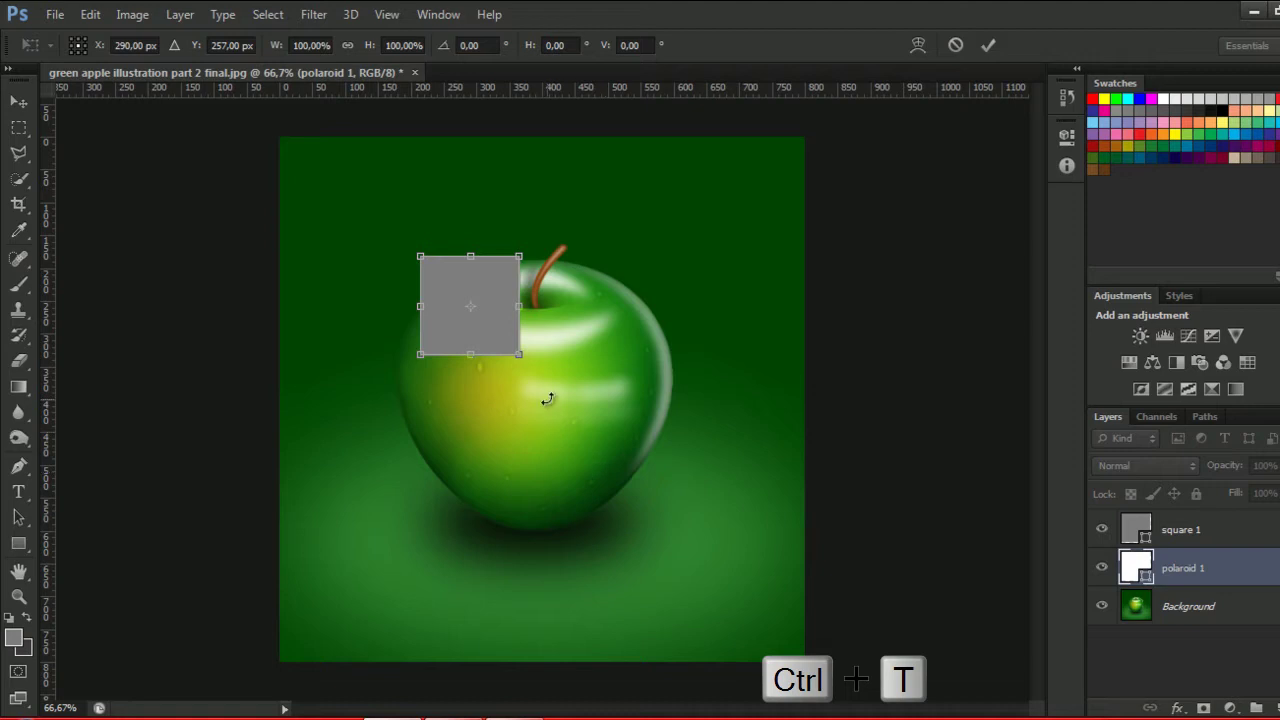
left_click_drag(518, 355, 528, 365)
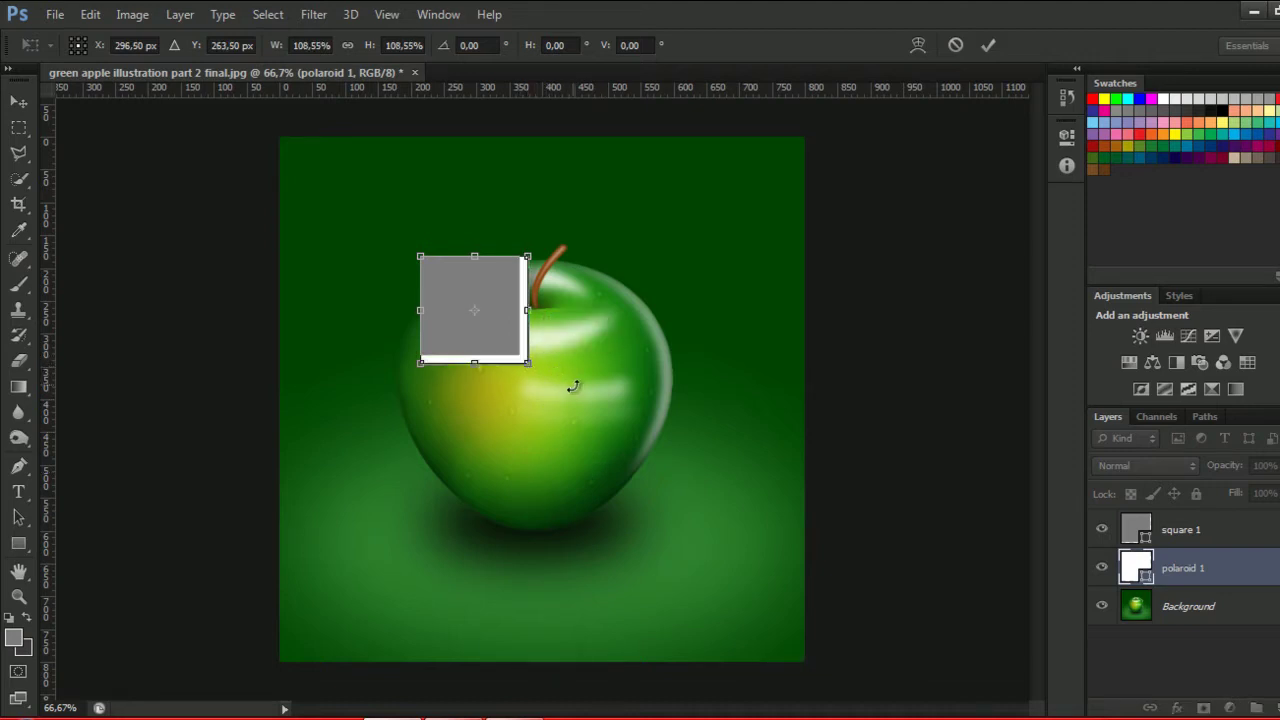
key("ctrl+z")
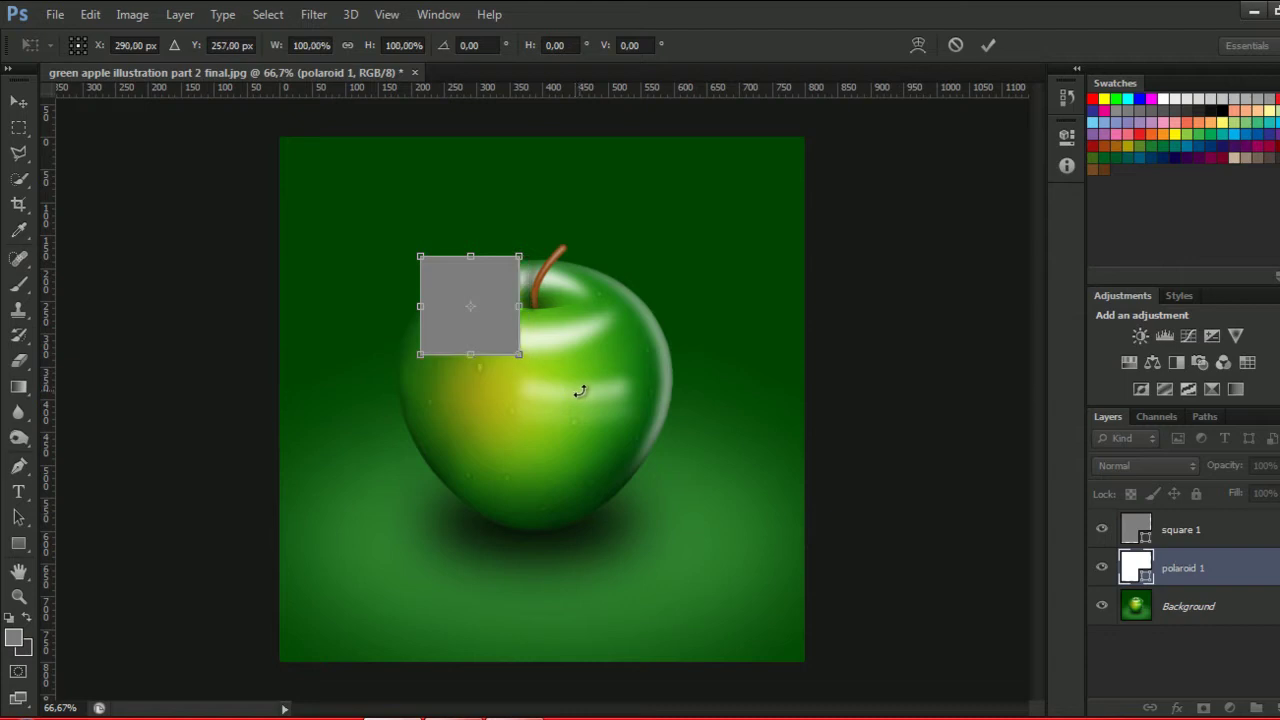
left_click_drag(520, 355, 532, 368)
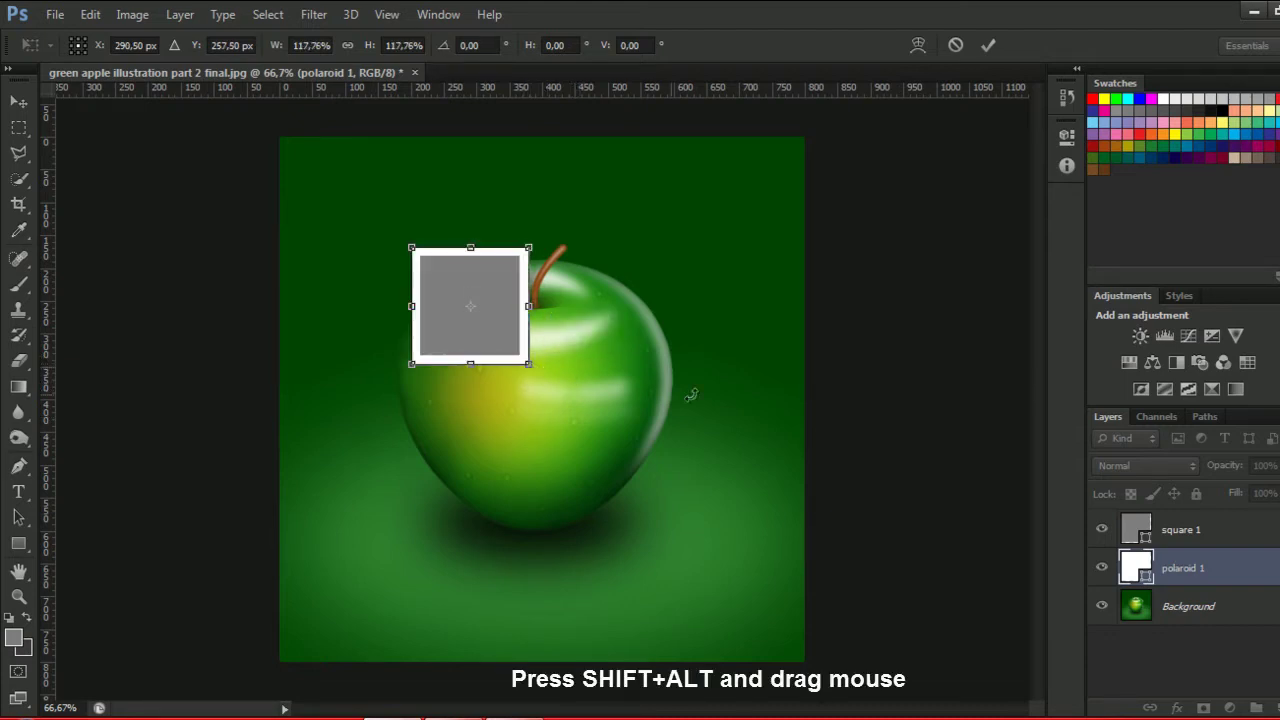
left_click(987, 46)
Stretch the frame's bottom edge down for a deeper polaroid border.
key("ctrl+t")
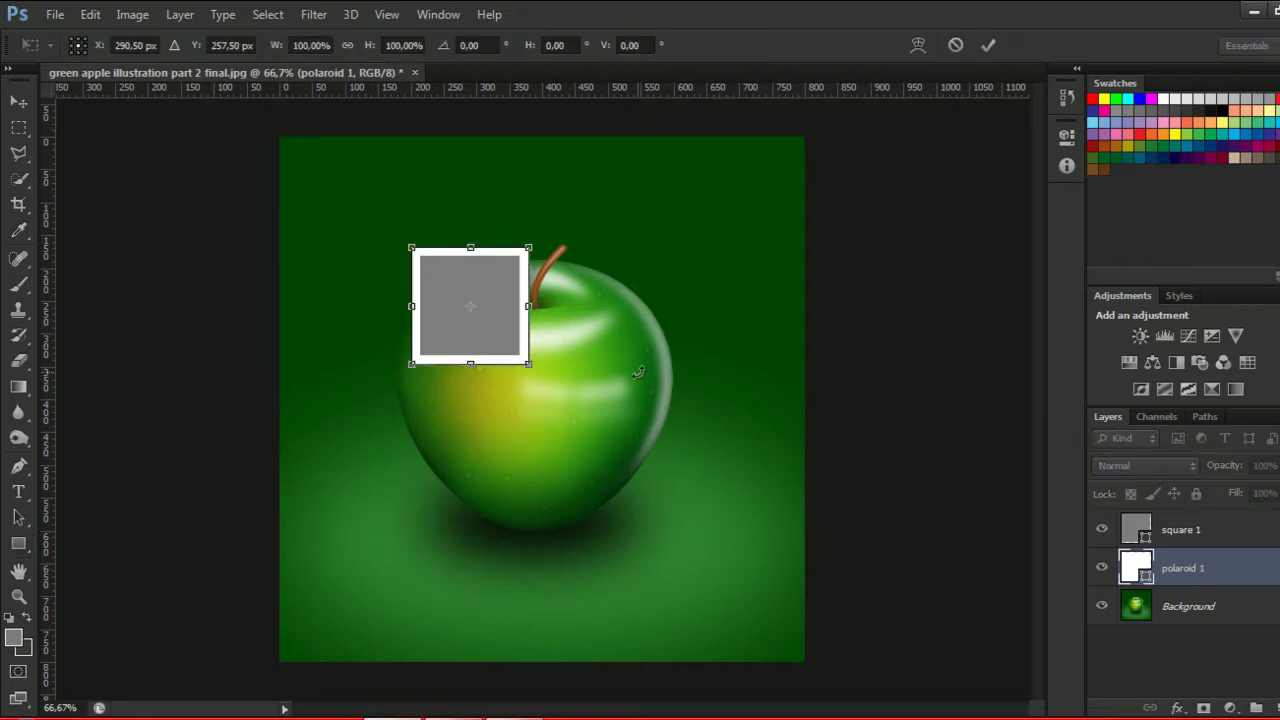
left_click_drag(471, 363, 471, 373)
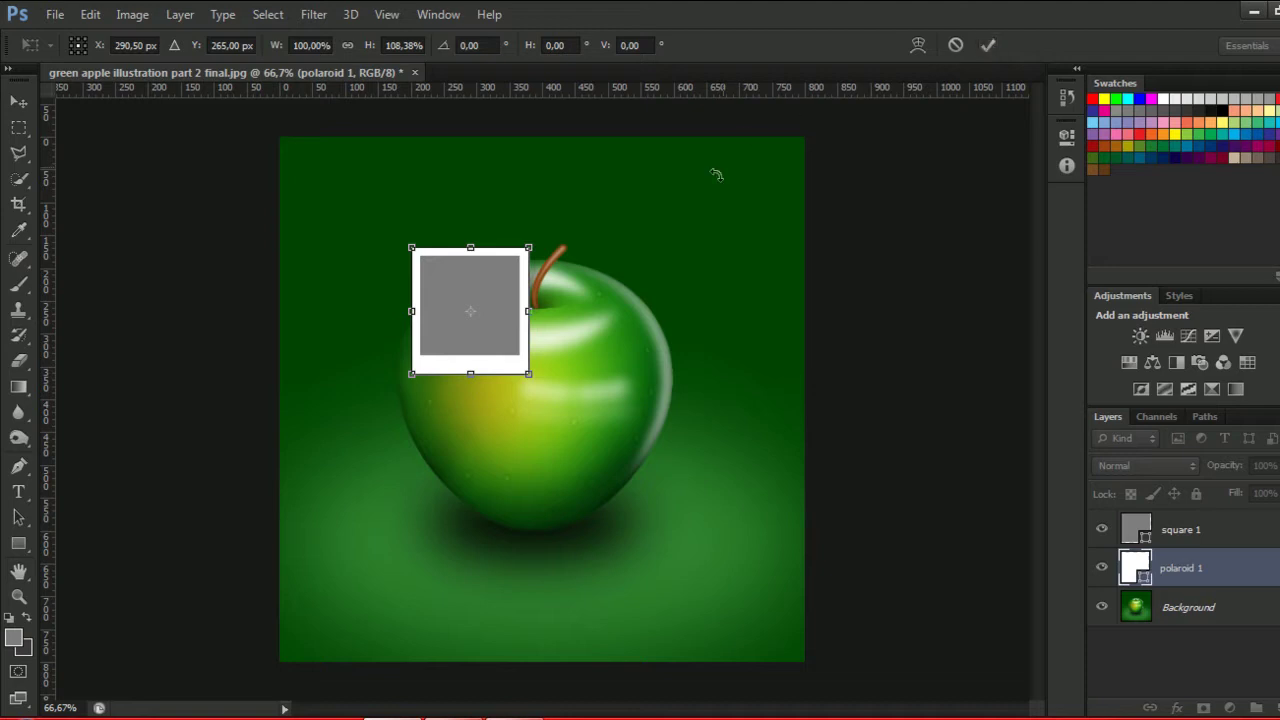
left_click_drag(560, 229, 569, 247)
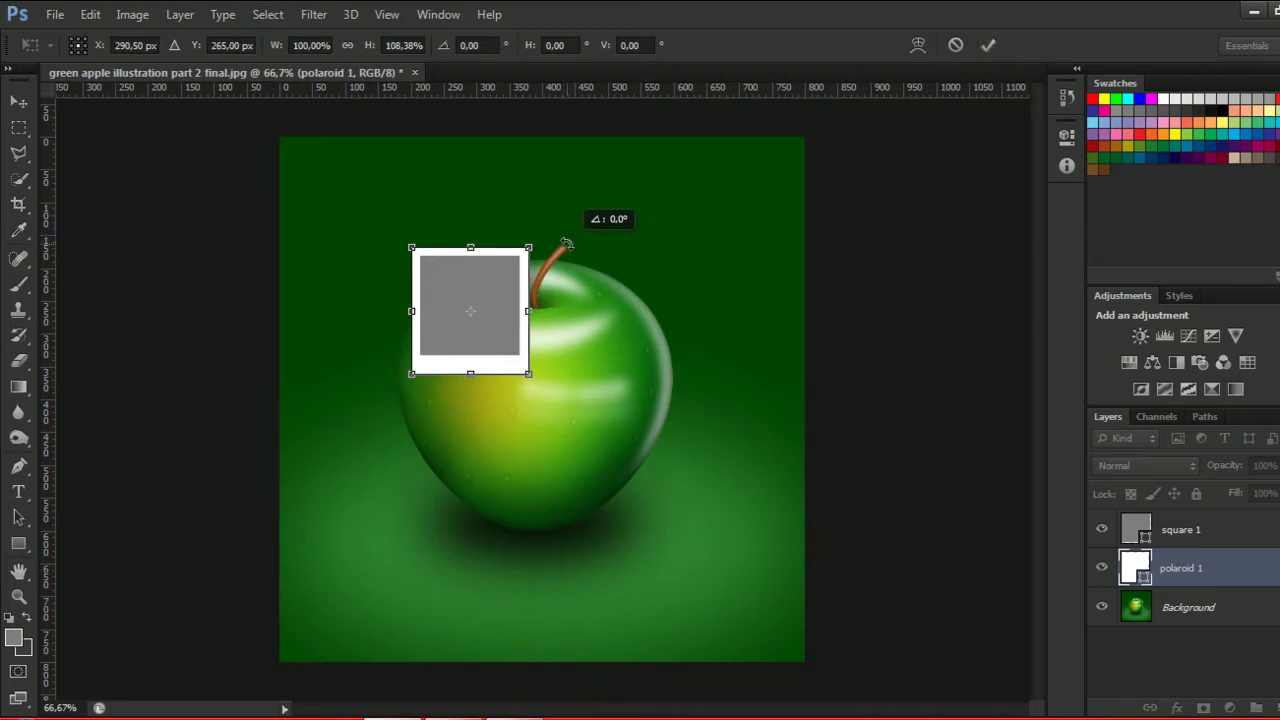
left_click_drag(569, 247, 583, 277)
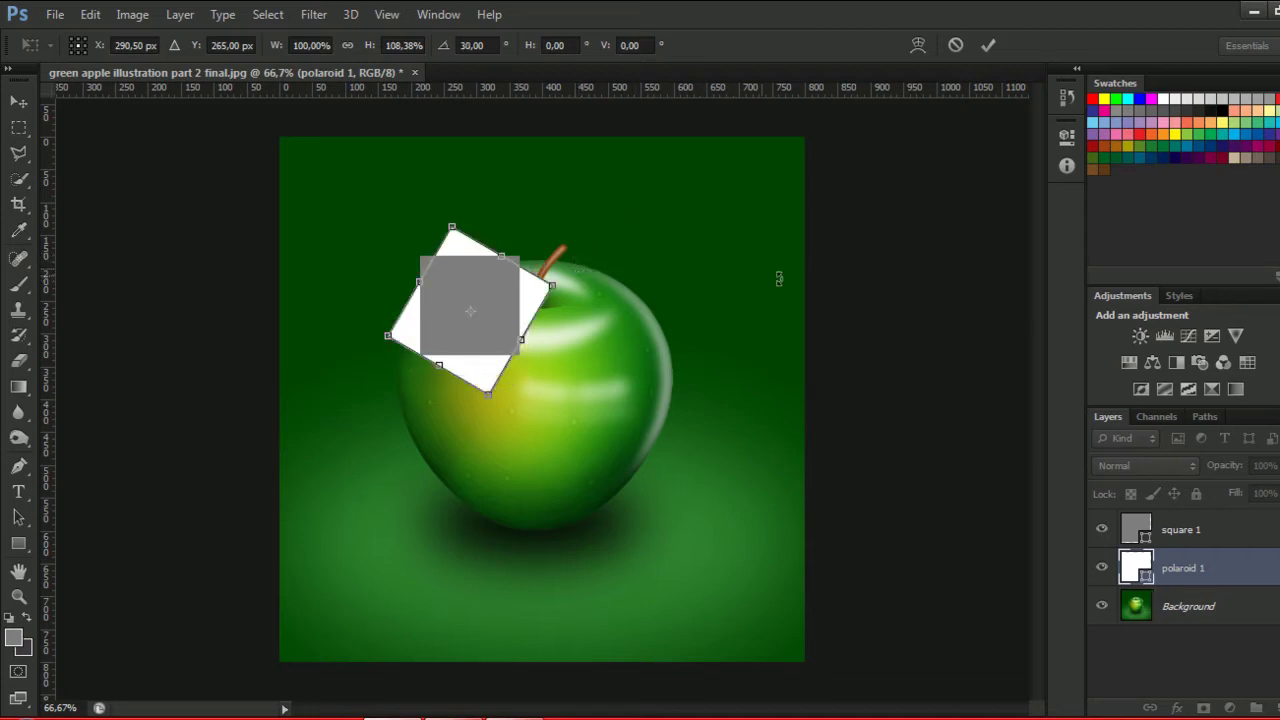
key("ctrl+z")
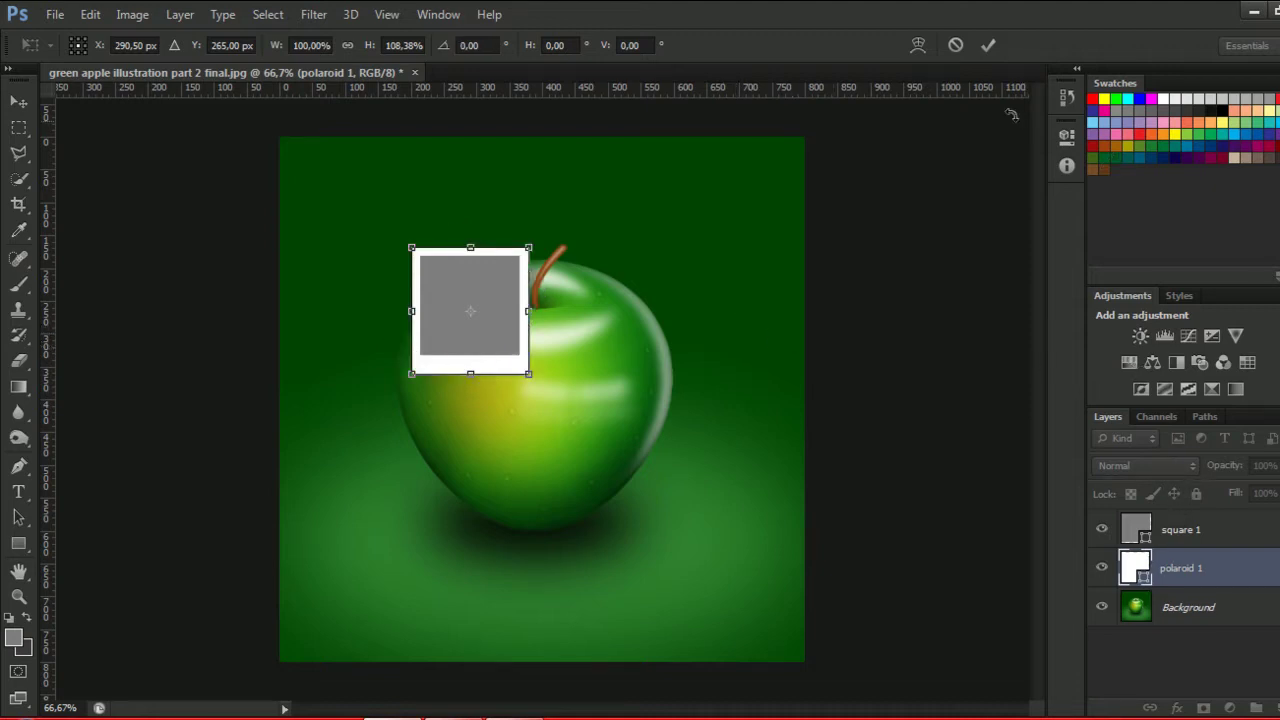
left_click(981, 47)
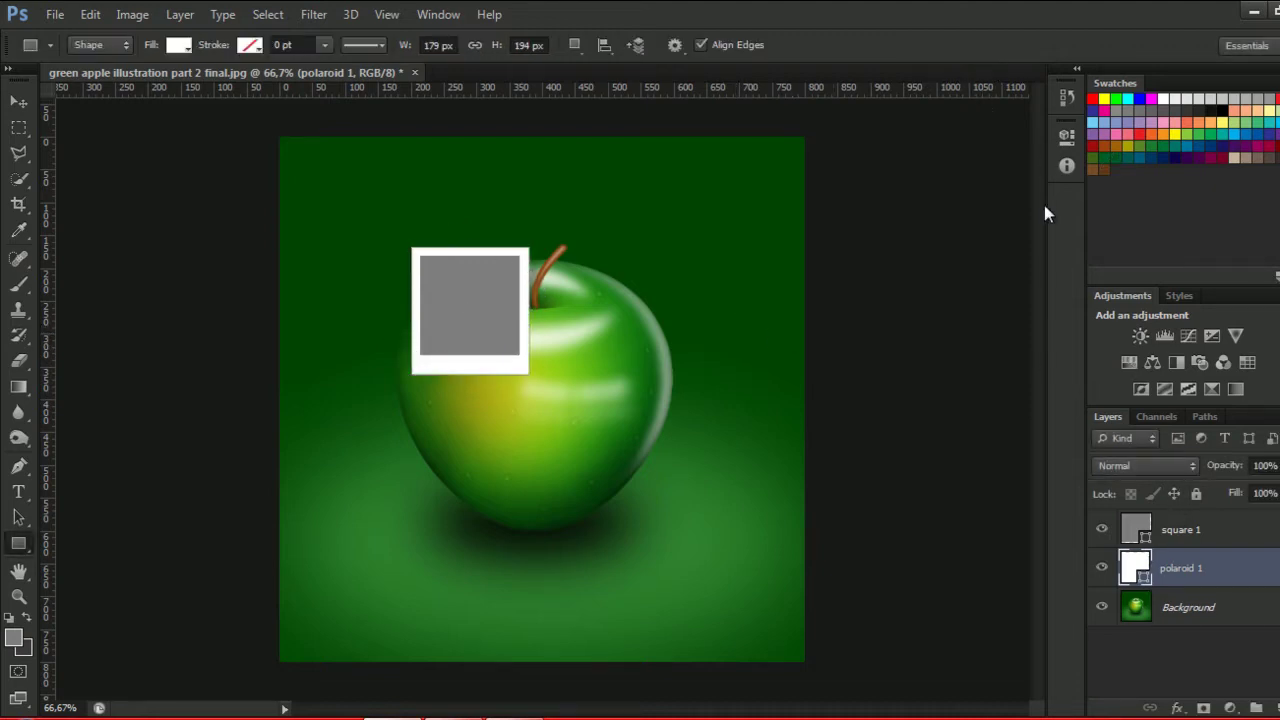
Rotate square 1 and polaroid 1 together by 30°, then select polaroid 1 alone.
left_click(1172, 535, "shift")
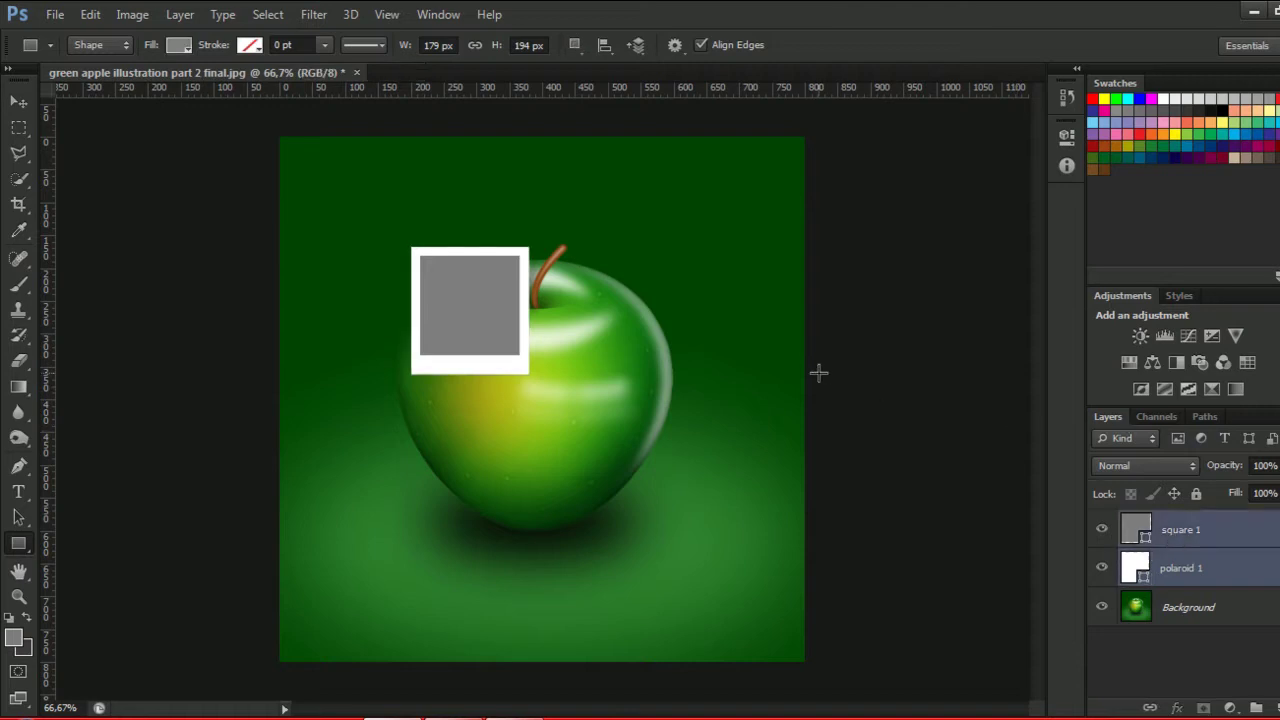
key("ctrl+t")
left_click_drag(570, 248, 580, 272)
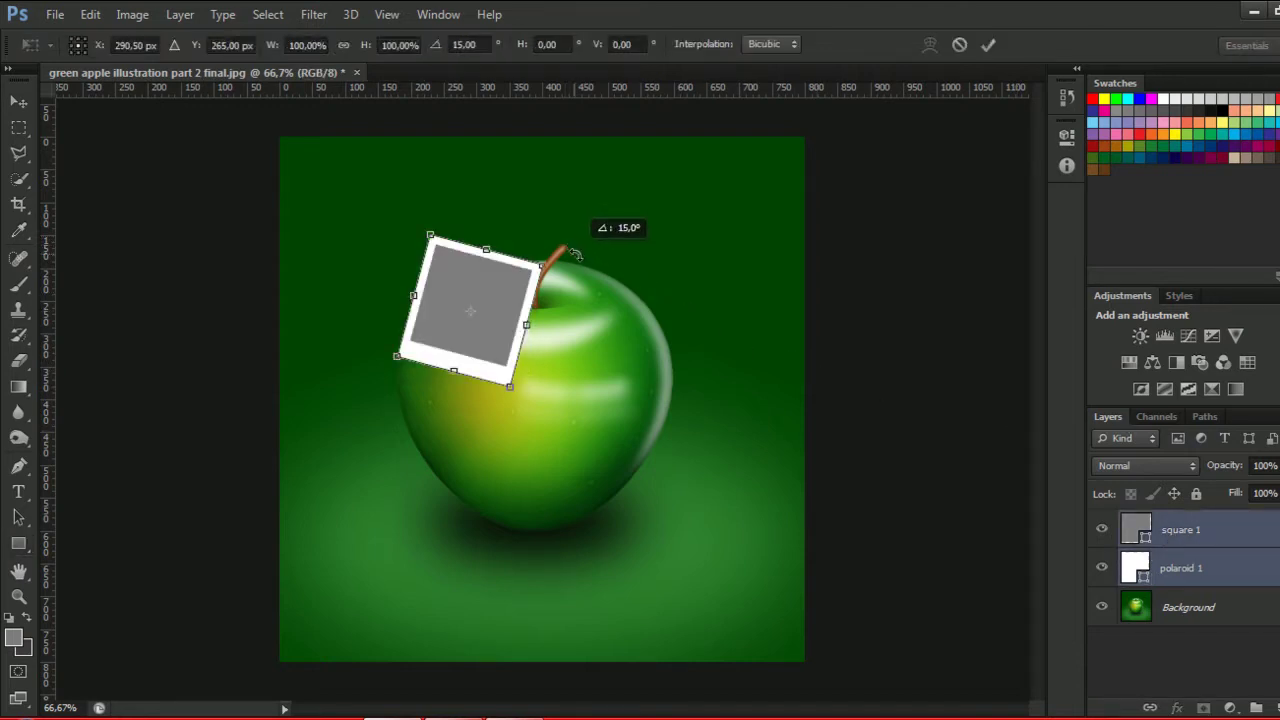
left_click_drag(580, 272, 582, 276)
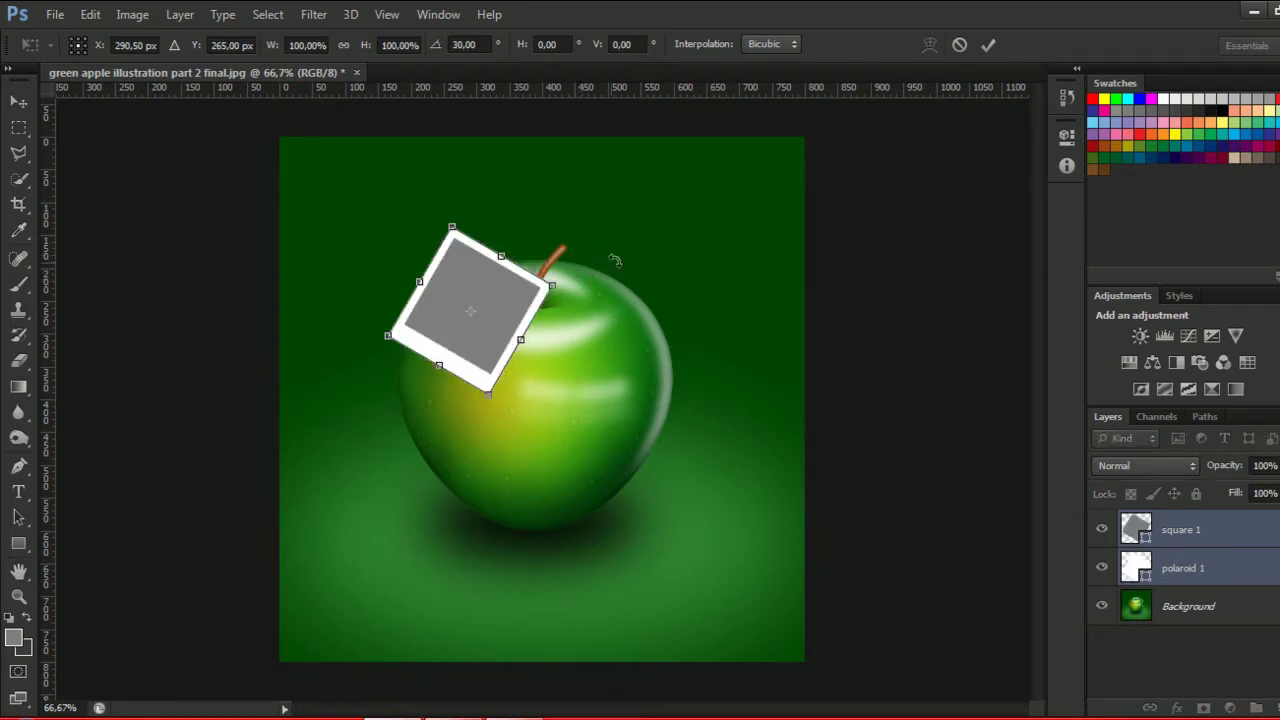
left_click(989, 44)
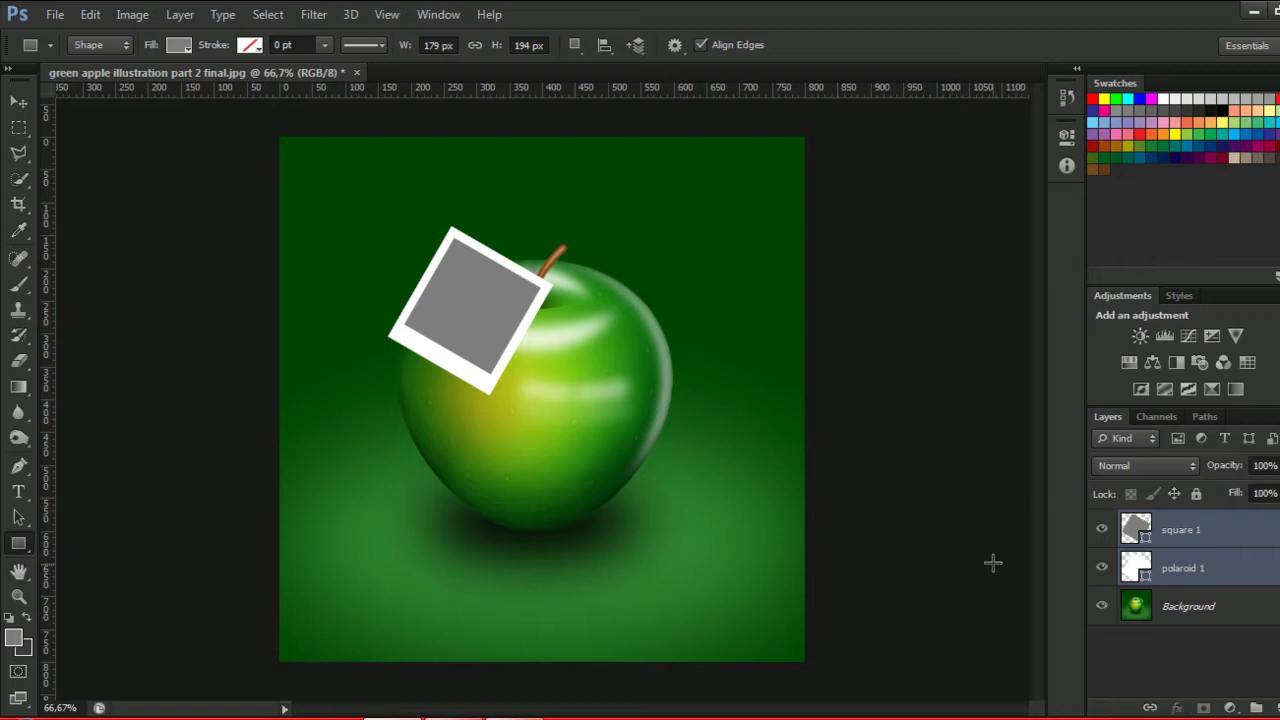
left_click(1227, 581)
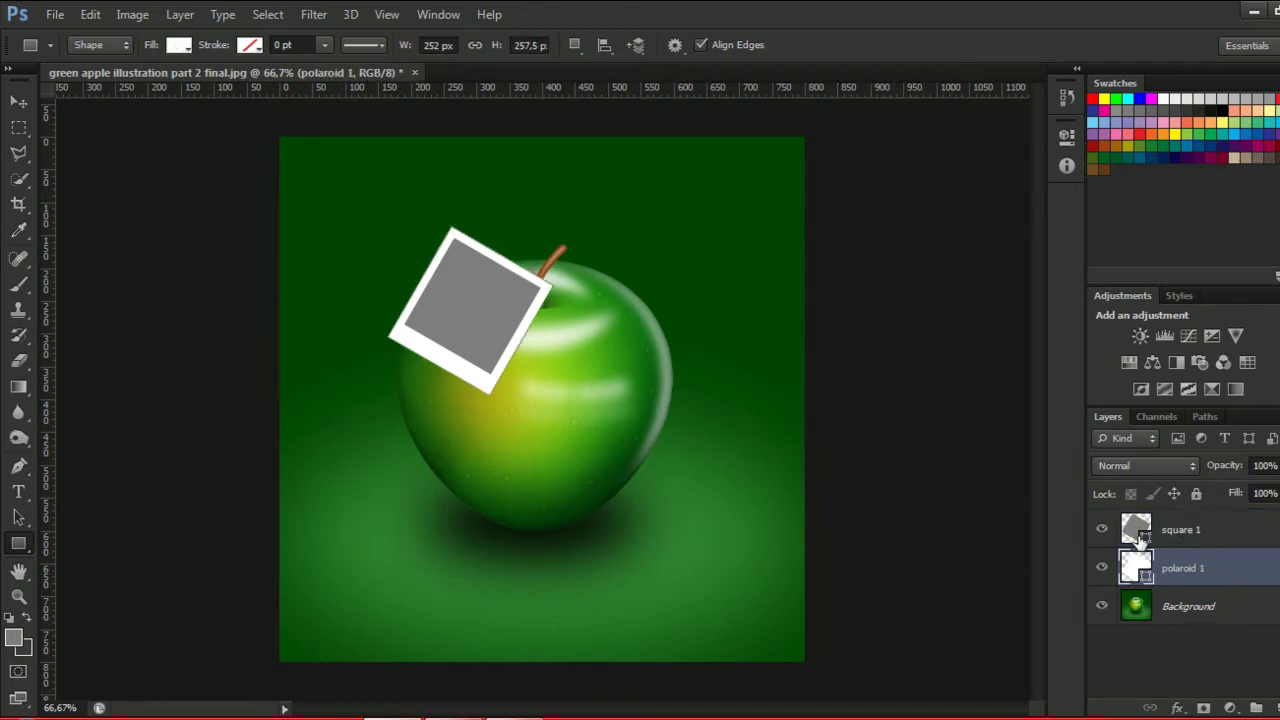
key("ctrl")
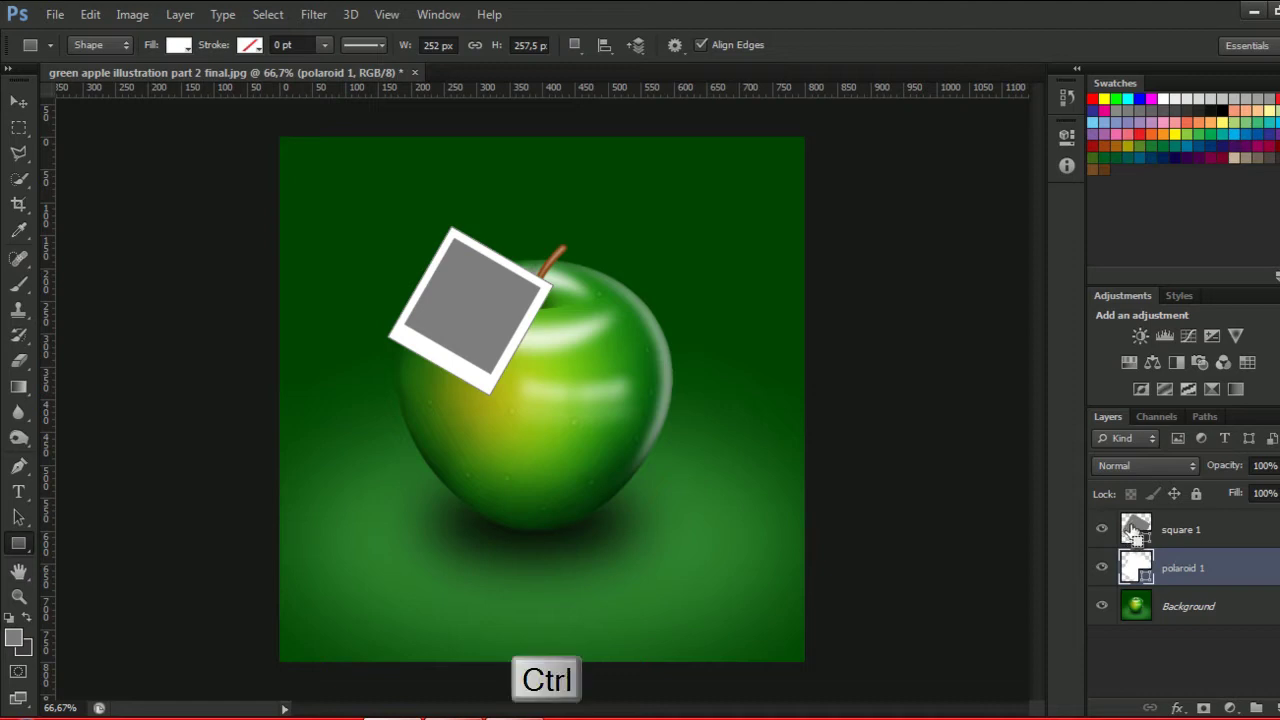
Copy the apple area under square 1's outline to Layer 1, placed above square 1.
left_click(1134, 530, "ctrl")
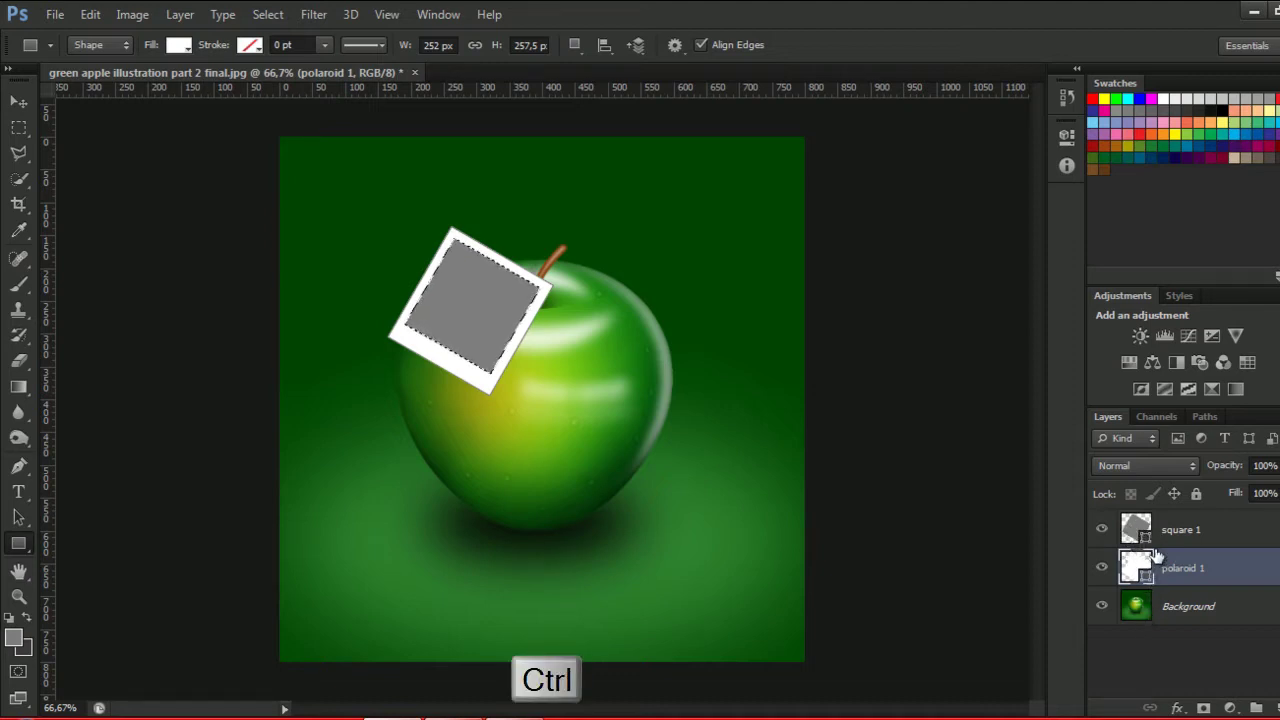
left_click(20, 156)
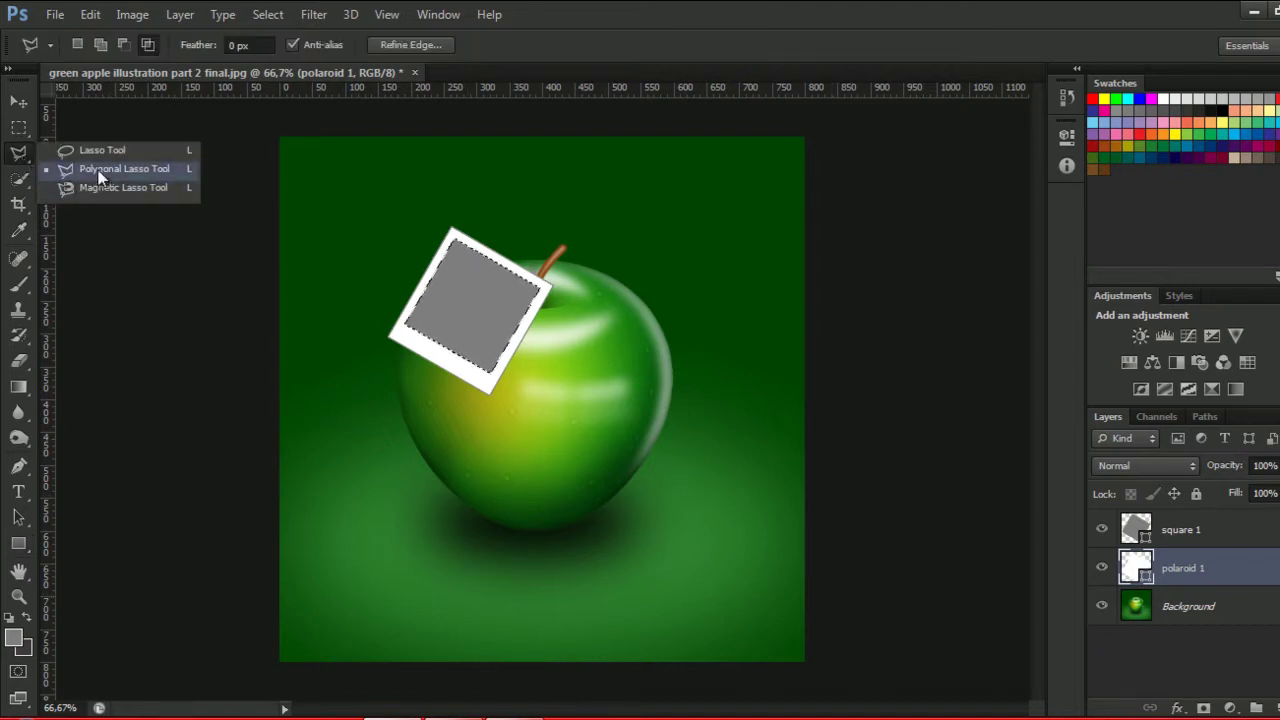
left_click_drag(20, 156, 100, 172)
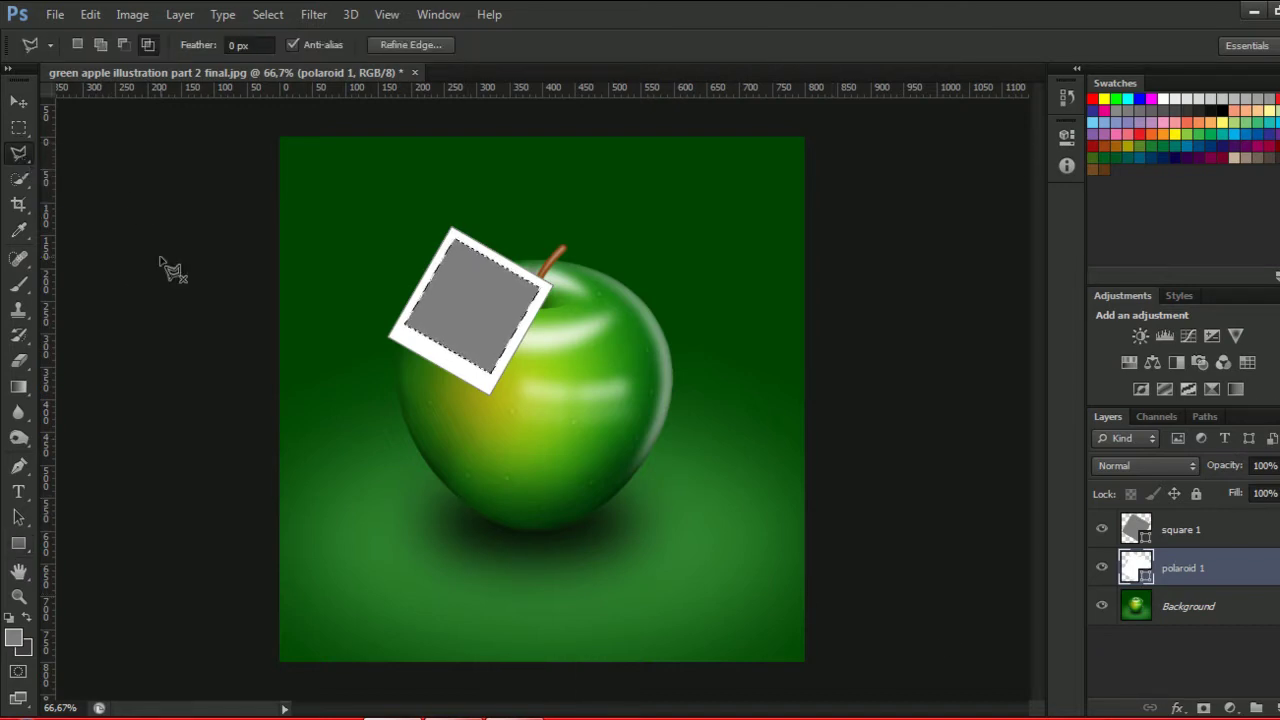
left_click(1214, 609)
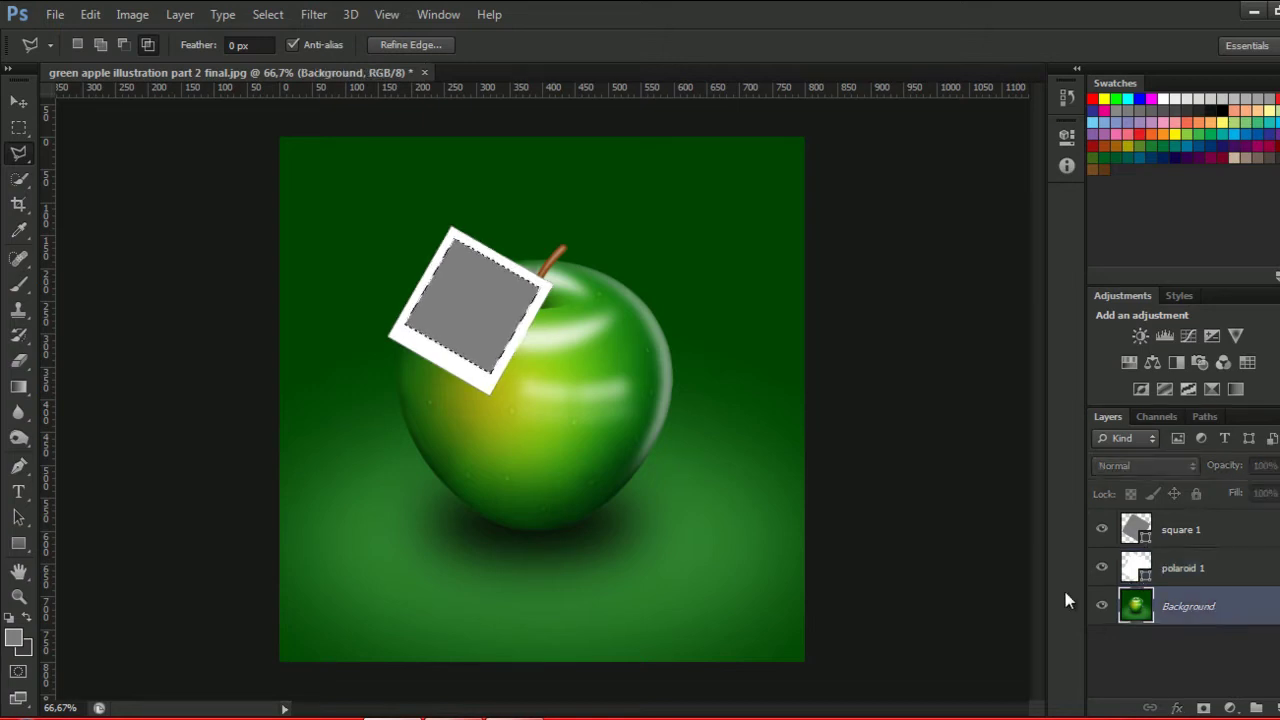
right_click(480, 321)
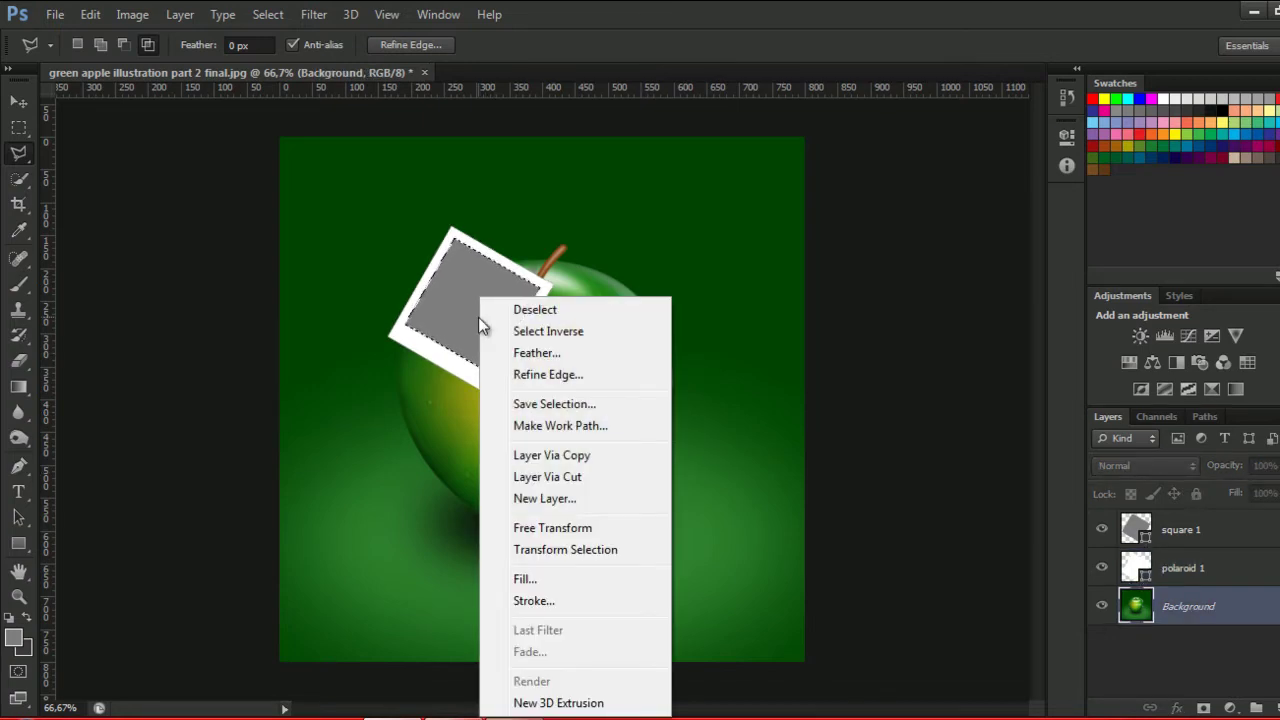
left_click(572, 458)
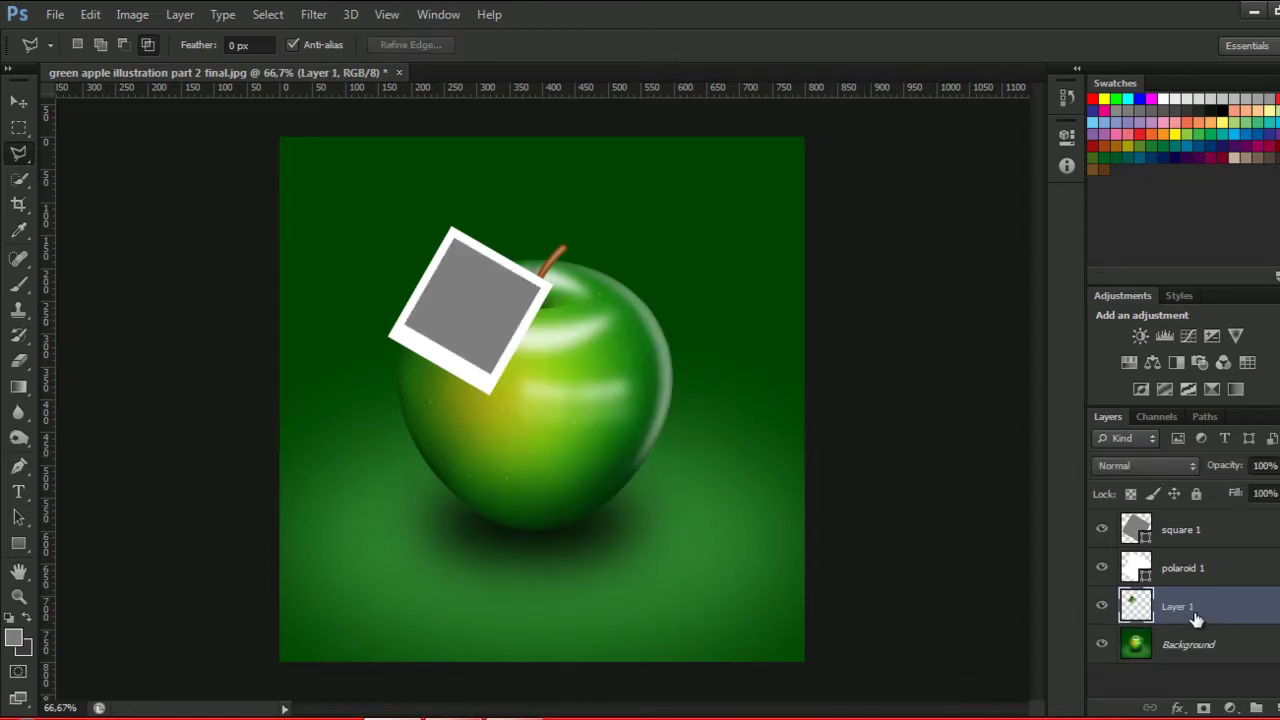
left_click_drag(1195, 615, 1211, 533)
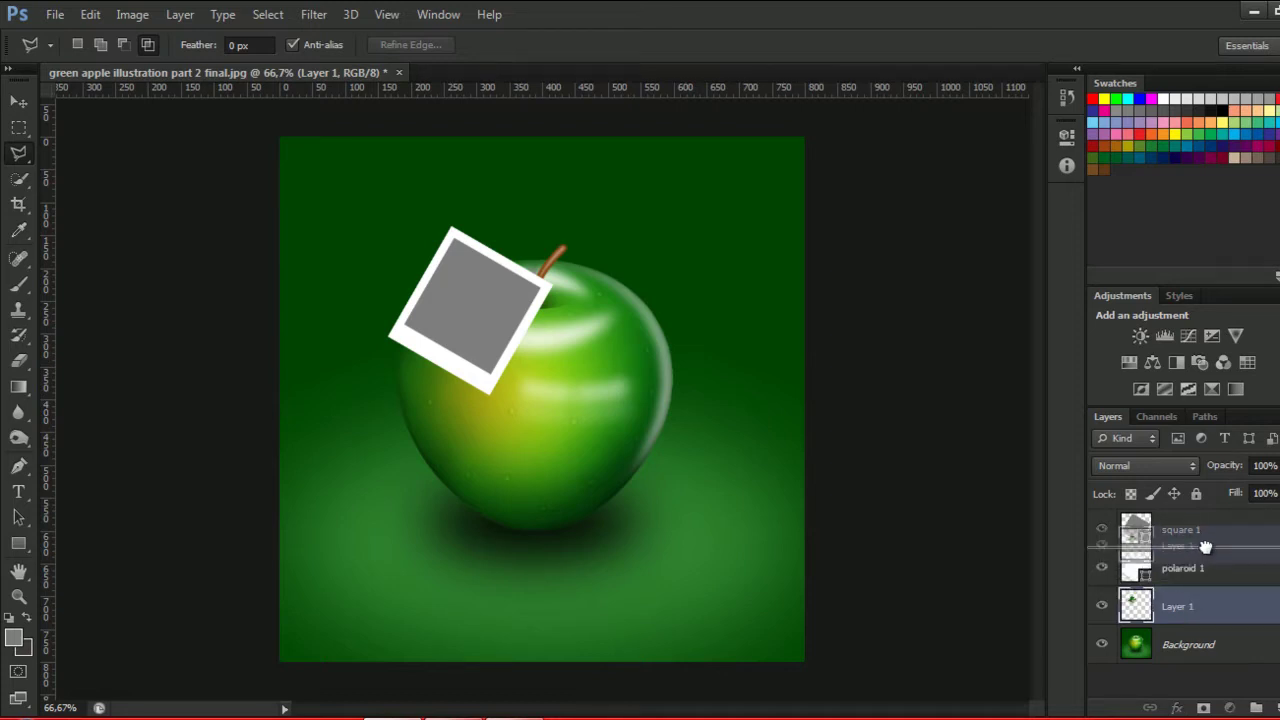
left_click_drag(1211, 533, 1212, 528)
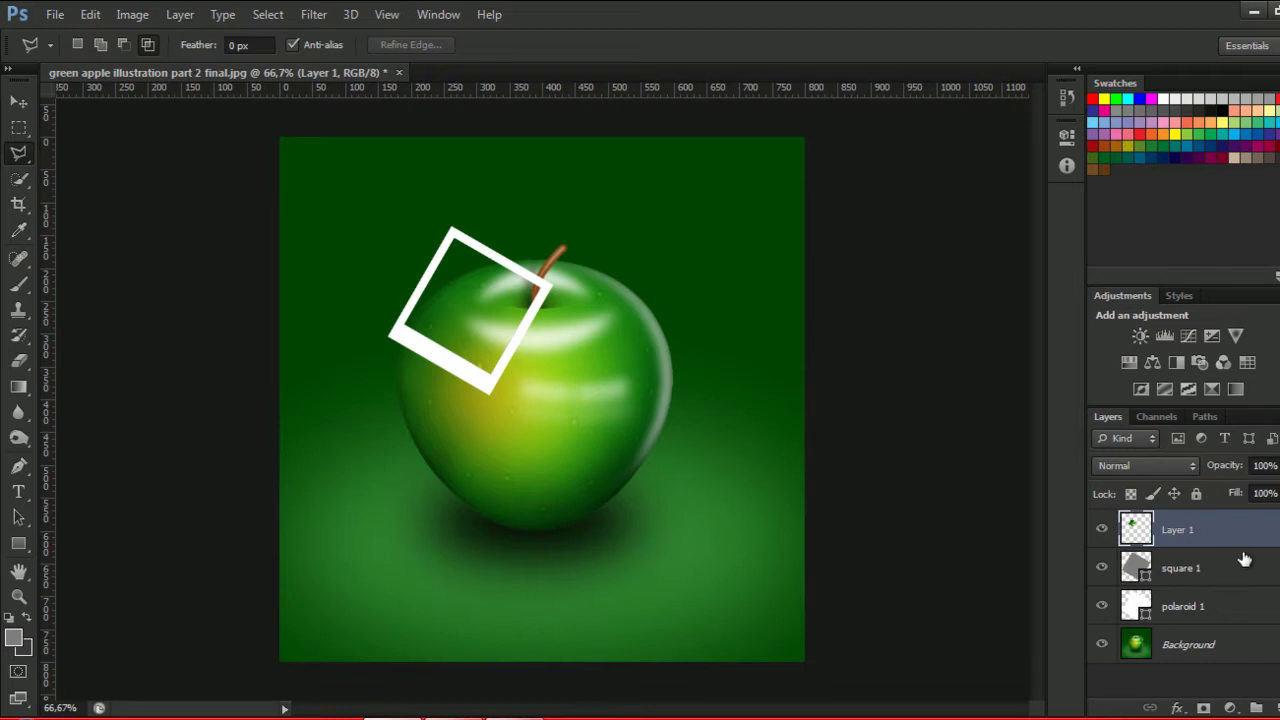
Rename the apple copy layer 'pictures 1' and link it with polaroid 1.
key("v")
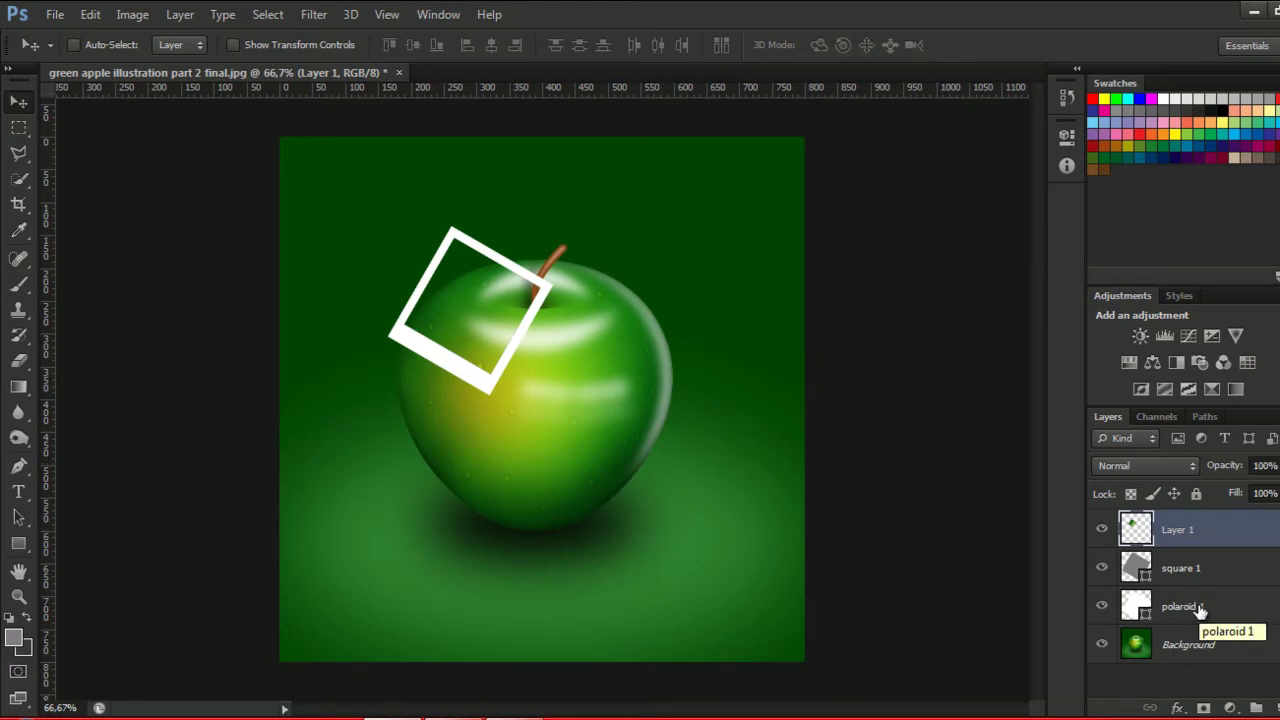
double_click(1180, 531)
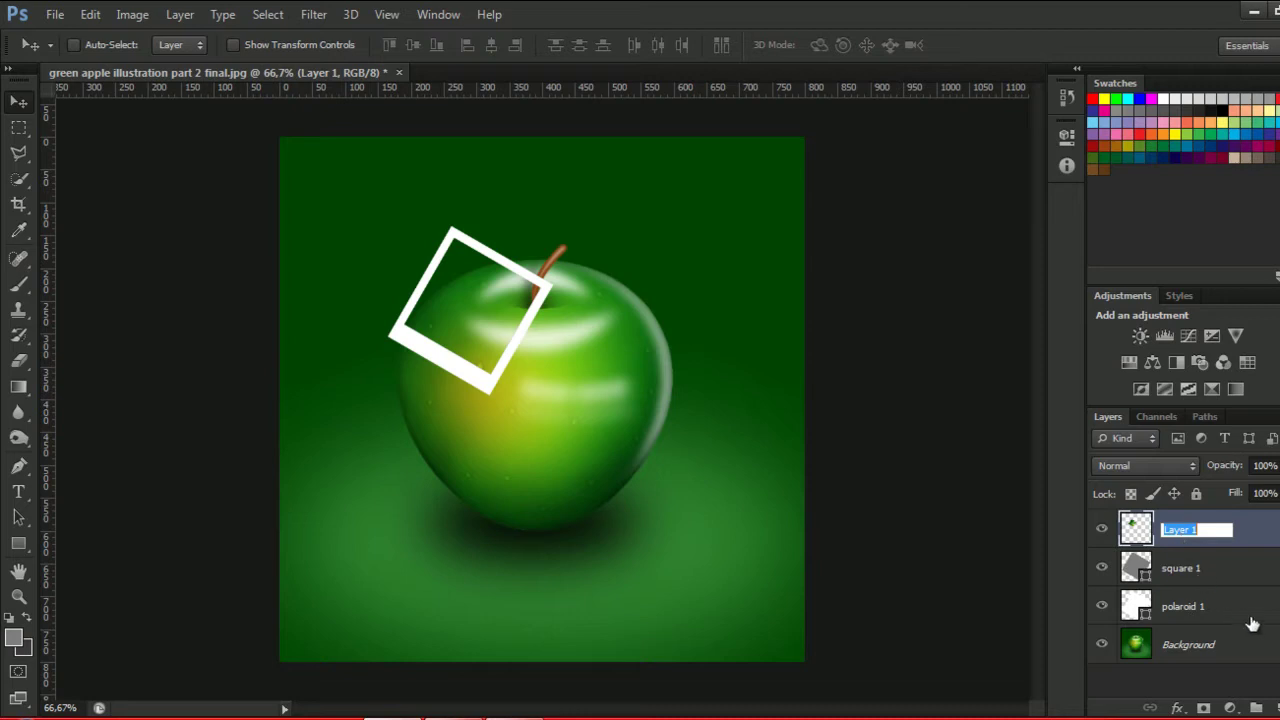
type("pictures")
type(" 1")
key("Return")
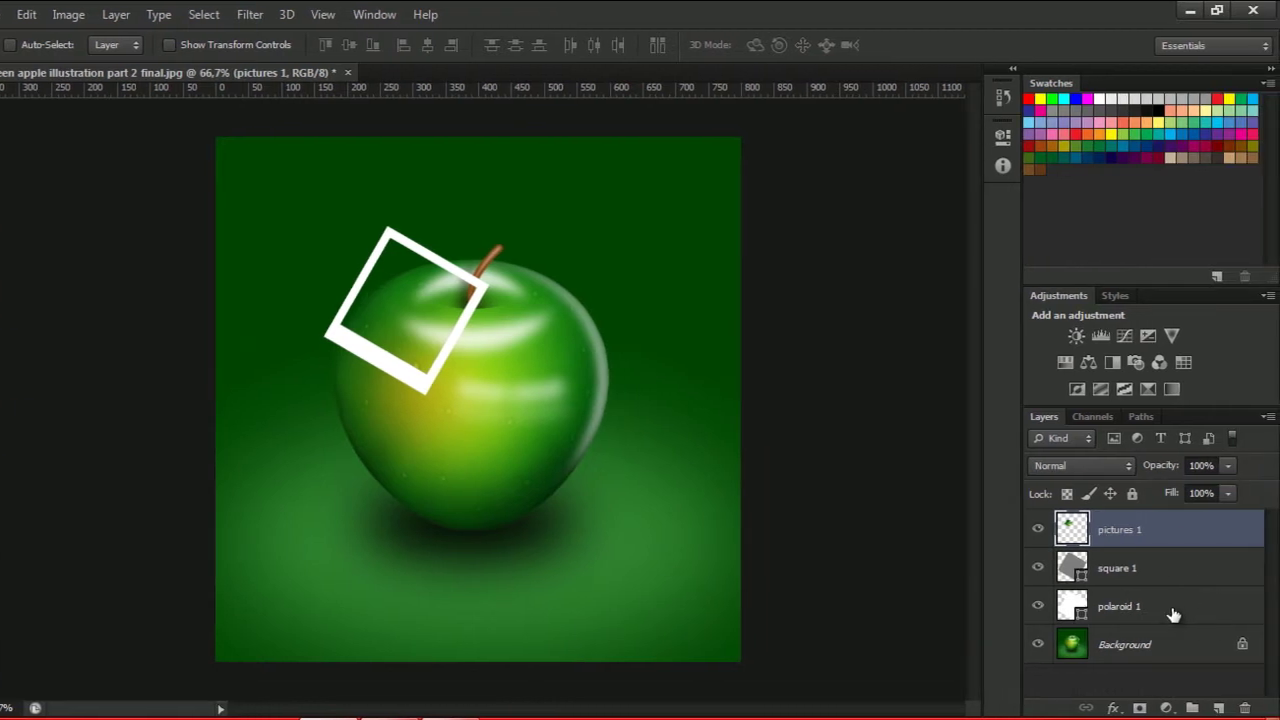
left_click(1173, 614, "ctrl")
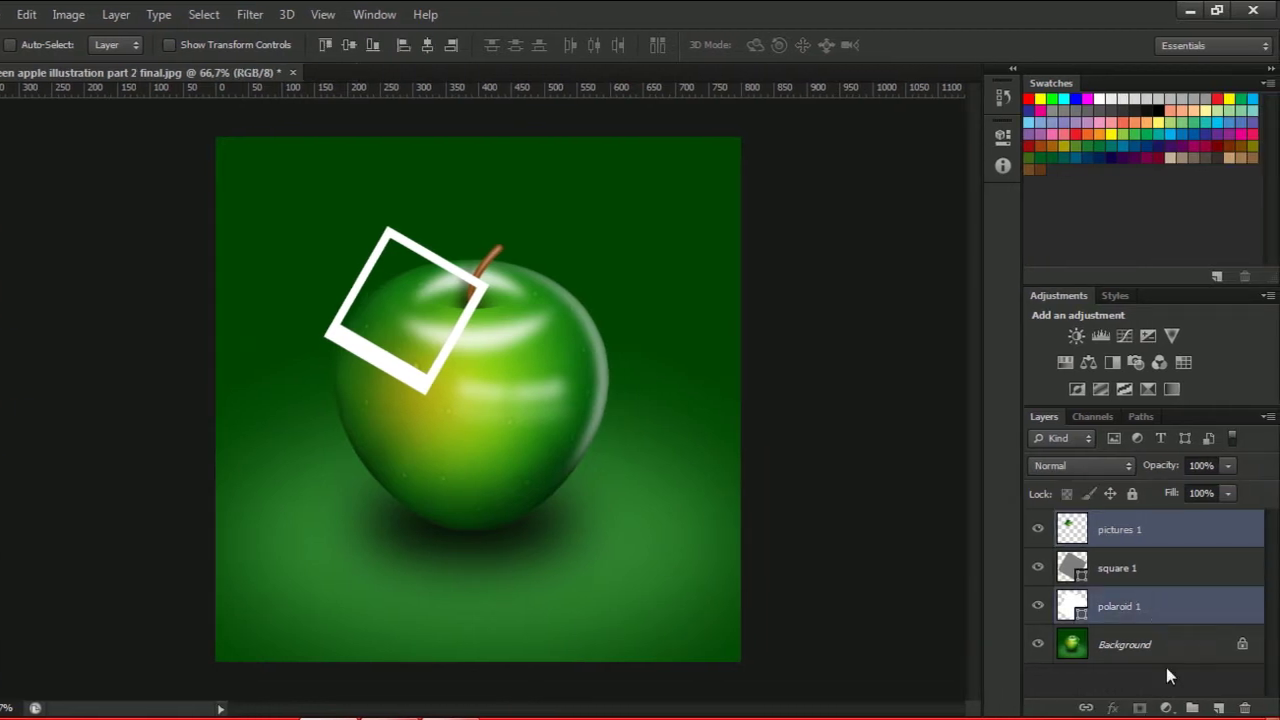
left_click(1086, 708)
Duplicate square 1 and polaroid 1, naming the copies 'square 2' and 'polaroid 2'.
left_click(1164, 578)
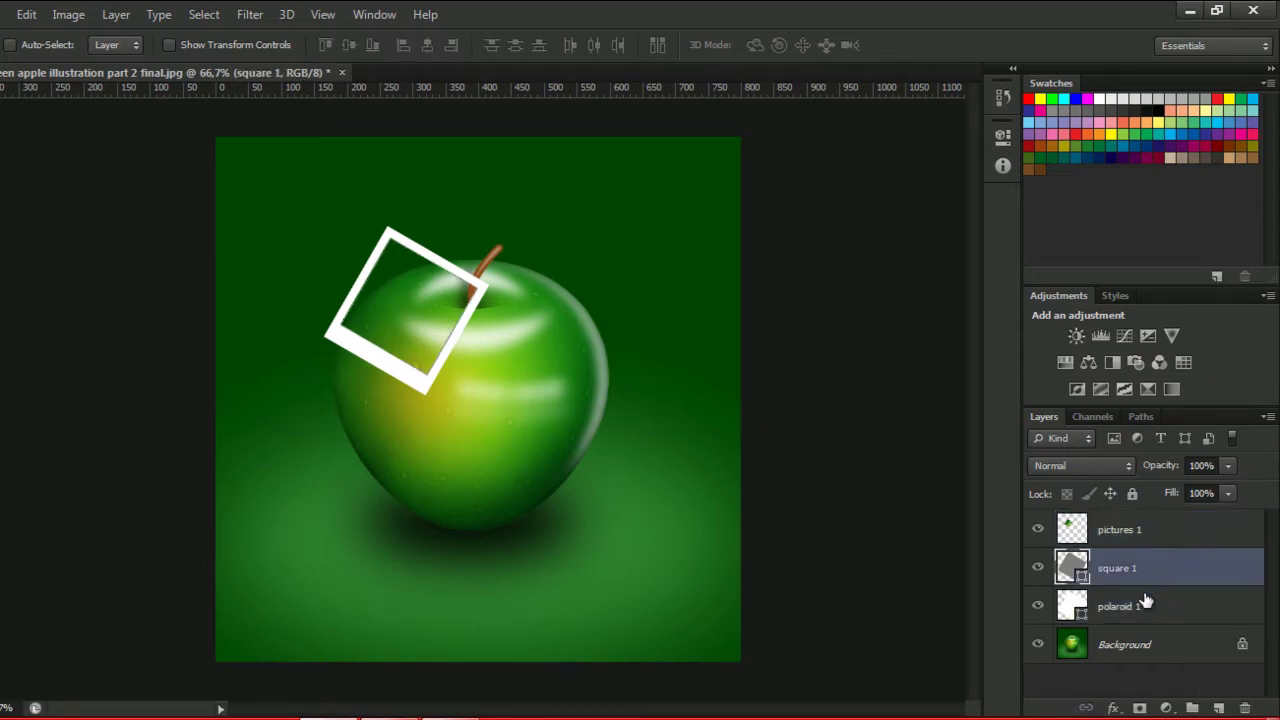
left_click(1136, 608, "ctrl")
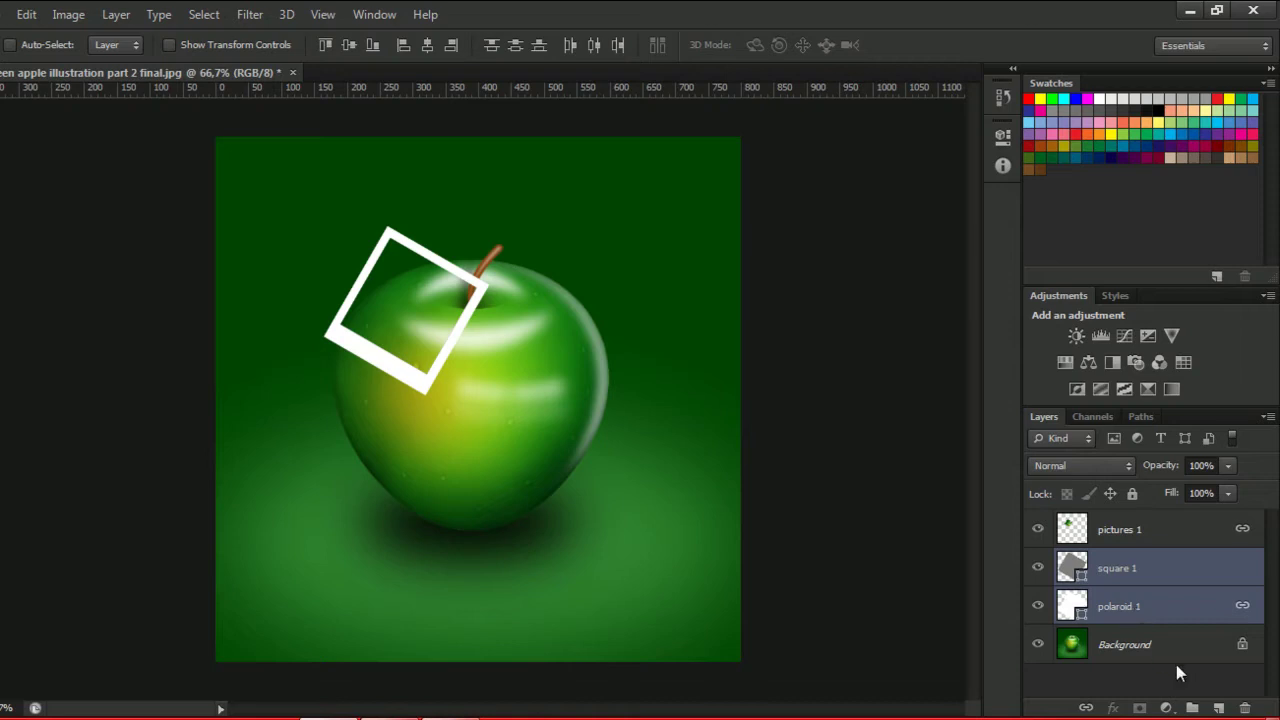
key("ctrl+j")
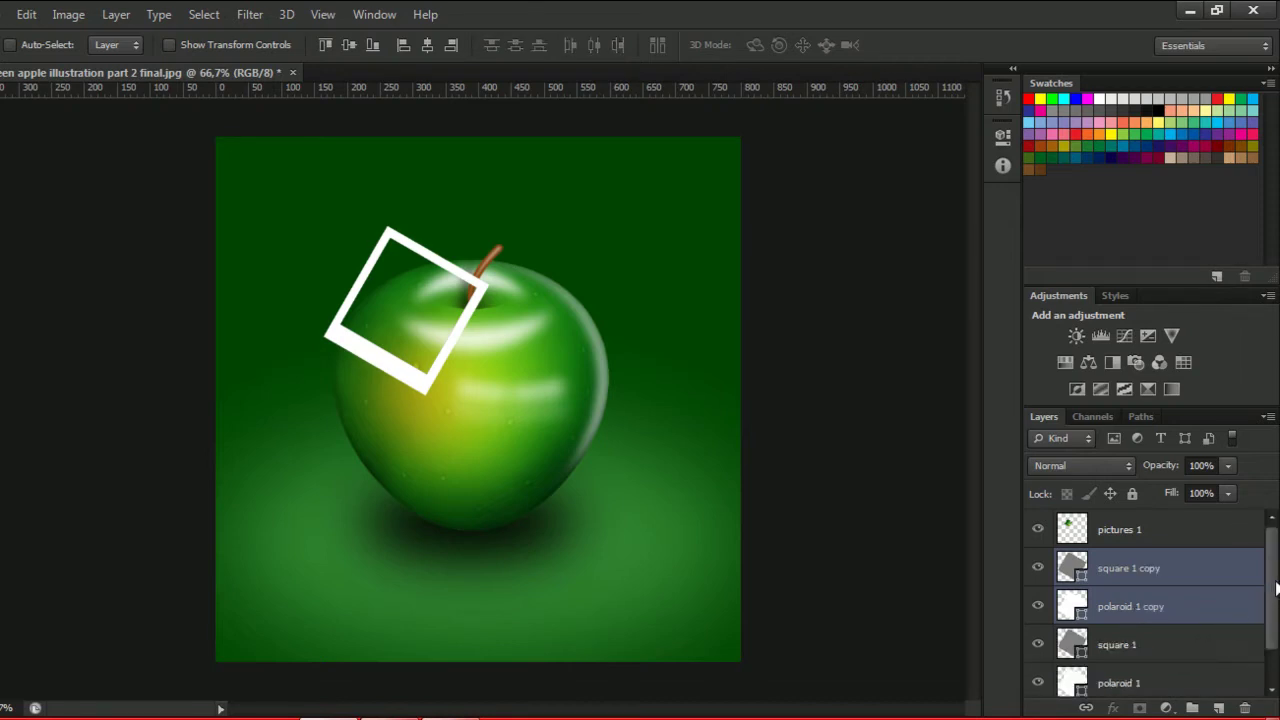
scroll(1278, 588, "down", 1)
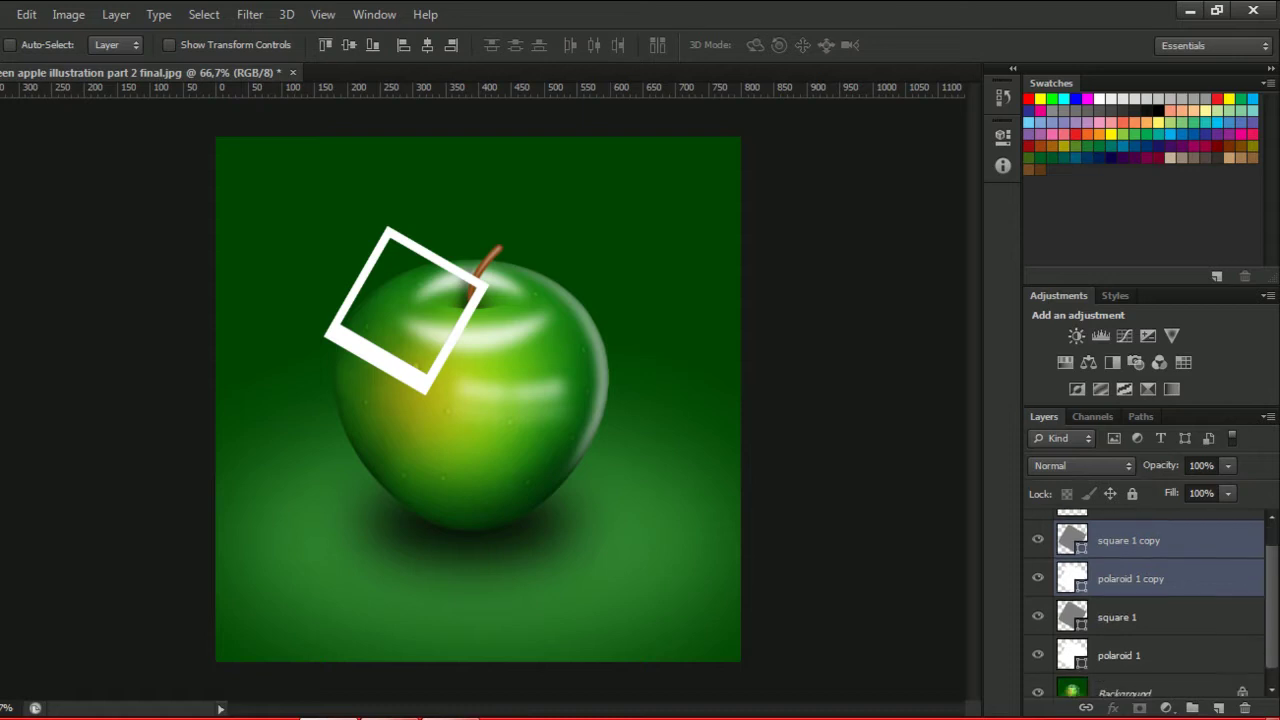
double_click(1124, 580)
key("End")
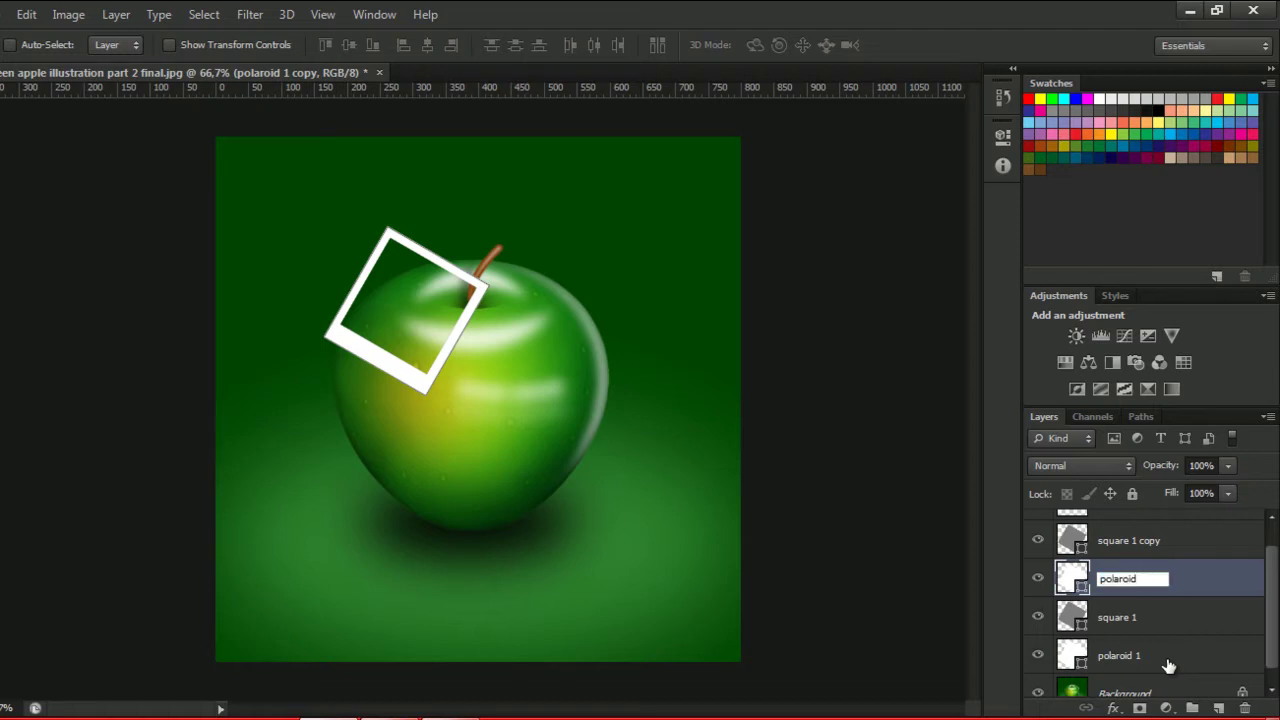
type("2")
key("Return")
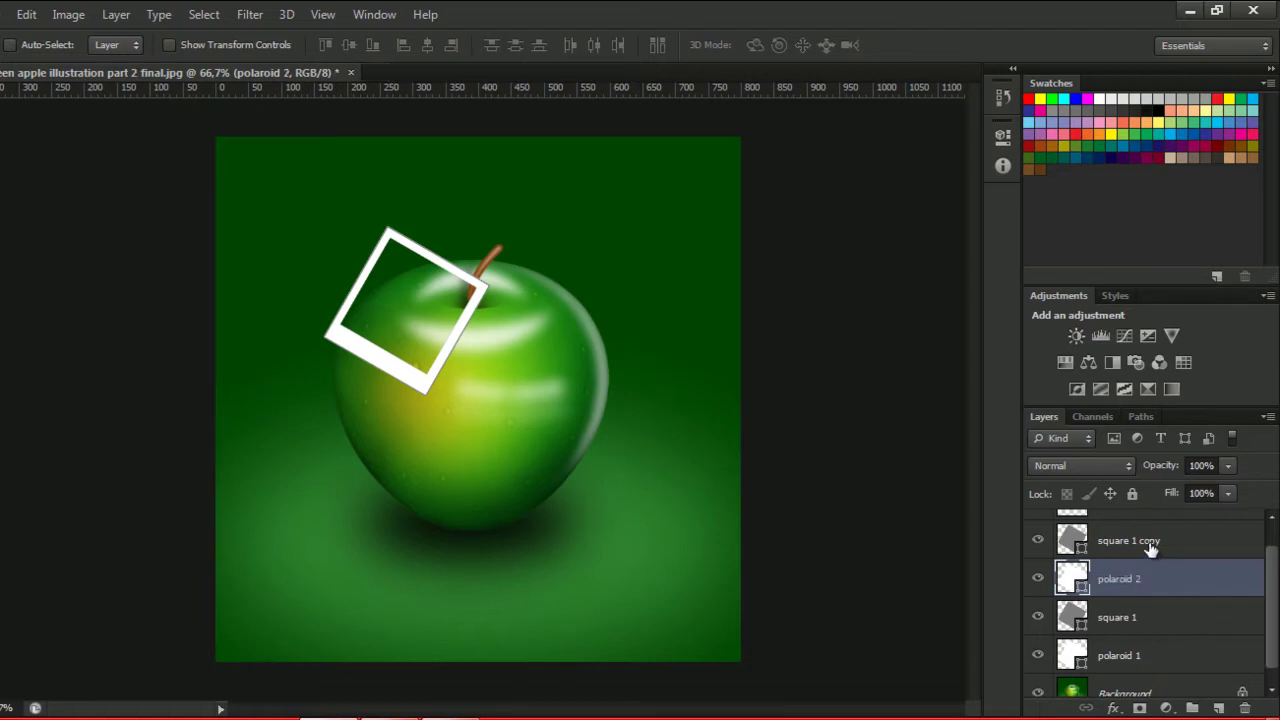
double_click(1150, 541)
key("End")
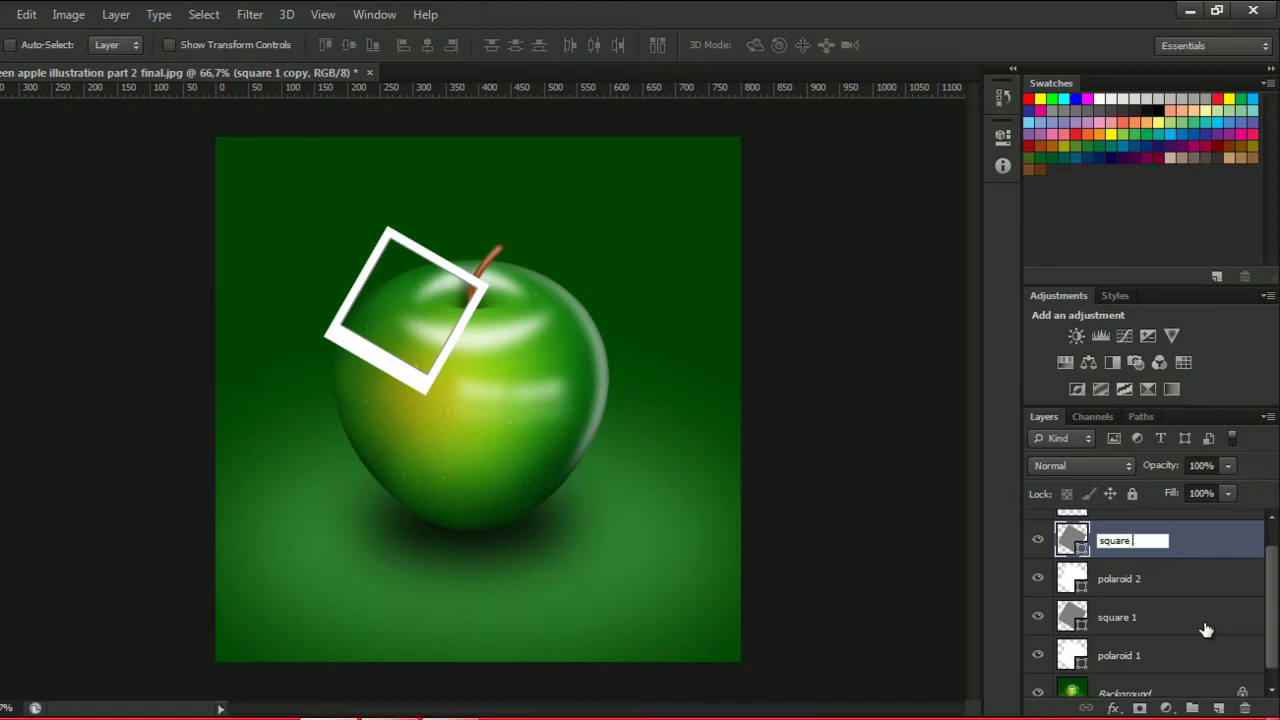
type("2")
key("Return")
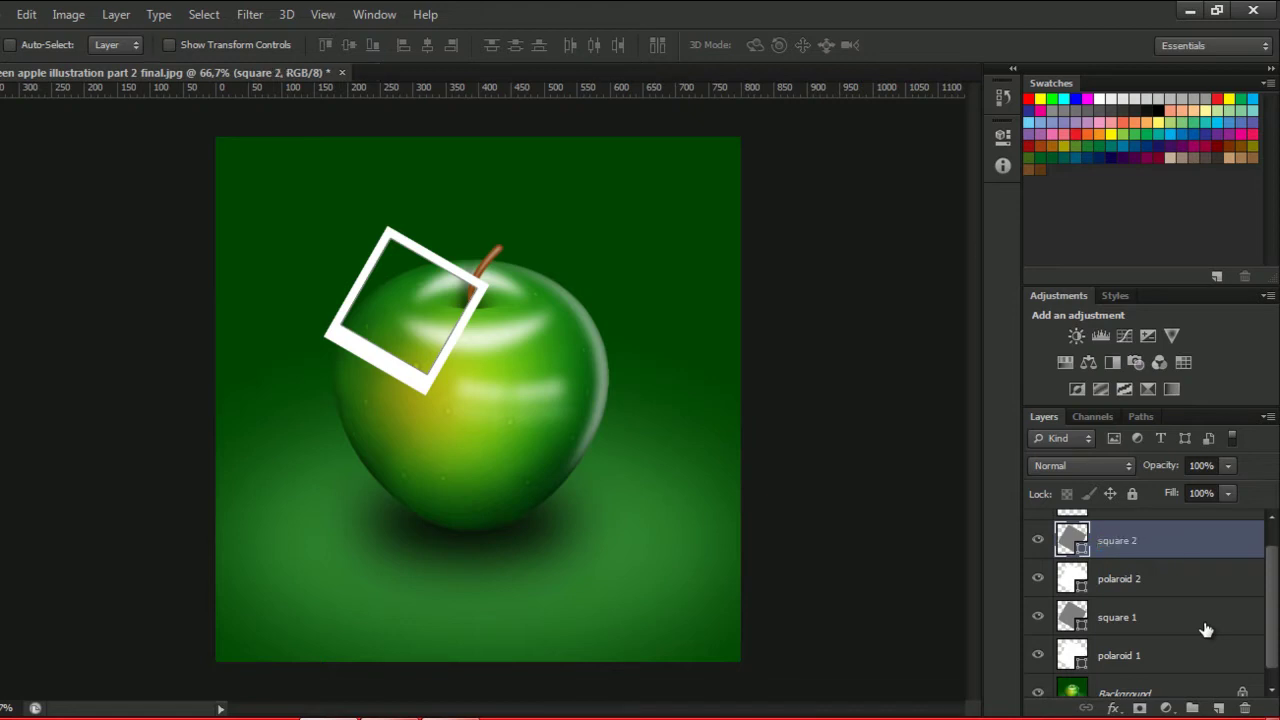
Move square 2 and polaroid 2 lower in the stack and delete square 1.
scroll(1278, 588, "down", 2)
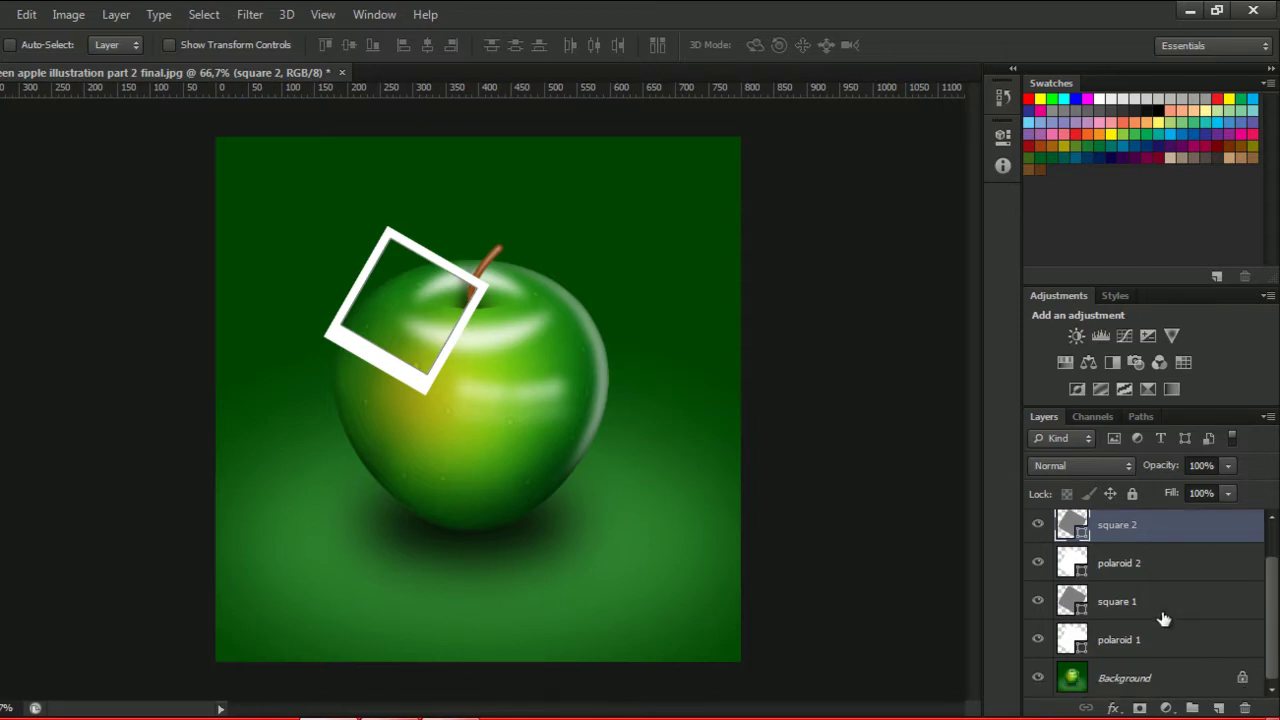
left_click(1139, 570, "shift")
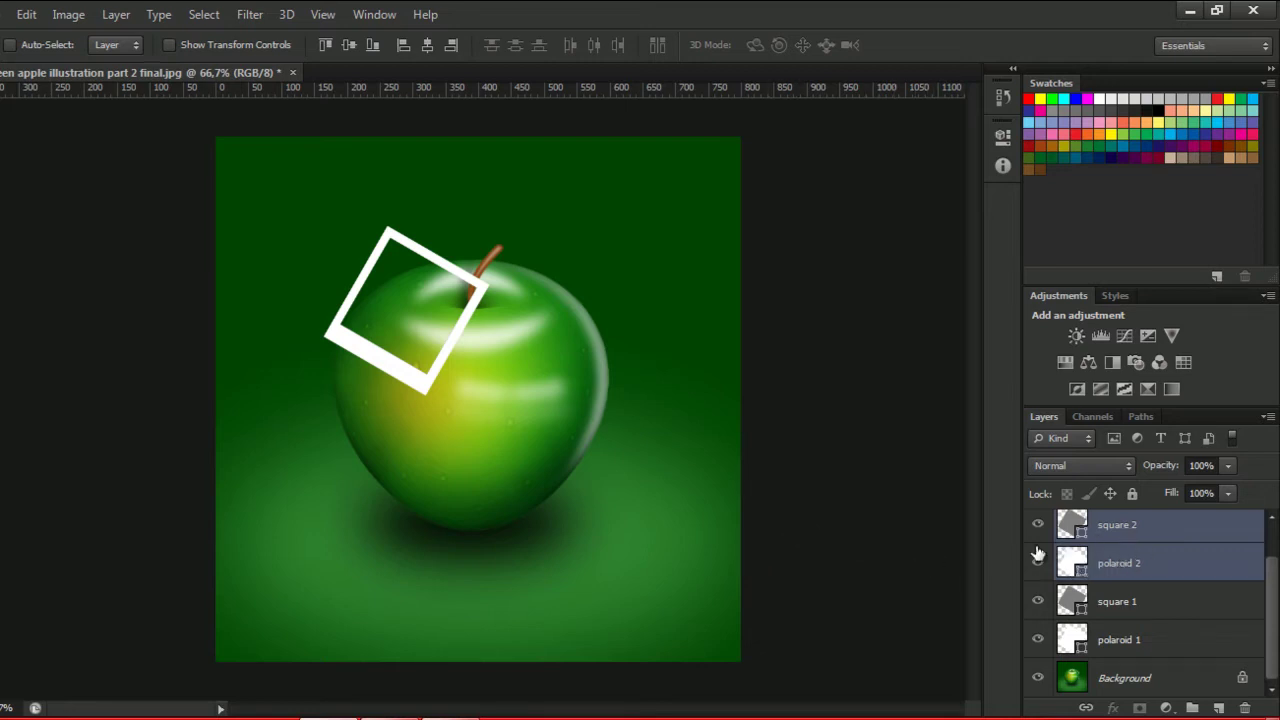
left_click_drag(1128, 535, 1141, 652)
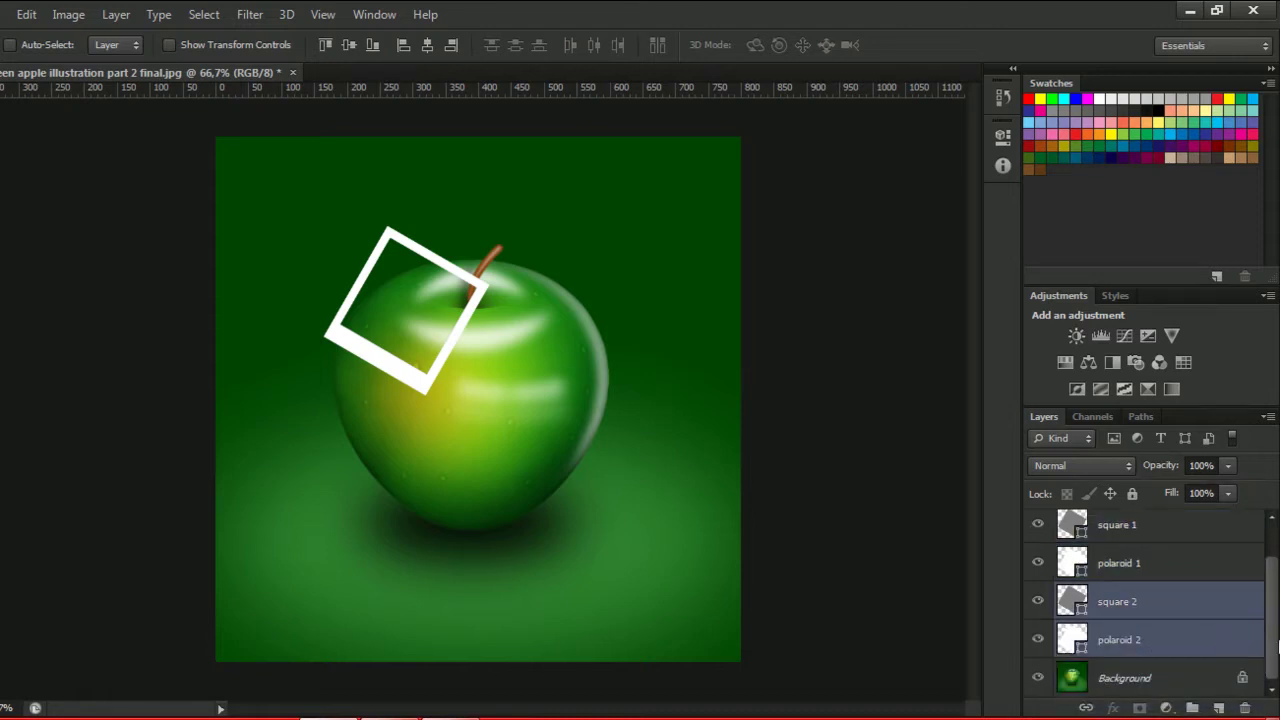
scroll(1240, 610, "up", 1)
left_click(1166, 572)
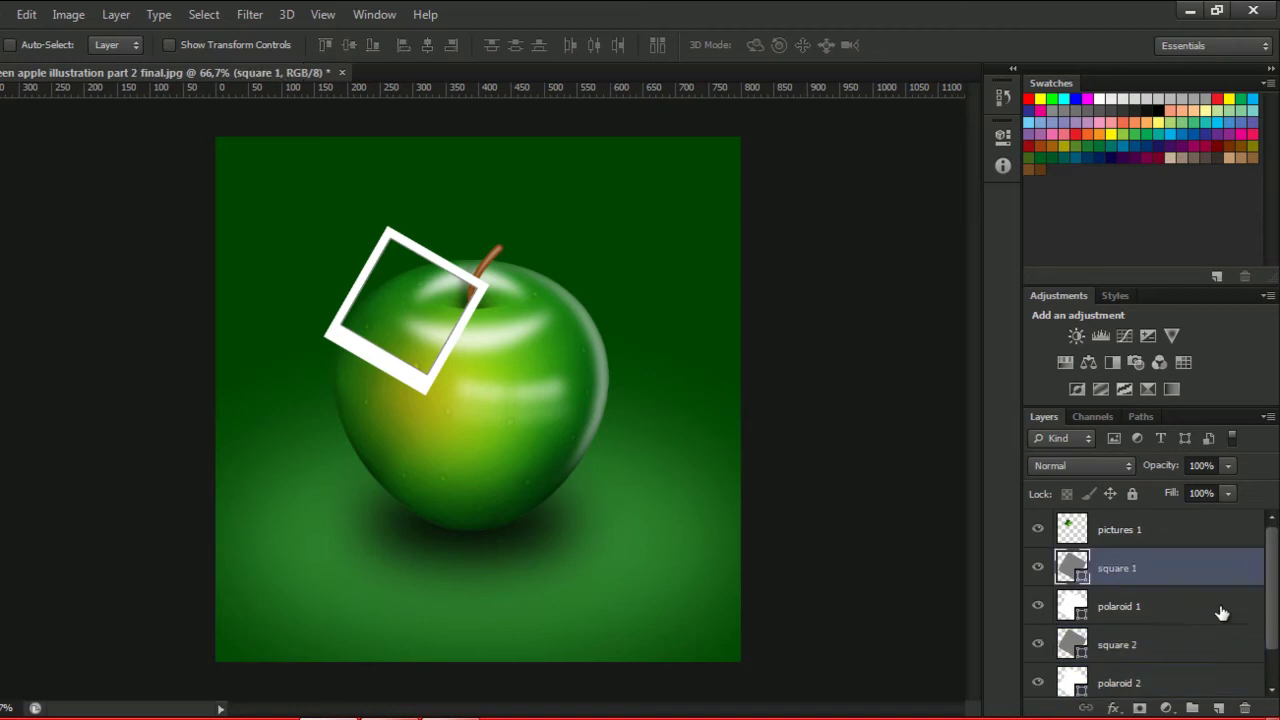
left_click_drag(1190, 565, 1245, 708)
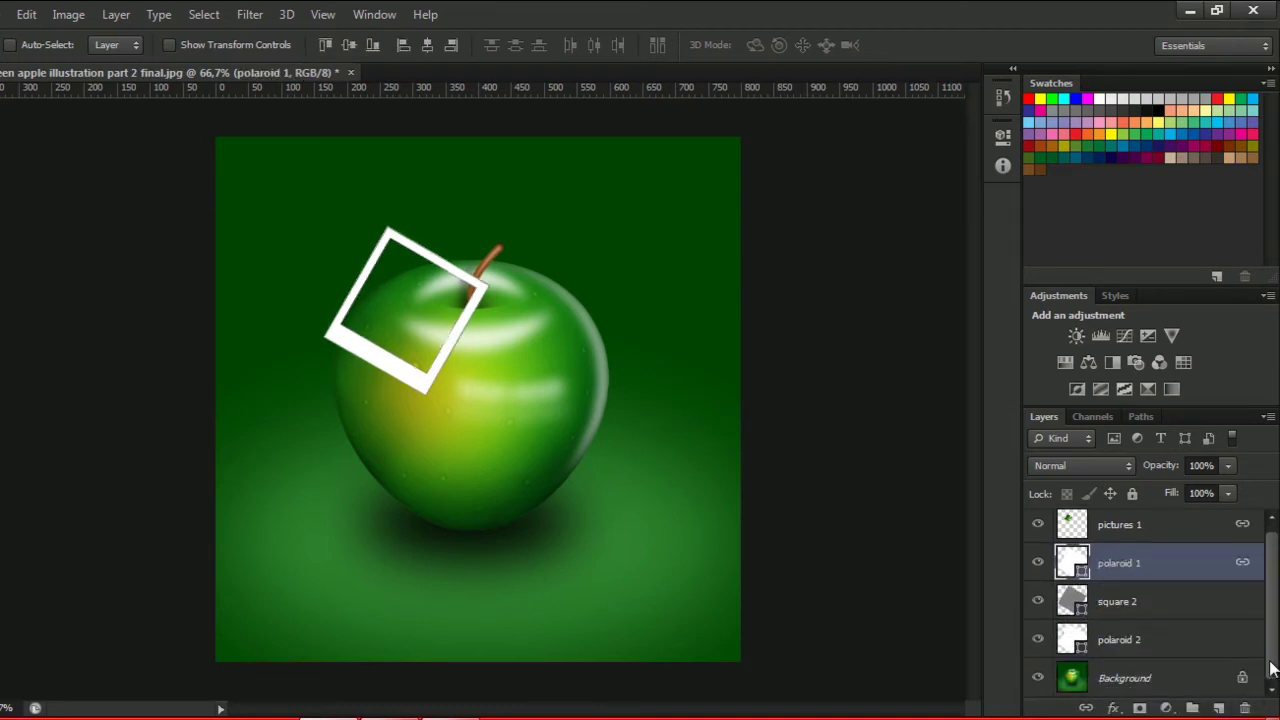
Select square 2 and polaroid 2 together for transforming.
left_click(1176, 609)
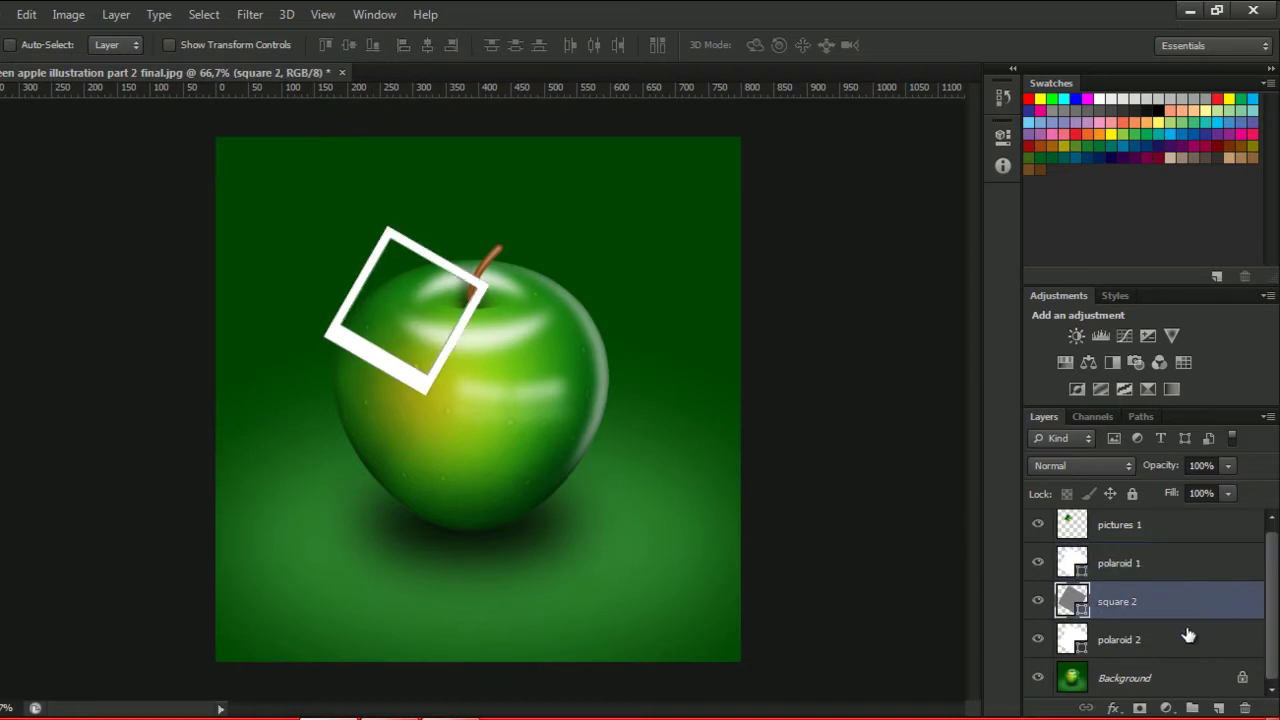
left_click(1160, 646, "ctrl")
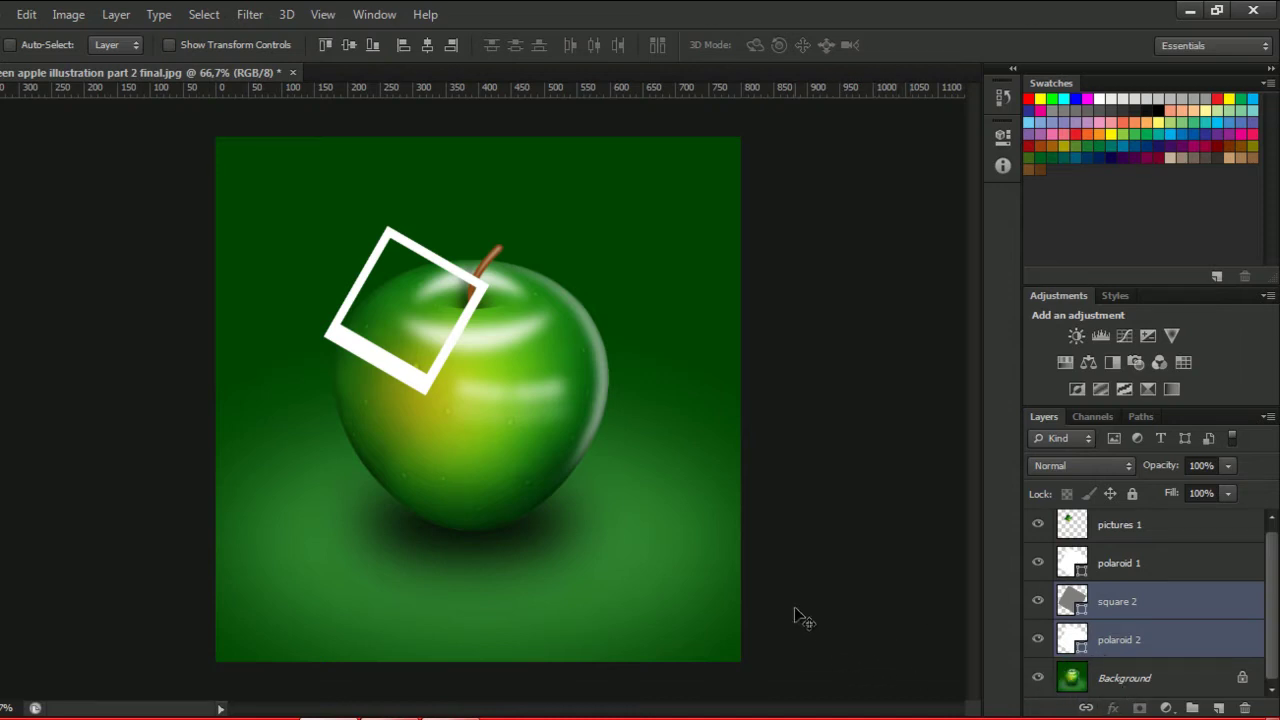
key("ctrl+t")
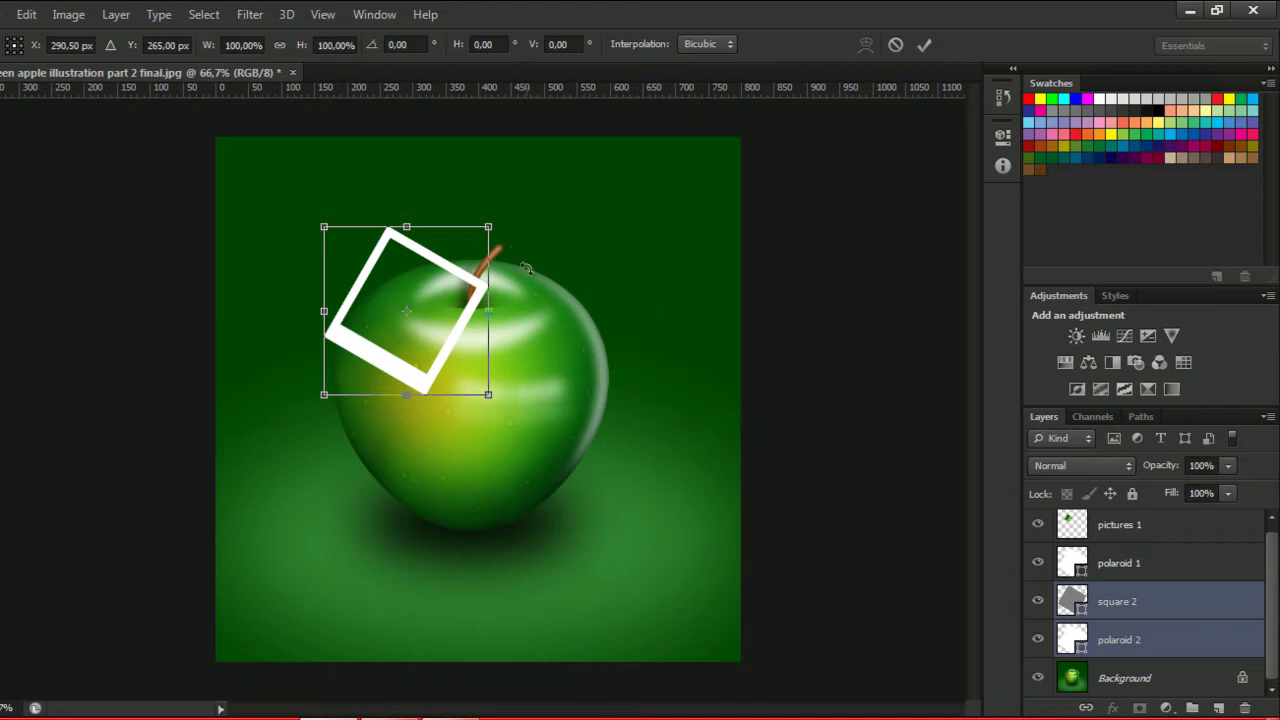
Rotate the second polaroid pair to about -15°.
left_click_drag(519, 229, 466, 204)
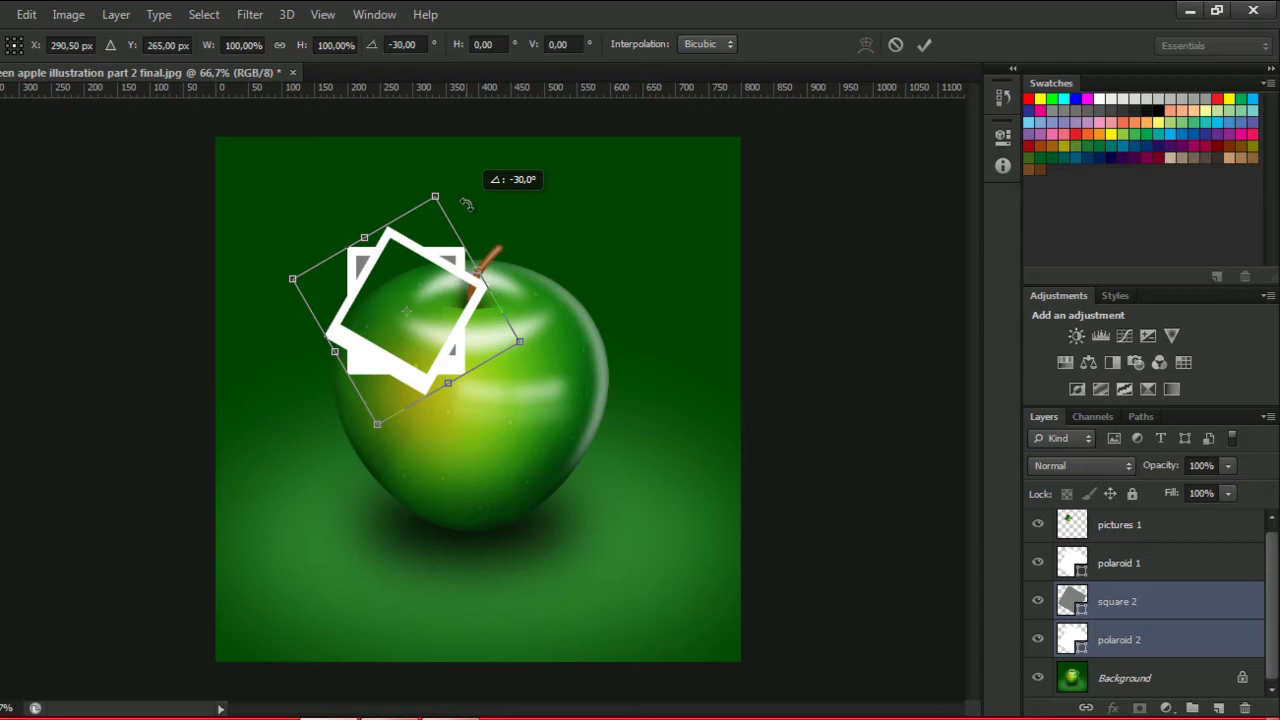
left_click_drag(466, 204, 489, 246)
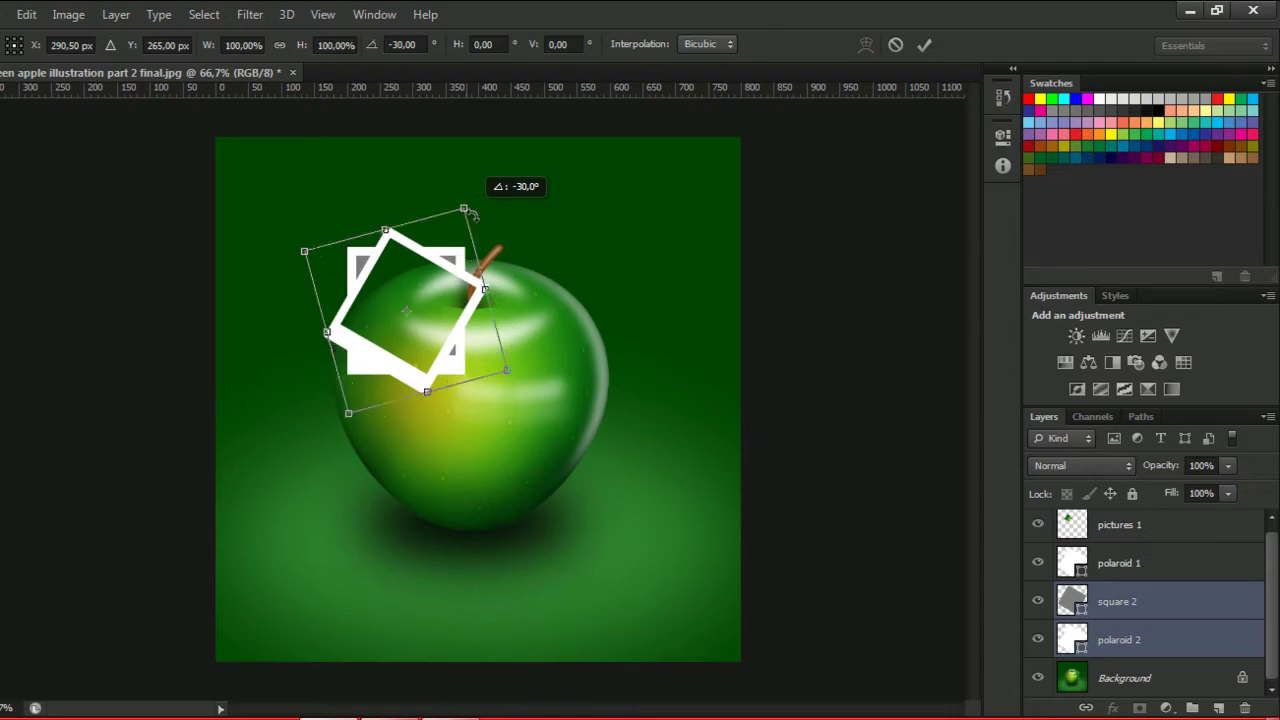
mouse_move(489, 246)
left_mouse_down()
mouse_move(393, 211)
mouse_move(351, 222)
left_mouse_up()
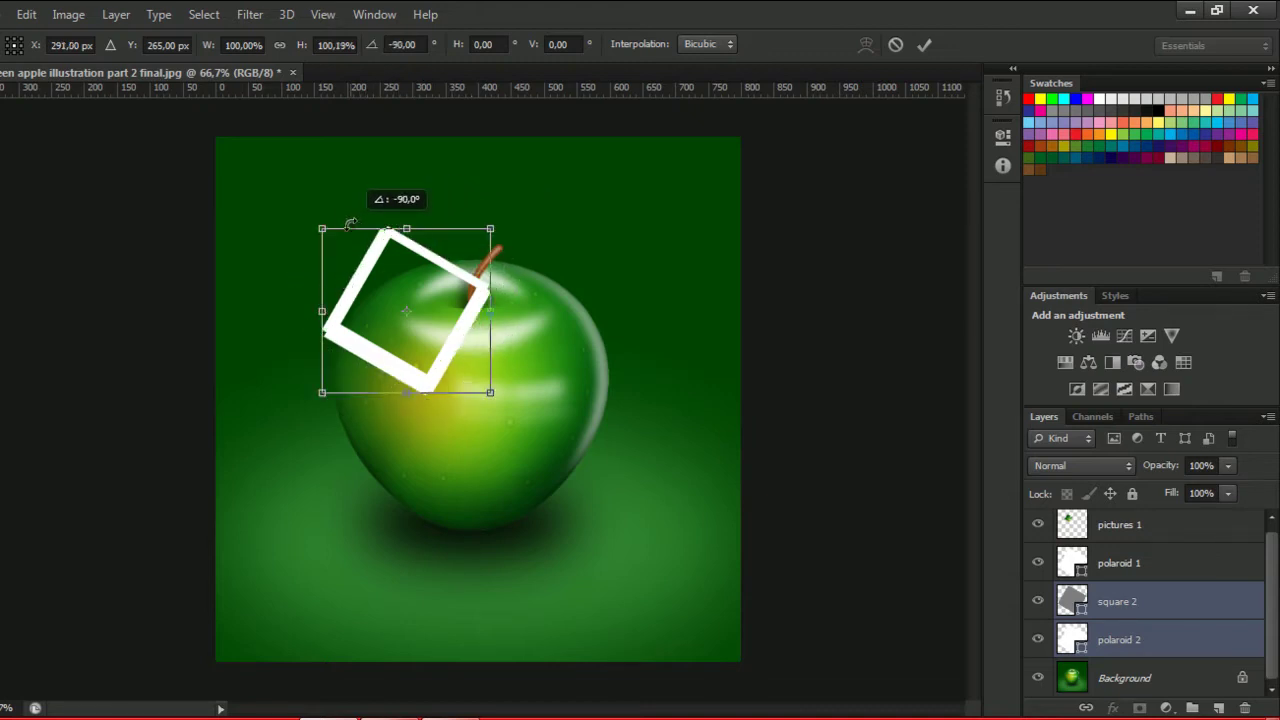
left_click_drag(351, 222, 450, 230)
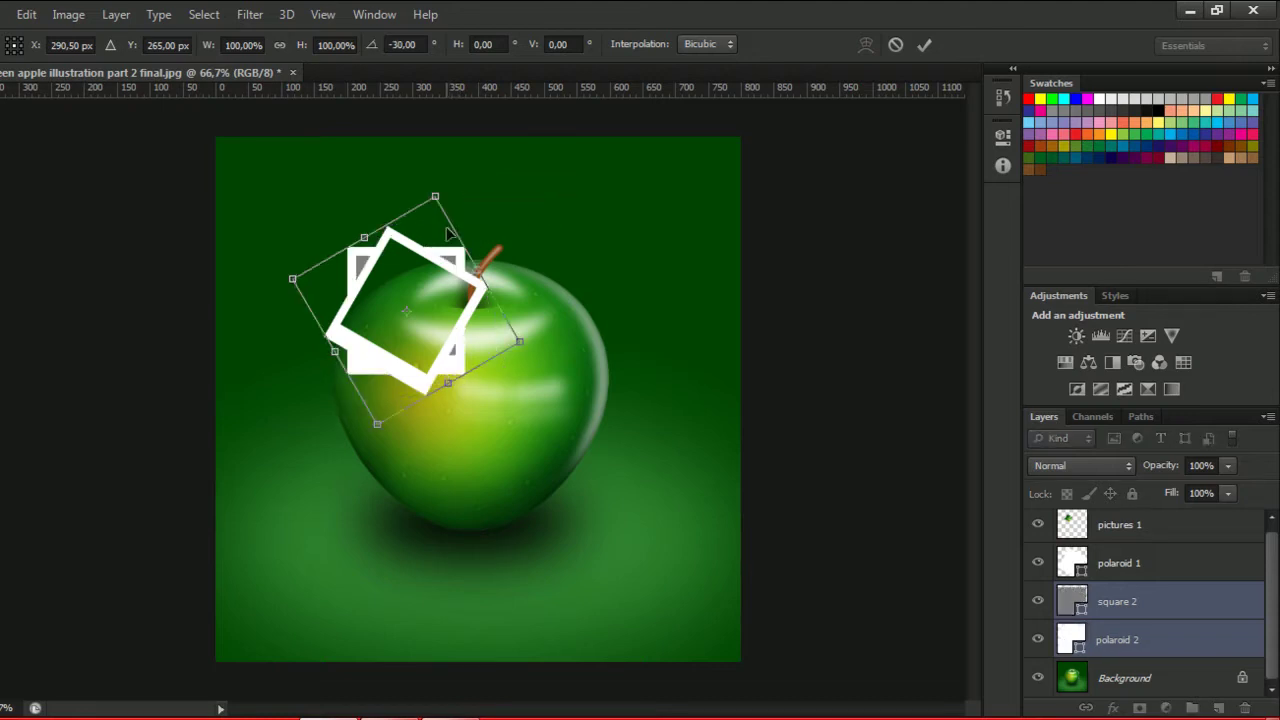
left_click(921, 49)
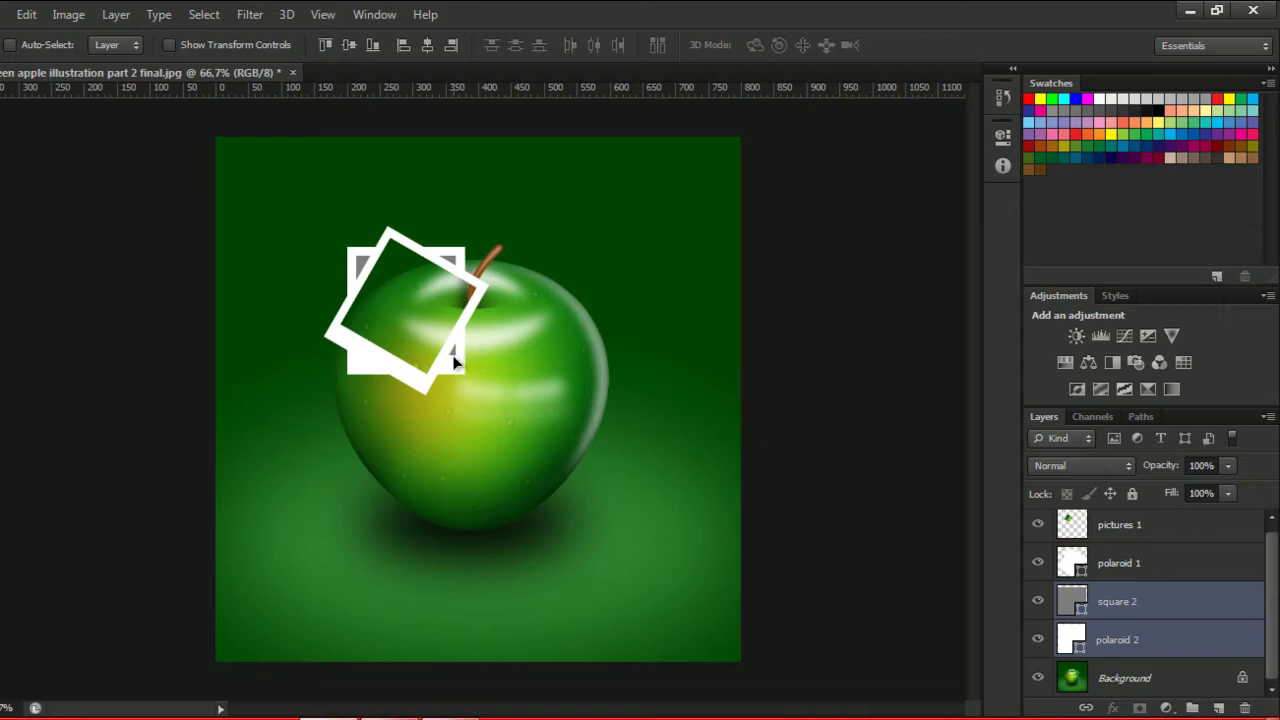
Move the second polaroid down-left of the apple and tilt it to -30°.
left_click_drag(453, 360, 457, 478)
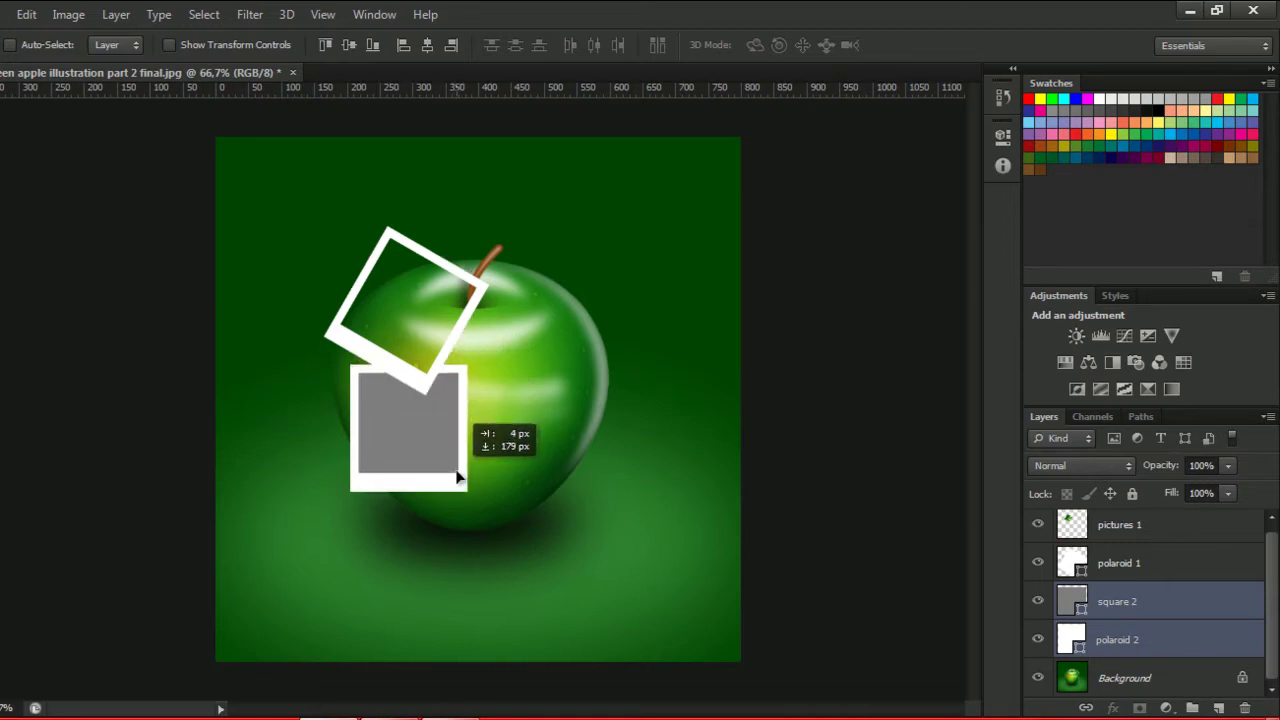
mouse_move(457, 478)
left_mouse_down()
mouse_move(451, 457)
mouse_move(375, 443)
mouse_move(394, 443)
left_mouse_up()
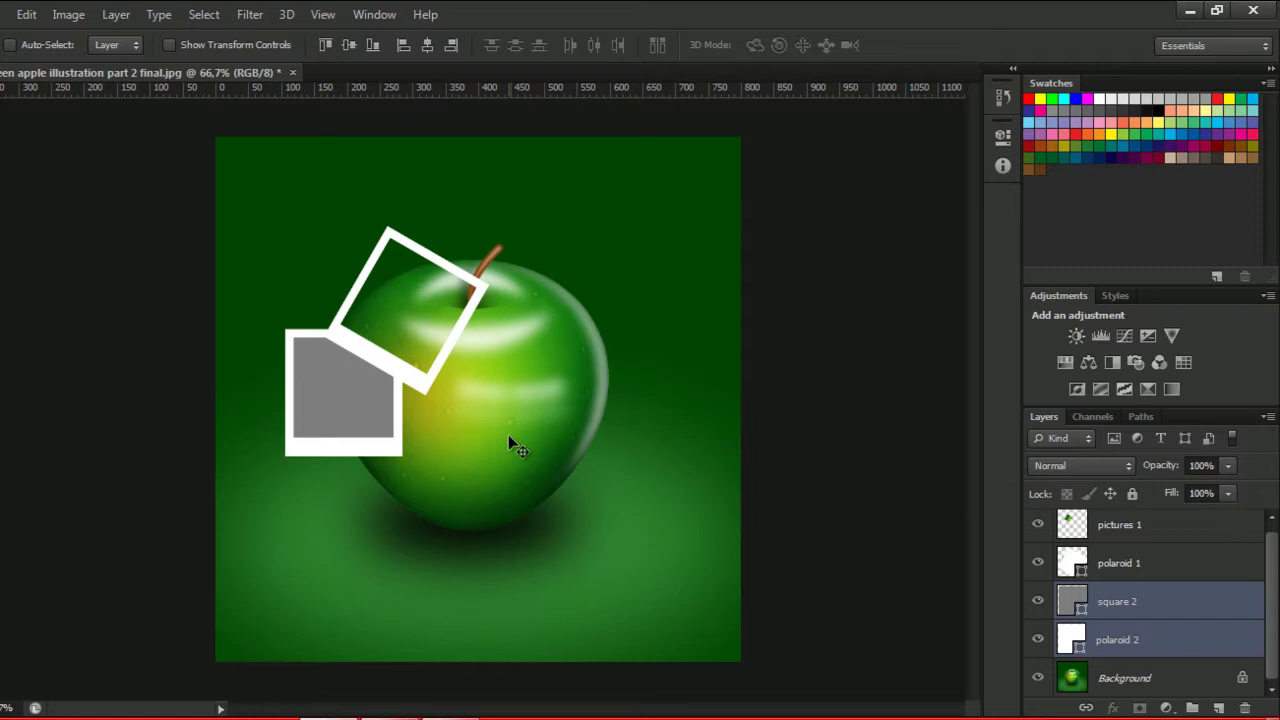
key("ctrl+t")
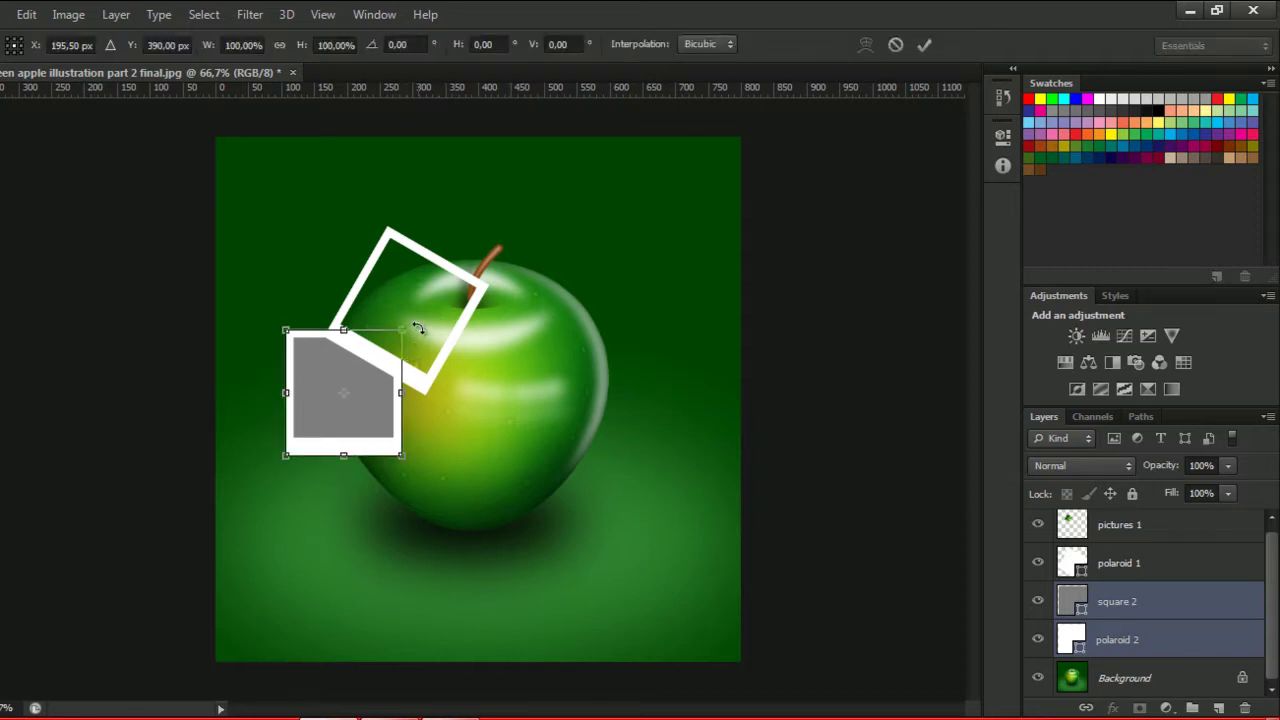
left_click_drag(410, 327, 375, 312)
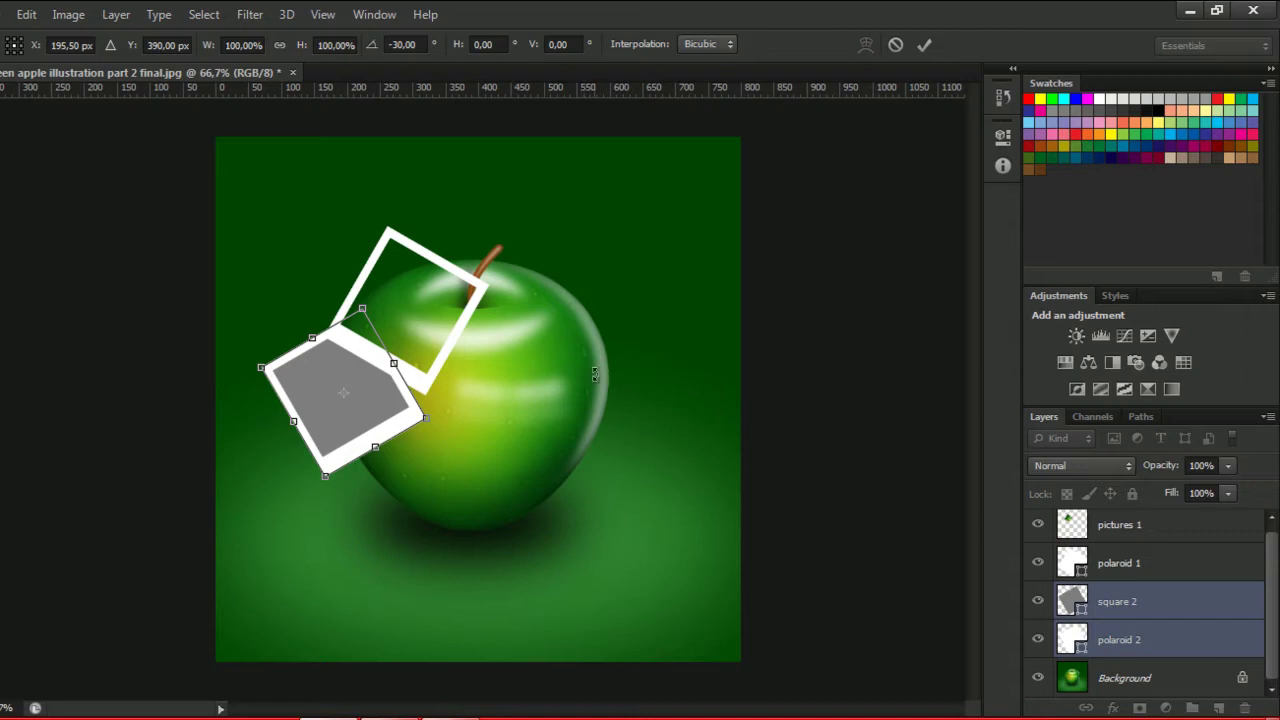
left_click(925, 45)
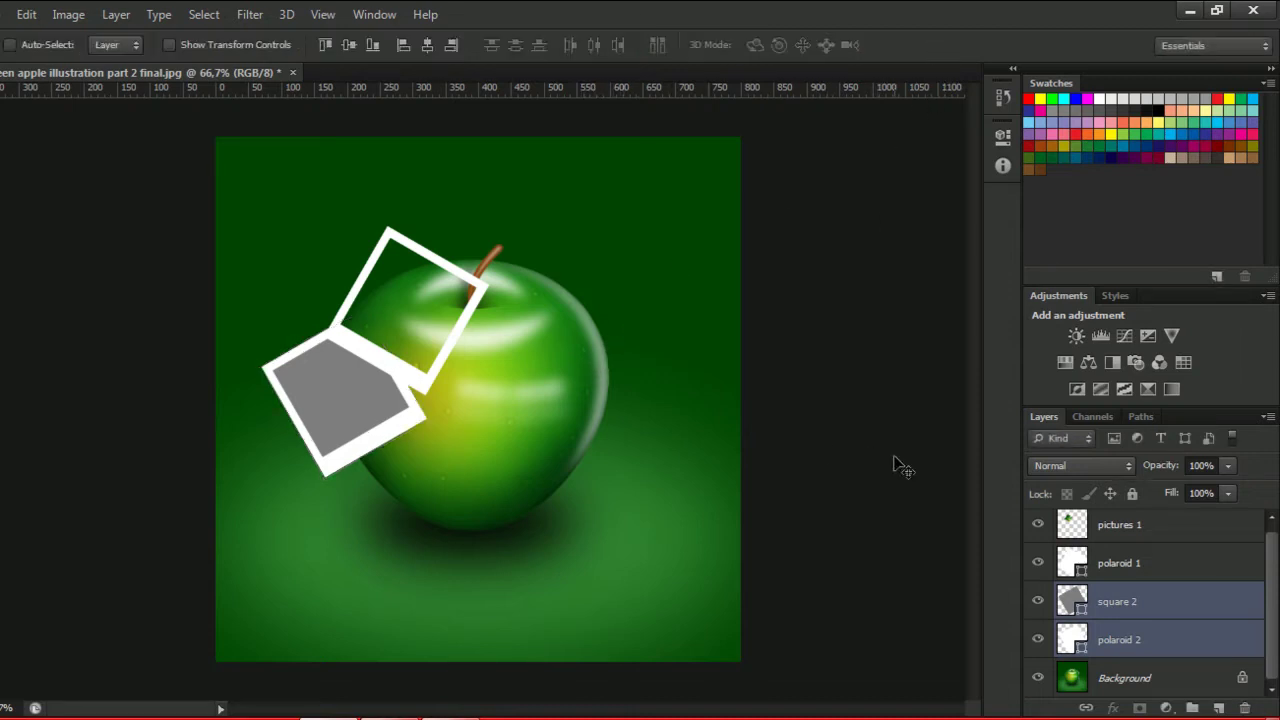
left_click_drag(392, 412, 368, 402)
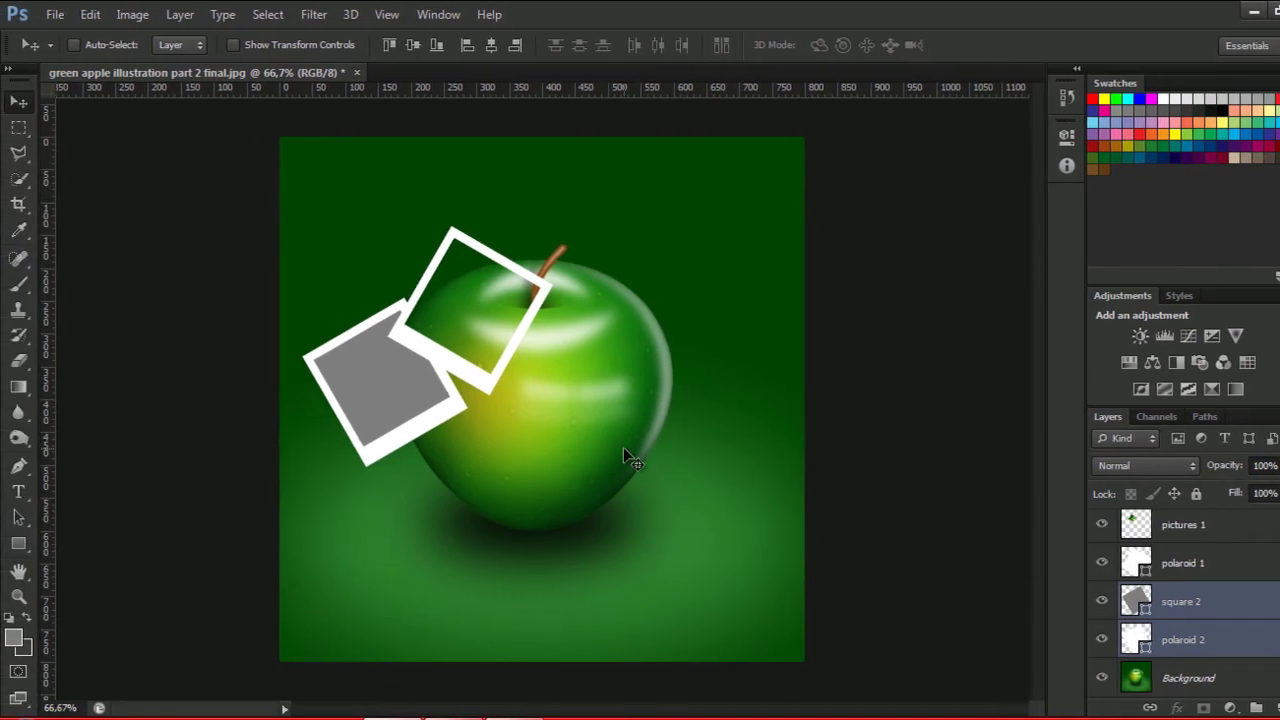
Adjust the second polaroid's tilt by about 15° and shift it slightly right.
key("ctrl+t")
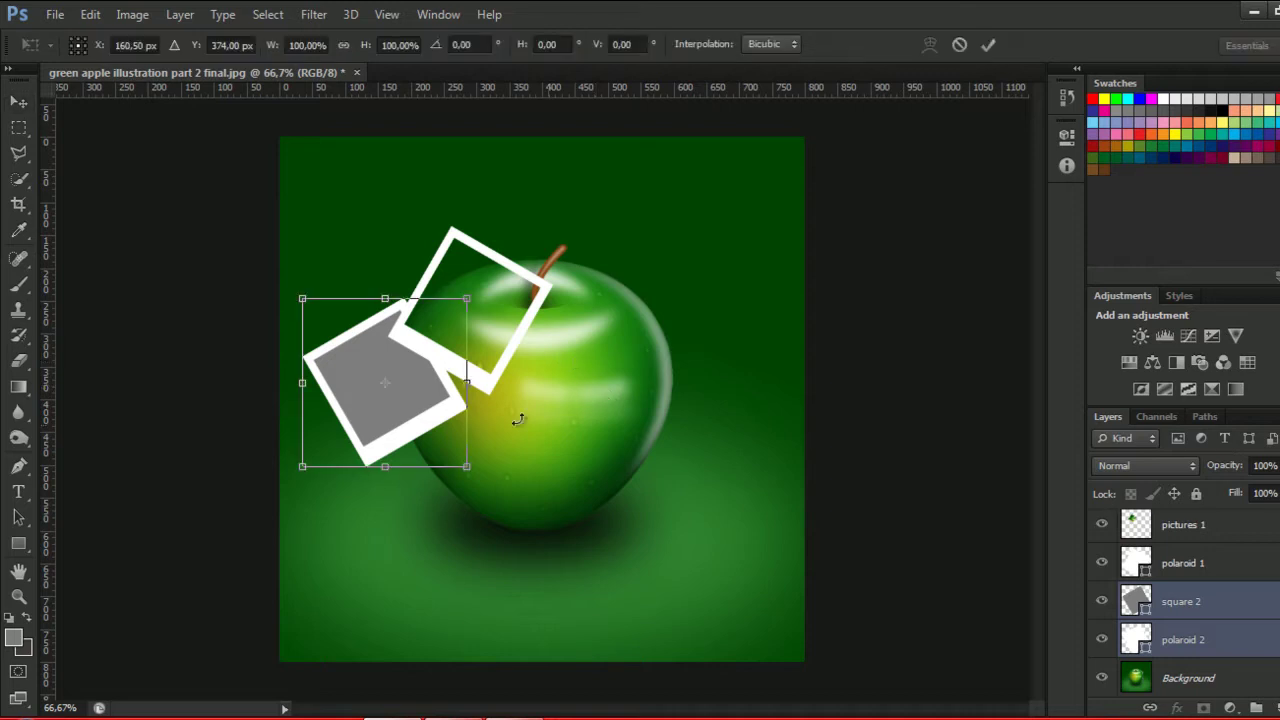
left_click_drag(492, 299, 516, 338)
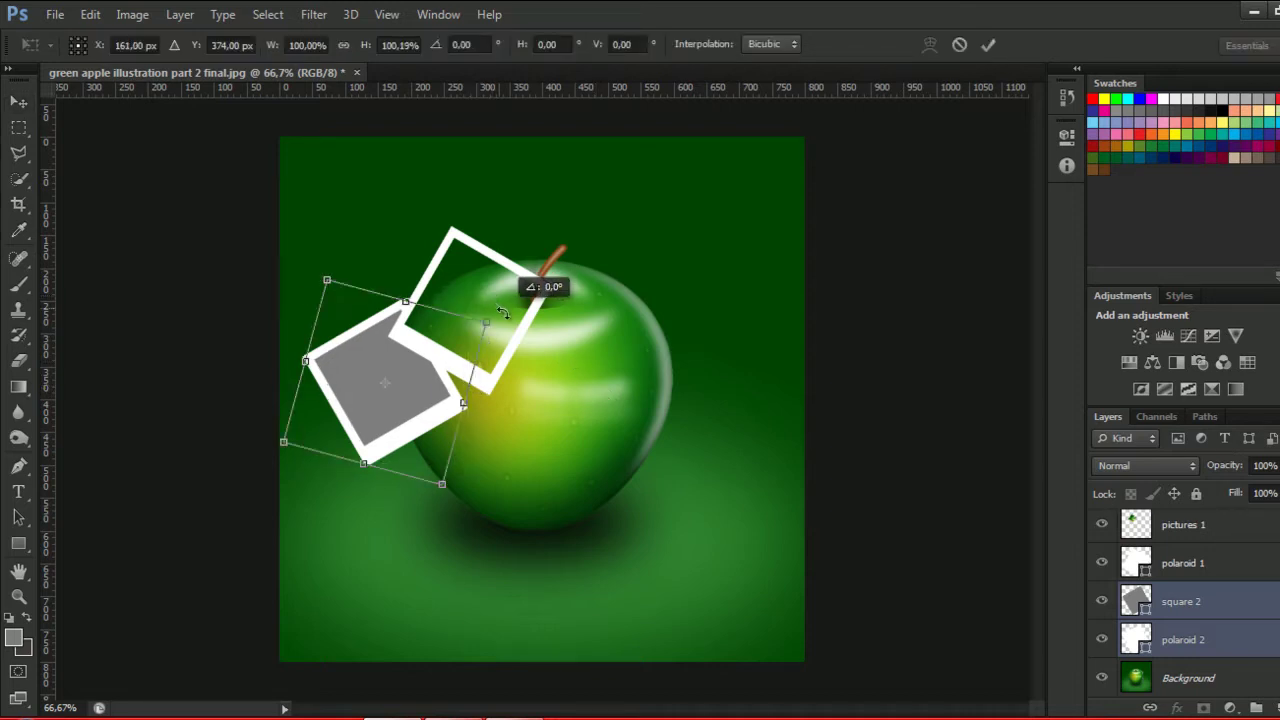
mouse_move(516, 338)
left_mouse_down()
mouse_move(522, 350)
mouse_move(515, 312)
left_mouse_up()
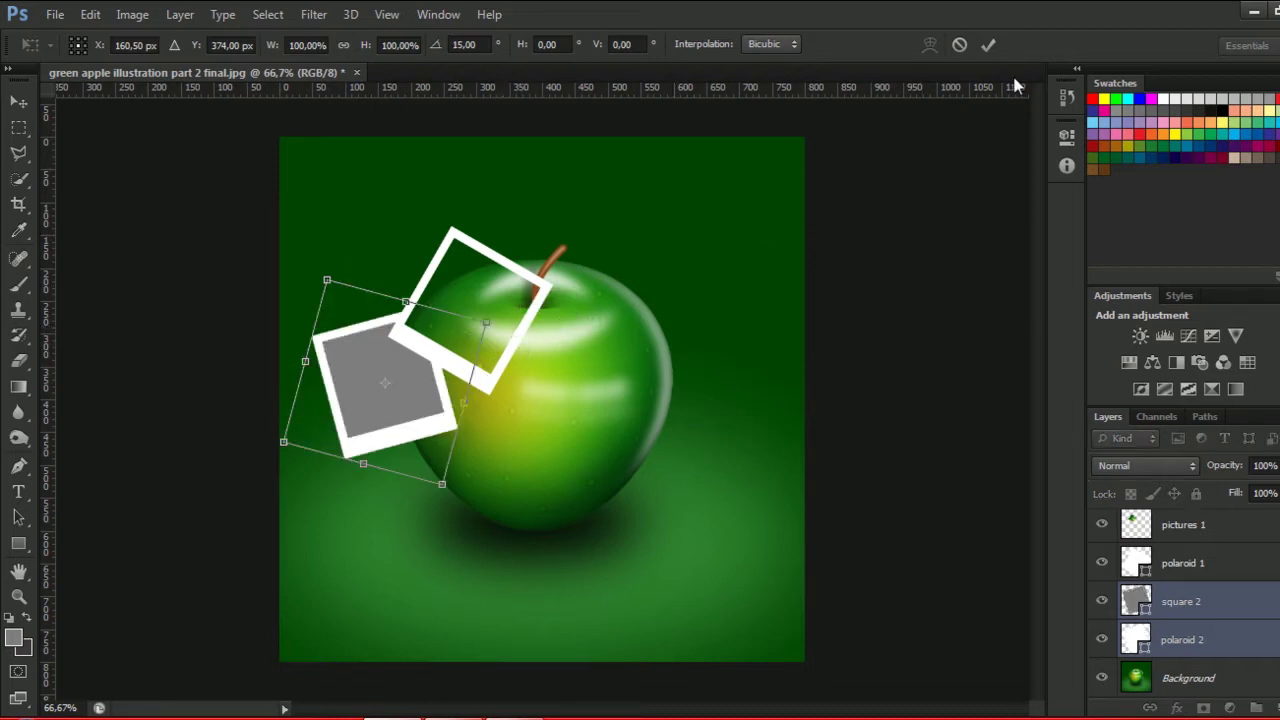
left_click(988, 45)
left_click_drag(416, 403, 427, 404)
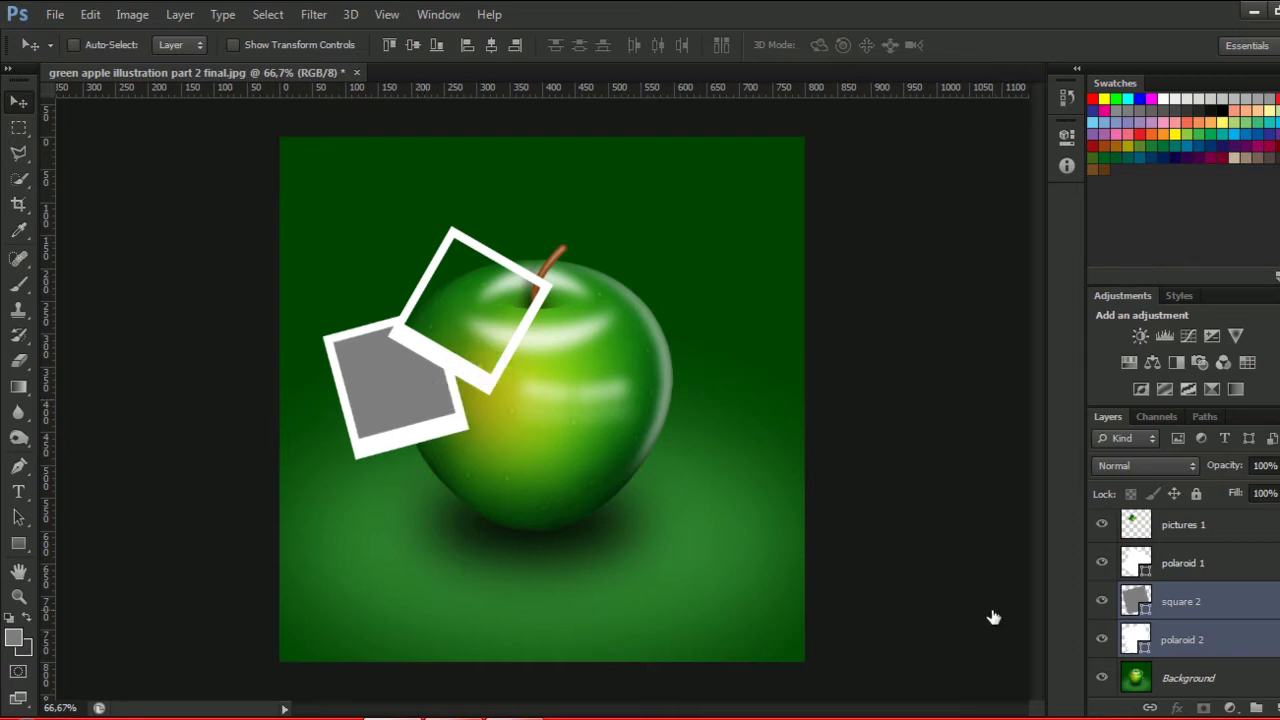
left_click(1275, 645)
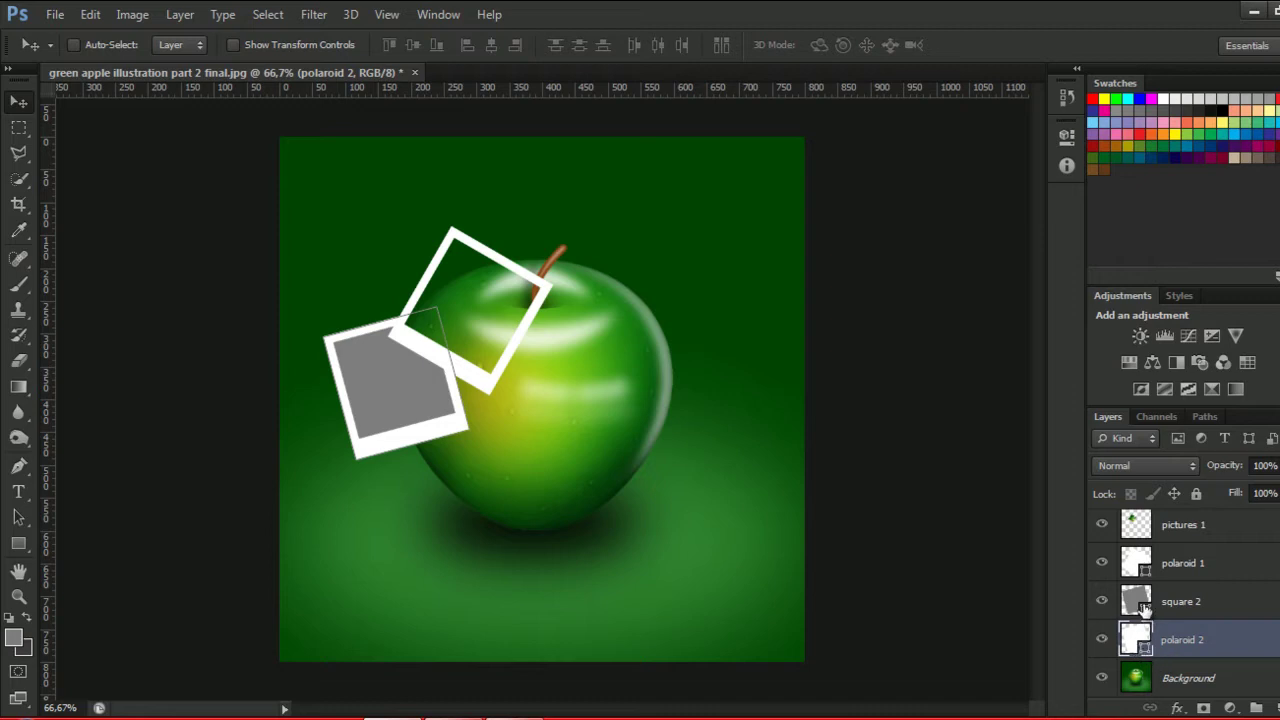
Load square 2's outline and copy that apple area from Background to Layer 1.
left_click(1226, 605)
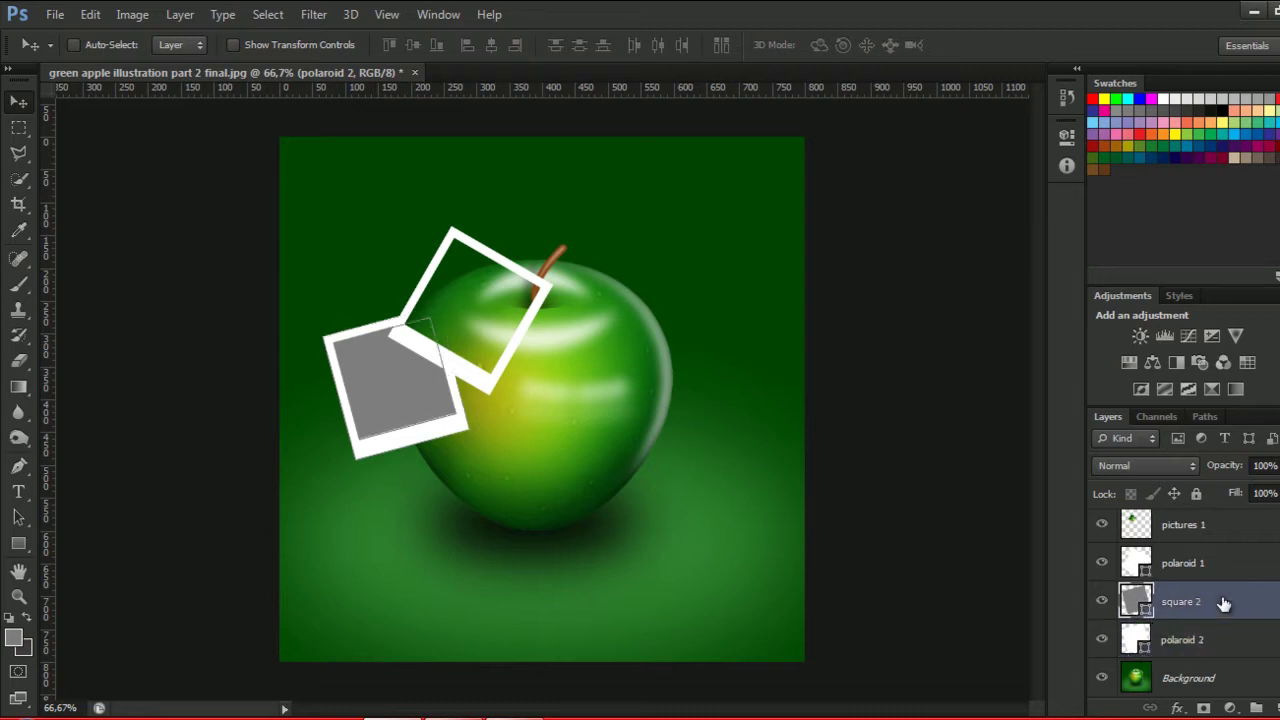
left_click(1137, 600, "ctrl")
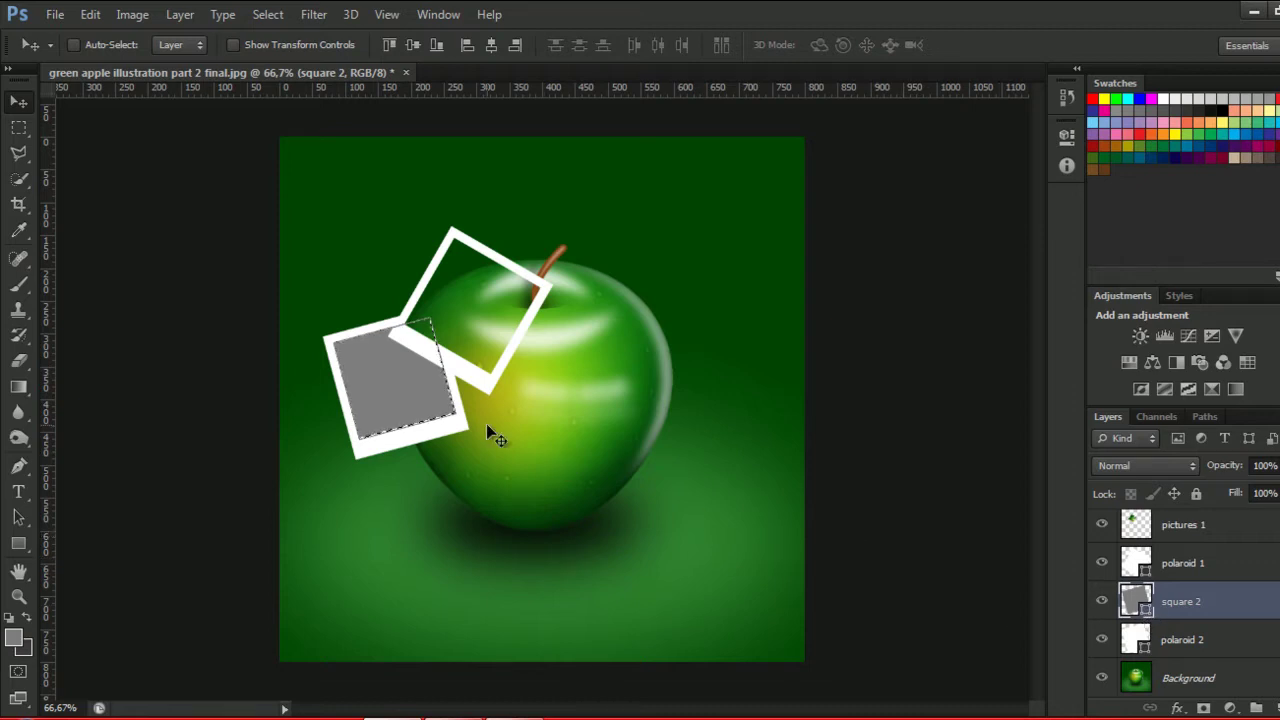
left_click(18, 152)
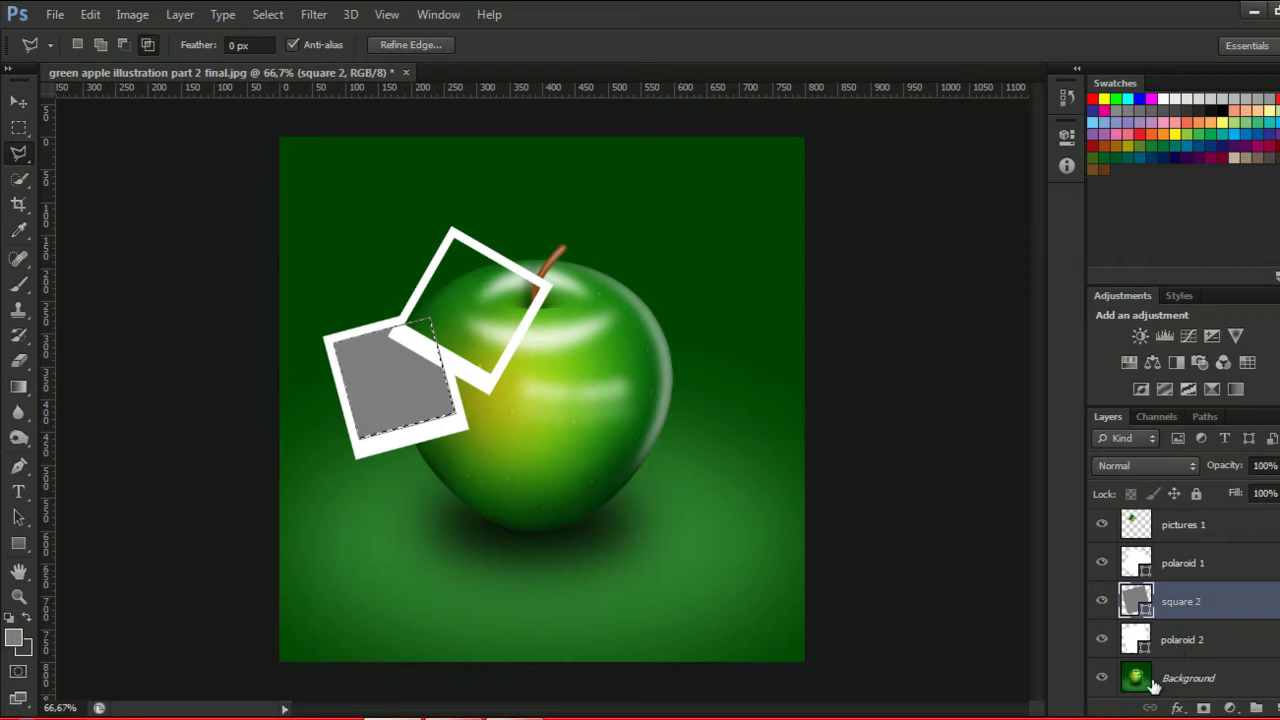
left_click(1180, 678)
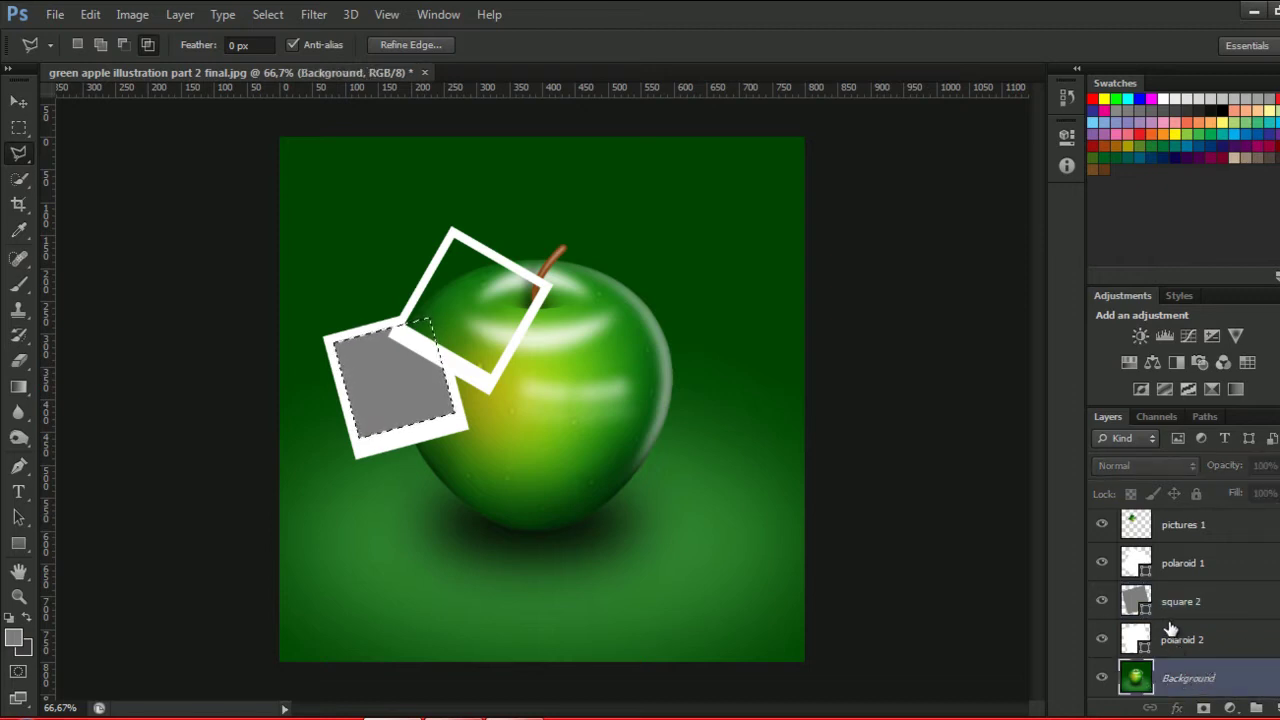
right_click(396, 392)
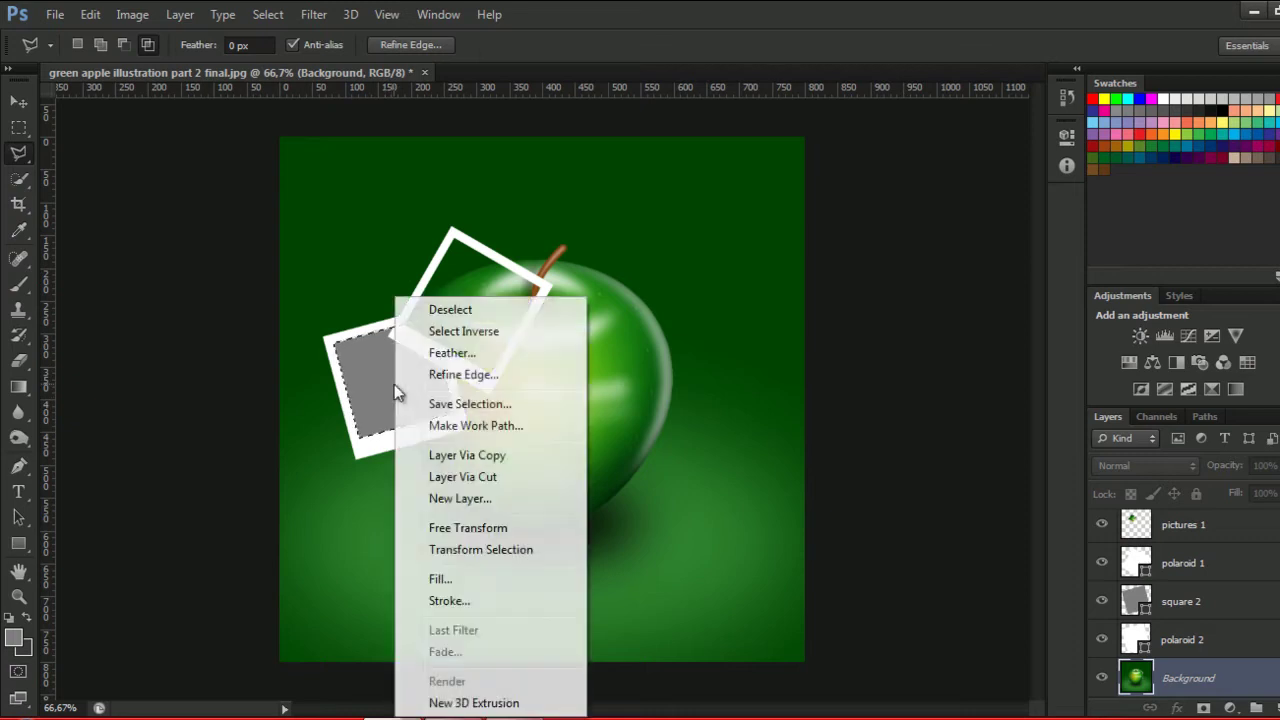
left_click(454, 458)
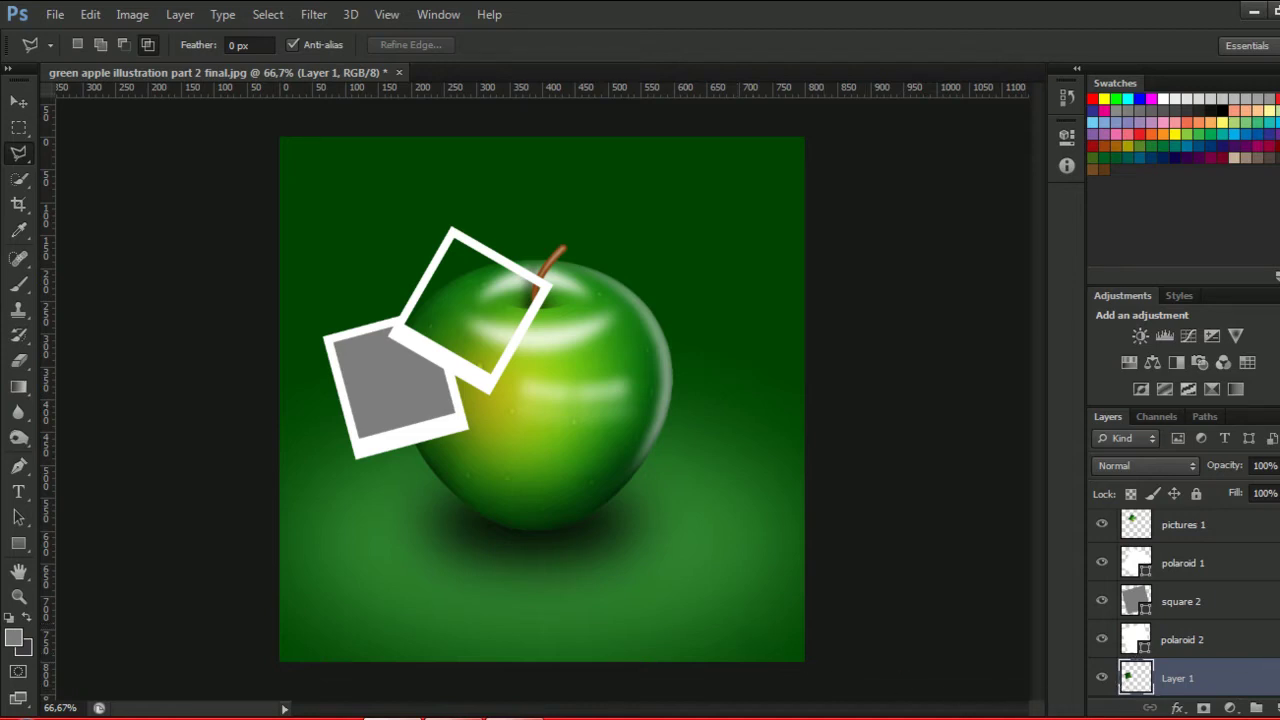
scroll(1180, 600, "down", 1)
Rename the new apple copy layer 'pictures 2'.
scroll(1180, 600, "up", 1)
scroll(1180, 600, "up", 1)
scroll(1200, 640, "down", 1)
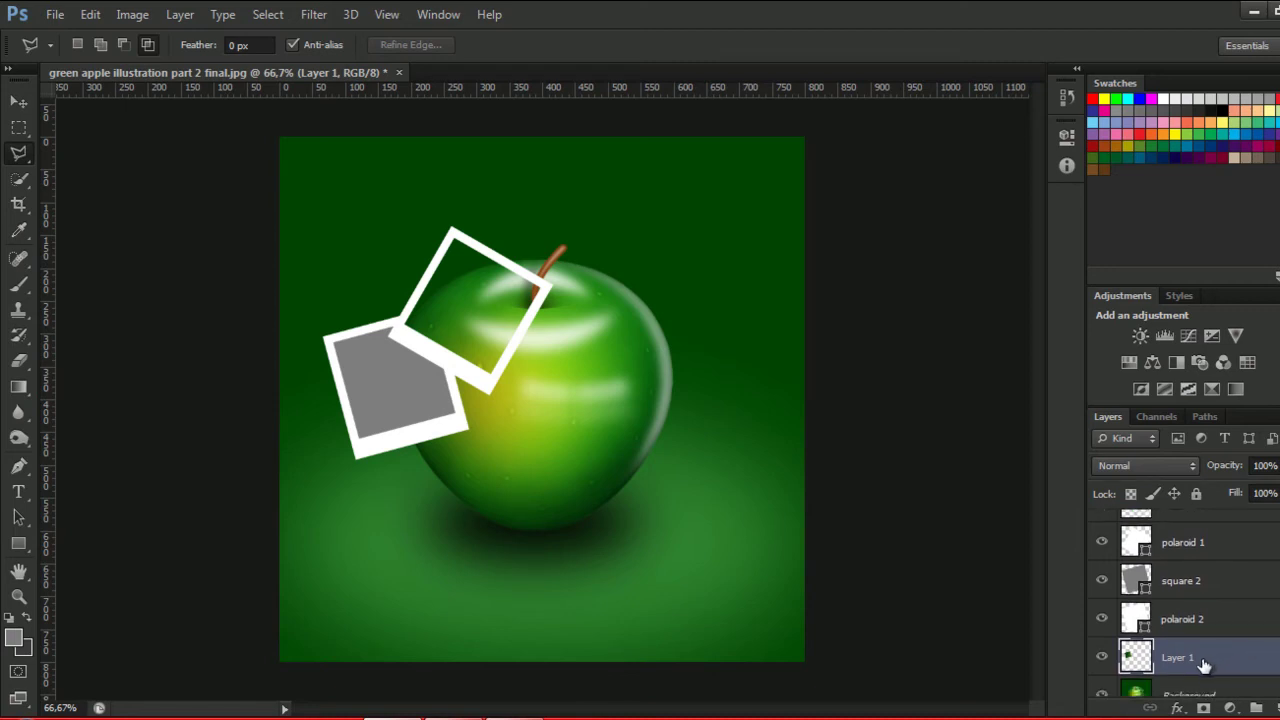
double_click(1180, 660)
type("picture")
key("Return")
scroll(1180, 600, "up", 1)
scroll(1180, 600, "down", 2)
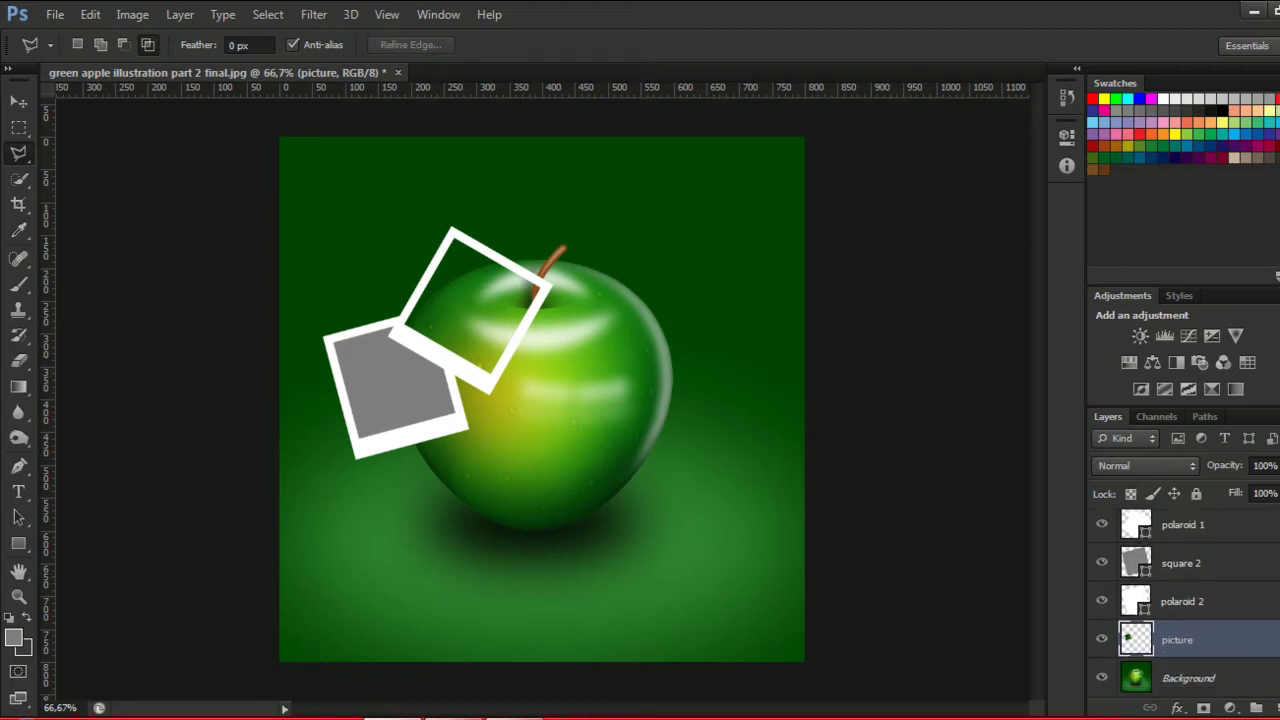
double_click(1190, 642)
key("Right")
type("s")
key("Return")
Place pictures 2 directly above square 2 in the layer stack.
left_click_drag(1185, 645, 1200, 563)
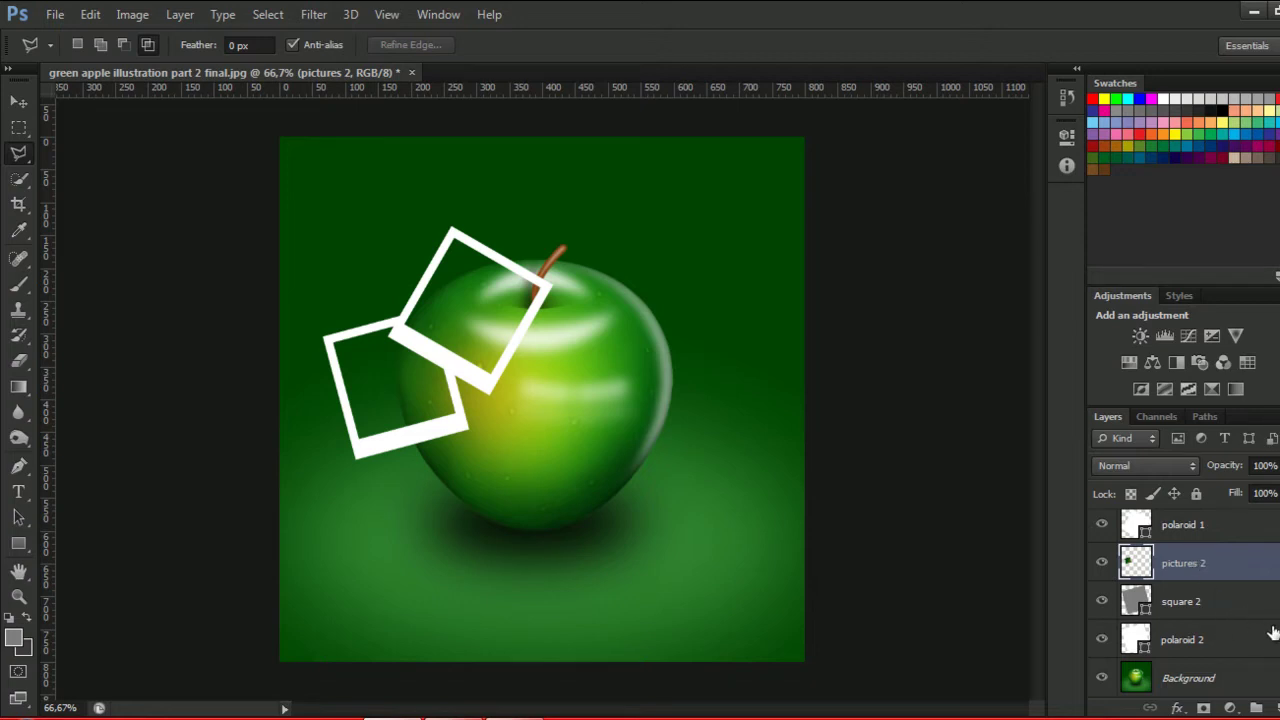
left_click(1228, 610)
left_click_drag(1270, 616, 1274, 612)
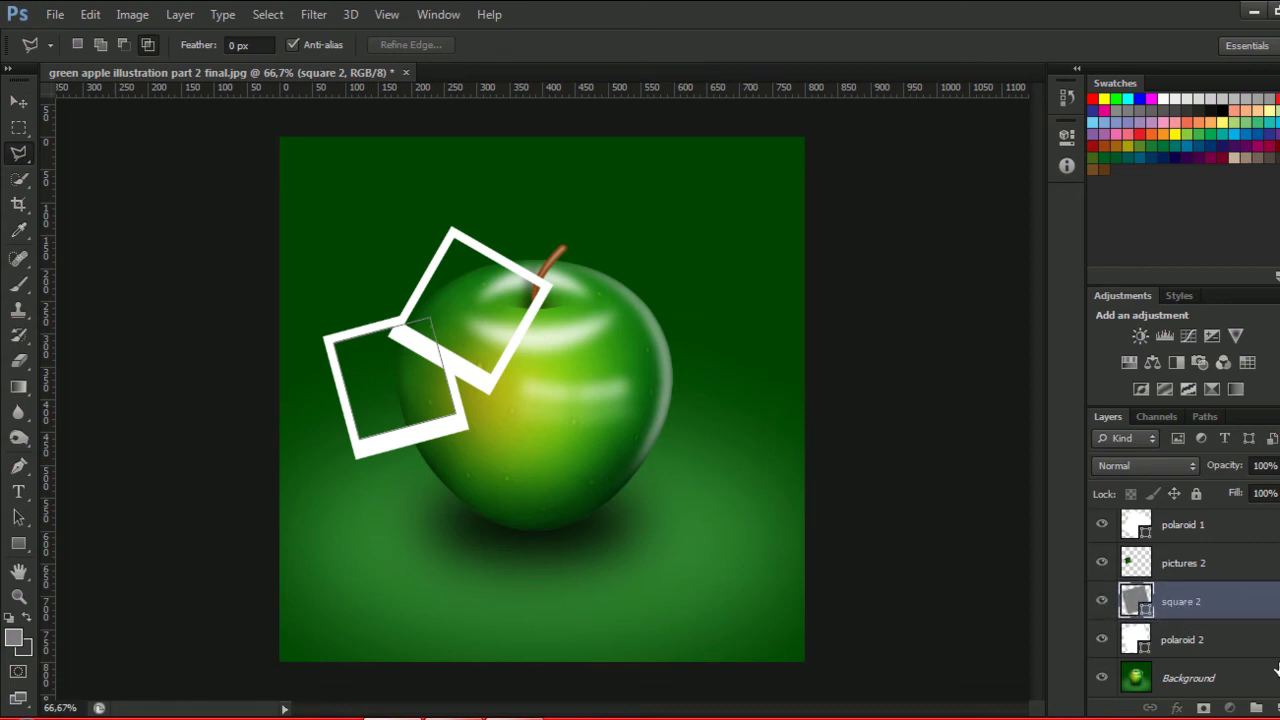
left_click(1236, 646)
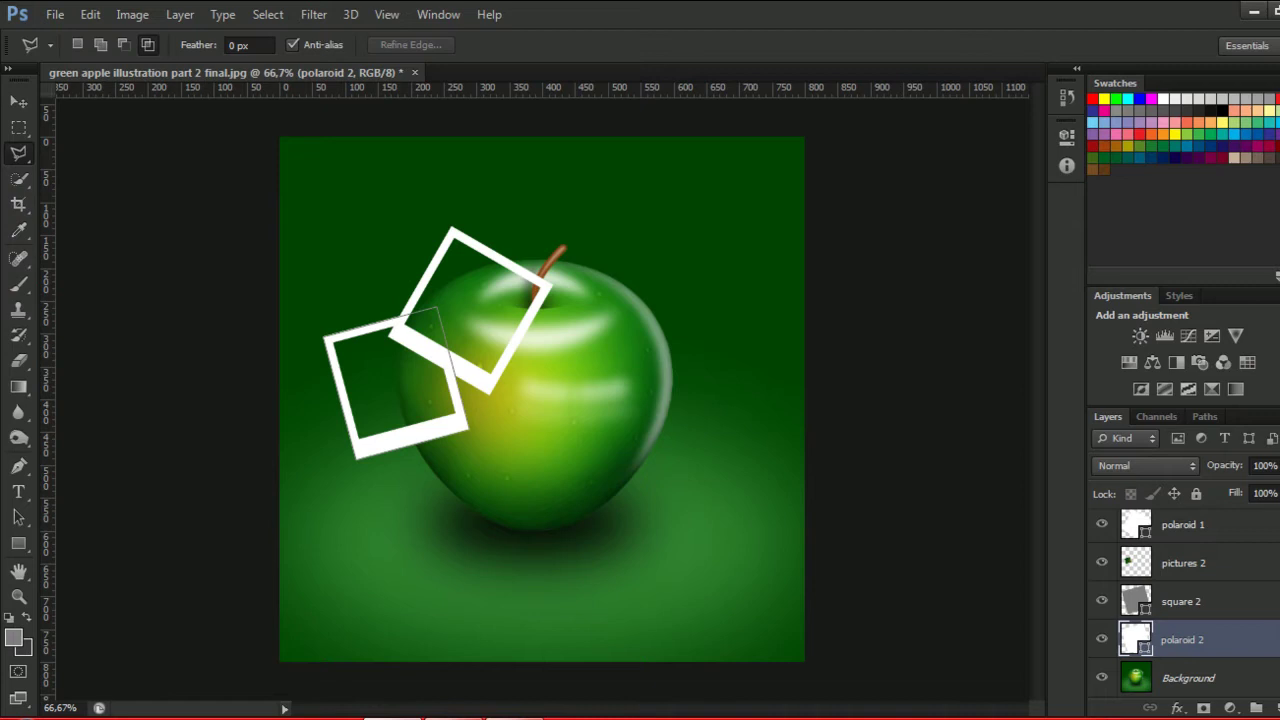
left_click(1260, 565, "ctrl")
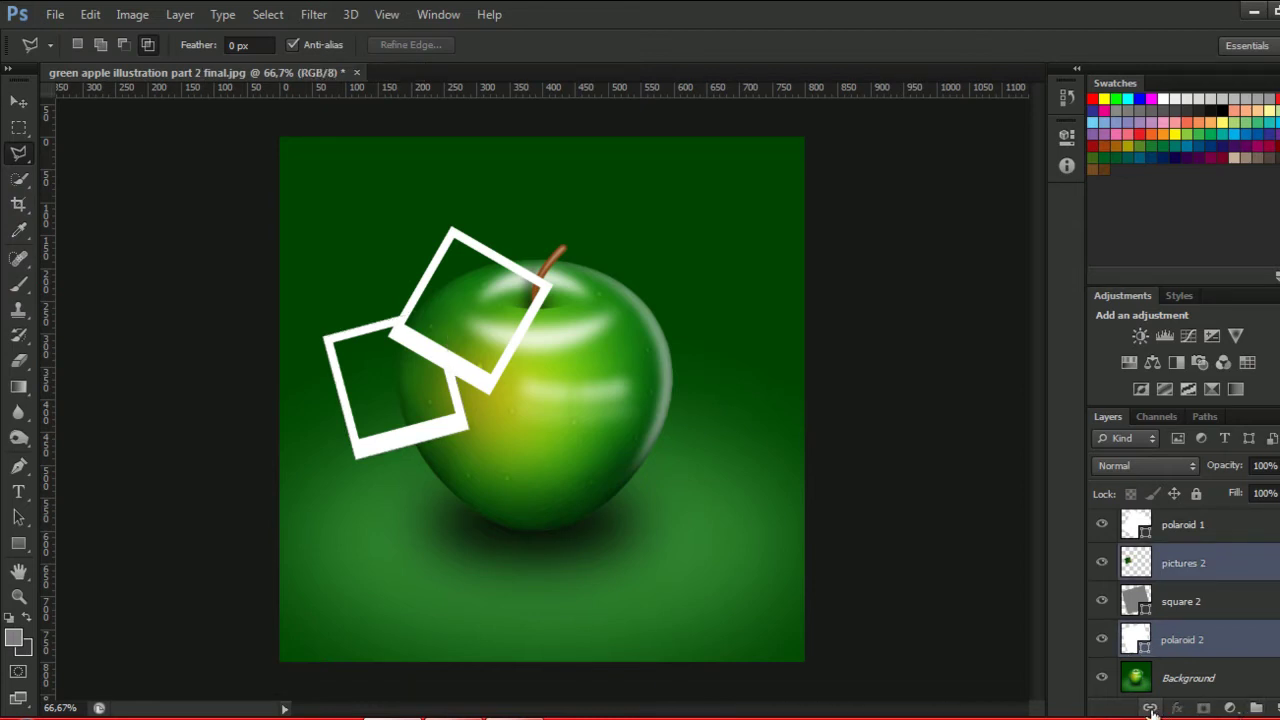
Select polaroid 2 with square 2 and duplicate both layers.
left_click(1228, 609)
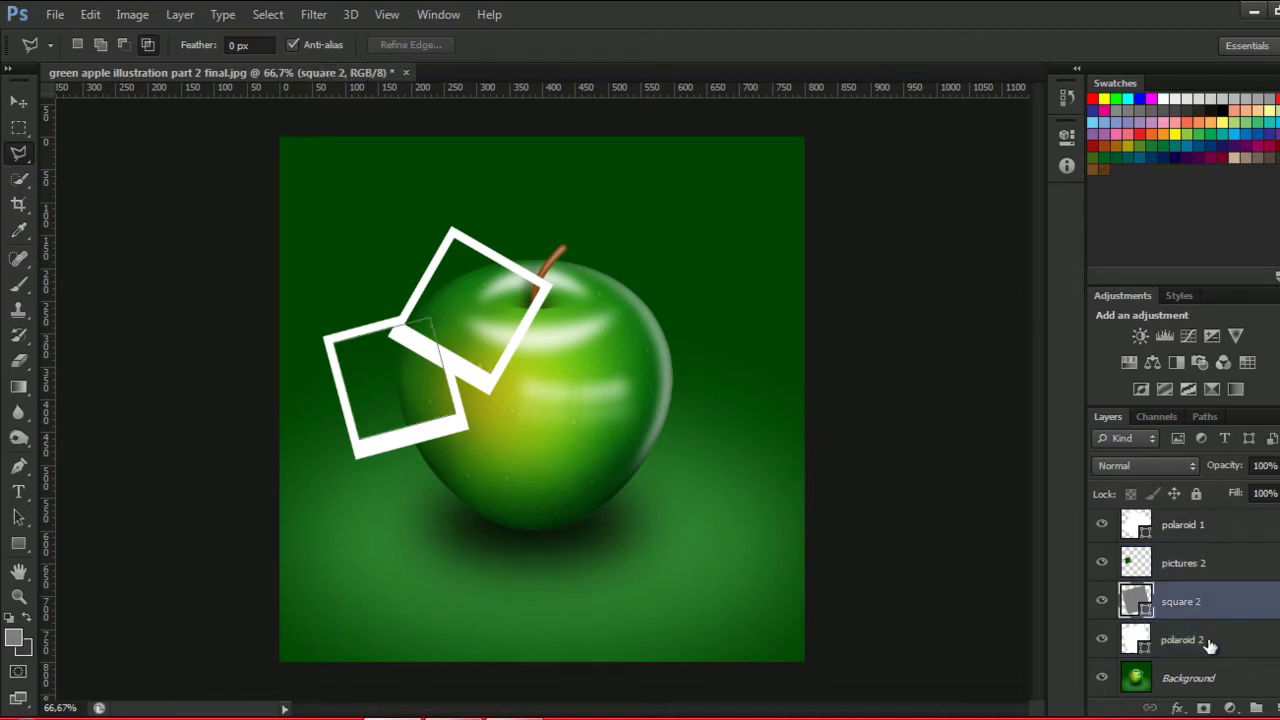
left_click(1186, 679)
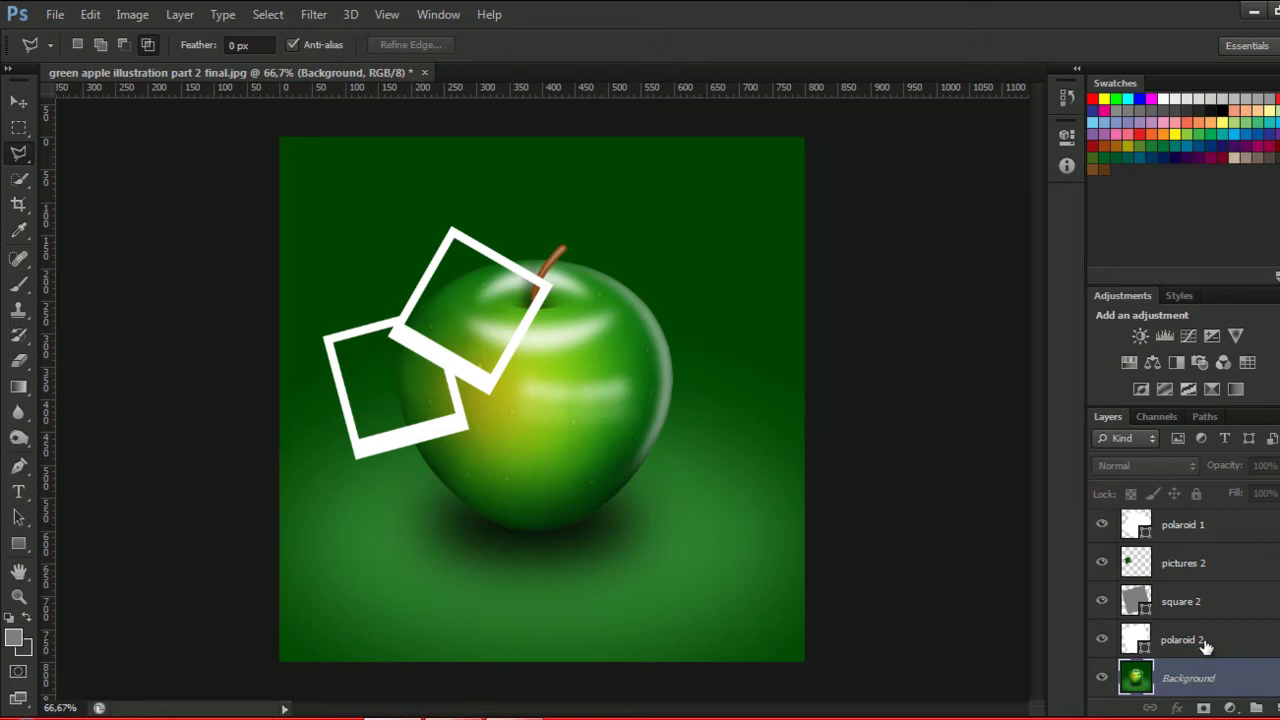
left_click(1203, 645)
left_click(1214, 604, "shift")
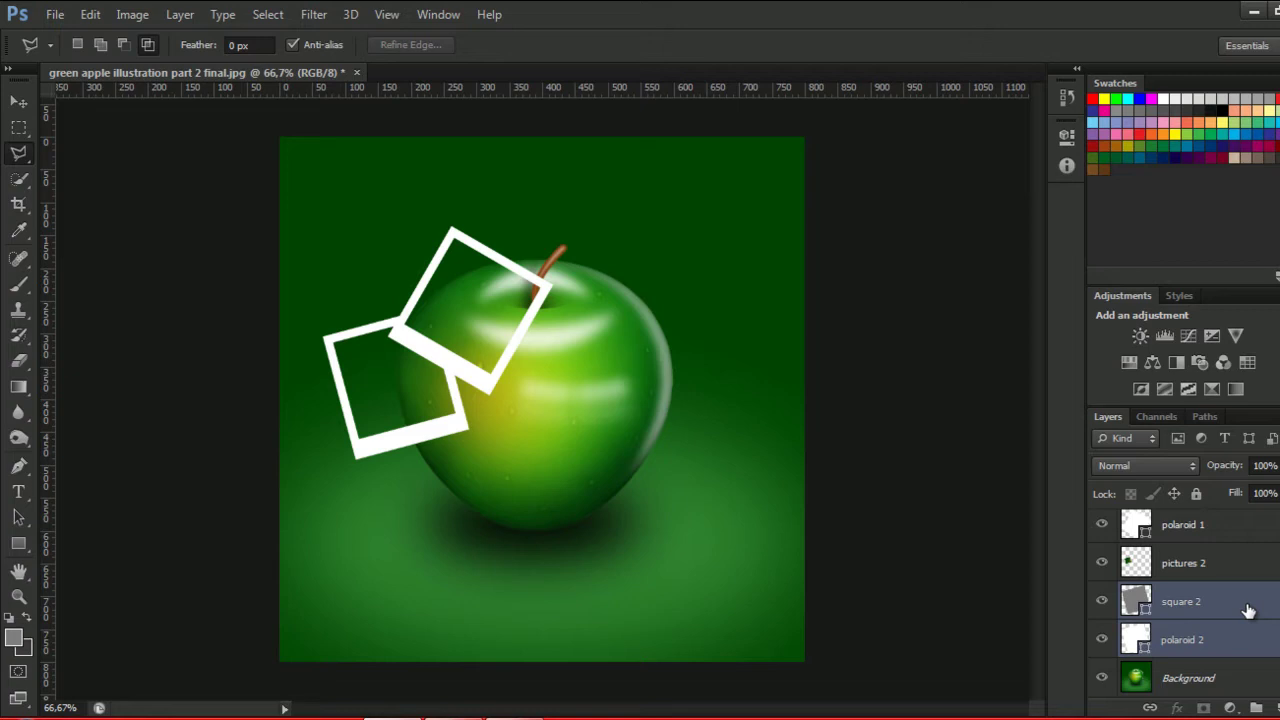
key("ctrl+j")
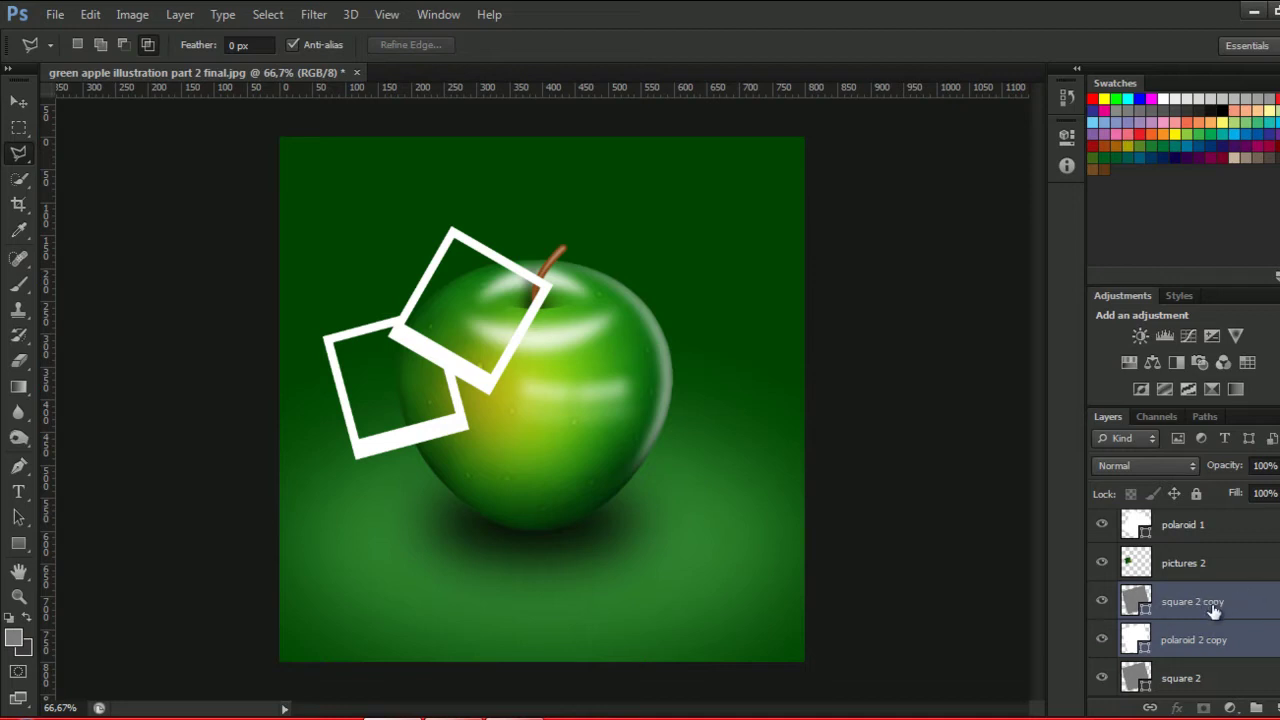
Rename the duplicated layers 'square 3' and 'polaroid 3'.
double_click(1208, 604)
key("Right")
key("BackSpace")
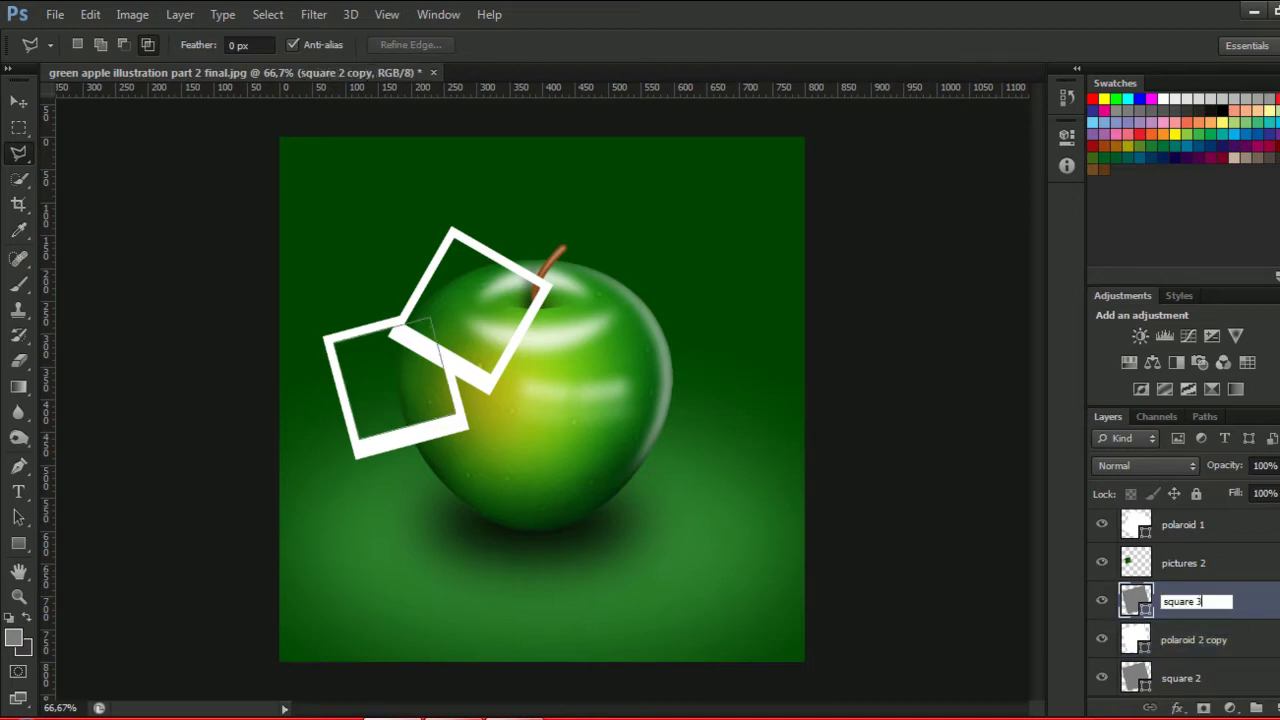
key("Return")
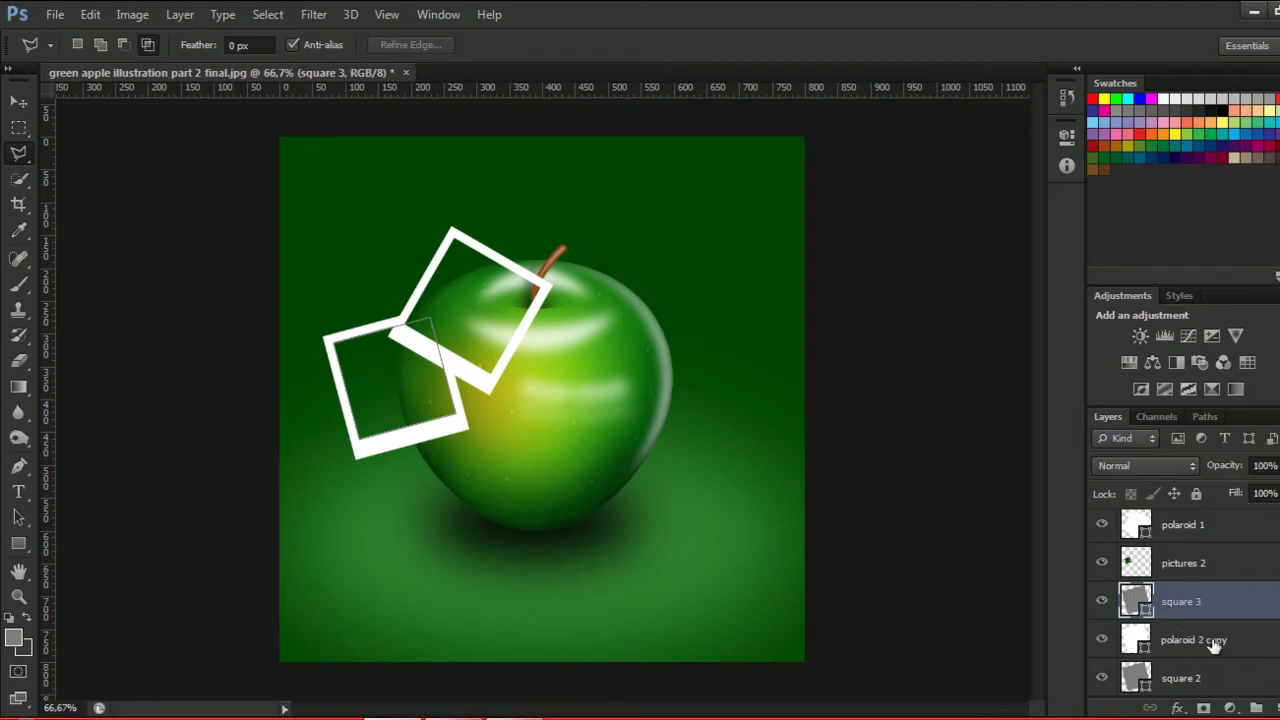
double_click(1213, 641)
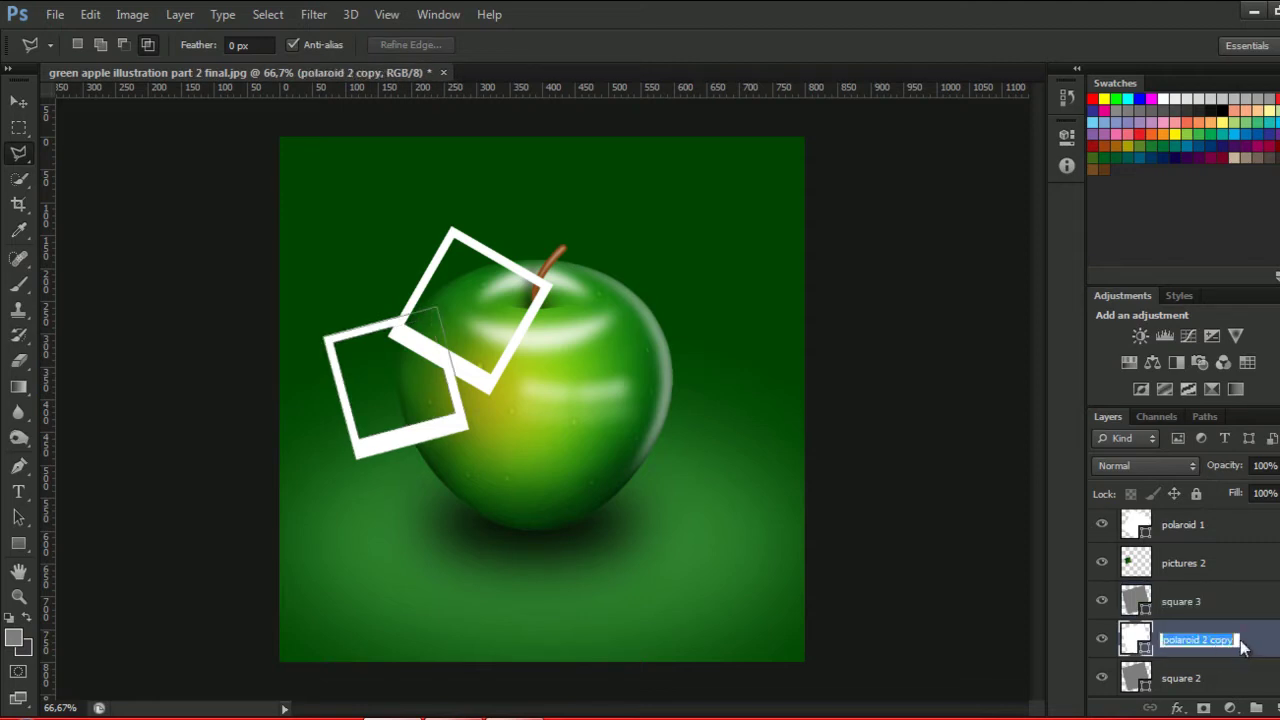
left_click(1238, 640)
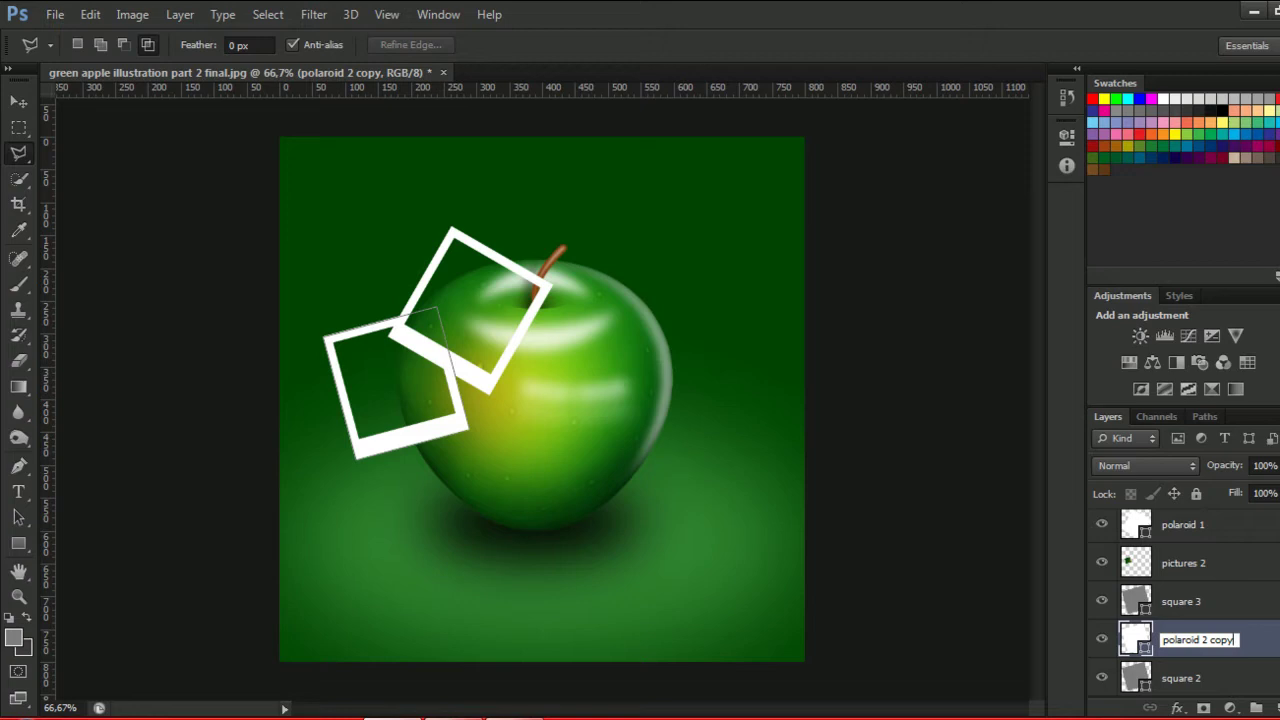
key("BackSpace")
key("BackSpace")
type("3")
key("Return")
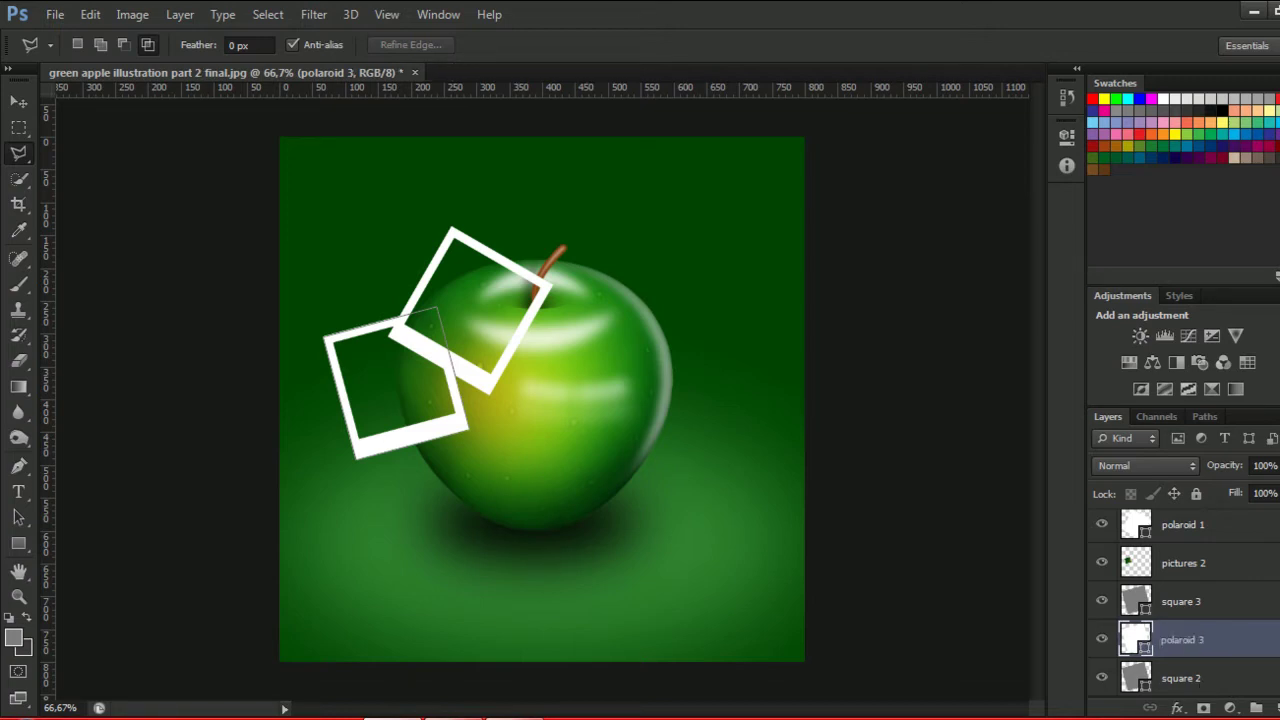
scroll(1184, 600, "down", 1)
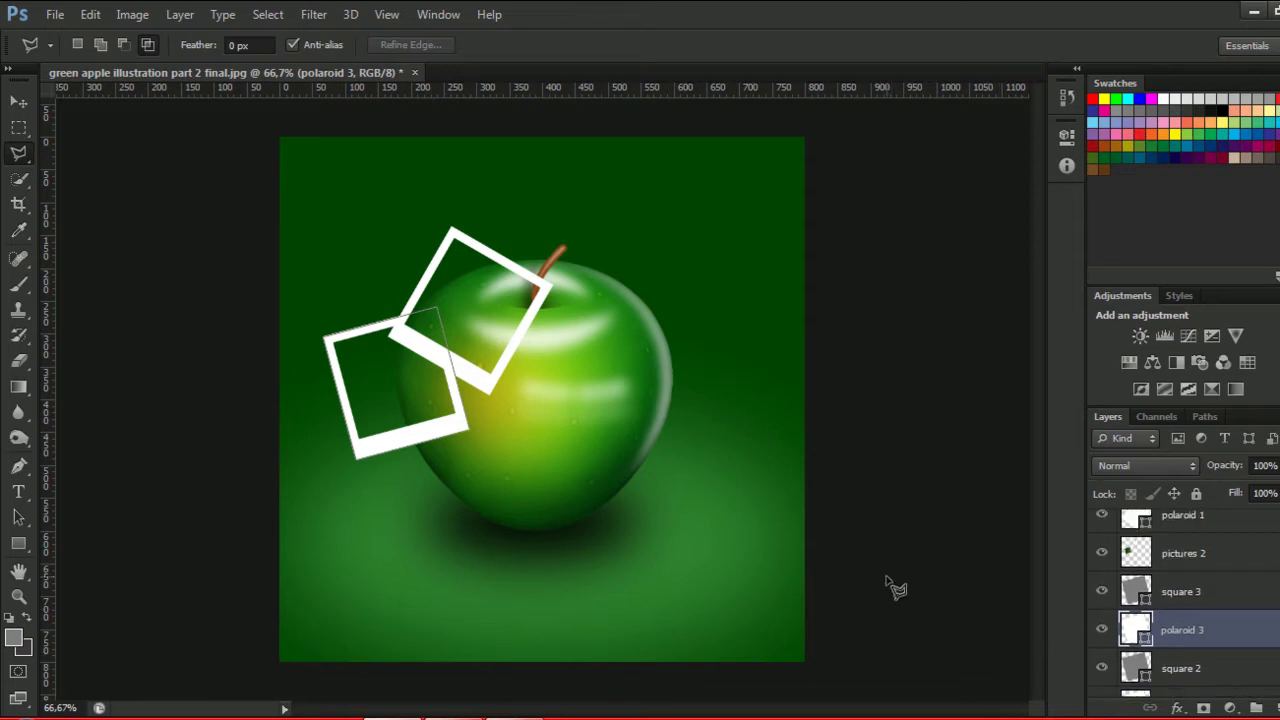
Move the square 3 and polaroid 3 pair onto the apple's upper right beside the stem.
key("v")
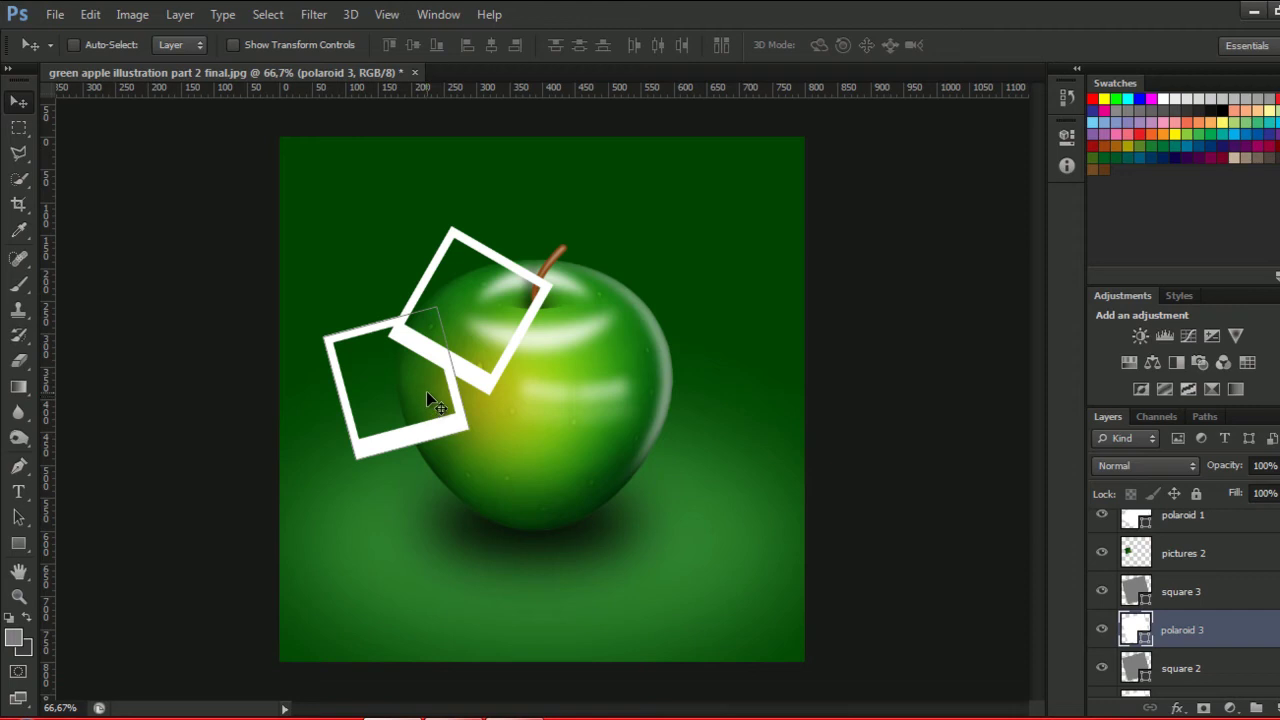
left_click(1190, 597, "shift")
mouse_move(405, 383)
left_mouse_down()
mouse_move(609, 310)
mouse_move(582, 302)
left_mouse_up()
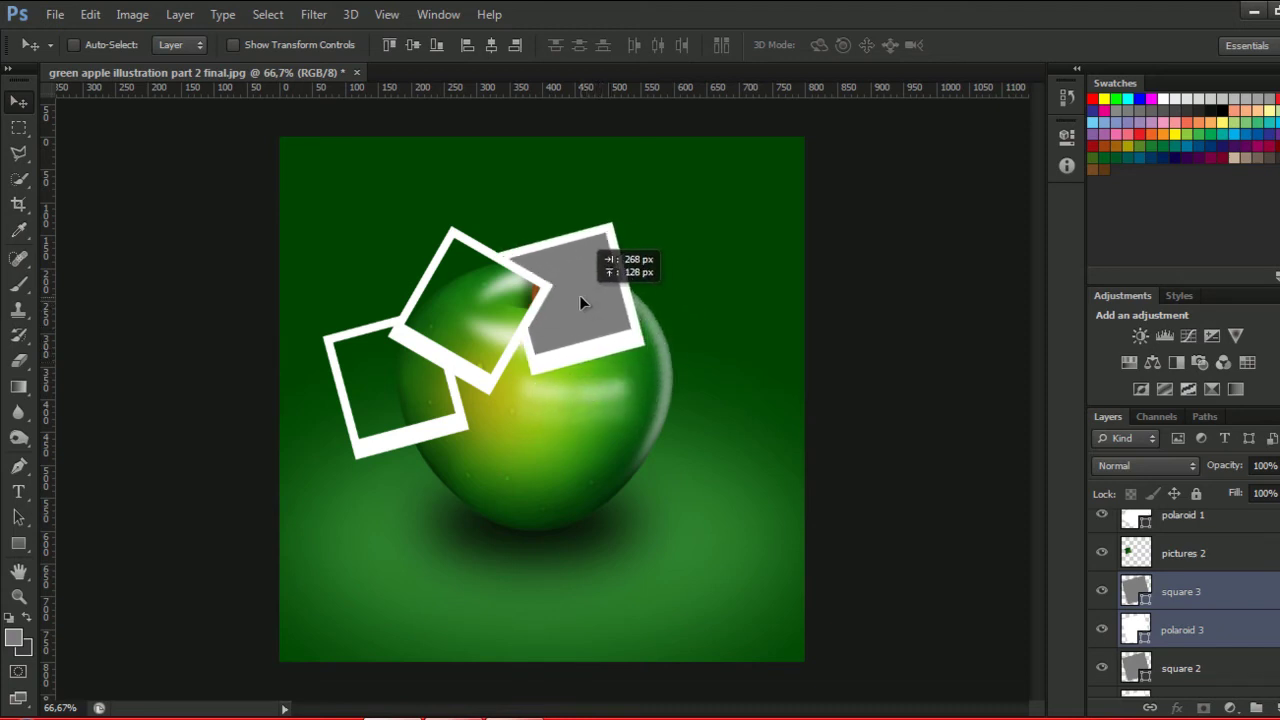
left_click_drag(580, 302, 582, 304)
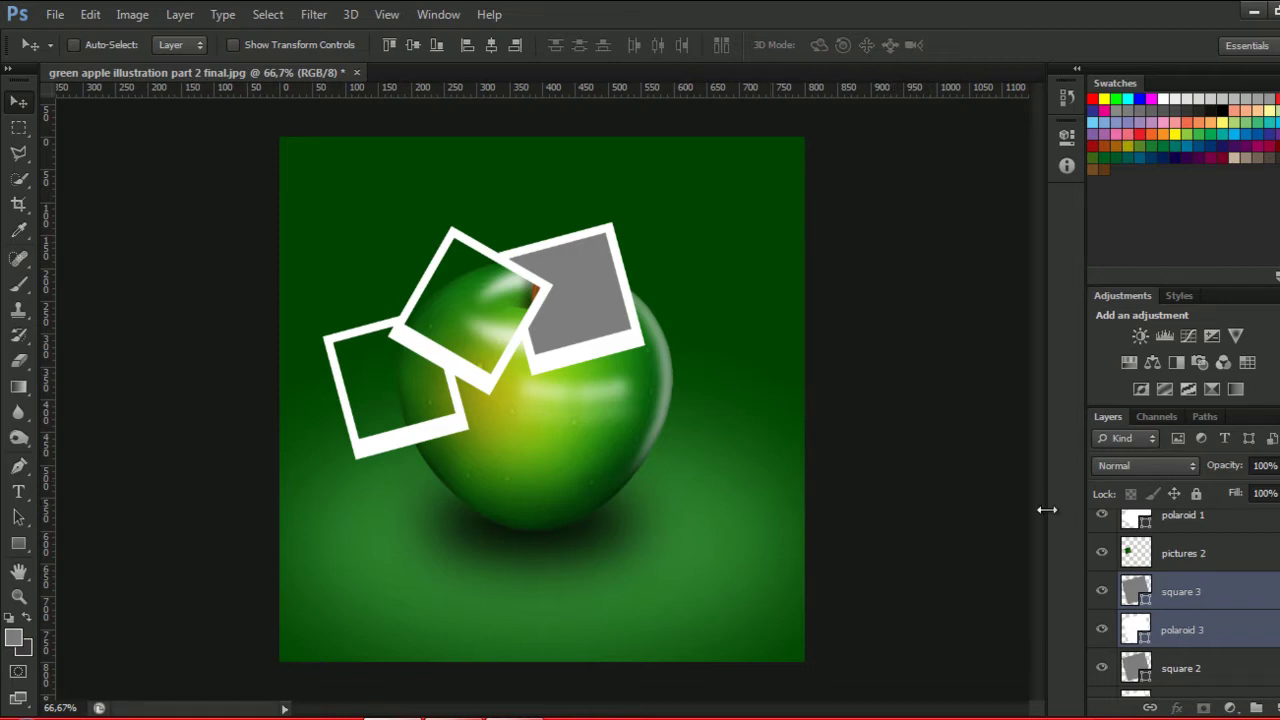
mouse_move(622, 322)
left_mouse_down()
mouse_move(640, 331)
mouse_move(620, 308)
left_mouse_up()
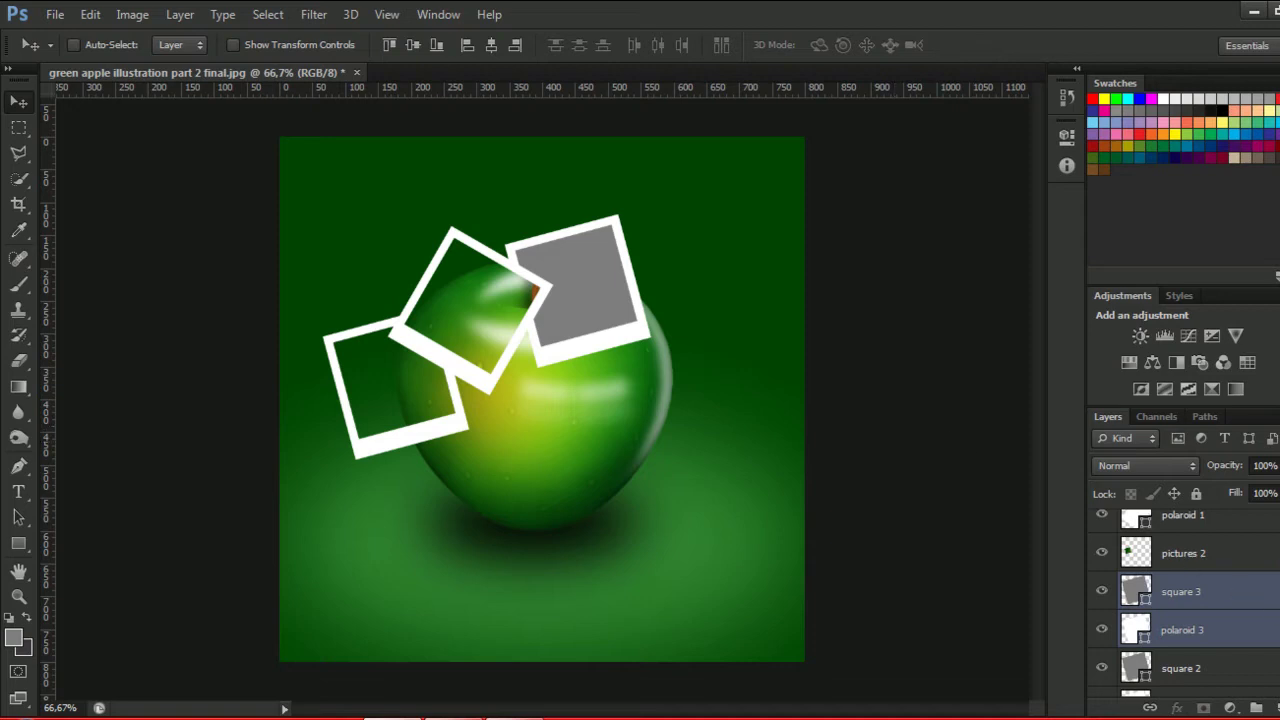
left_click(1252, 632)
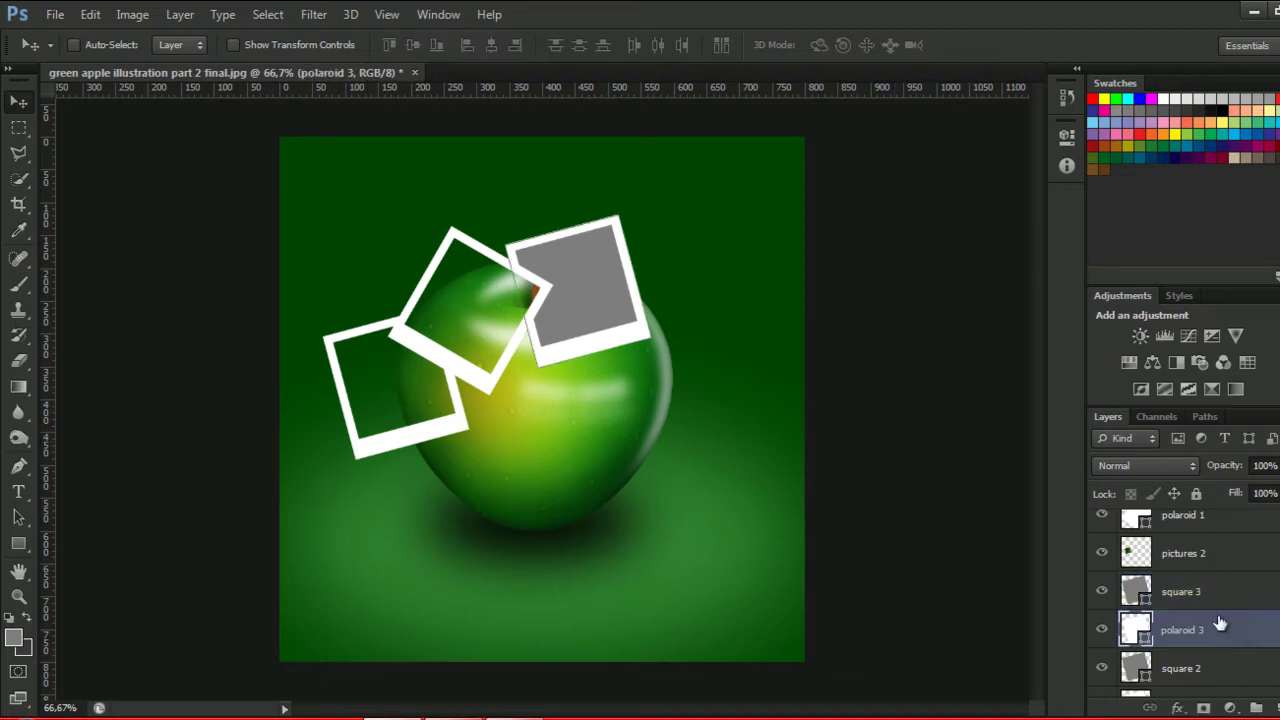
Copy the apple area inside square 3's outline from the Background to a new layer.
left_click(1228, 595)
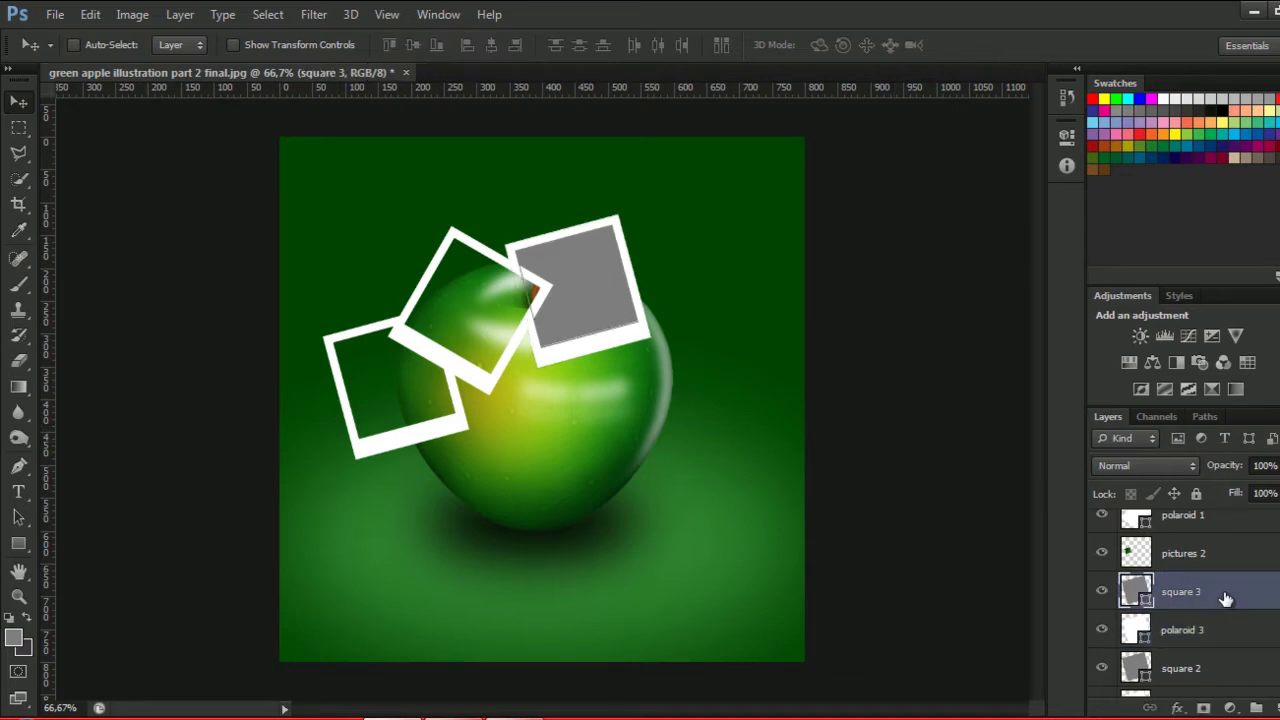
left_click(1133, 592, "ctrl")
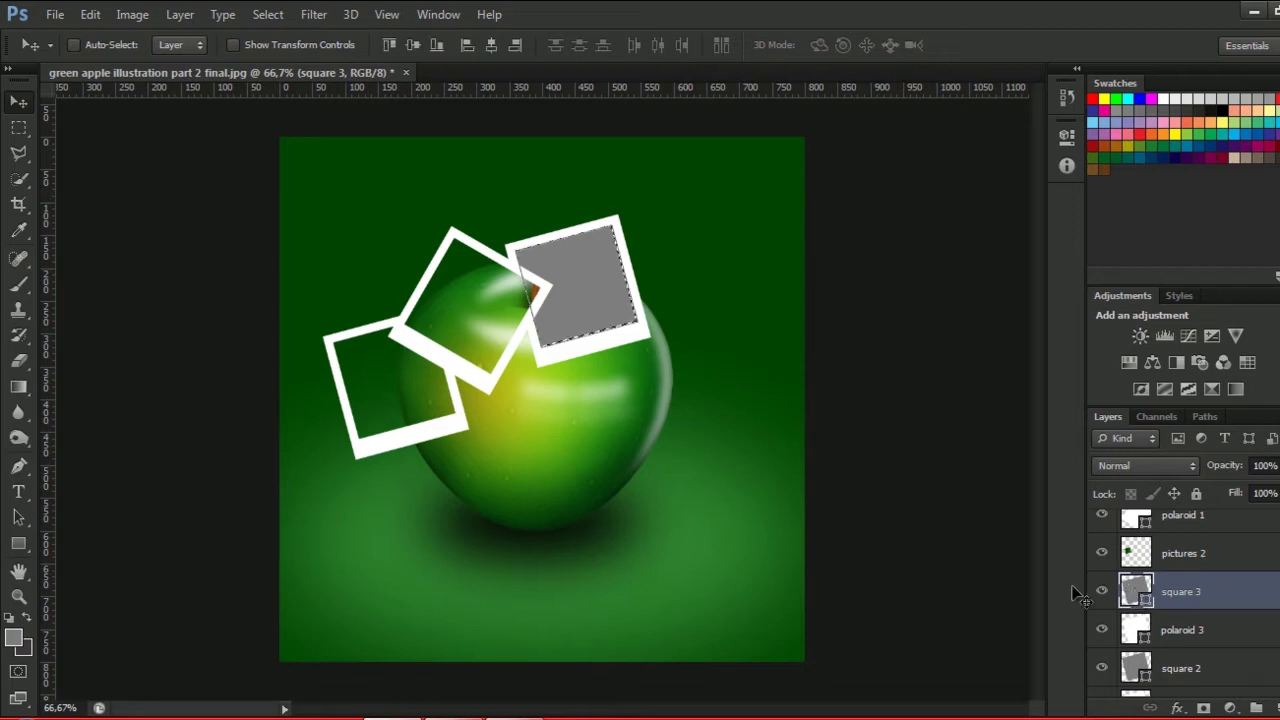
left_click(19, 154)
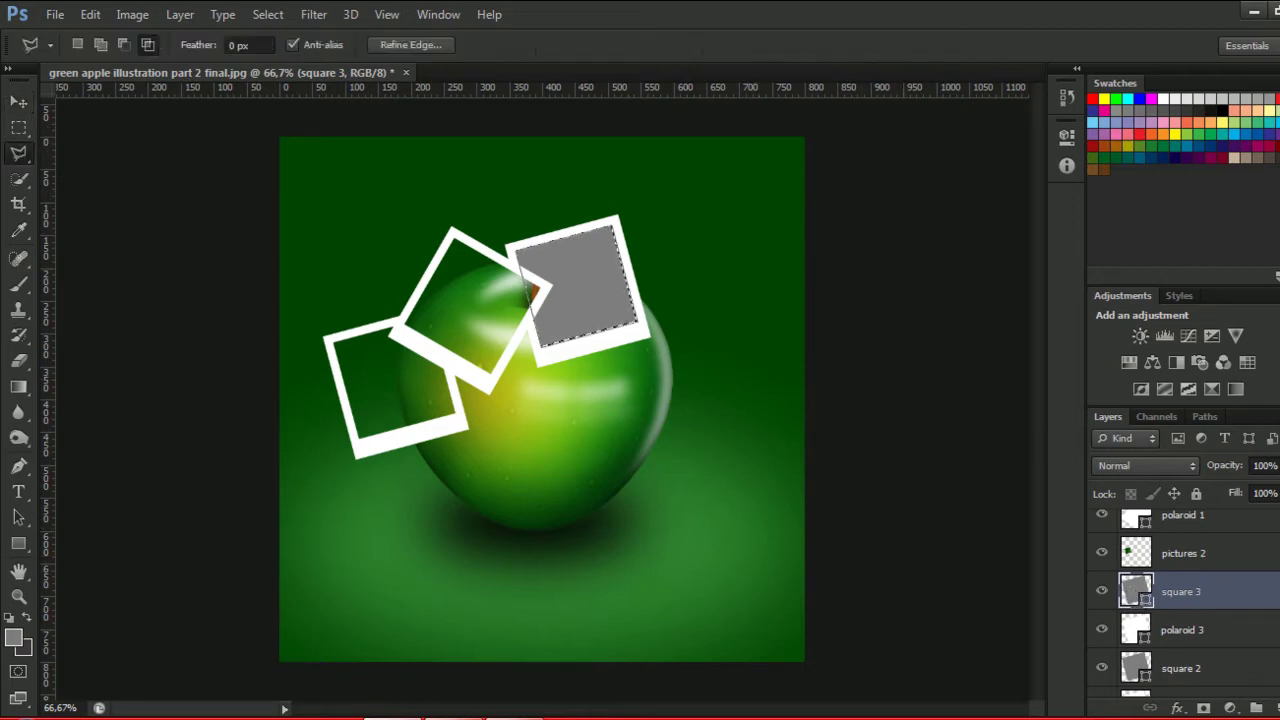
scroll(1250, 660, "down", 2)
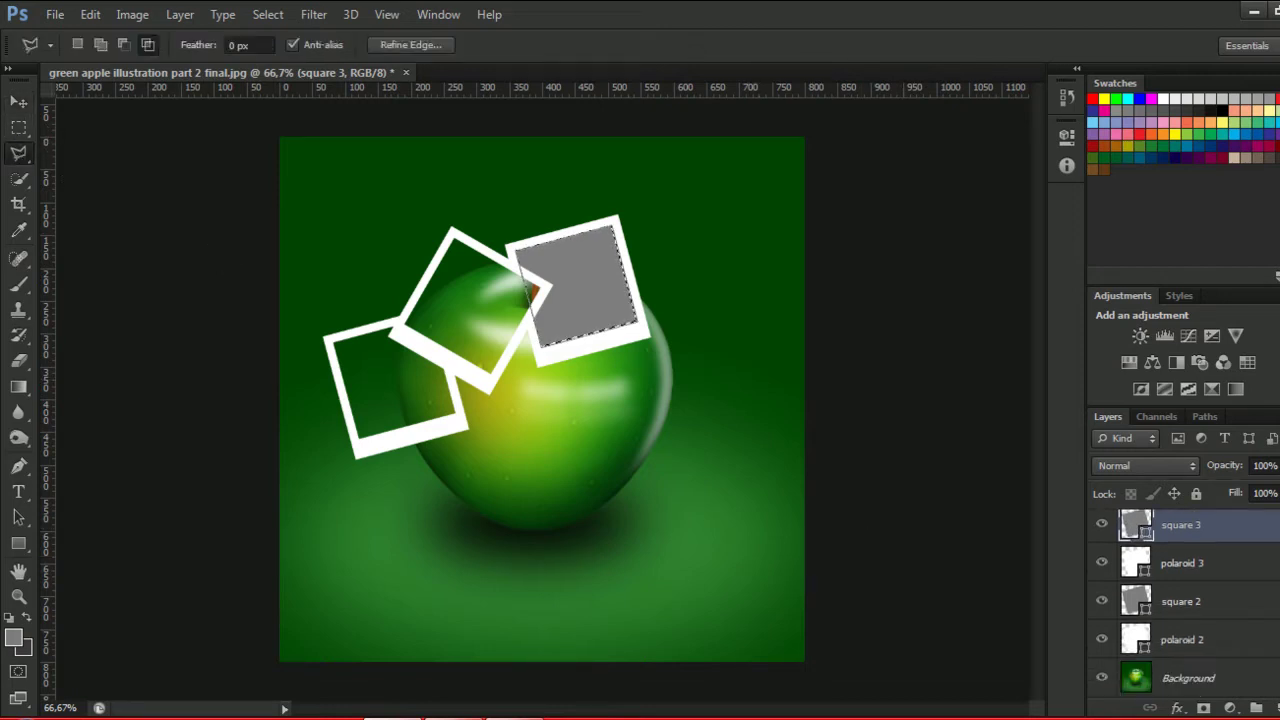
left_click(1200, 678)
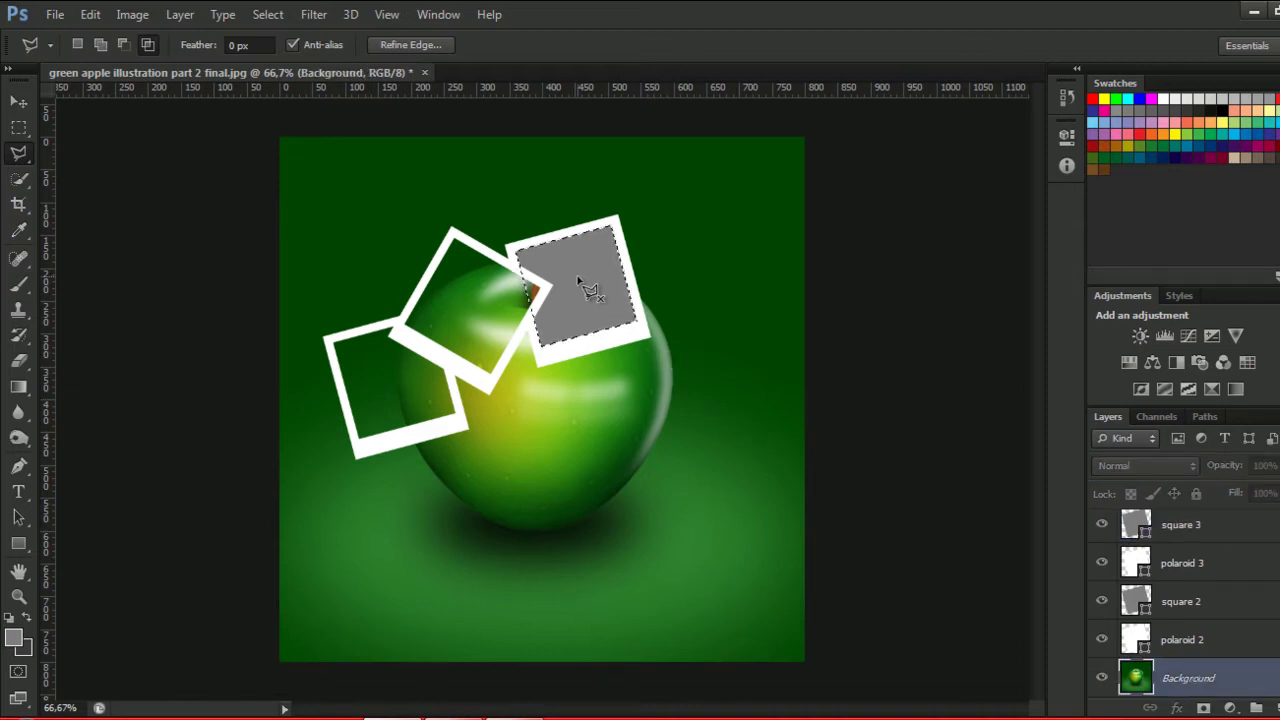
right_click(577, 278)
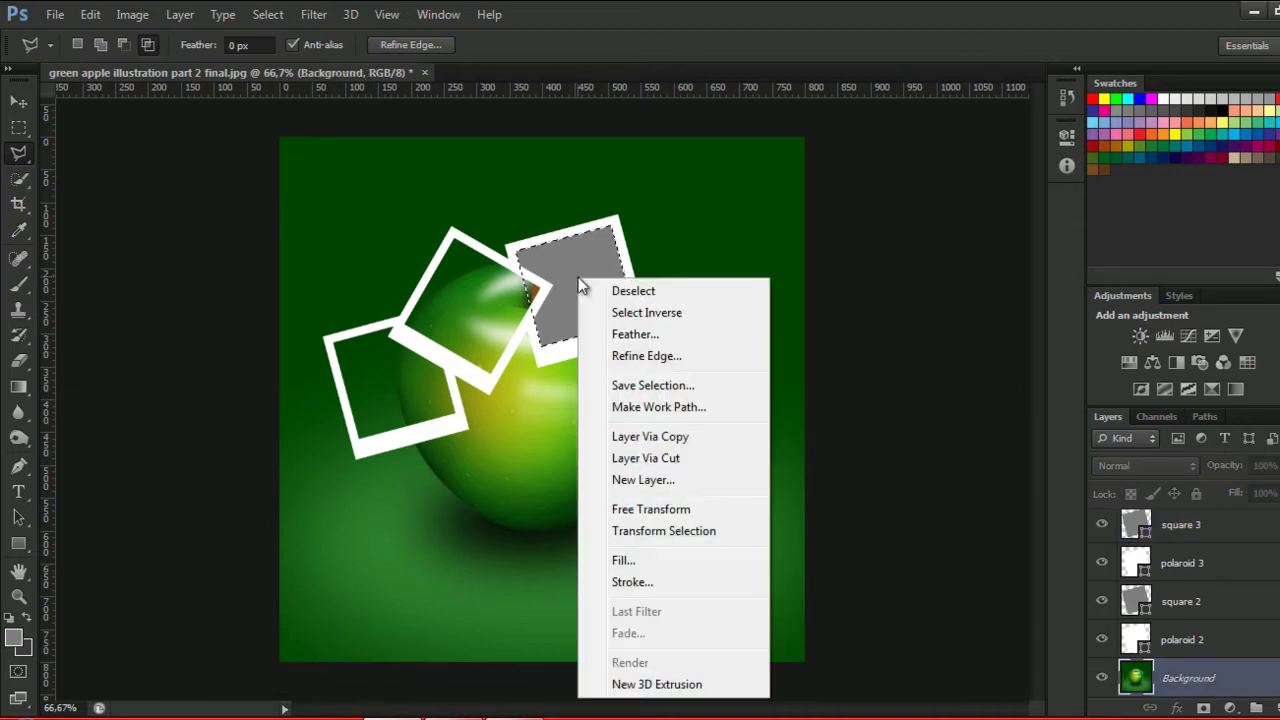
left_click(672, 436)
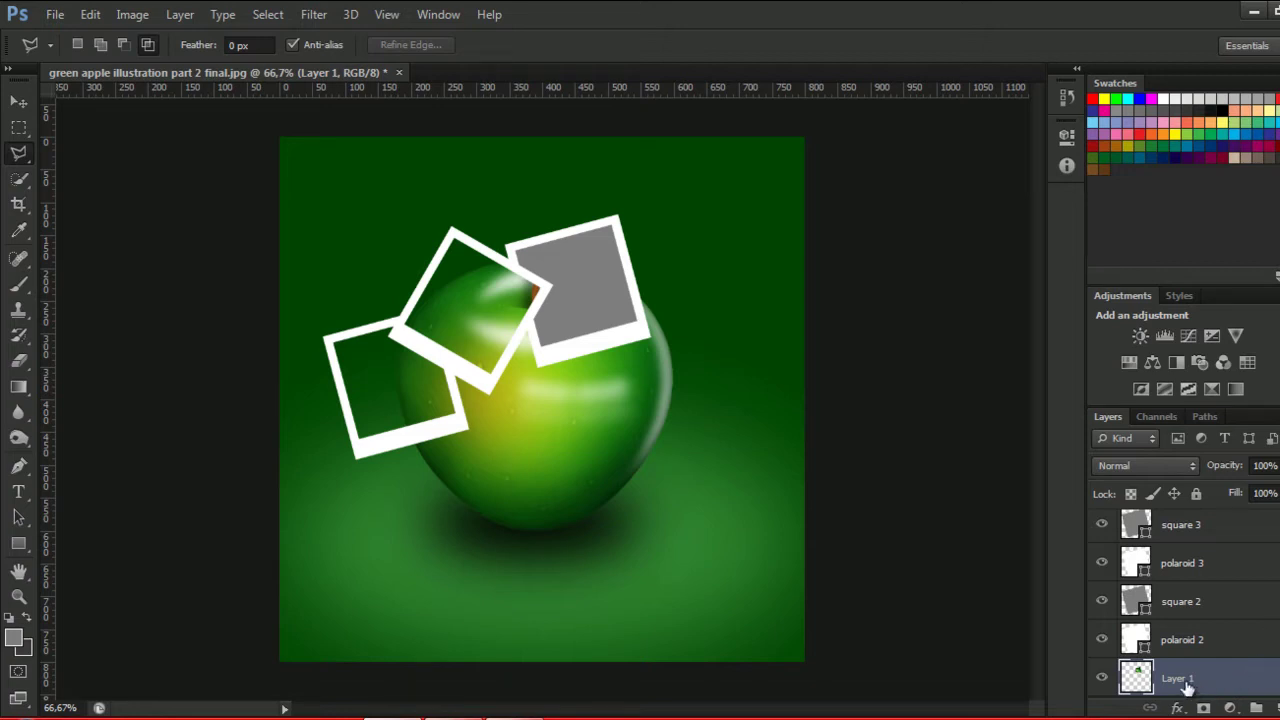
Move the copied apple layer above square 3 and name it pictures 3.
left_click_drag(1187, 688, 1227, 518)
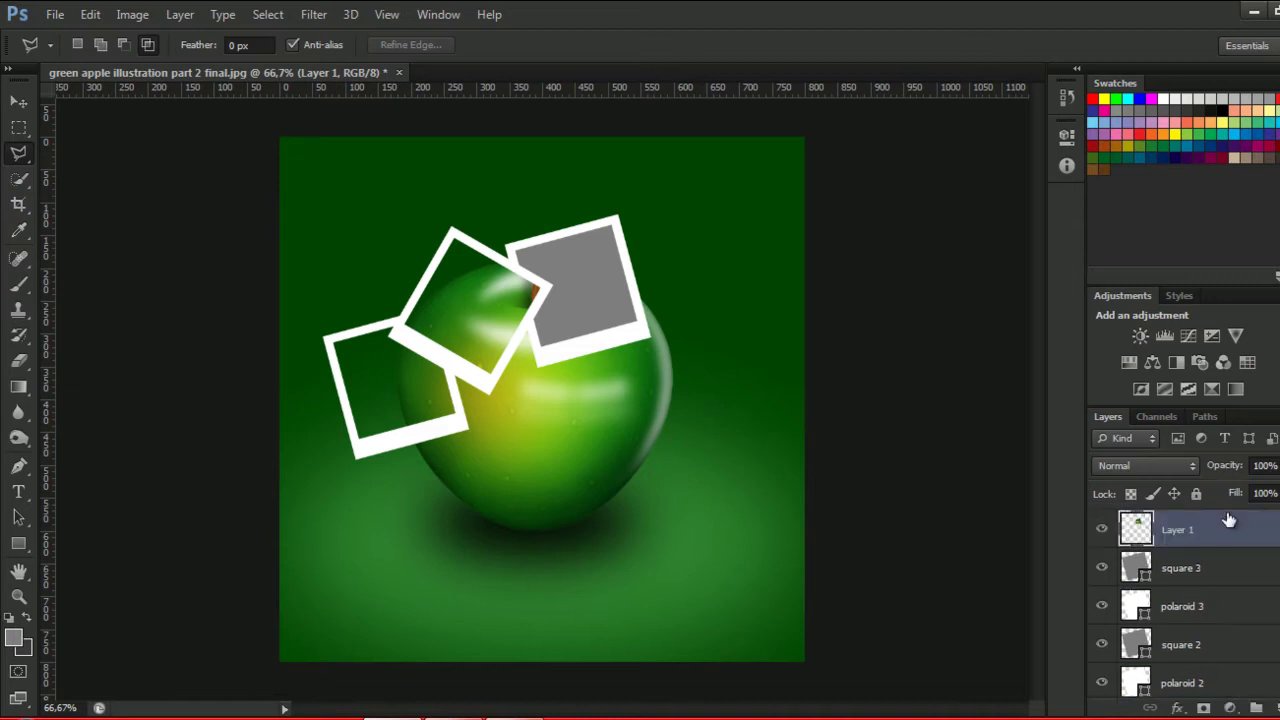
double_click(1178, 532)
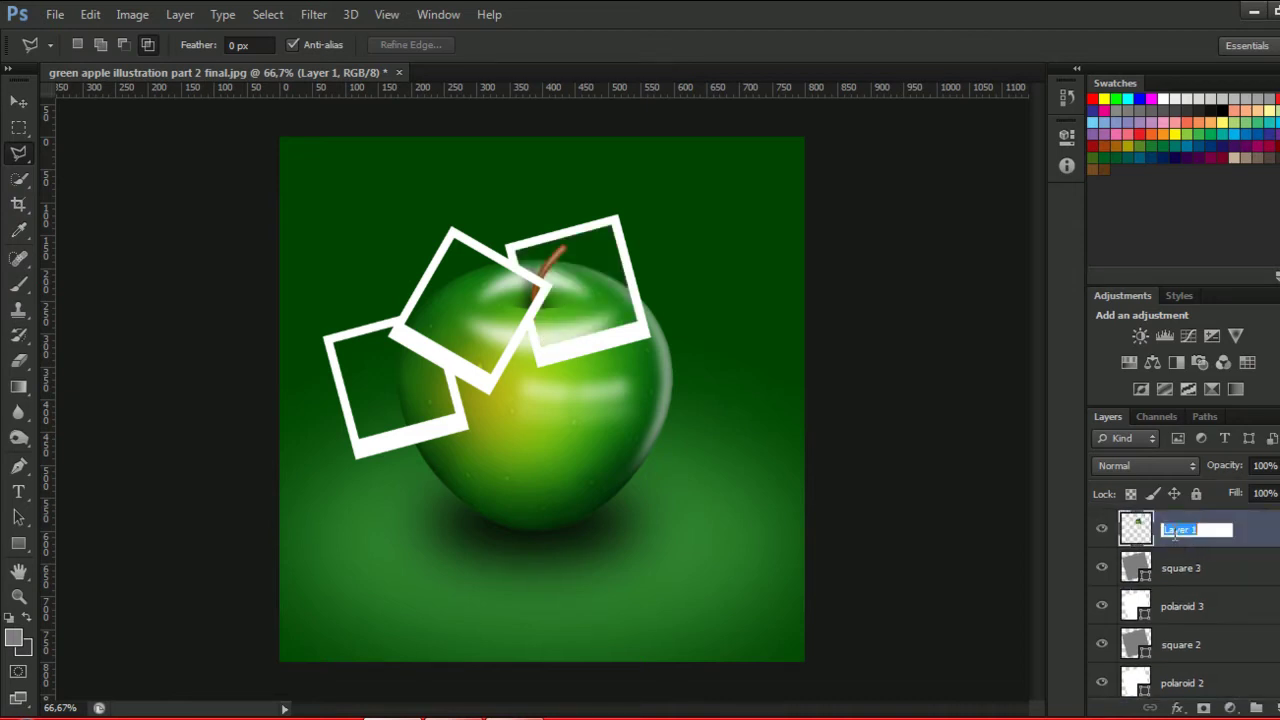
type("pictures 3")
key("Return")
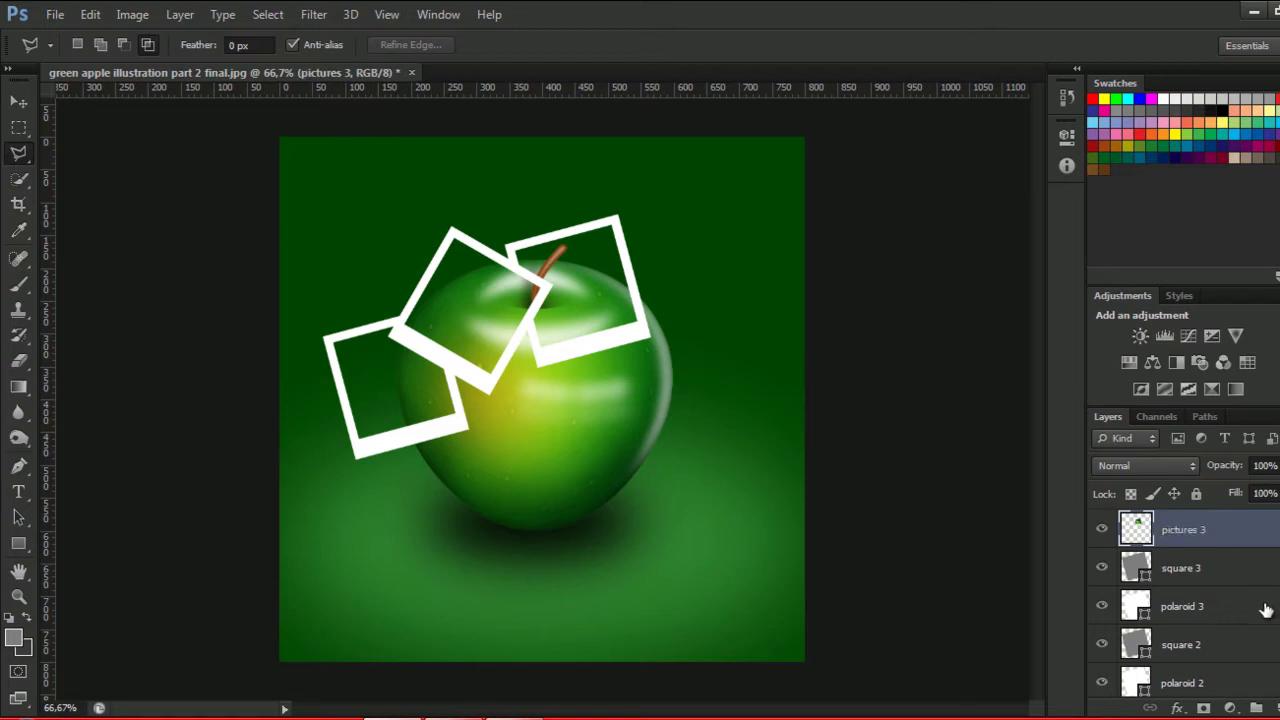
Link pictures 3 with polaroid 3, then select square 3 with polaroid 3.
left_click(1222, 610)
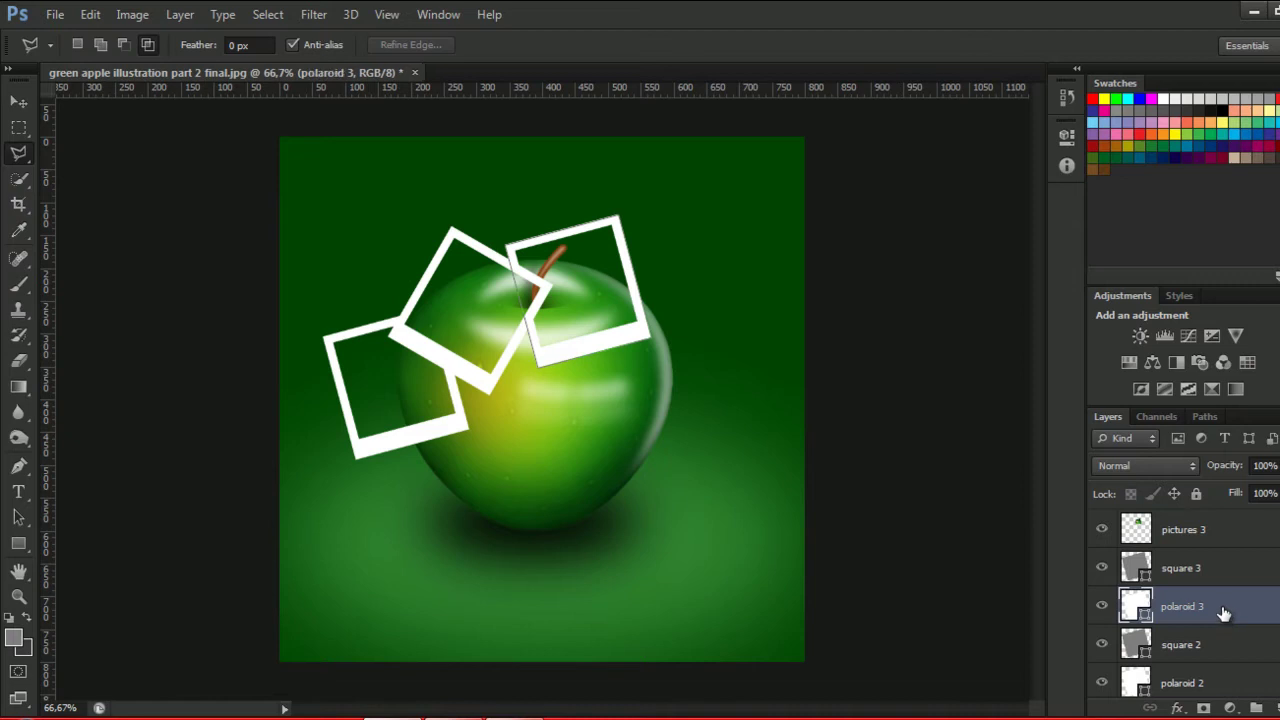
left_click(1250, 530, "ctrl")
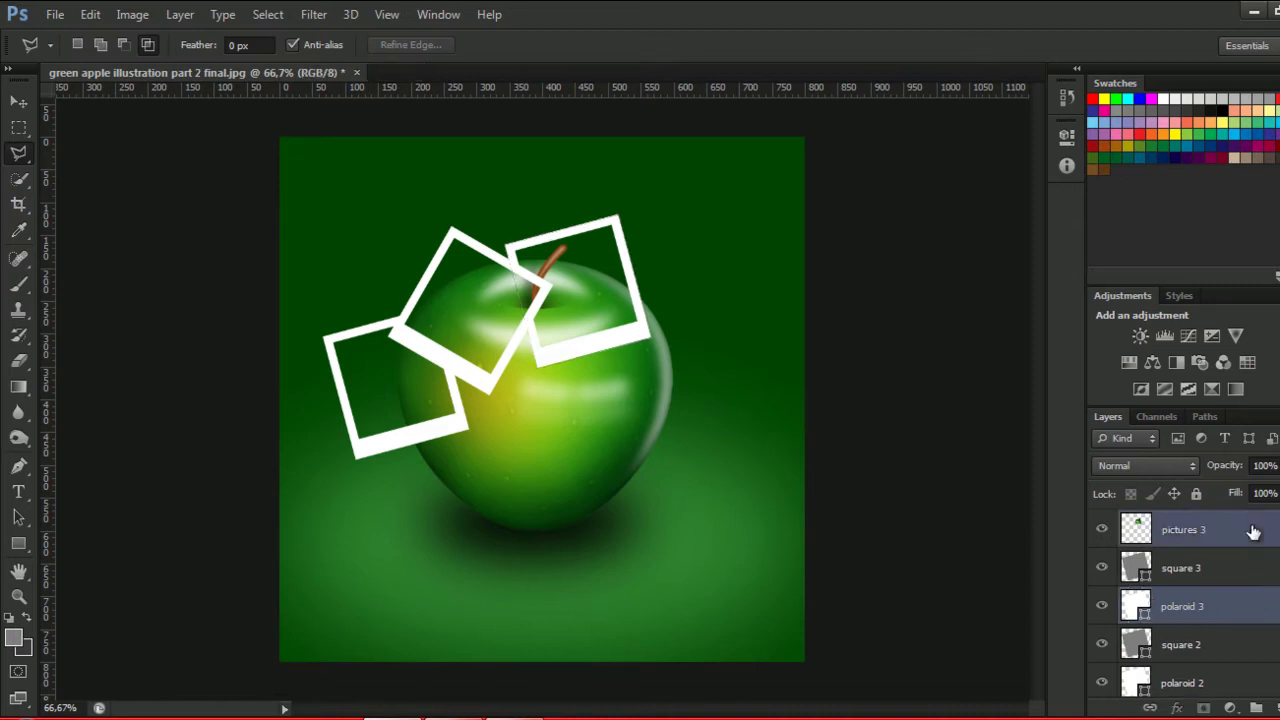
left_click(1147, 708)
scroll(1184, 604, "up", 1)
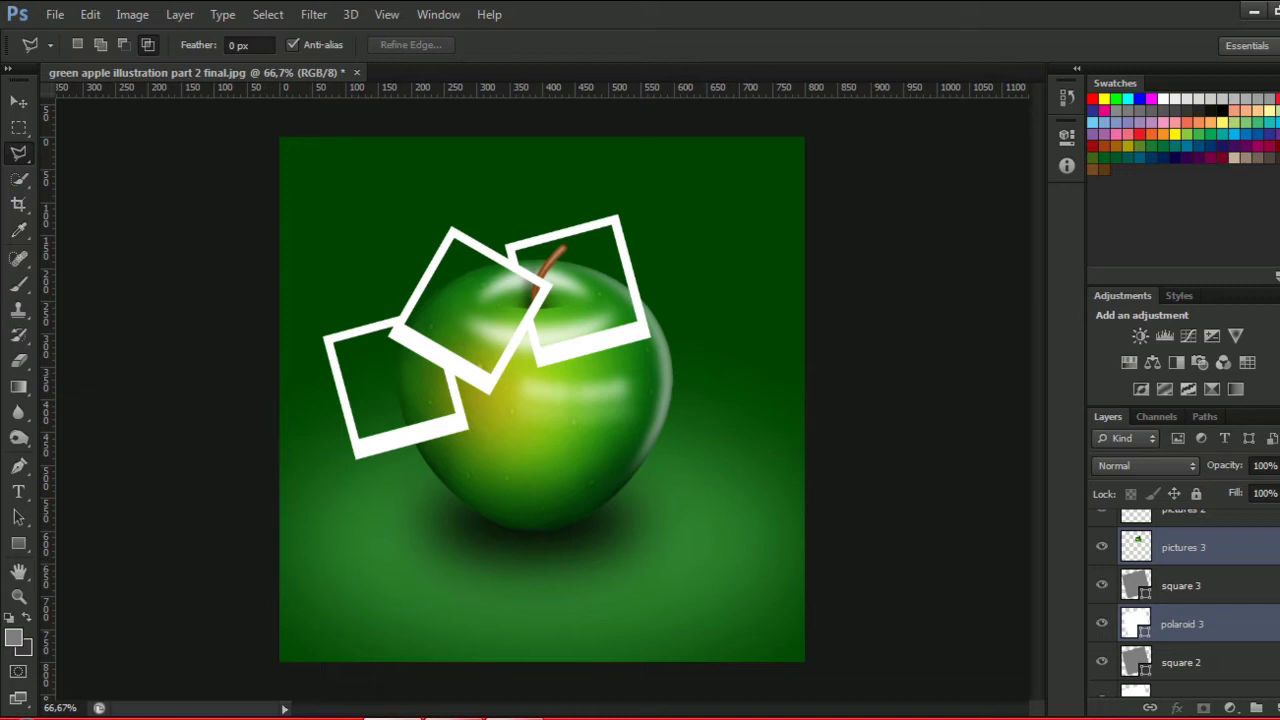
left_click(1240, 593)
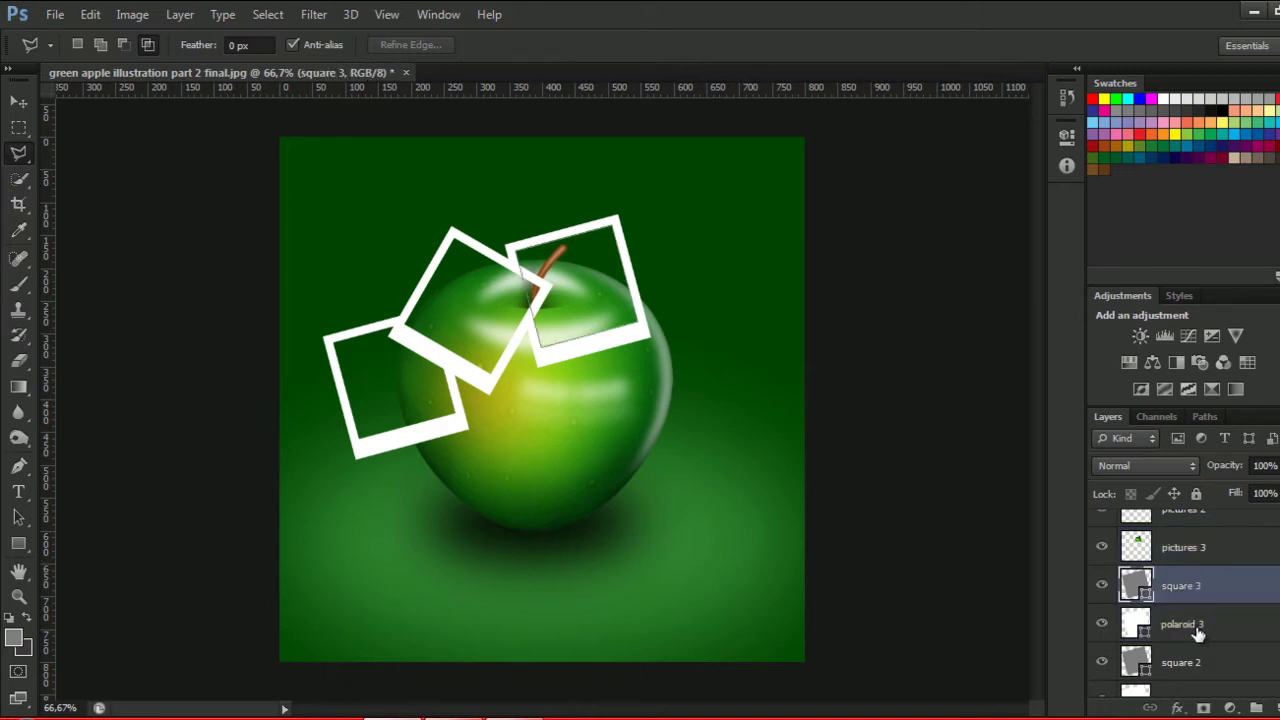
left_click(1197, 628, "ctrl")
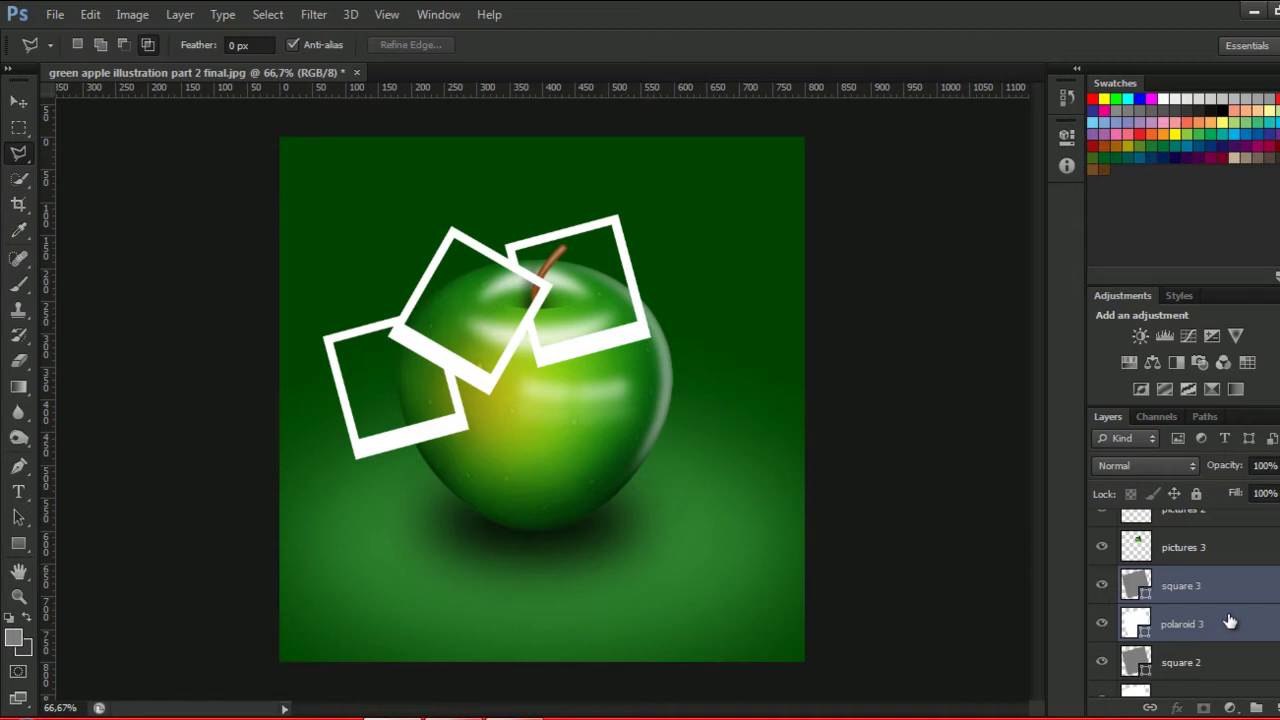
scroll(1185, 600, "down", 2)
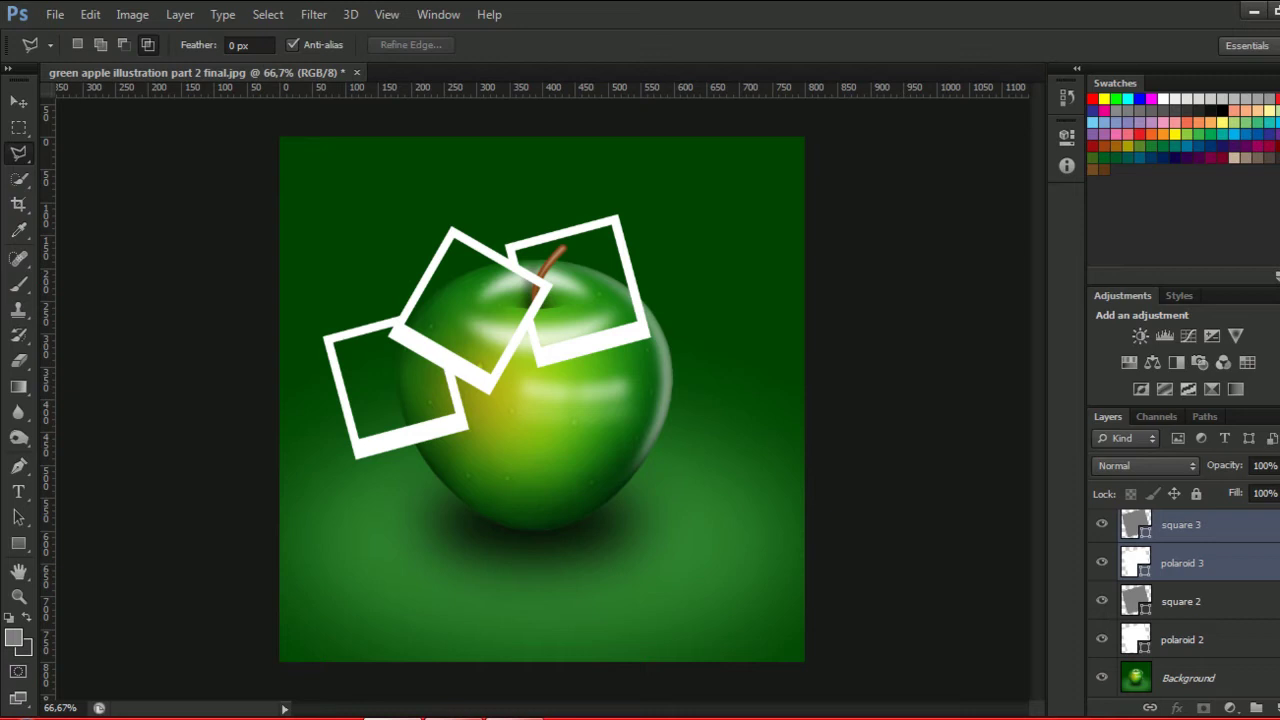
Duplicate the polaroid 2 and square 2 layers and rename the polaroid copy polaroid 4.
left_click(1245, 649)
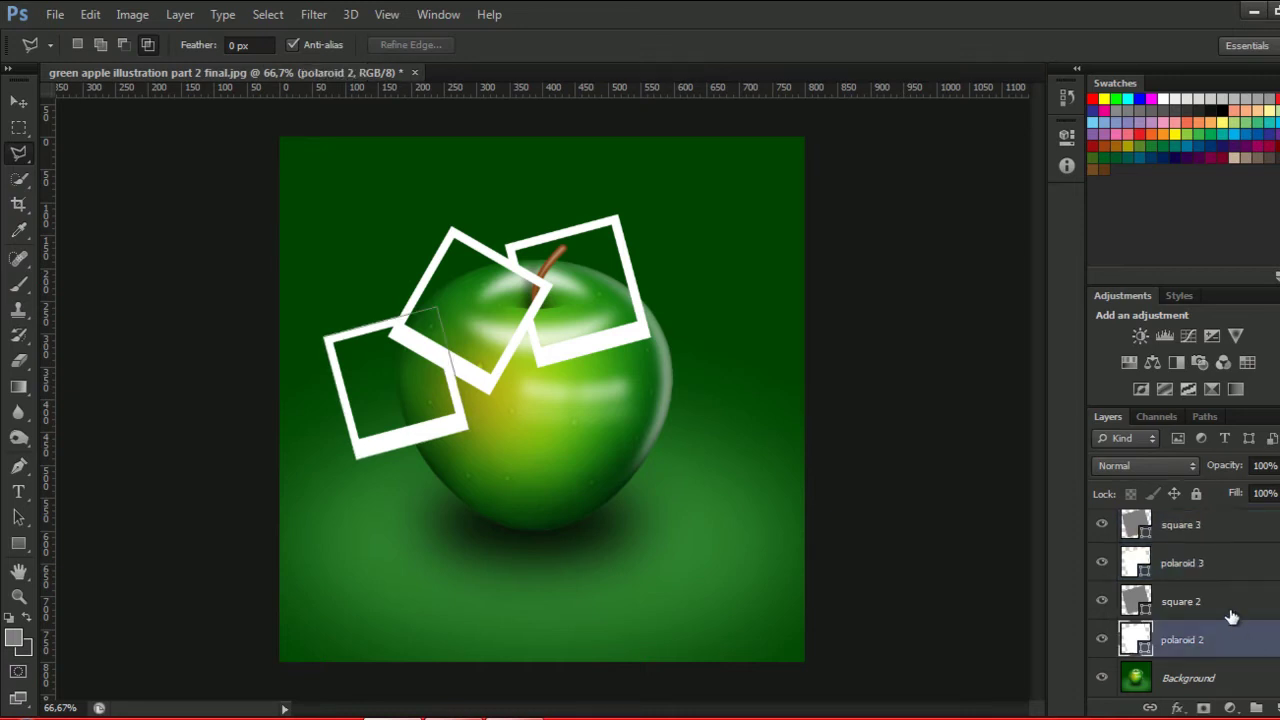
left_click(1238, 616, "ctrl")
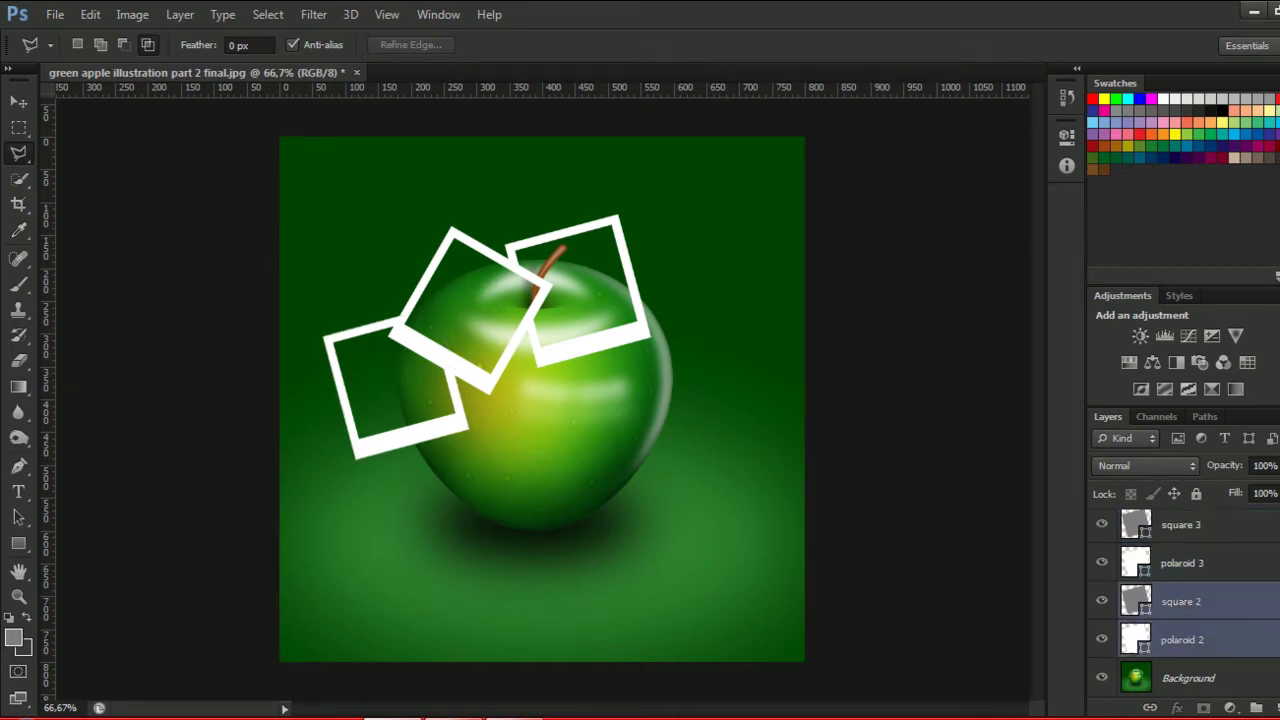
key("ctrl+j")
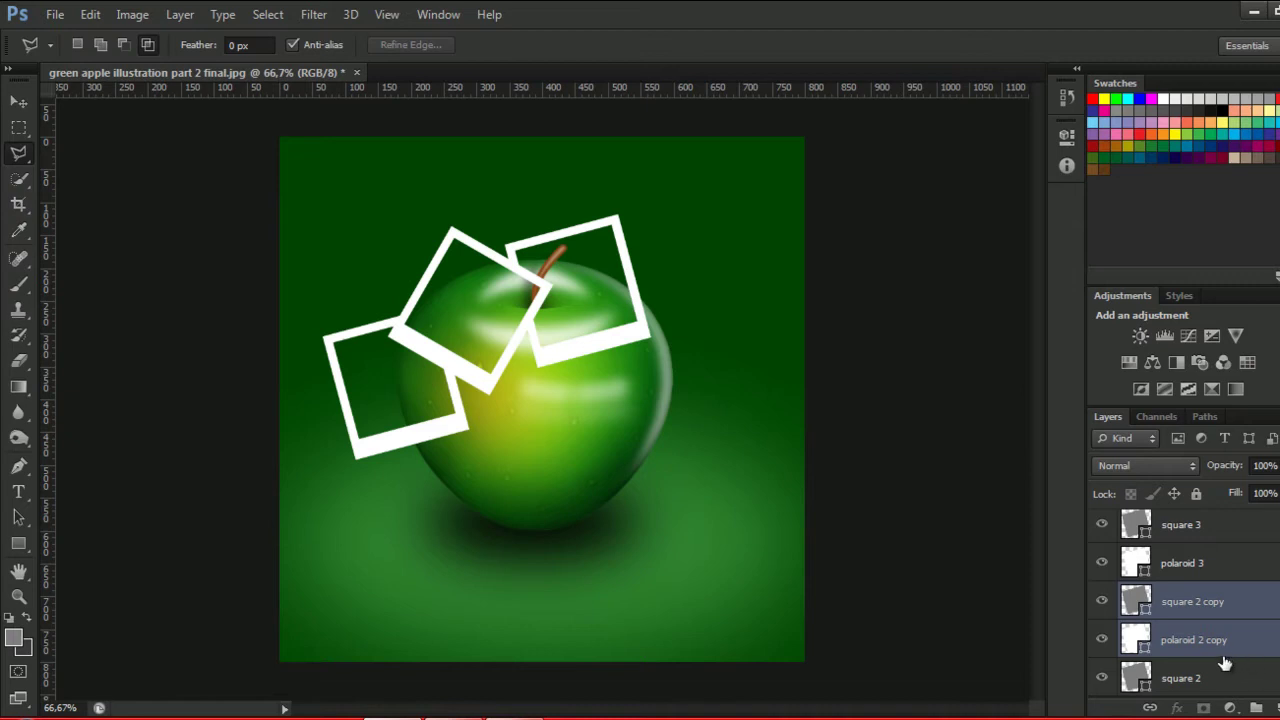
double_click(1212, 642)
key("Right")
key("BackSpace")
key("BackSpace")
key("BackSpace")
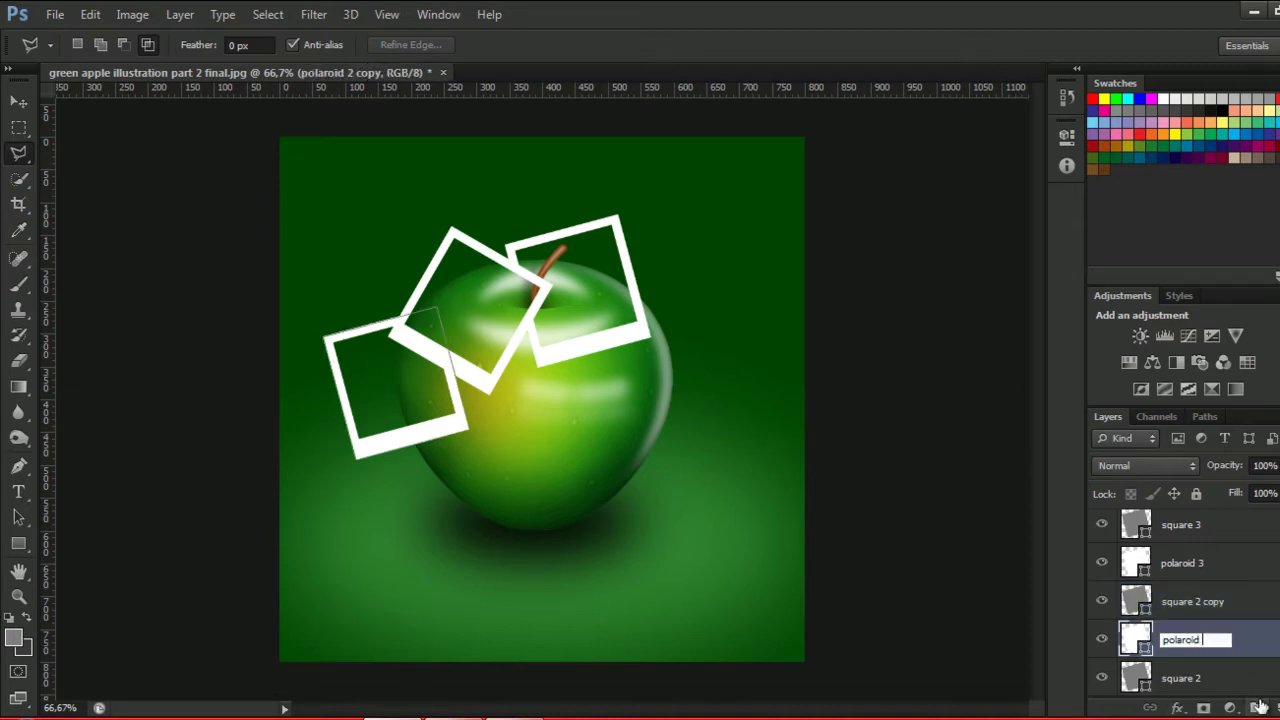
type("4")
key("Return")
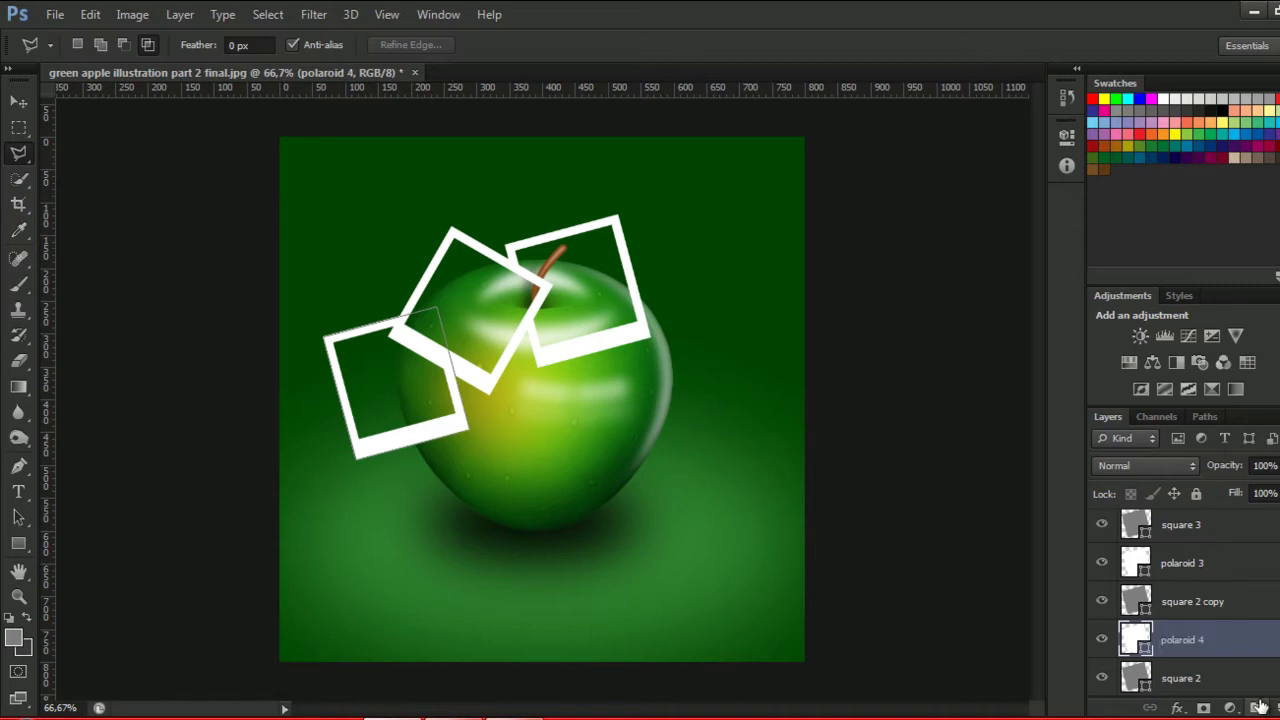
Rename the square 2 copy to square 4 and select it together with polaroid 4.
double_click(1208, 602)
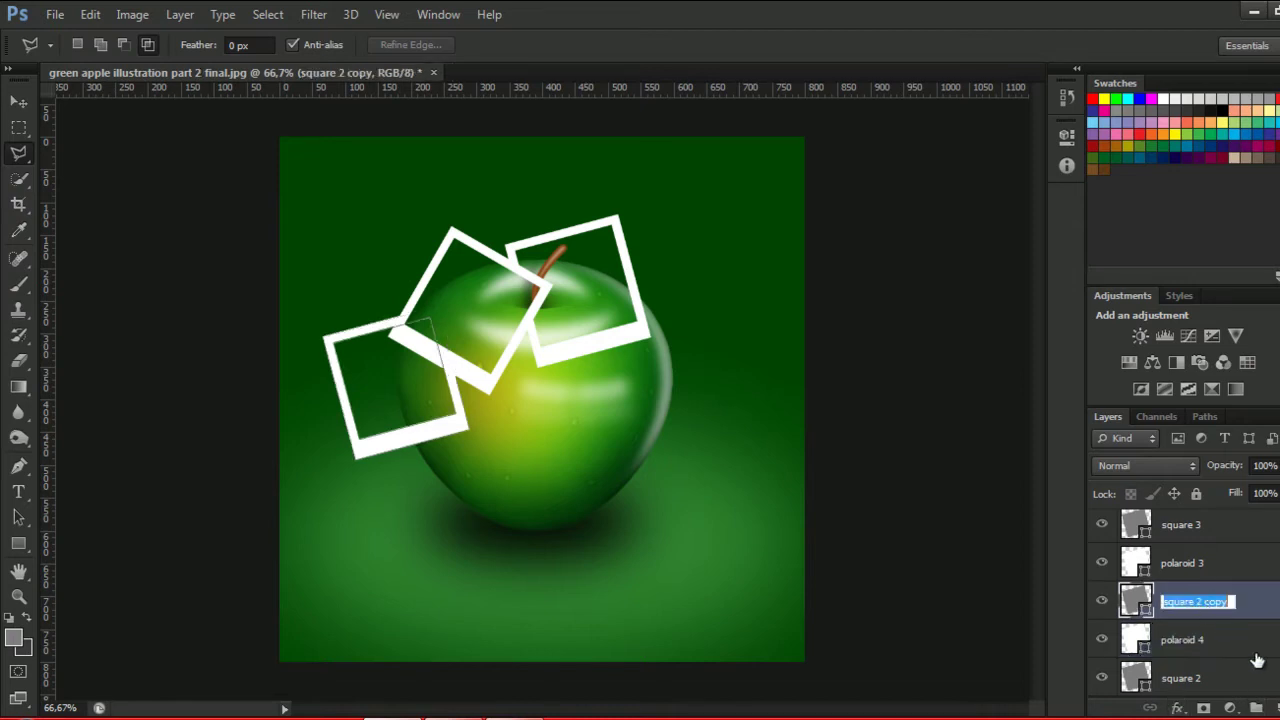
key("Right")
key("BackSpace")
key("BackSpace")
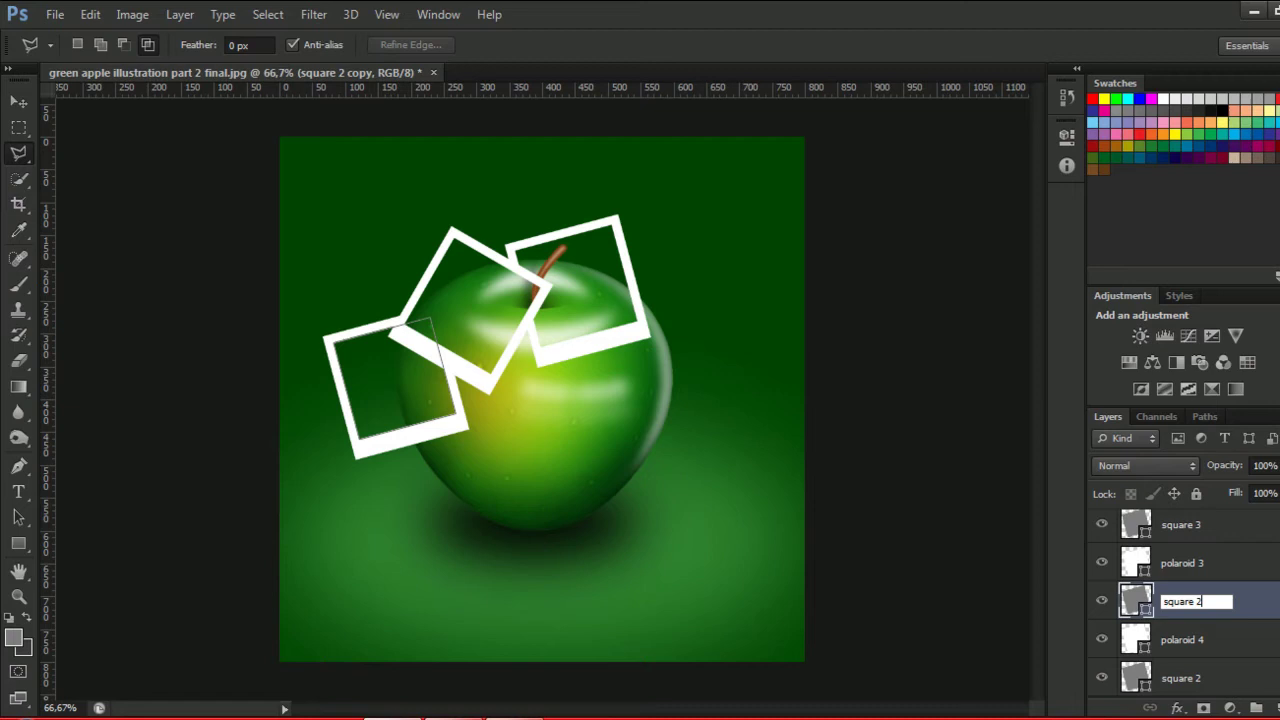
type("4")
key("Return")
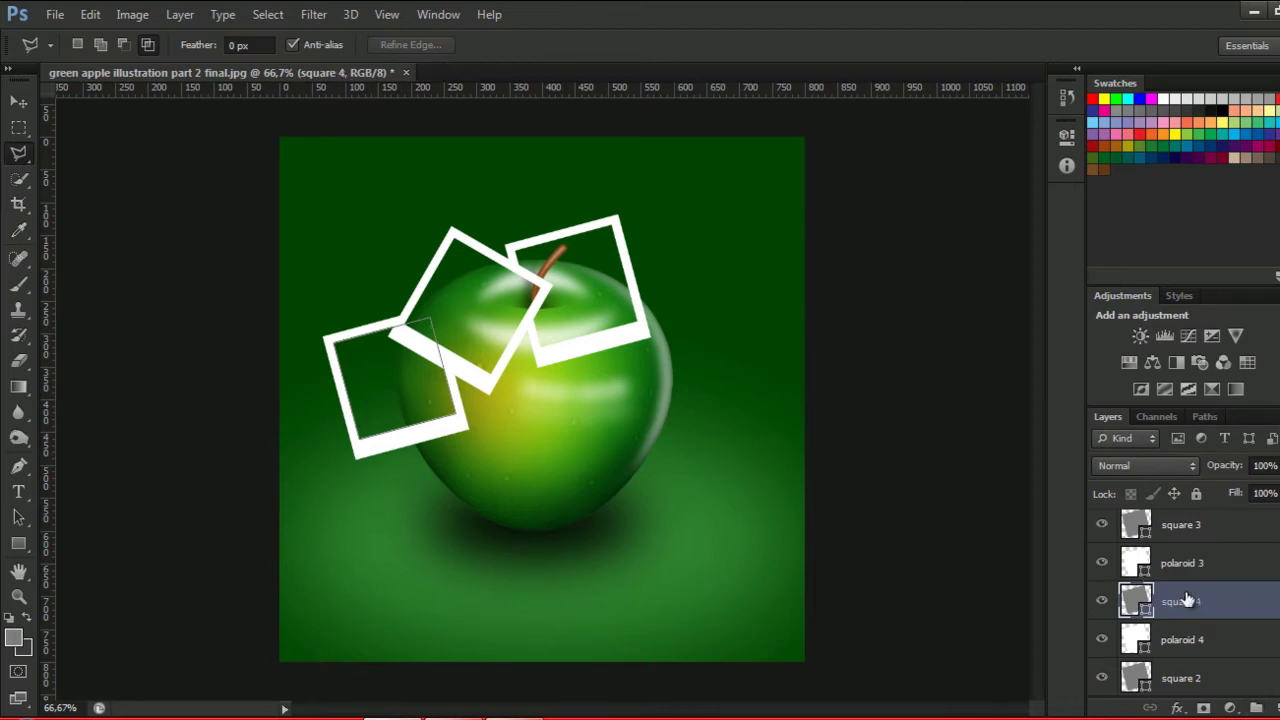
left_click(1196, 638, "ctrl")
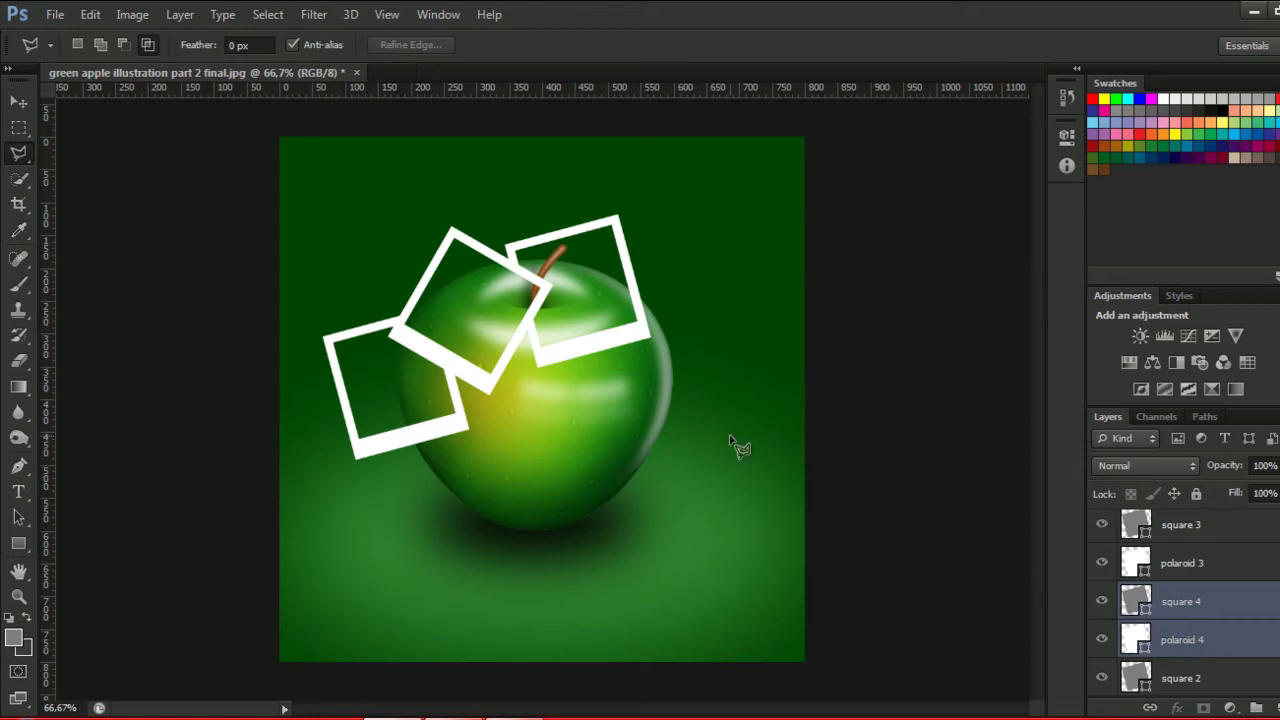
Move the polaroid 4/square 4 pair to the apple's right side, cancelling a trial 15° tilt.
key("v")
left_click_drag(628, 318, 645, 355)
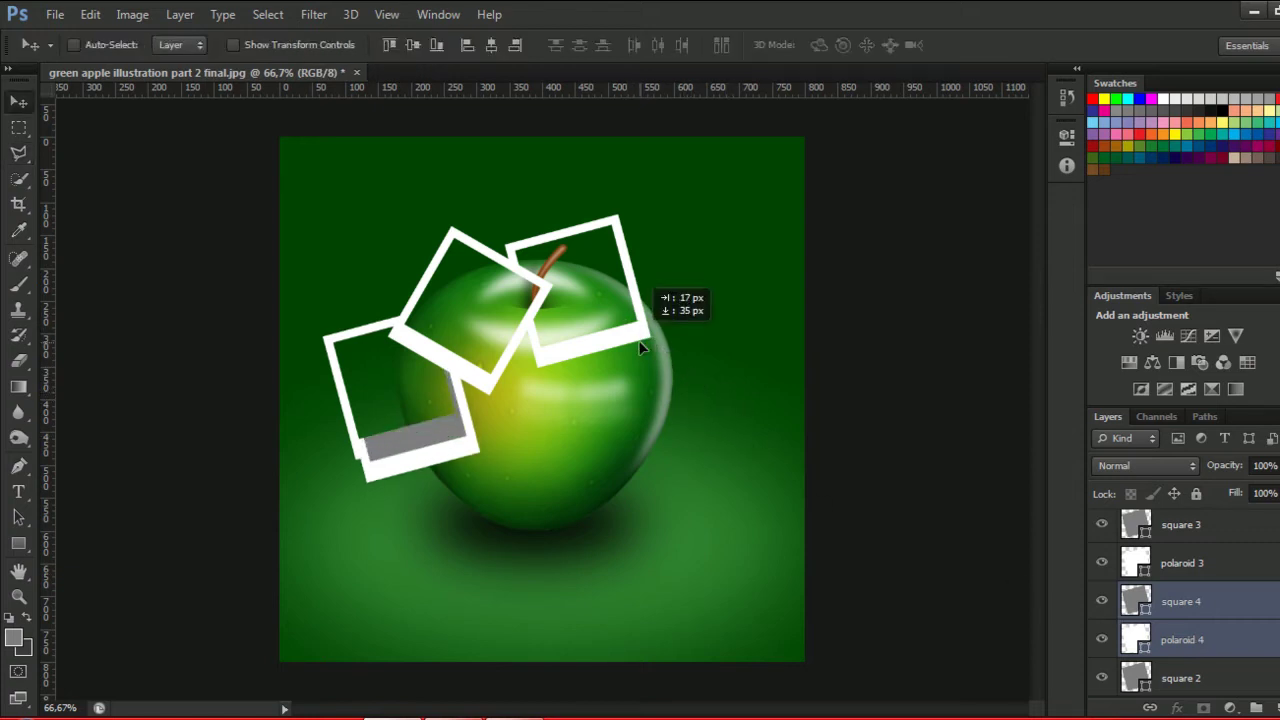
mouse_move(645, 355)
left_mouse_down()
mouse_move(877, 300)
mouse_move(877, 287)
left_mouse_up()
key("ctrl+t")
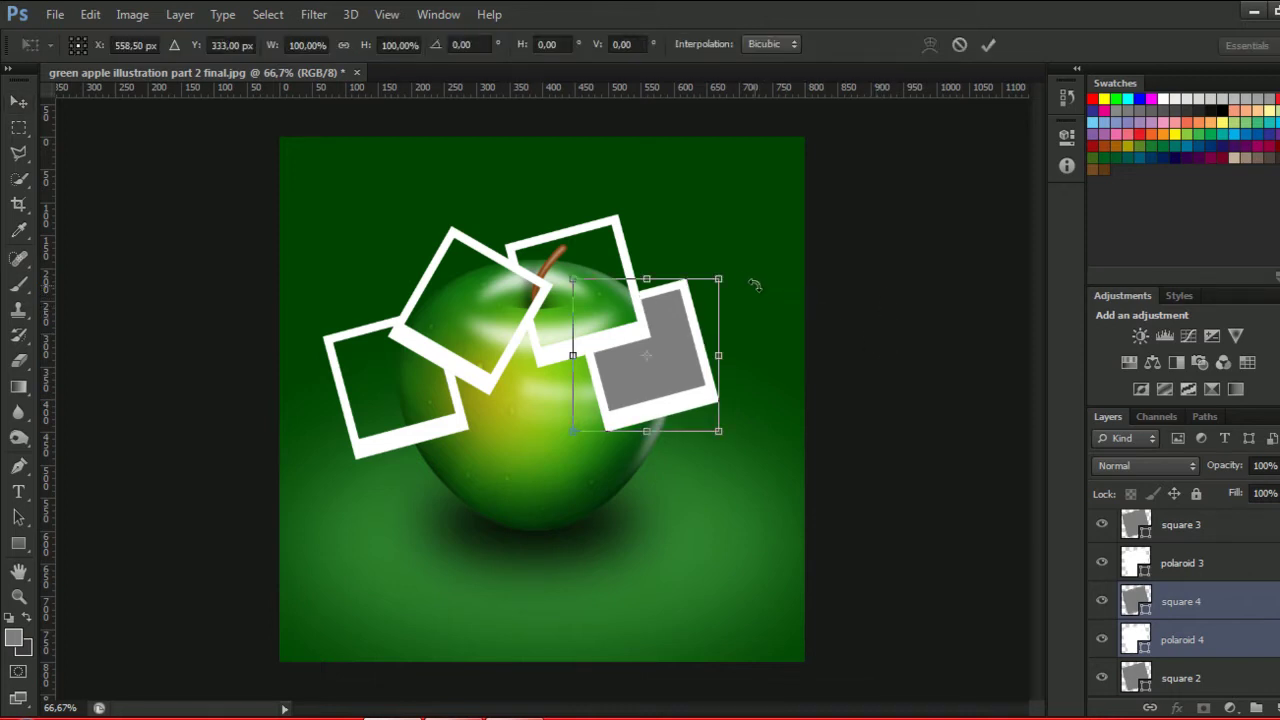
left_click_drag(741, 275, 761, 299)
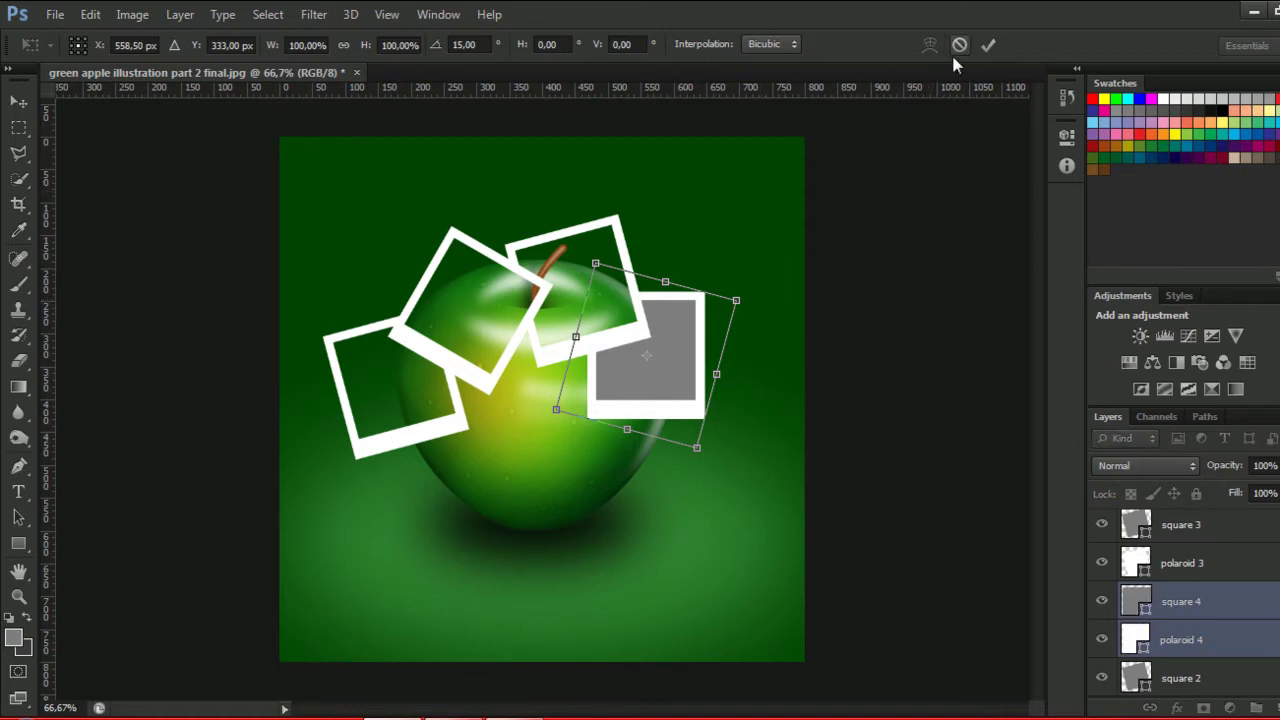
left_click(988, 44)
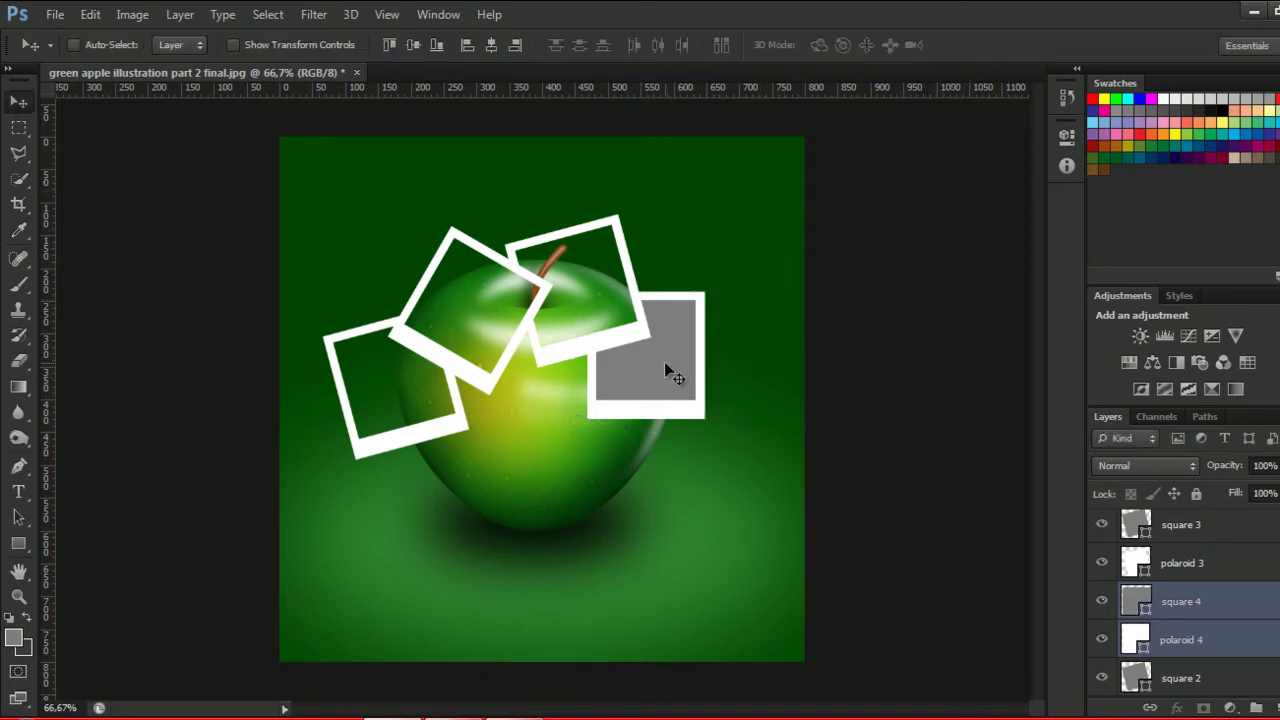
Fine-tune the upright fourth frame so it overlaps the apple's right edge.
mouse_move(667, 370)
left_mouse_down()
mouse_move(648, 380)
mouse_move(647, 368)
left_mouse_up()
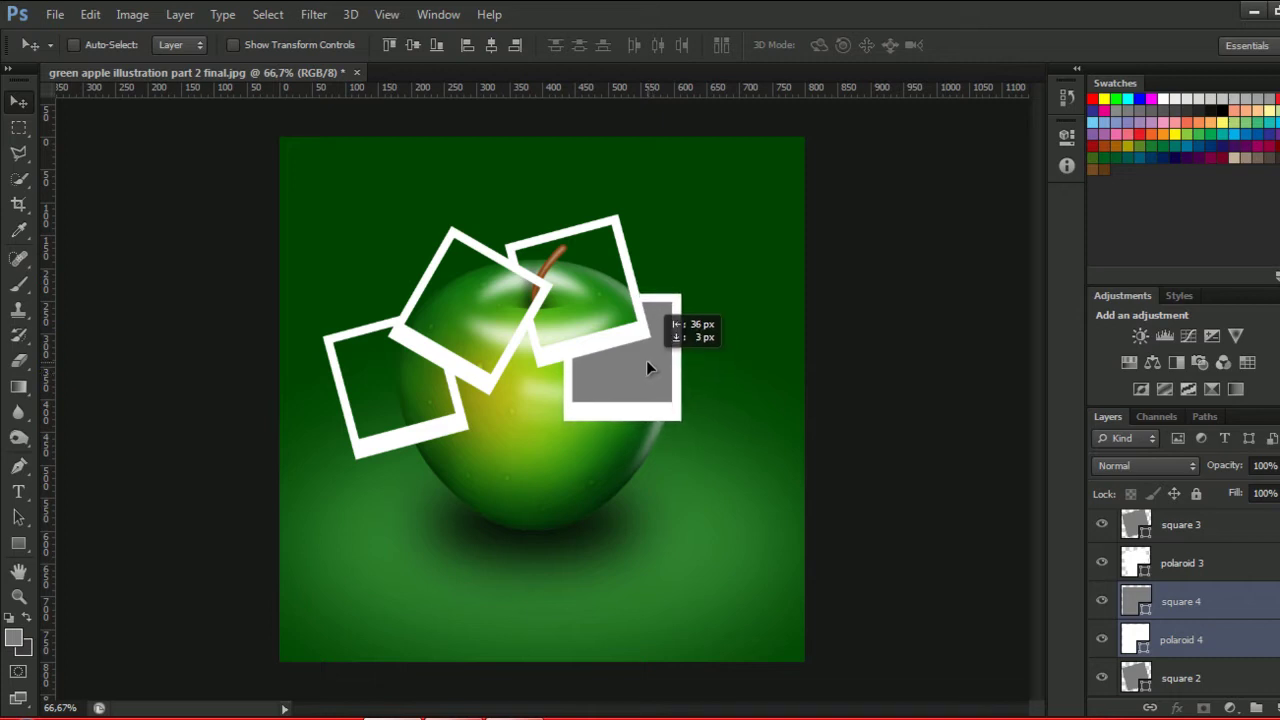
left_click_drag(646, 368, 648, 367)
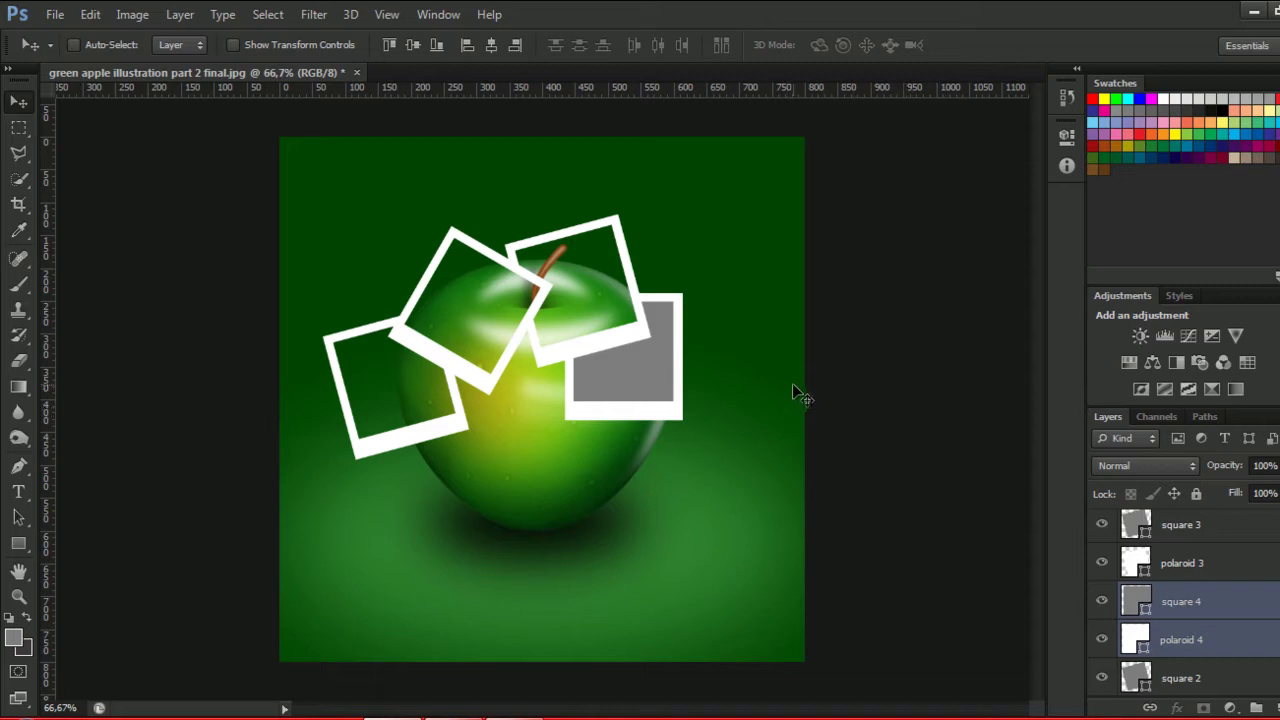
left_click(1231, 645)
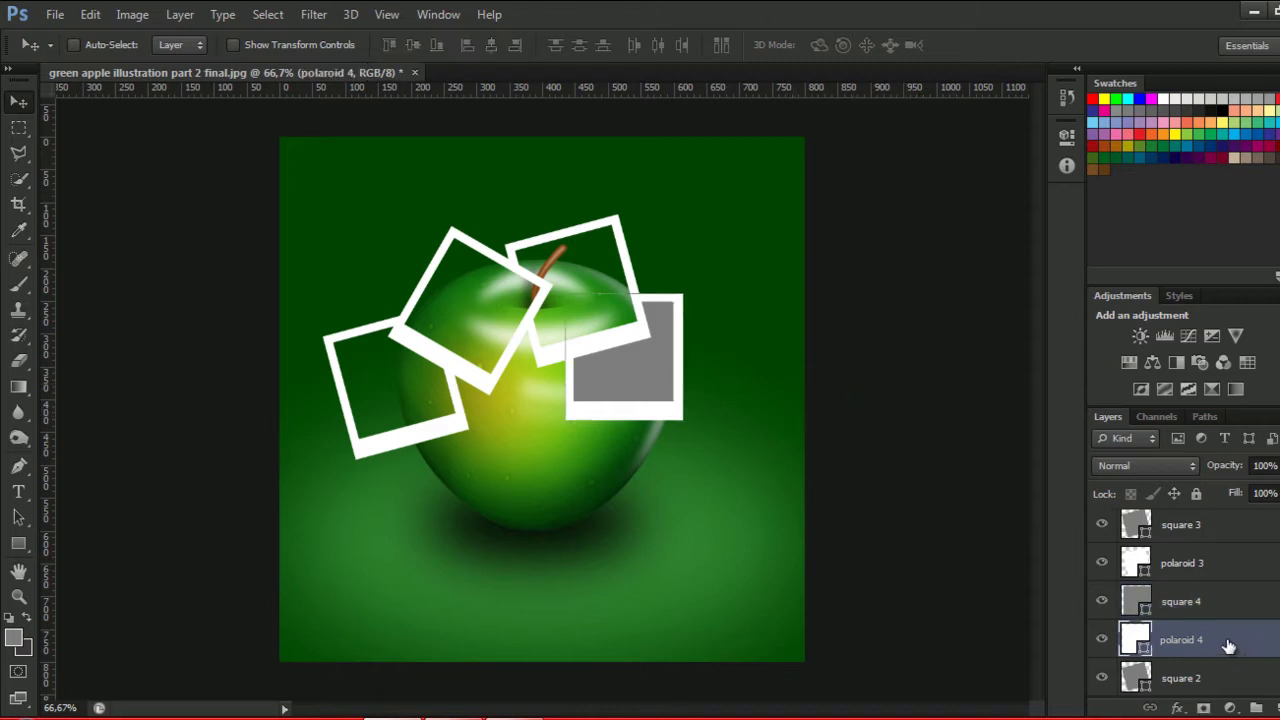
left_click(1139, 603)
Copy the apple area under square 4's outline to Layer 1 and move it above square 4.
left_click(1139, 603, "ctrl")
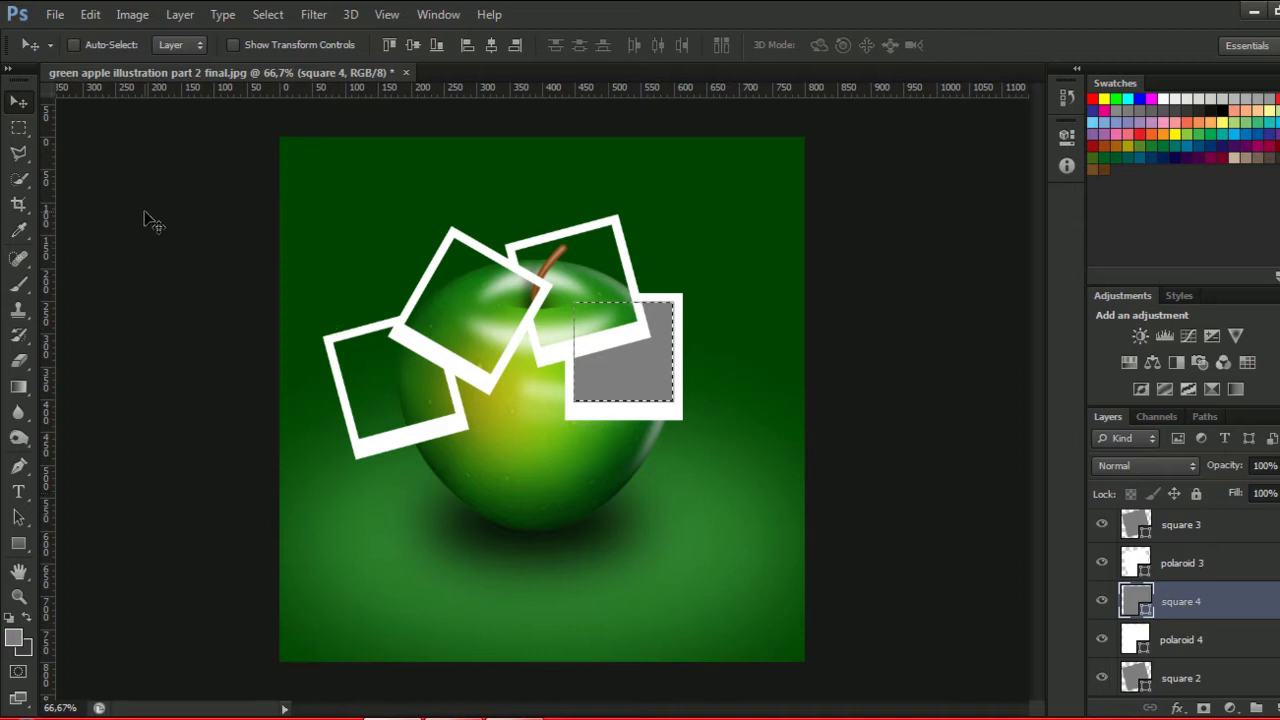
left_click(18, 153)
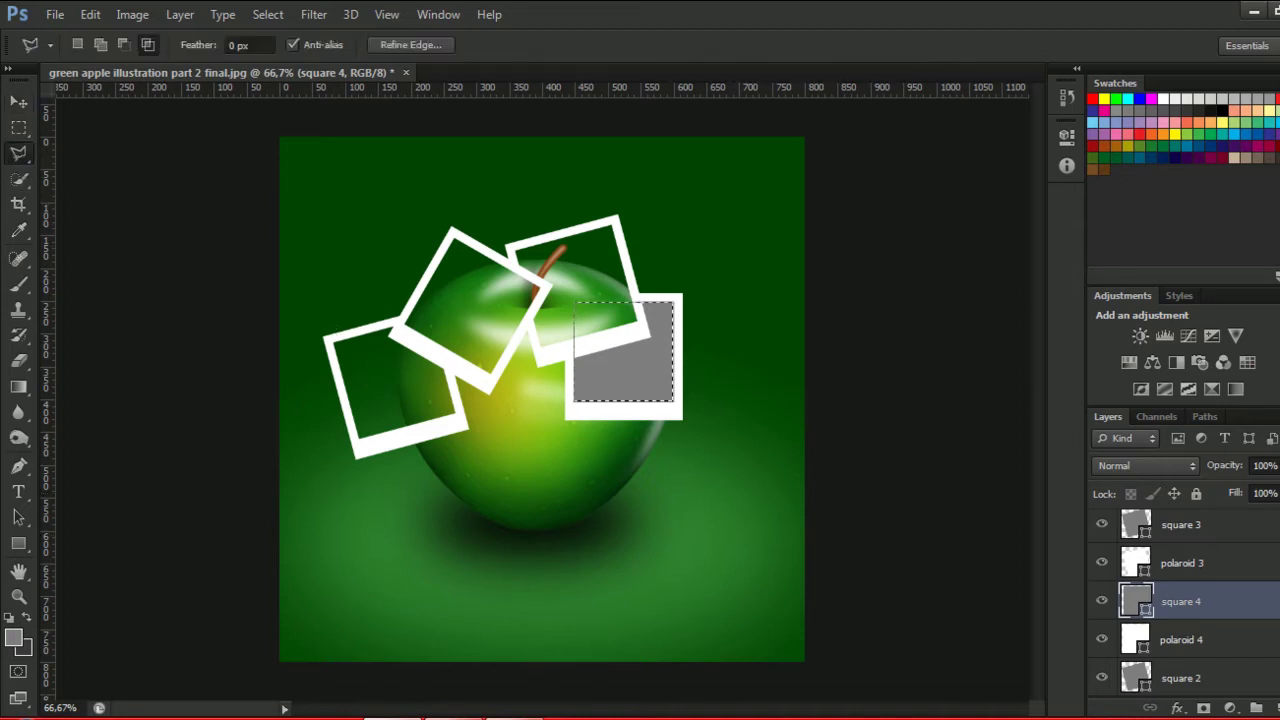
scroll(1180, 600, "down", 1)
scroll(1180, 600, "down", 1)
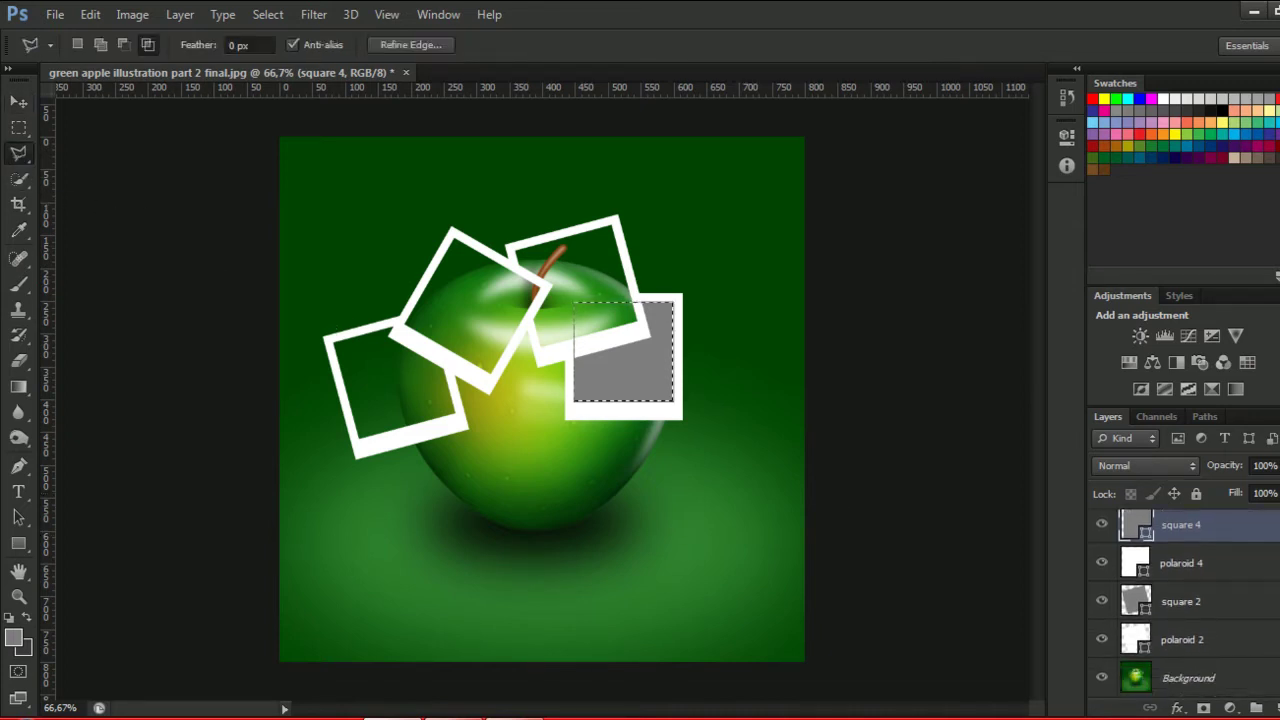
left_click(1200, 678)
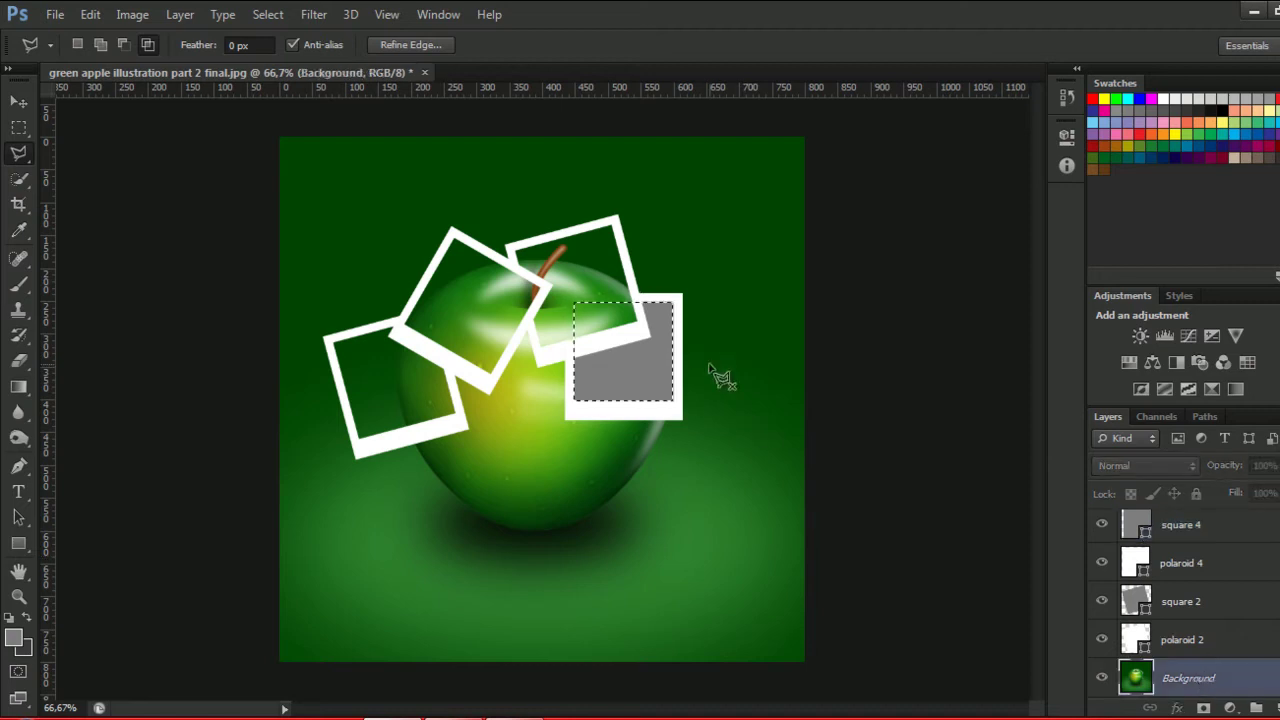
right_click(646, 297)
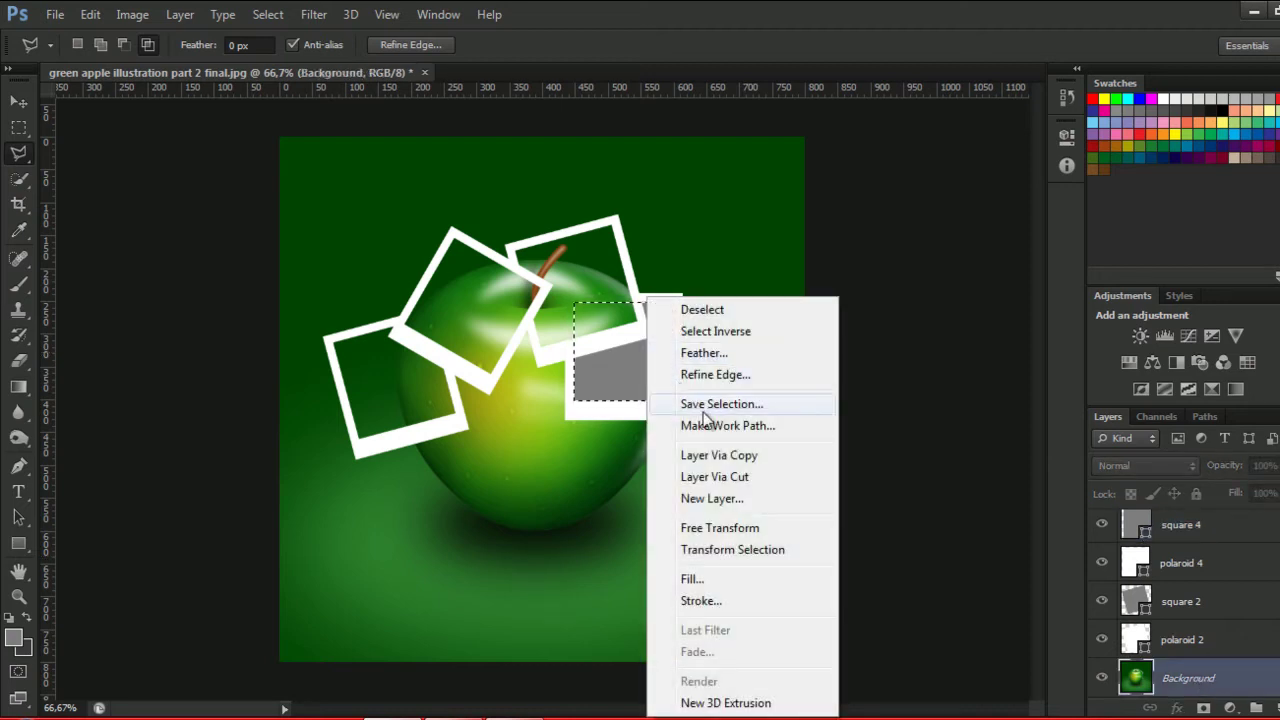
left_click(727, 456)
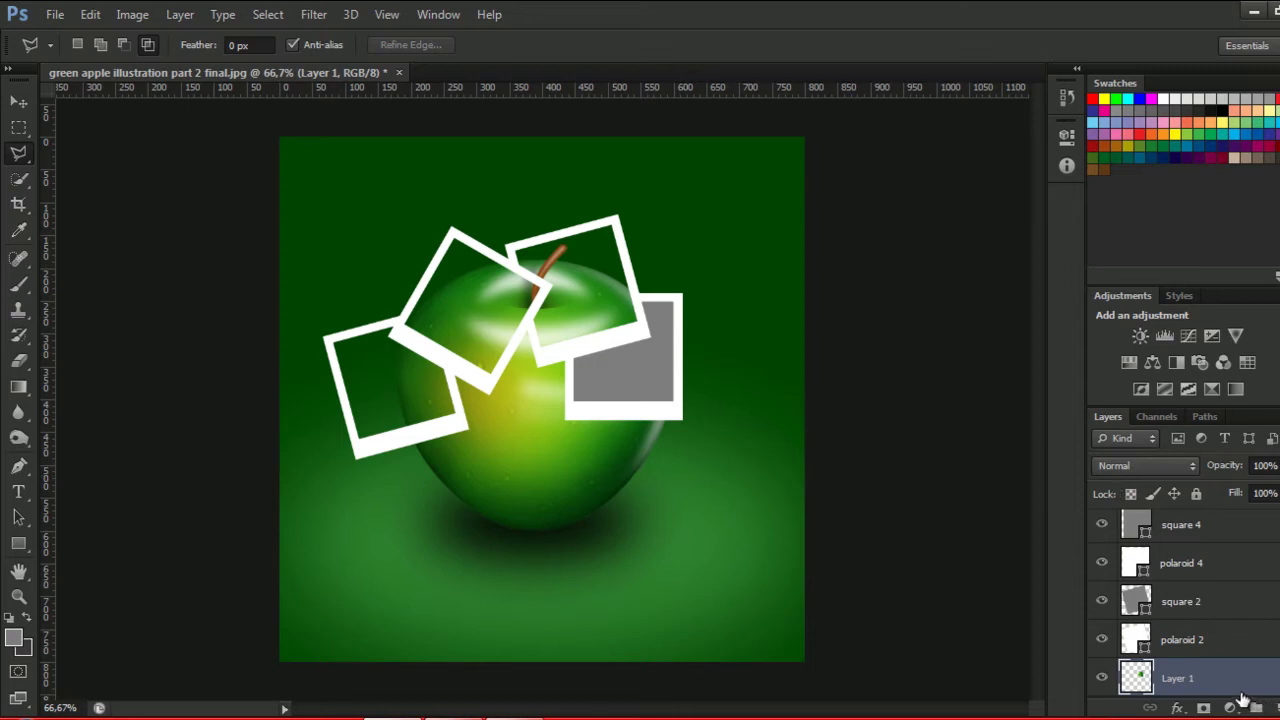
left_click_drag(1192, 684, 1212, 524)
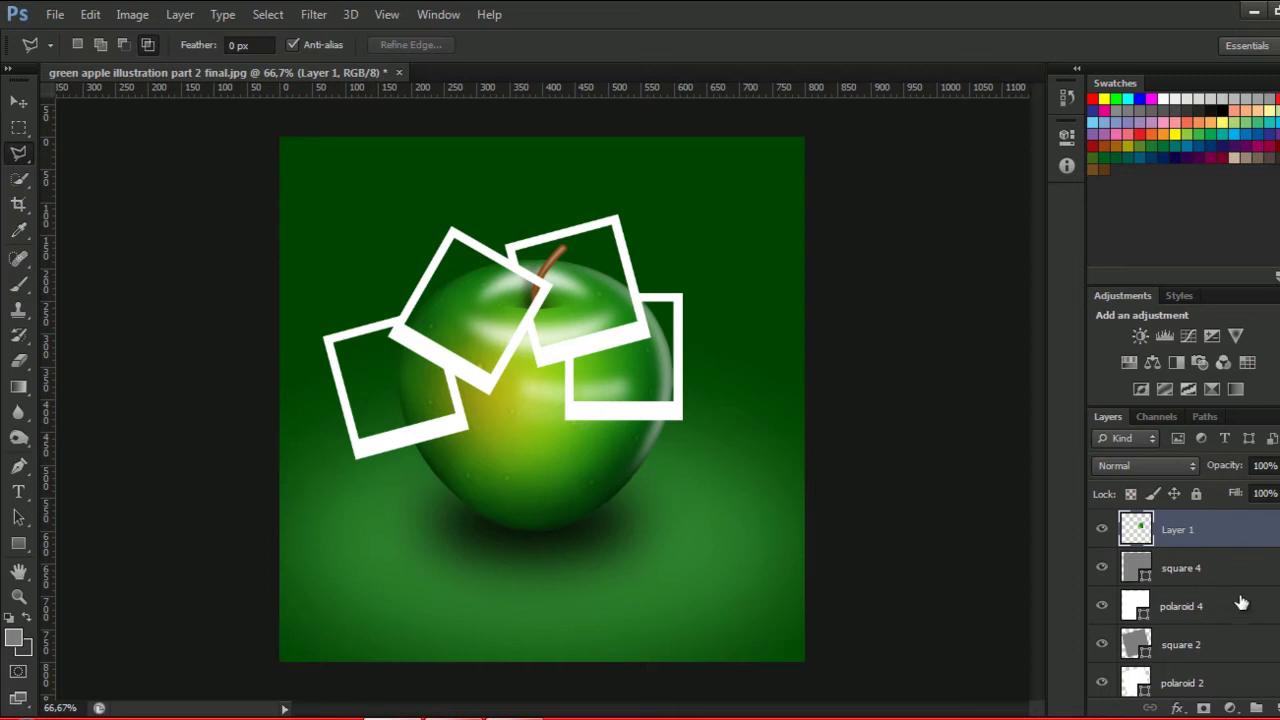
left_click(1188, 648)
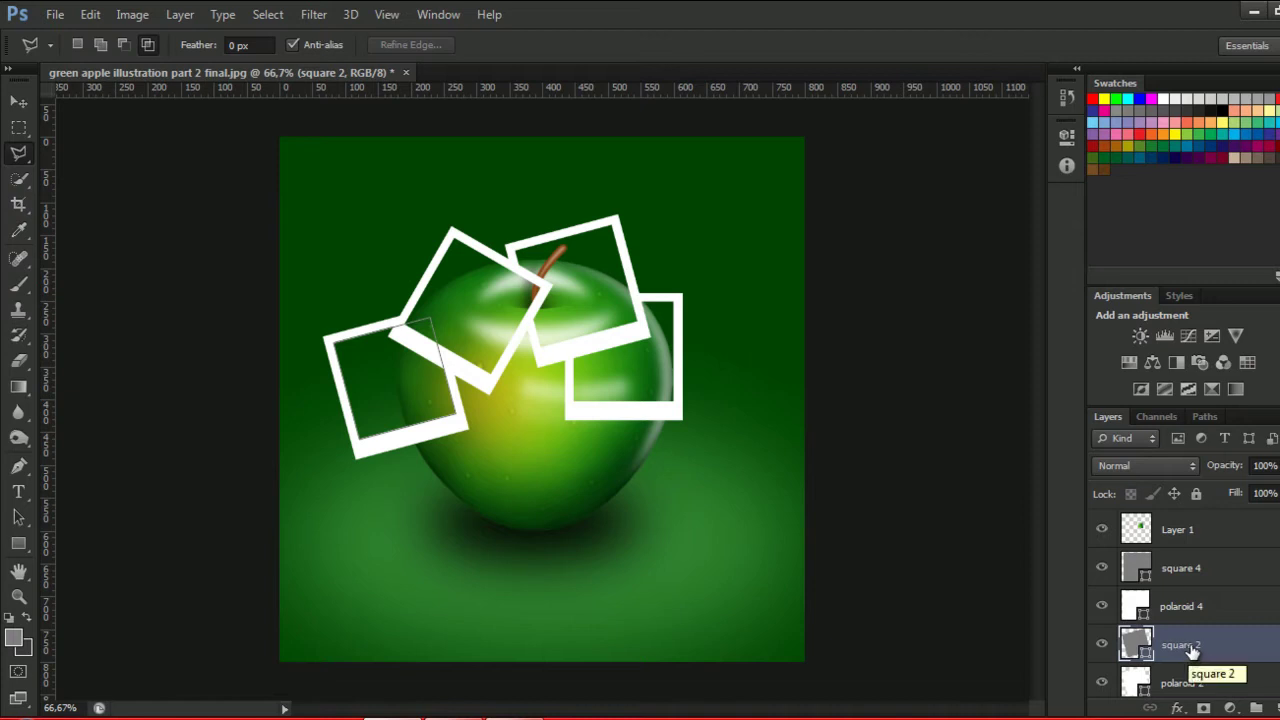
Delete the square 2 layer and scroll through the layer stack.
mouse_move(1229, 646)
left_mouse_down()
mouse_move(1190, 698)
mouse_move(1210, 706)
left_mouse_up()
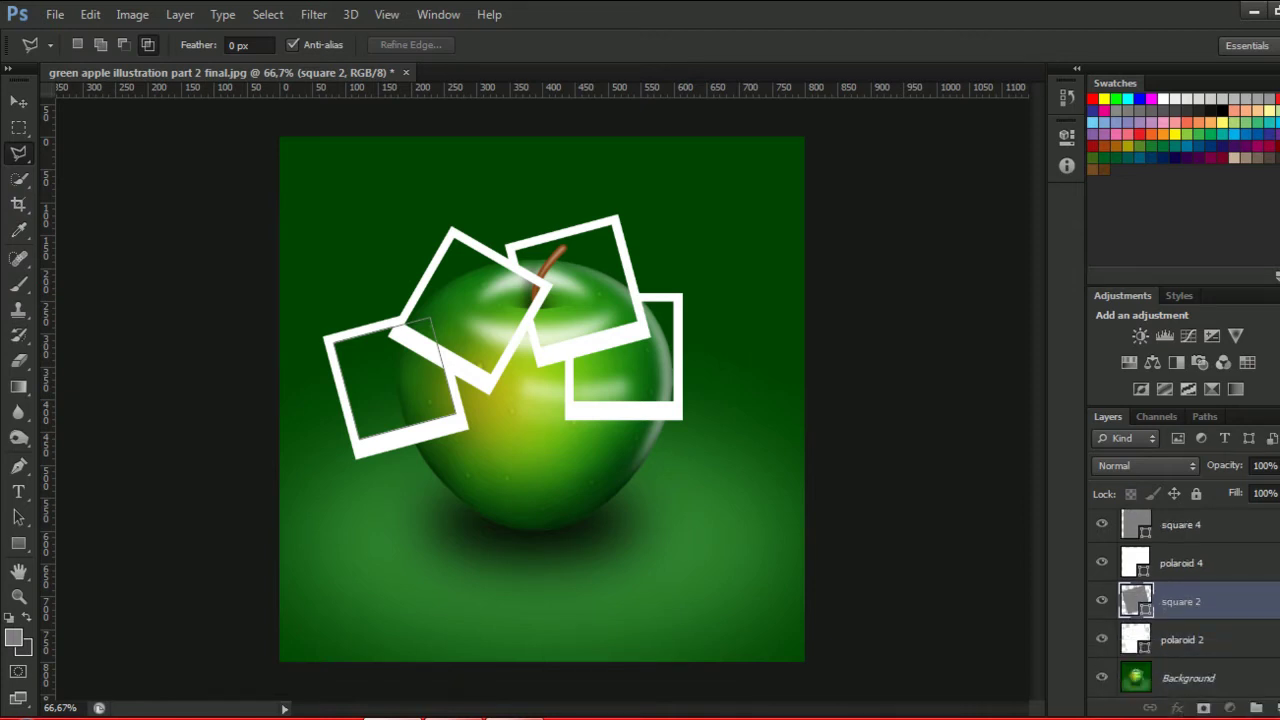
mouse_move(1236, 605)
left_mouse_down()
mouse_move(1230, 700)
mouse_move(1256, 708)
left_mouse_up()
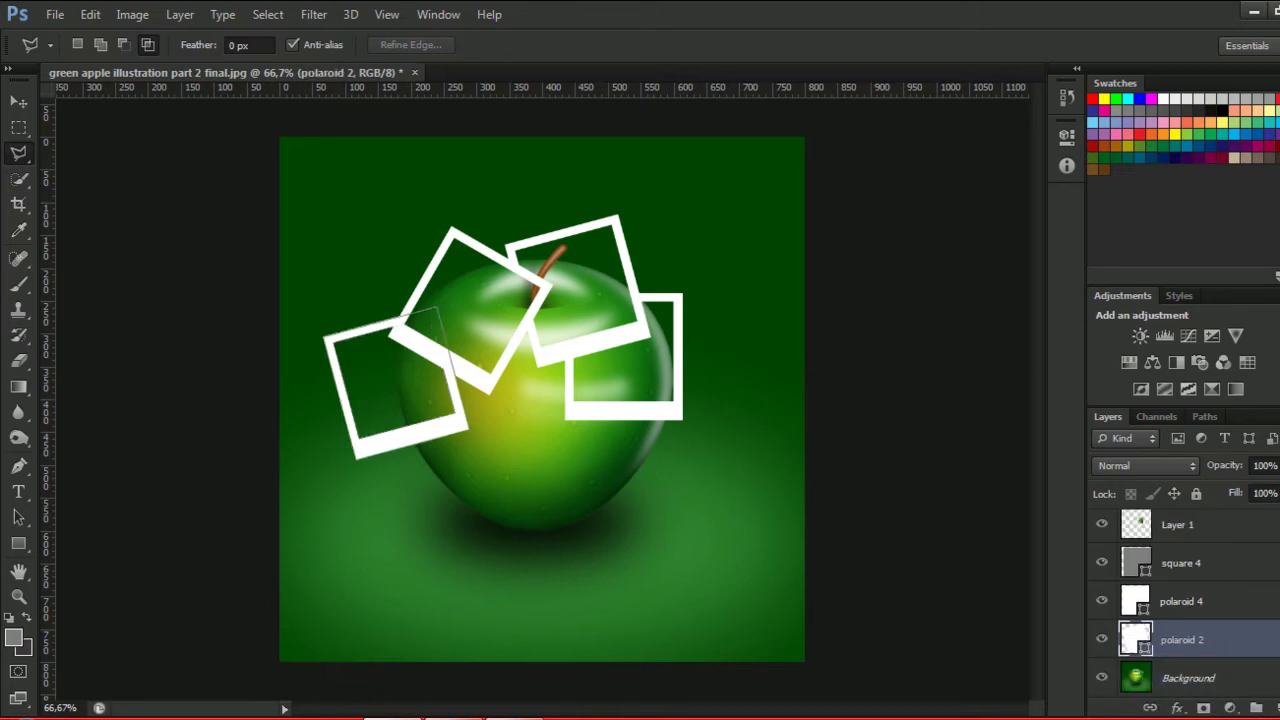
scroll(1184, 600, "up", 2)
scroll(1184, 600, "up", 2)
scroll(1184, 600, "up", 2)
scroll(1184, 600, "up", 1)
scroll(1184, 600, "down", 3)
scroll(1184, 603, "down", 2)
scroll(1184, 603, "down", 4)
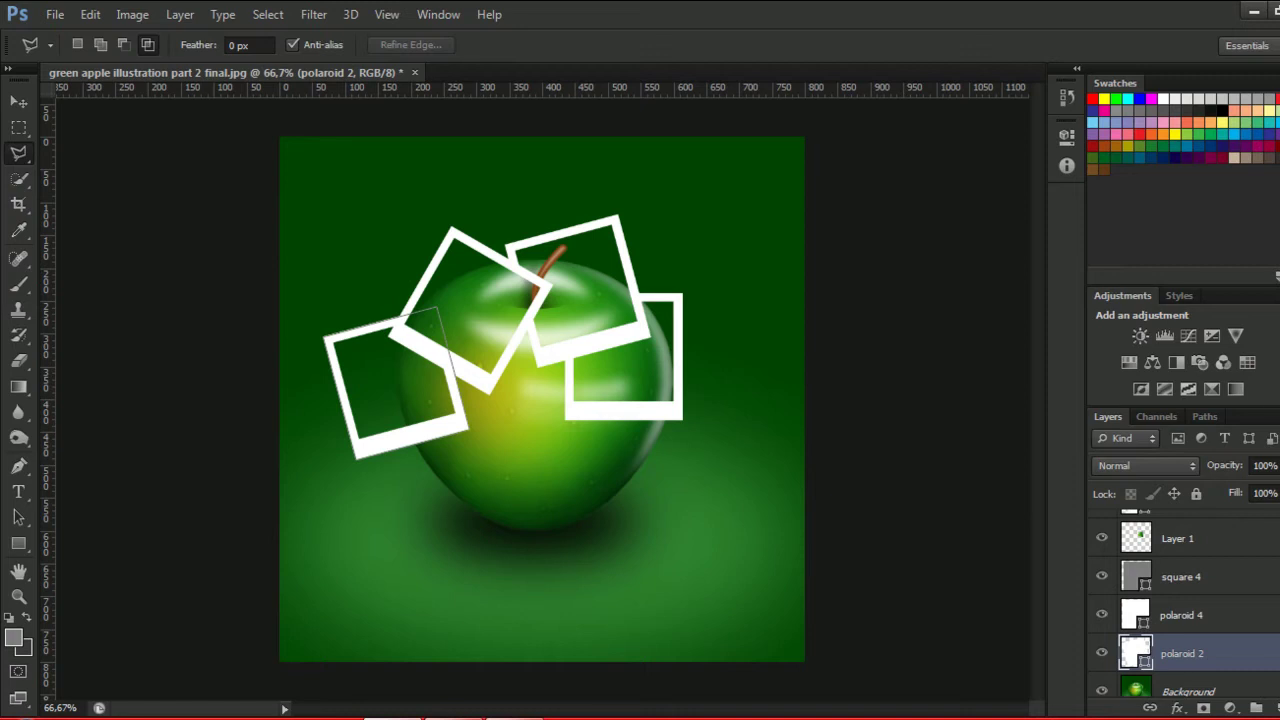
Select polaroid 4 together with Layer 1 to pair them.
left_click(1232, 615)
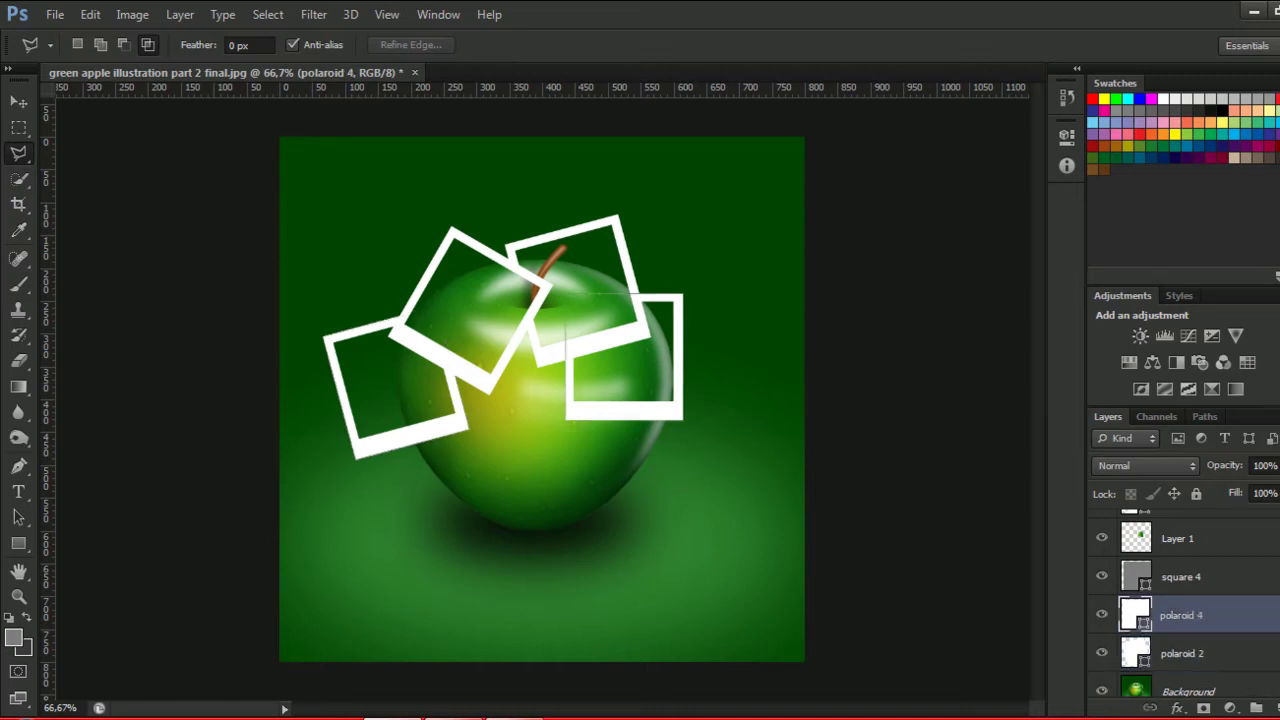
left_click(1260, 540, "ctrl")
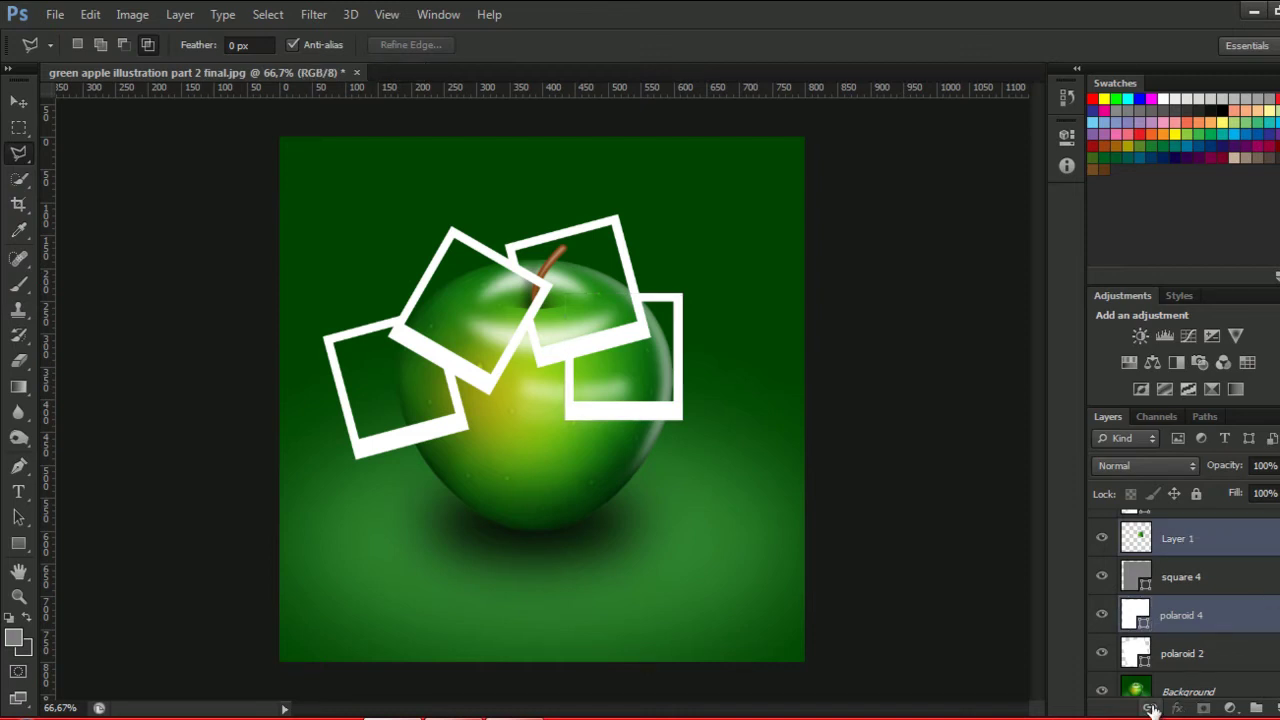
scroll(1180, 600, "down", 1)
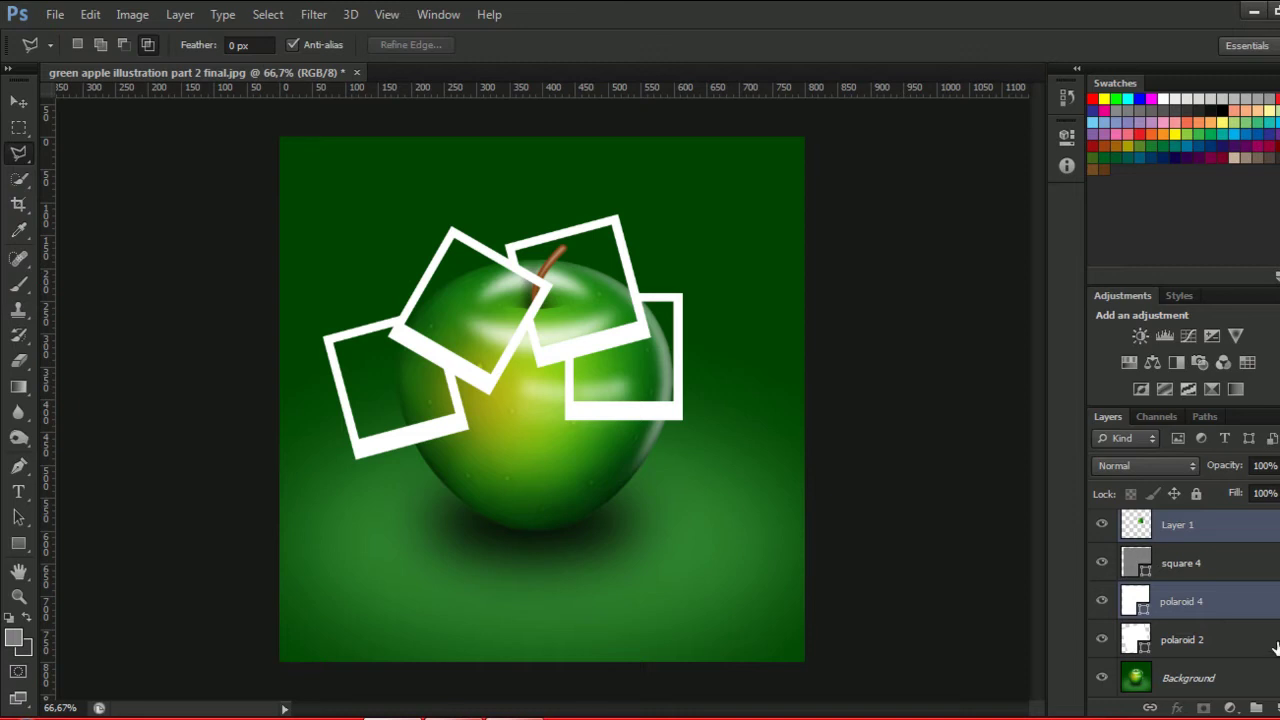
Select polaroid 2, review the whole layer stack, and begin renaming Layer 1.
left_click(1274, 645)
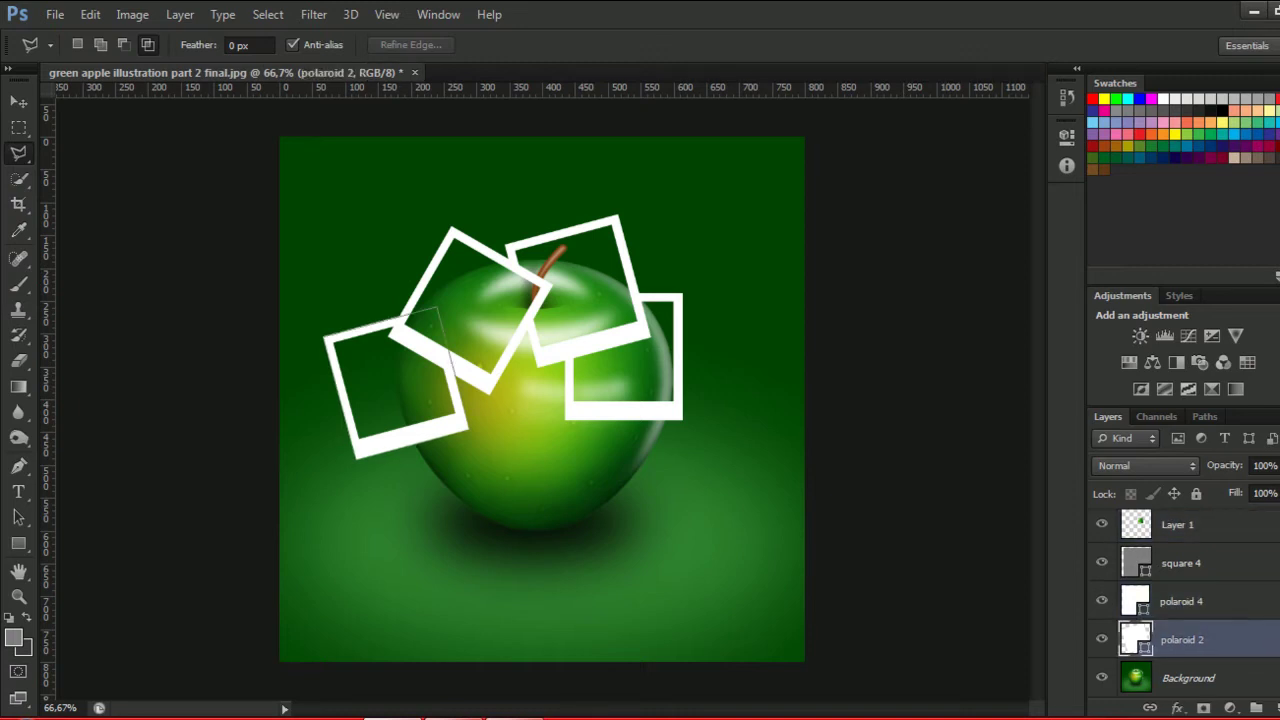
scroll(1185, 600, "up", 1)
scroll(1185, 600, "up", 1)
scroll(1185, 600, "up", 1)
scroll(1185, 600, "up", 1)
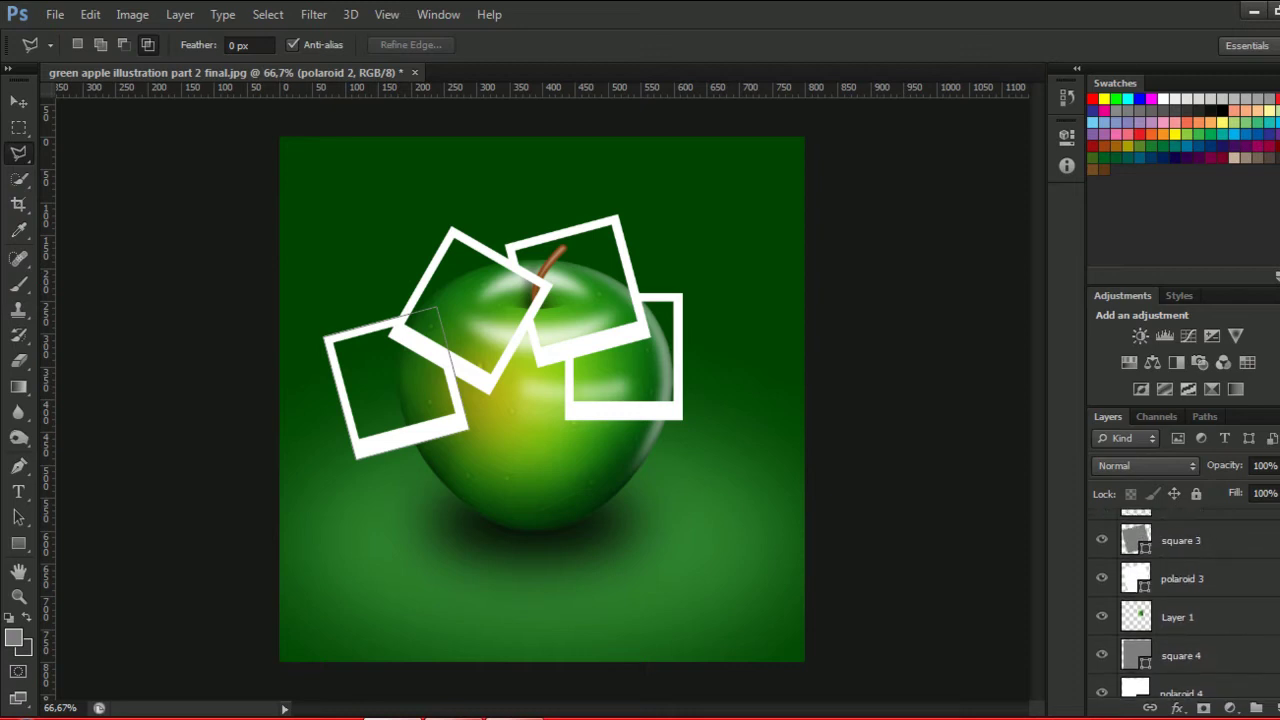
scroll(1185, 600, "down", 2)
scroll(1185, 600, "down", 2)
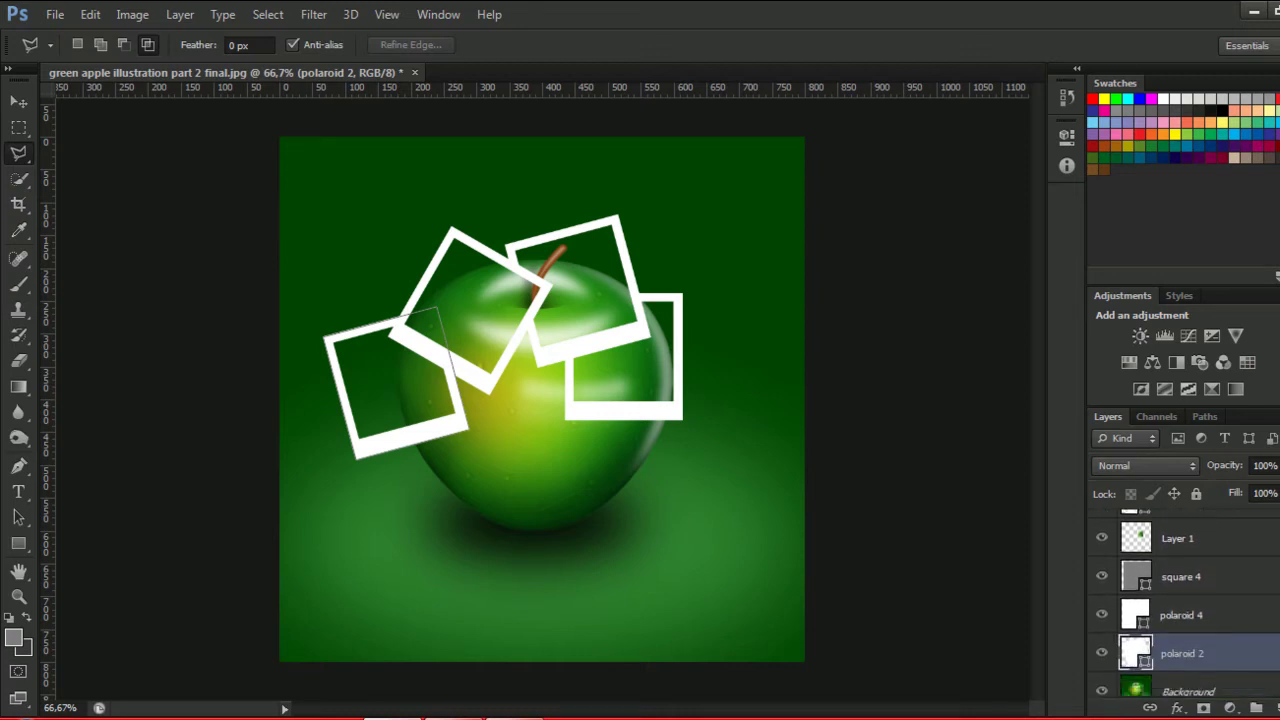
scroll(1185, 600, "up", 1)
scroll(1185, 600, "down", 1)
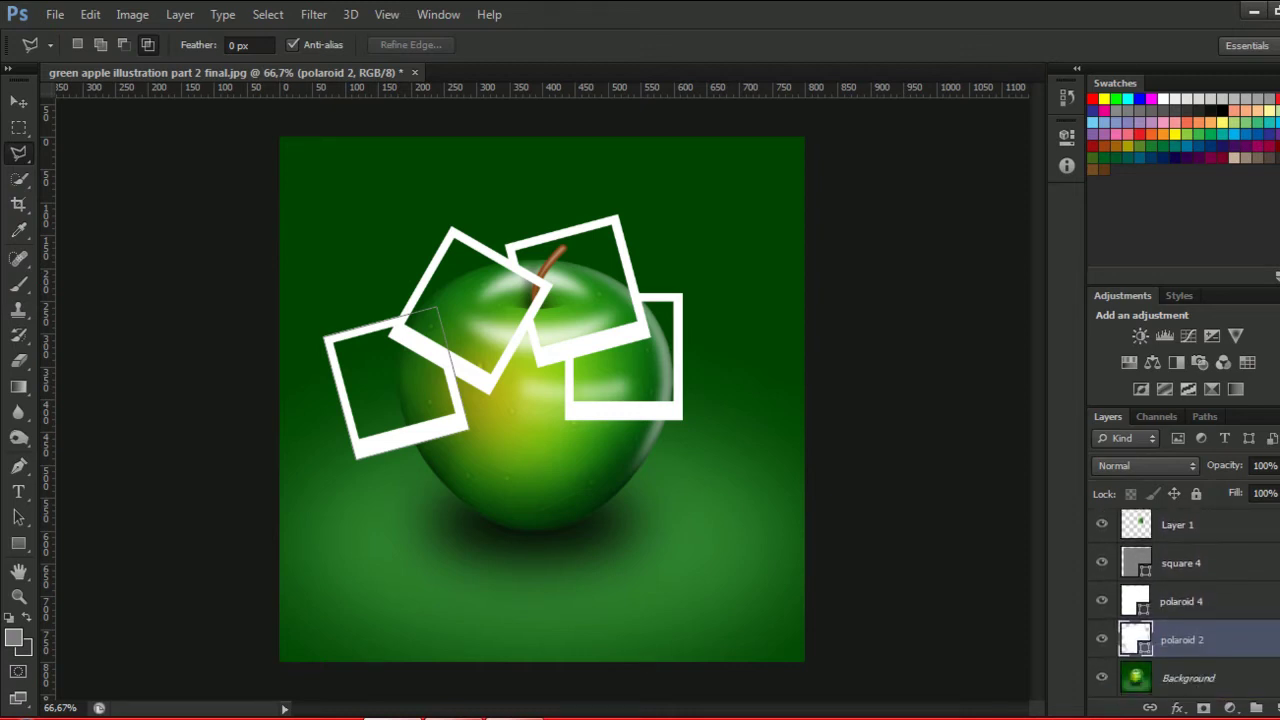
scroll(1185, 600, "up", 3)
scroll(1185, 600, "up", 2)
scroll(1185, 600, "up", 1)
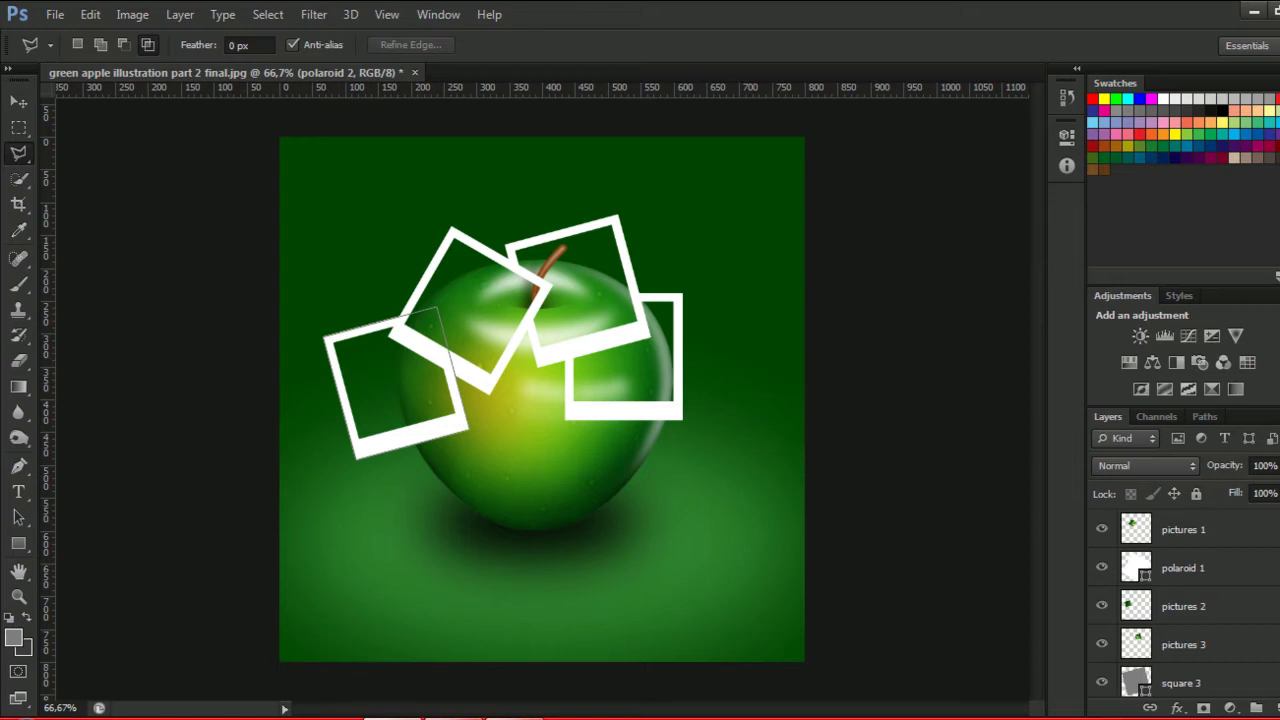
scroll(1185, 600, "down", 4)
scroll(1185, 600, "down", 2)
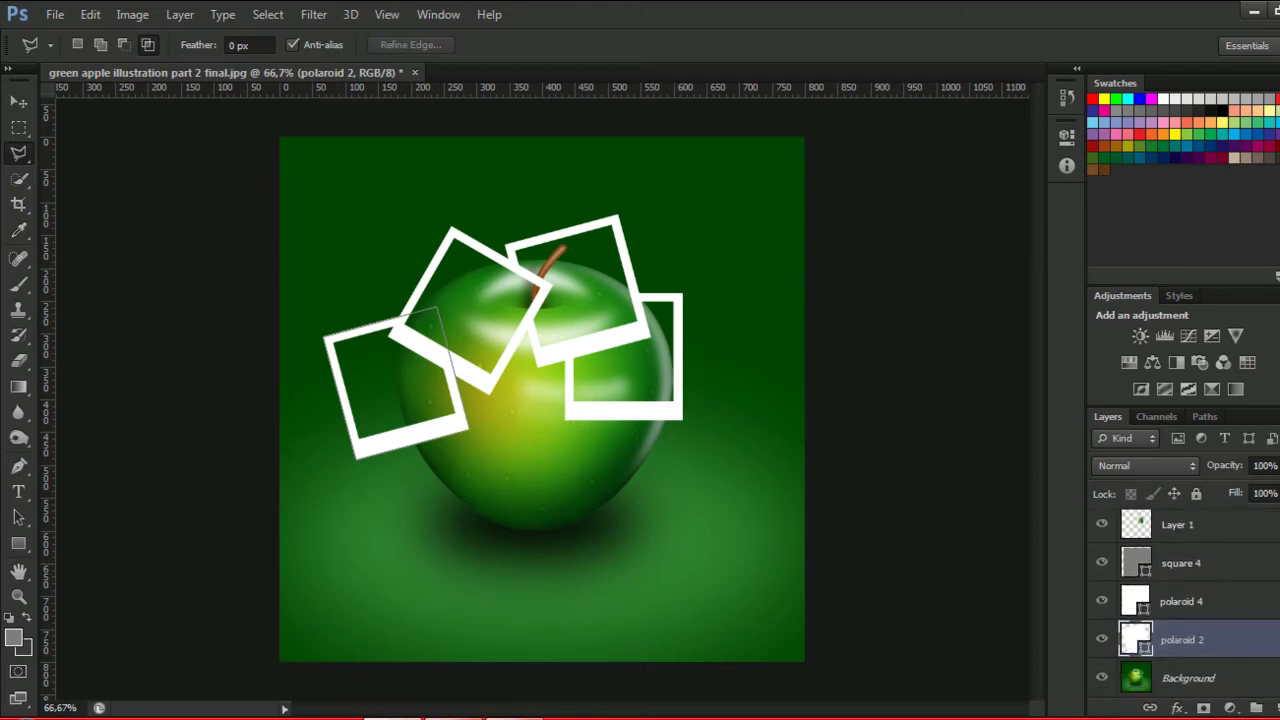
scroll(1185, 600, "up", 1)
scroll(1185, 600, "up", 1)
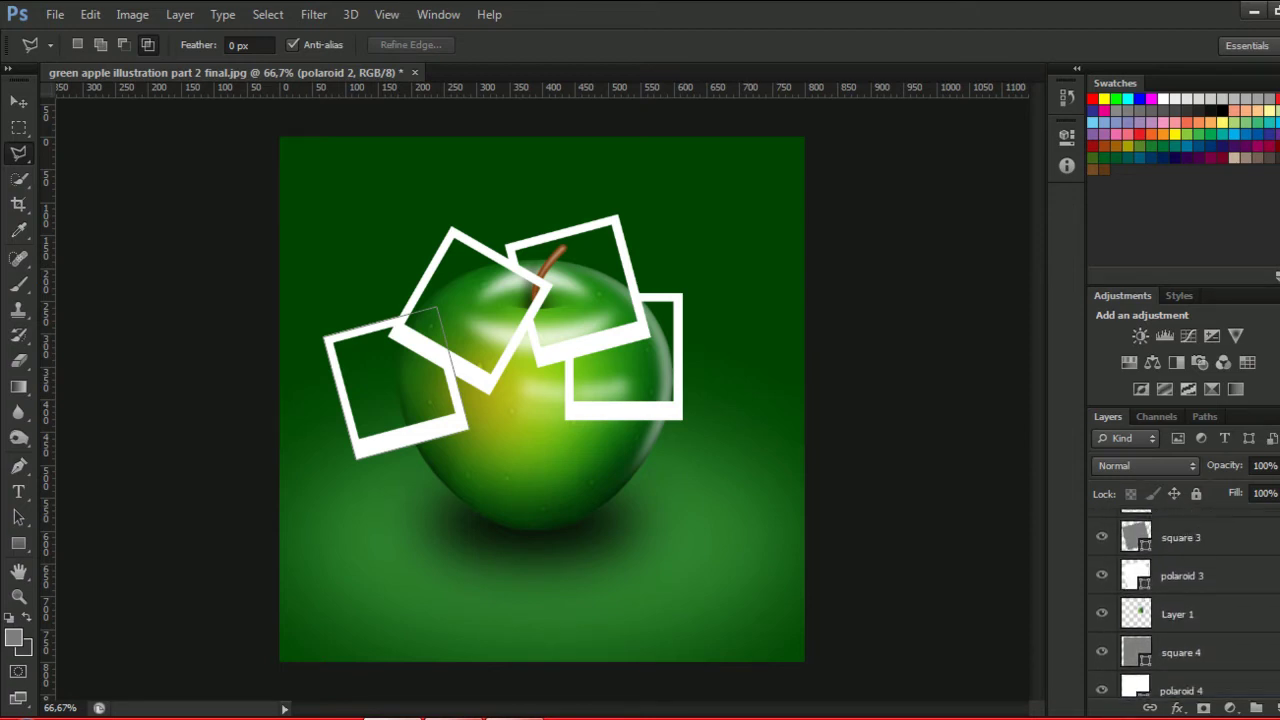
double_click(1190, 617)
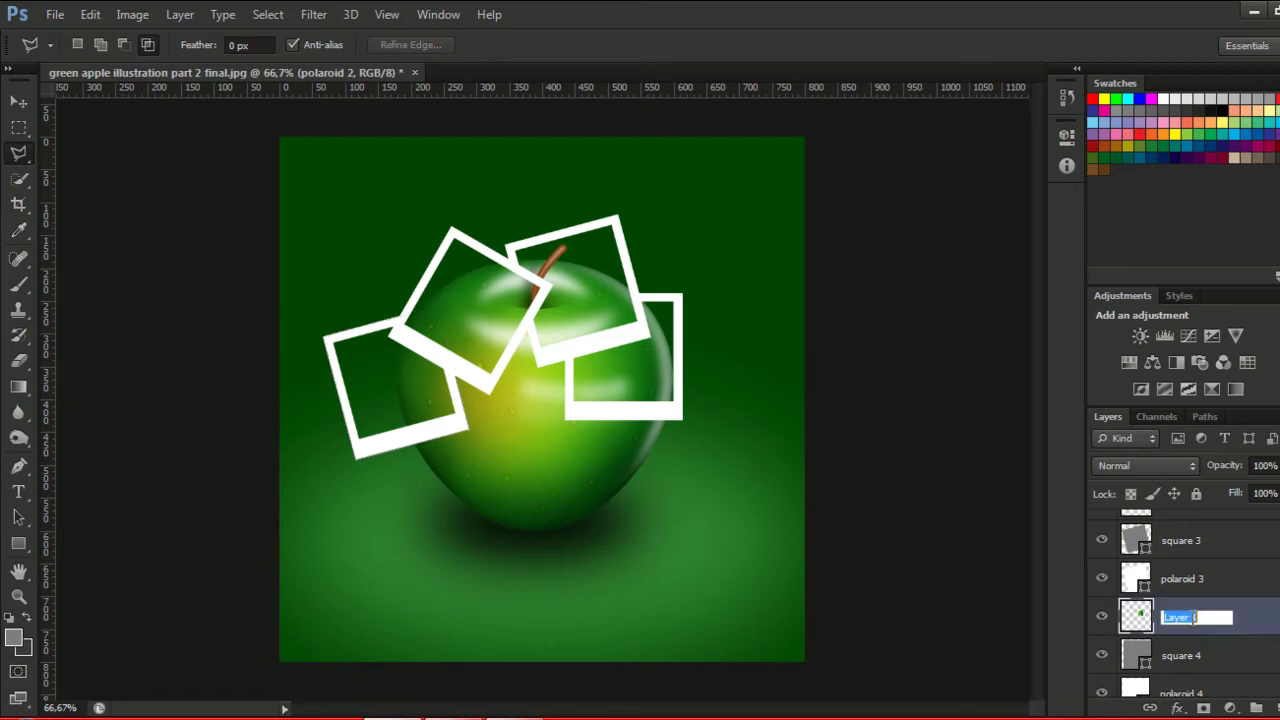
Name the copied apple layer 'pictures 4', then select polaroid 4 with square 4.
type("pl")
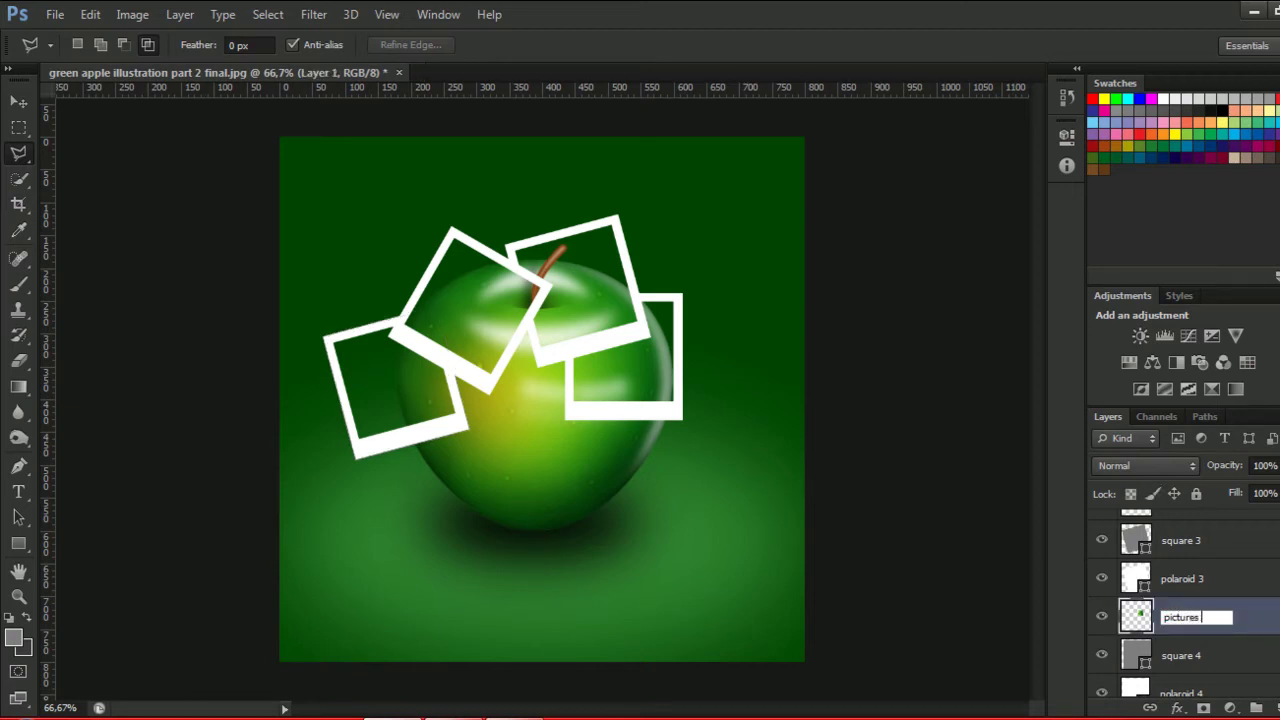
type("4")
key("Return")
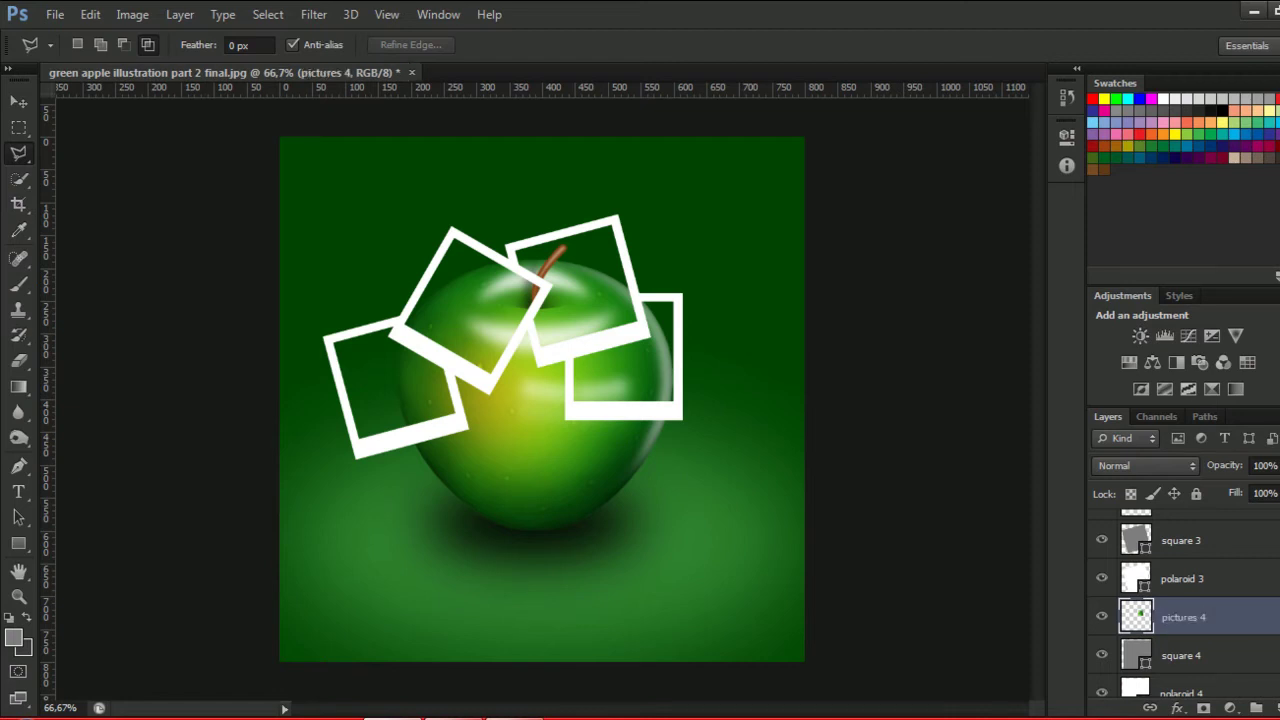
scroll(1184, 603, "down", 2)
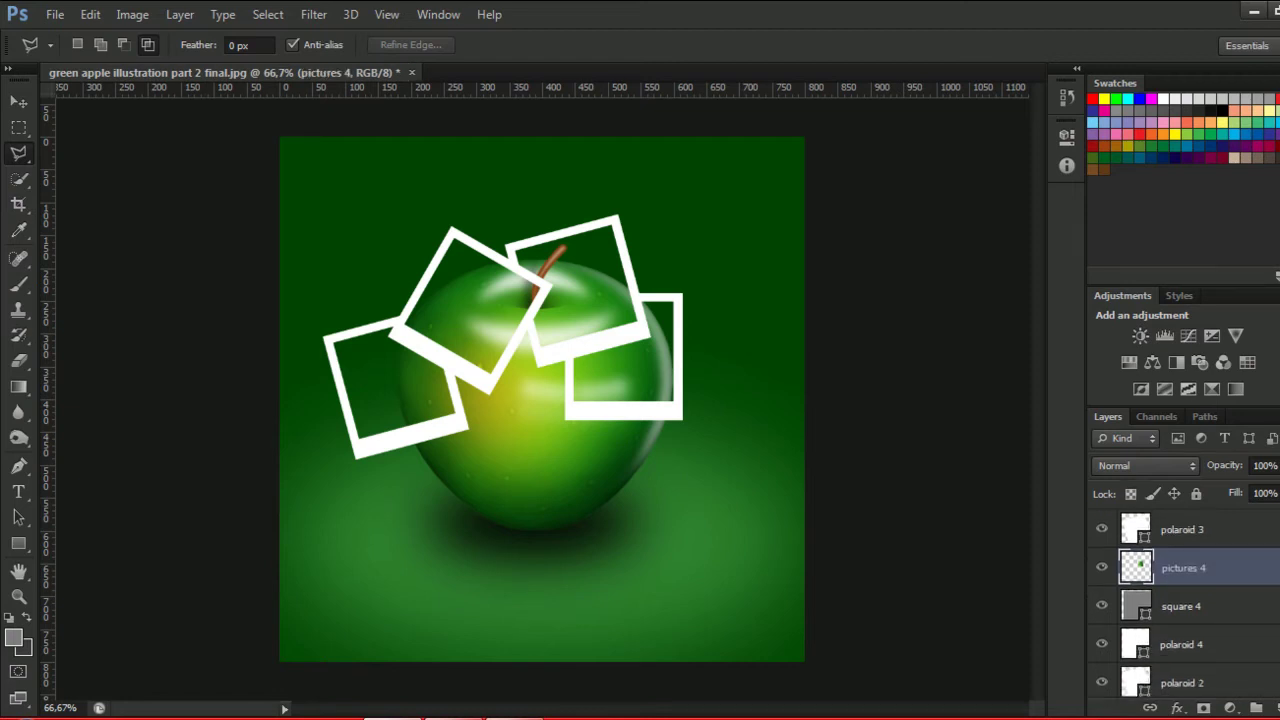
scroll(1184, 603, "down", 1)
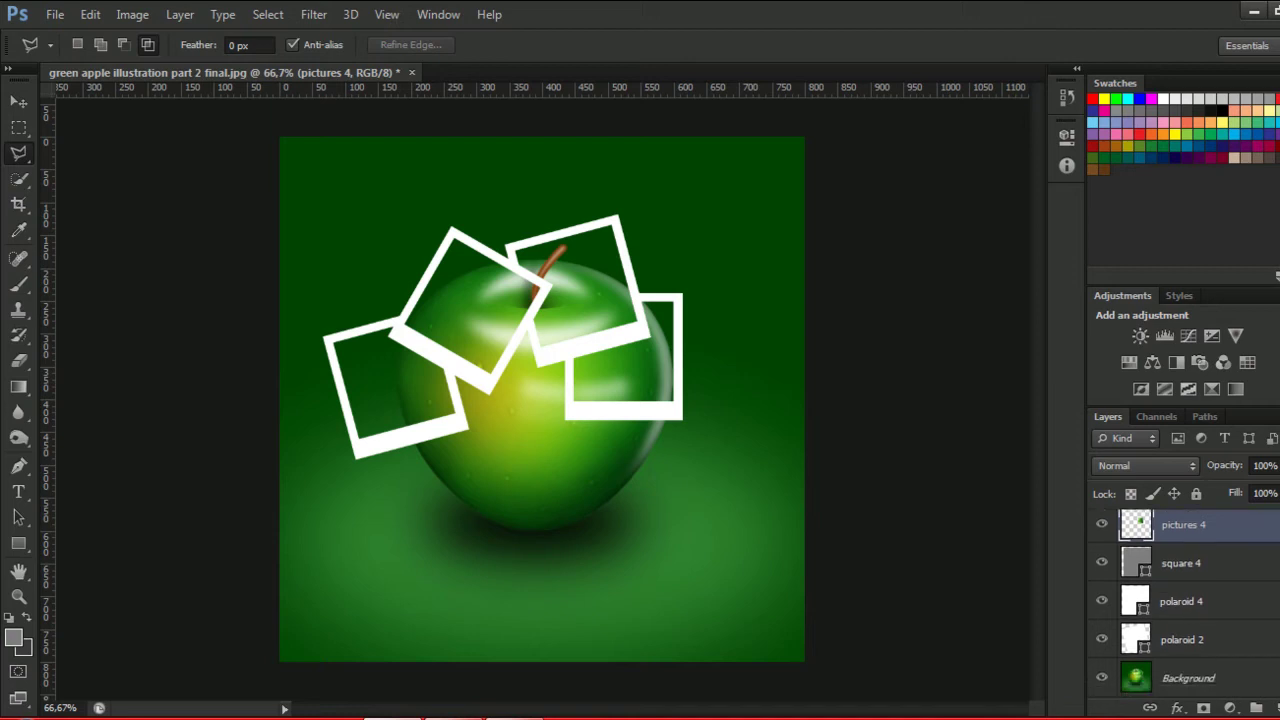
left_click(1211, 614)
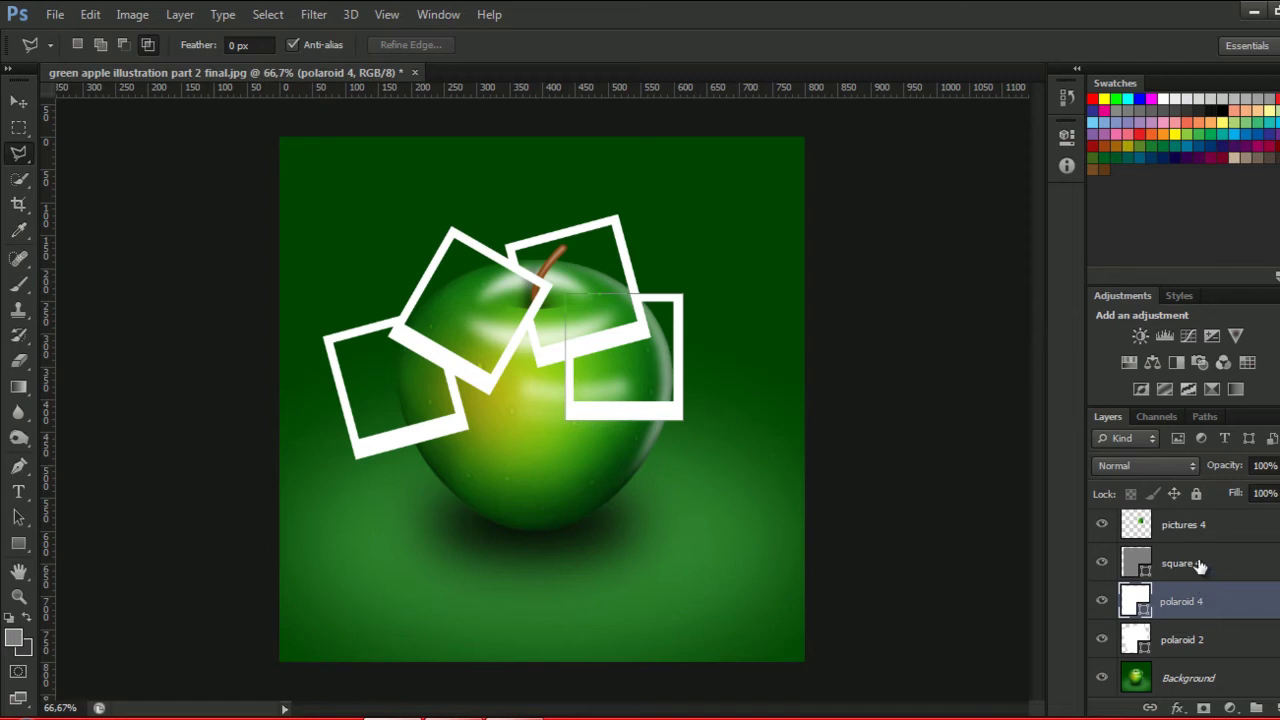
left_click(1199, 566, "shift")
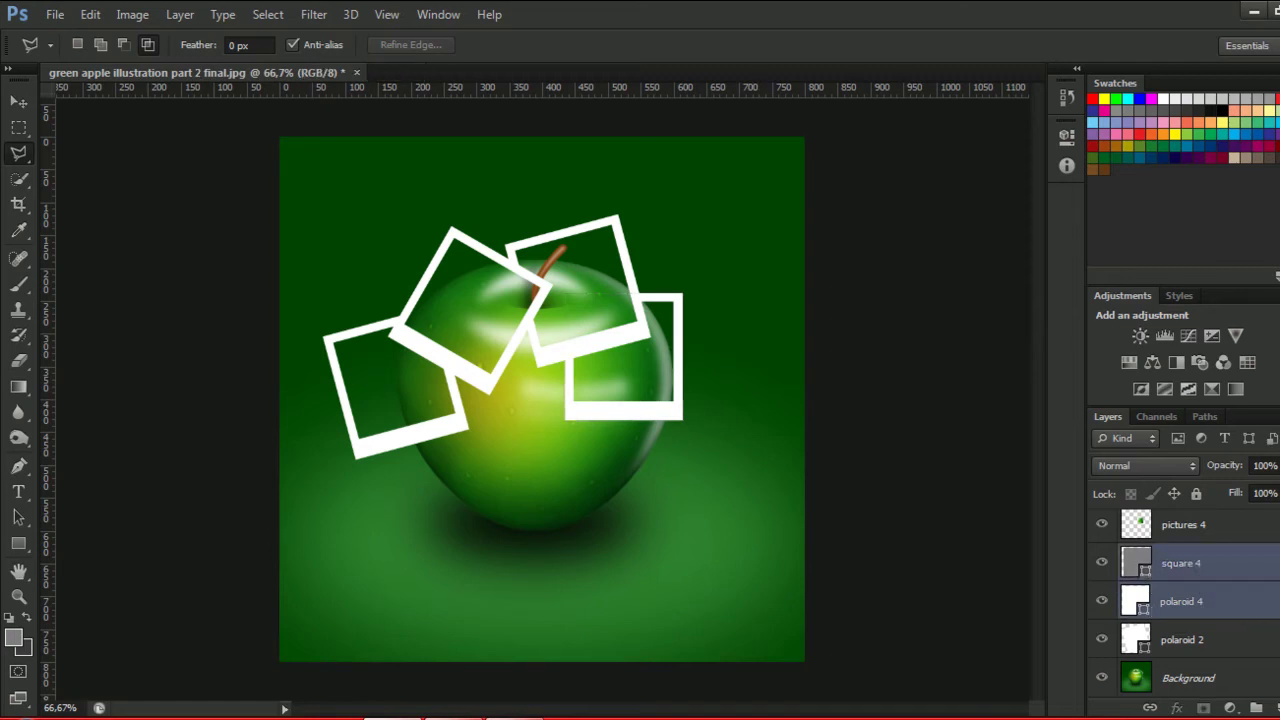
Duplicate the polaroid 4 and square 4 layers with Ctrl+J.
key("ctrl+j")
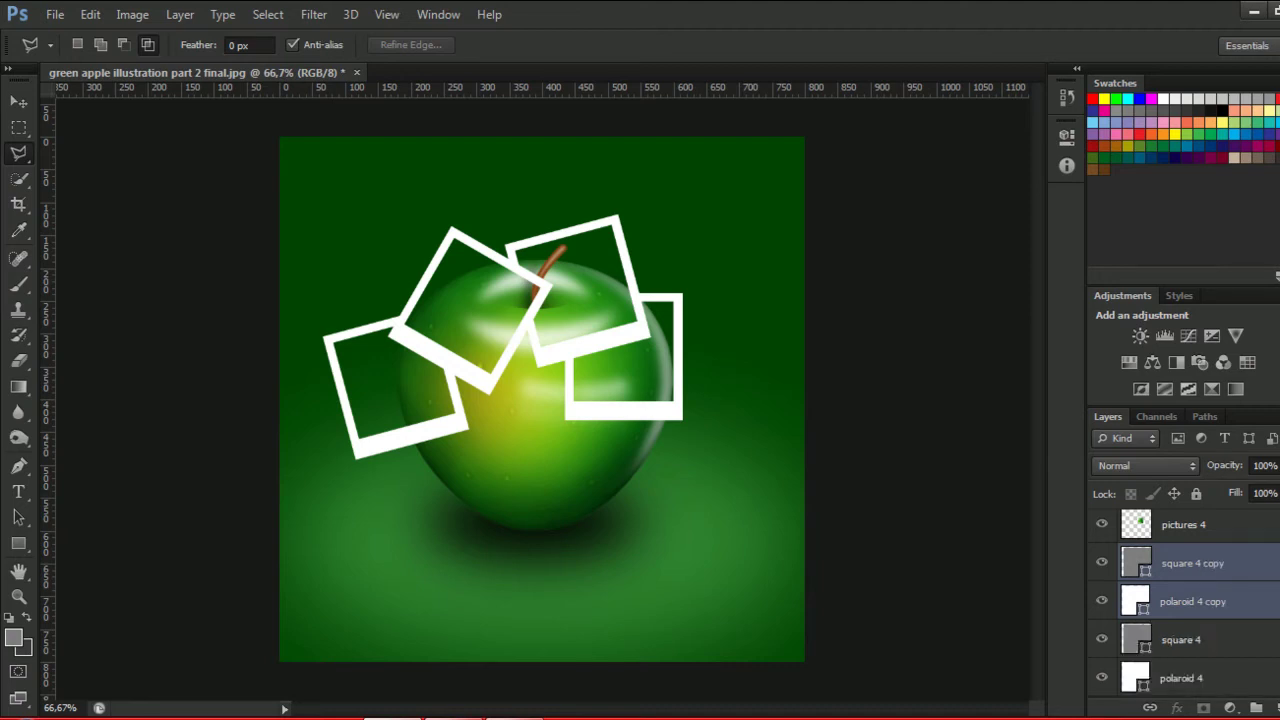
scroll(1180, 600, "up", 2)
scroll(1180, 600, "up", 2)
scroll(1180, 600, "up", 2)
scroll(1180, 600, "up", 2)
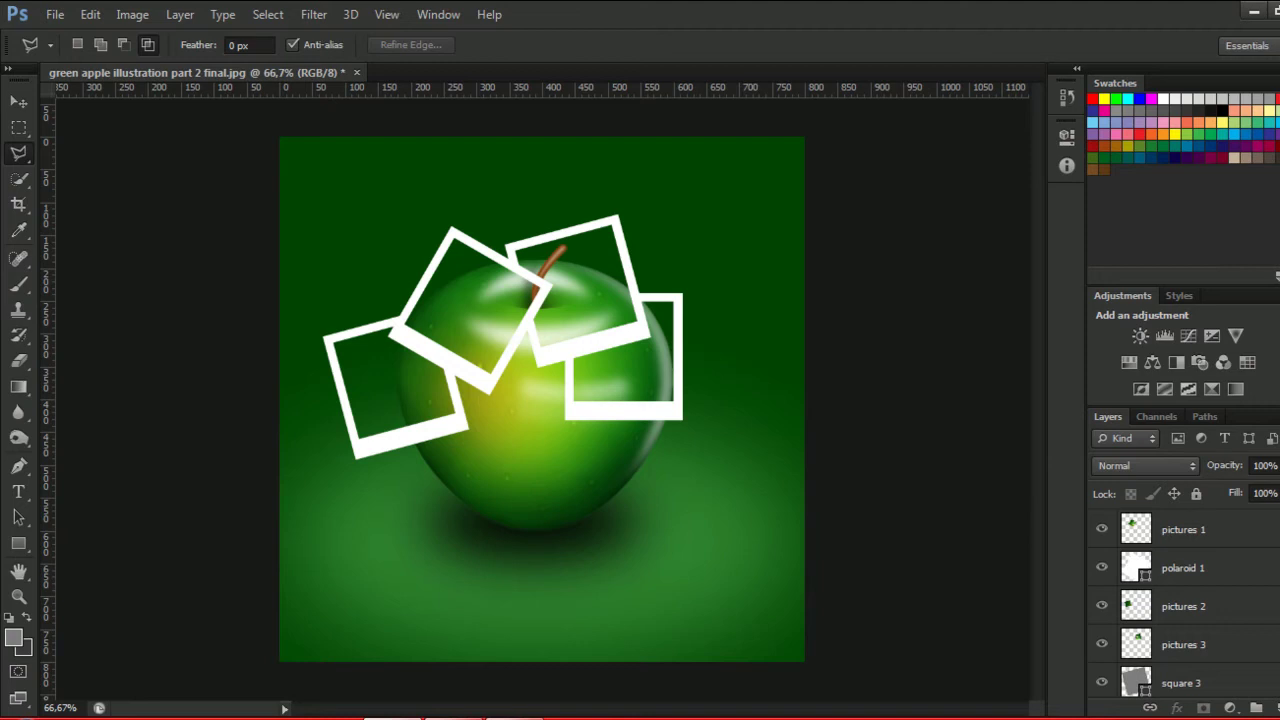
scroll(1180, 600, "down", 2)
scroll(1180, 600, "down", 1)
scroll(1180, 600, "down", 1)
scroll(1180, 600, "up", 1)
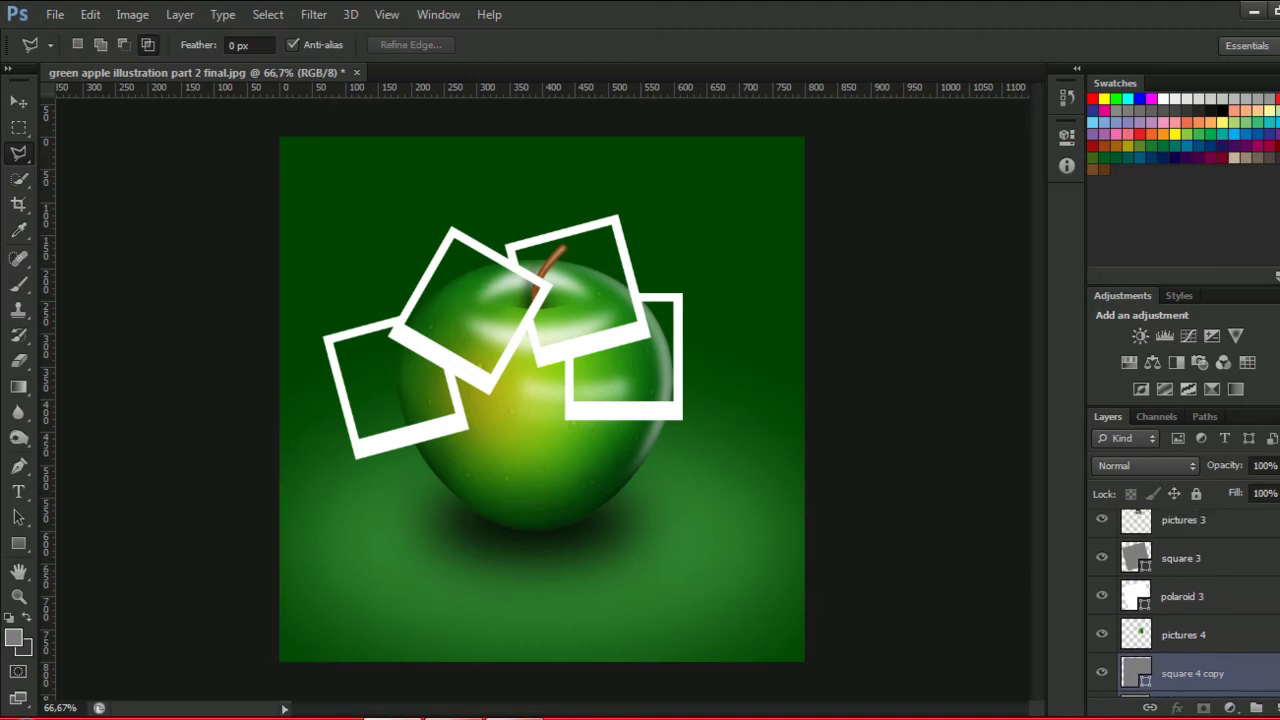
scroll(1180, 600, "down", 1)
scroll(1180, 600, "up", 1)
scroll(1180, 600, "up", 1)
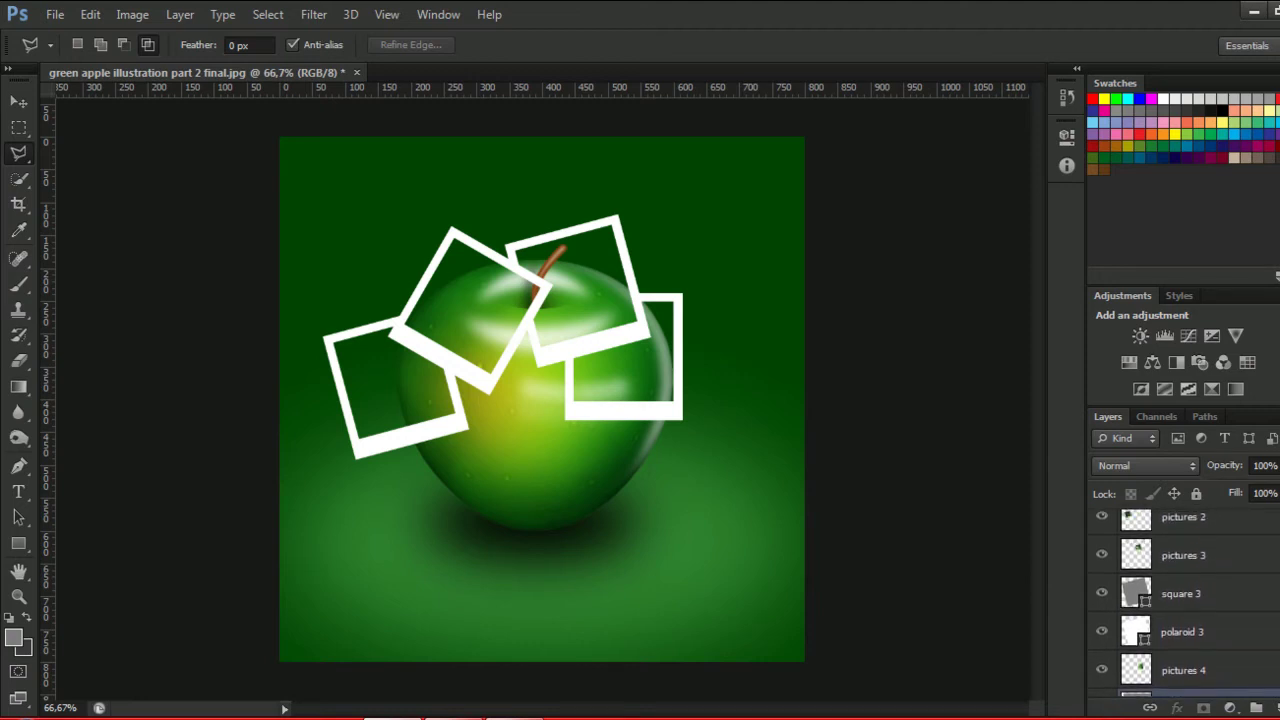
scroll(1180, 600, "up", 1)
scroll(1180, 600, "up", 1)
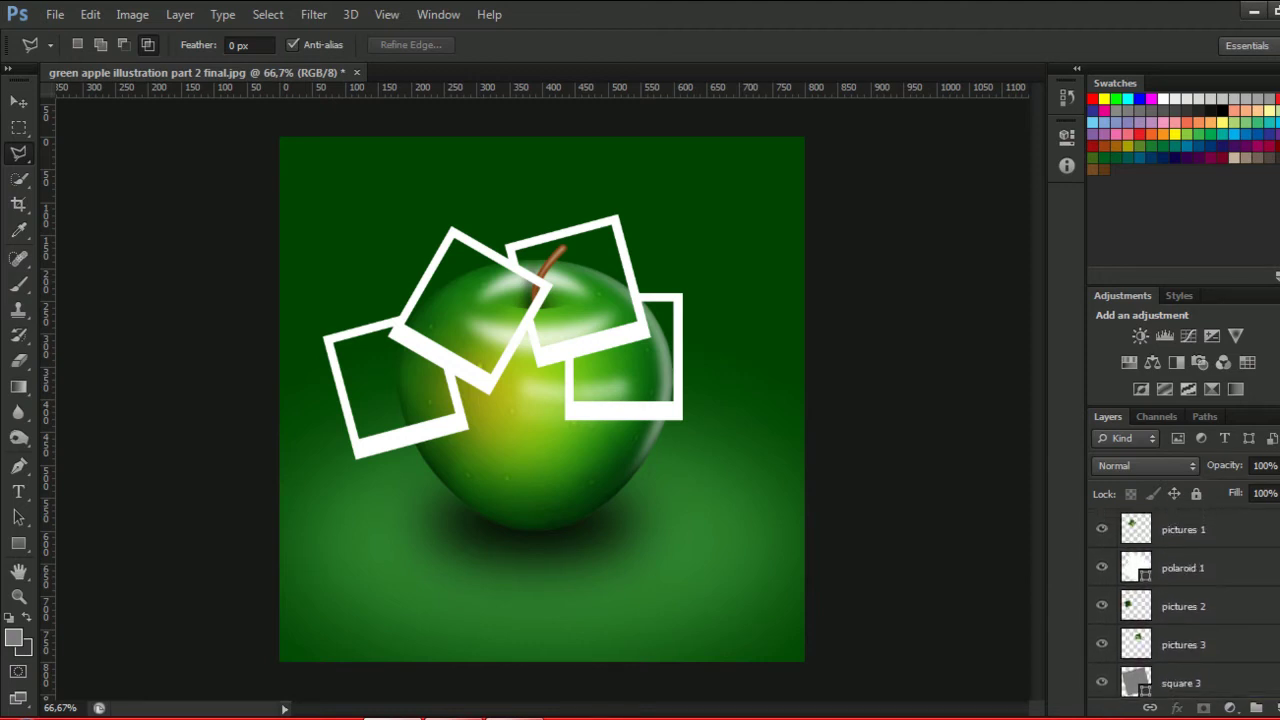
scroll(1180, 600, "down", 2)
scroll(1180, 600, "up", 2)
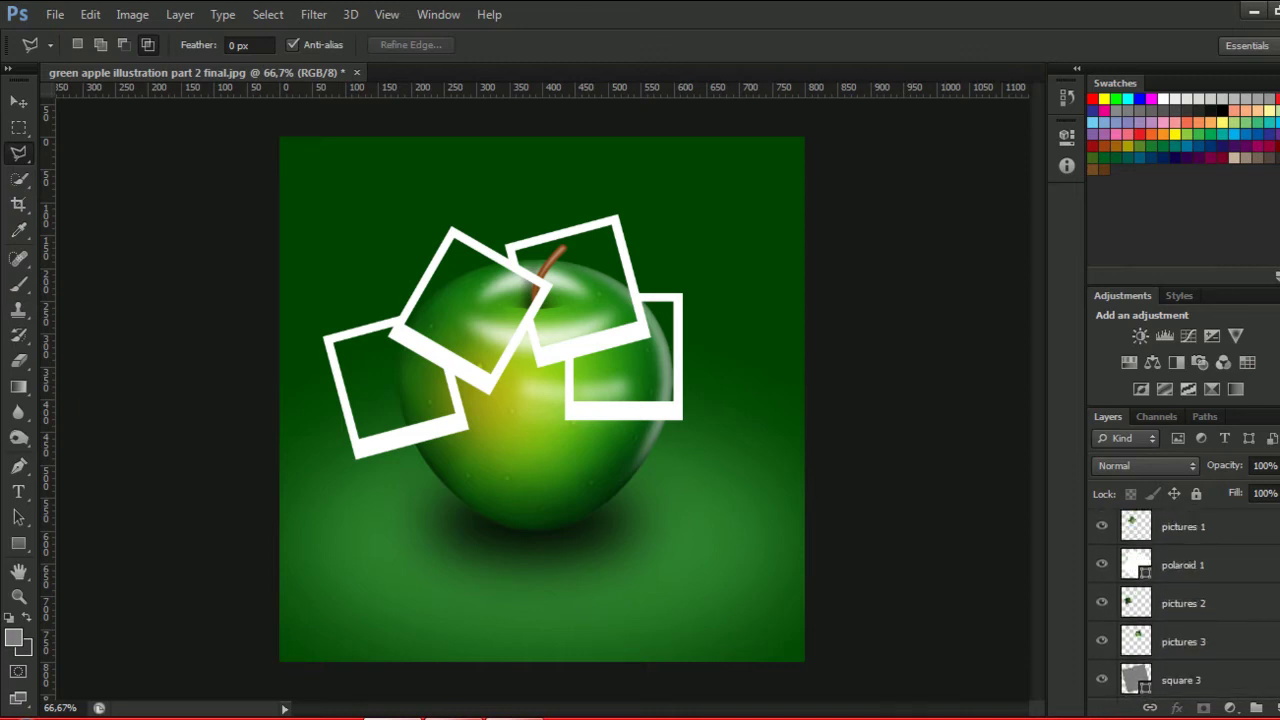
scroll(1180, 600, "down", 1)
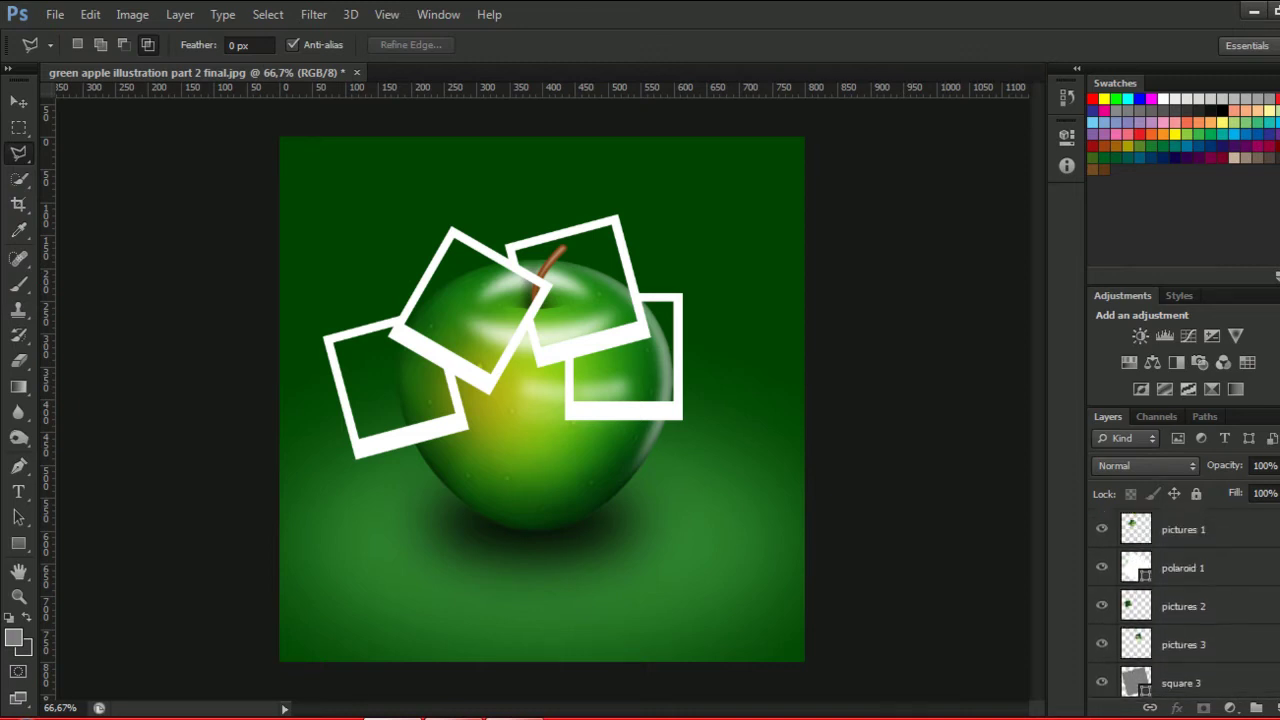
scroll(1180, 600, "down", 2)
scroll(1180, 600, "down", 2)
scroll(1180, 600, "down", 1)
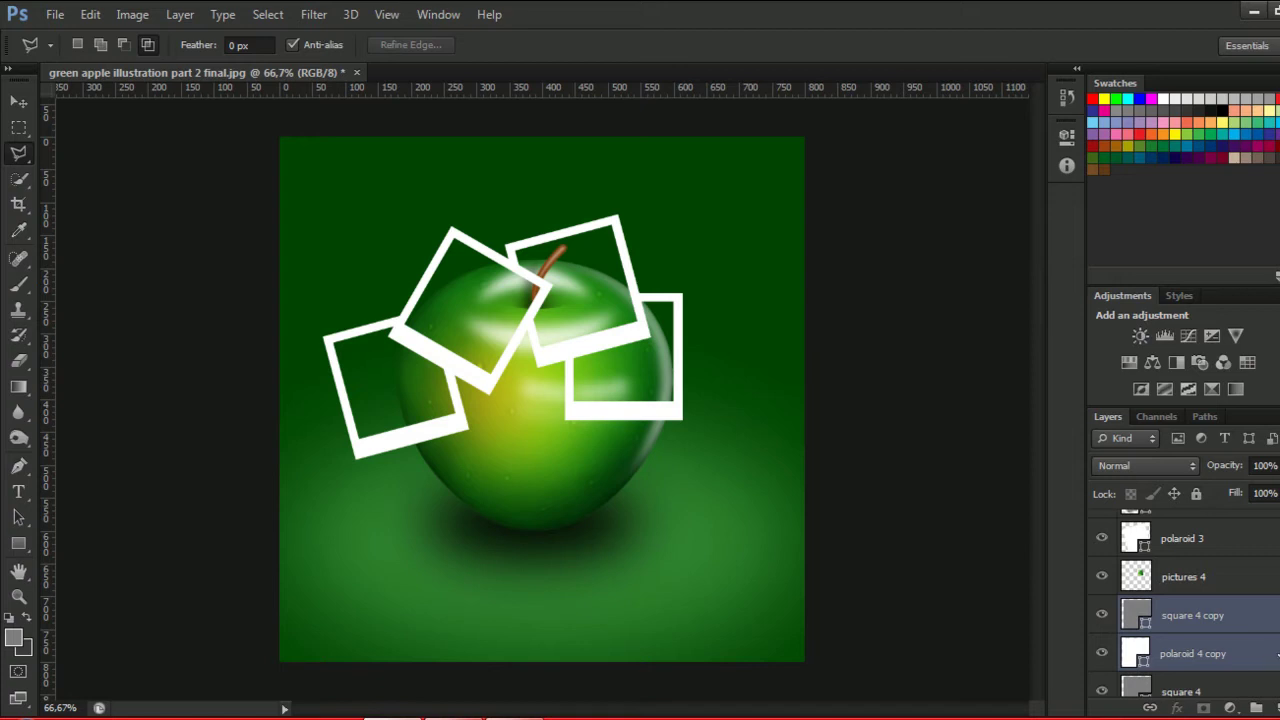
Drag the square 4 copy and polaroid 4 copy layers up above pictures 1.
left_click_drag(1276, 660, 1272, 557)
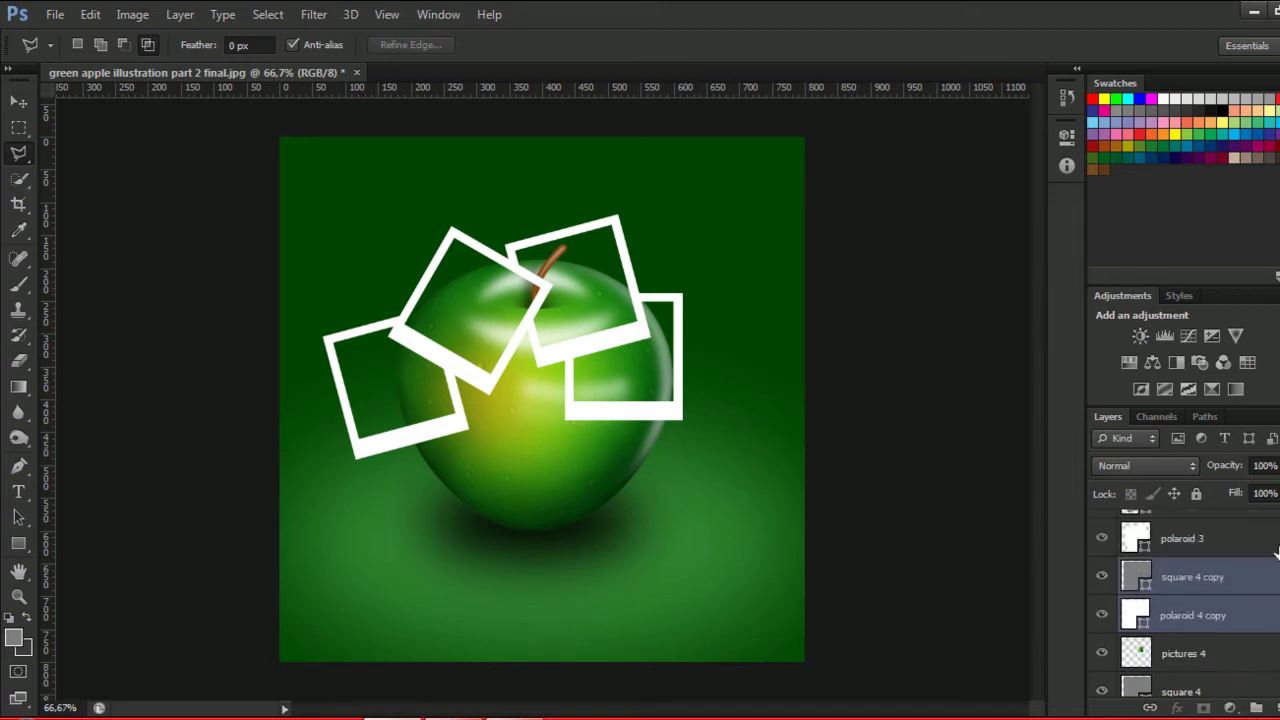
scroll(1264, 655, "up", 2)
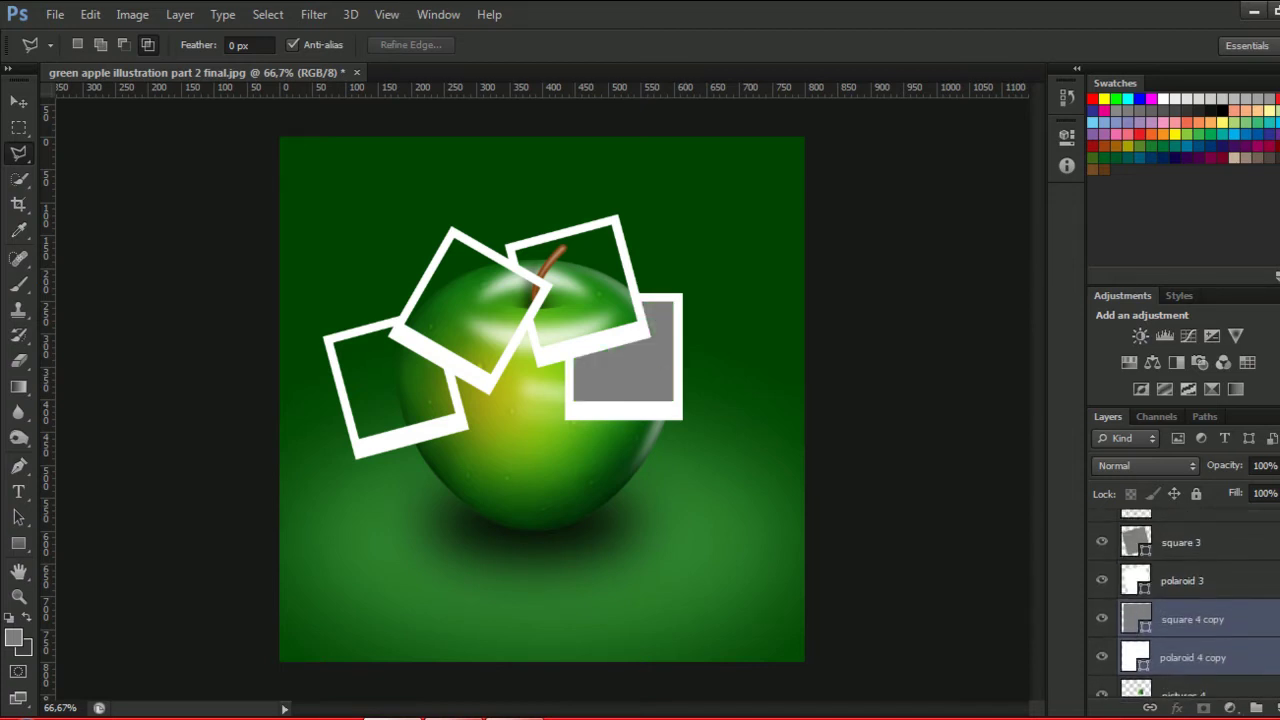
scroll(1264, 655, "up", 2)
scroll(1264, 655, "up", 1)
left_click_drag(1264, 655, 1262, 552)
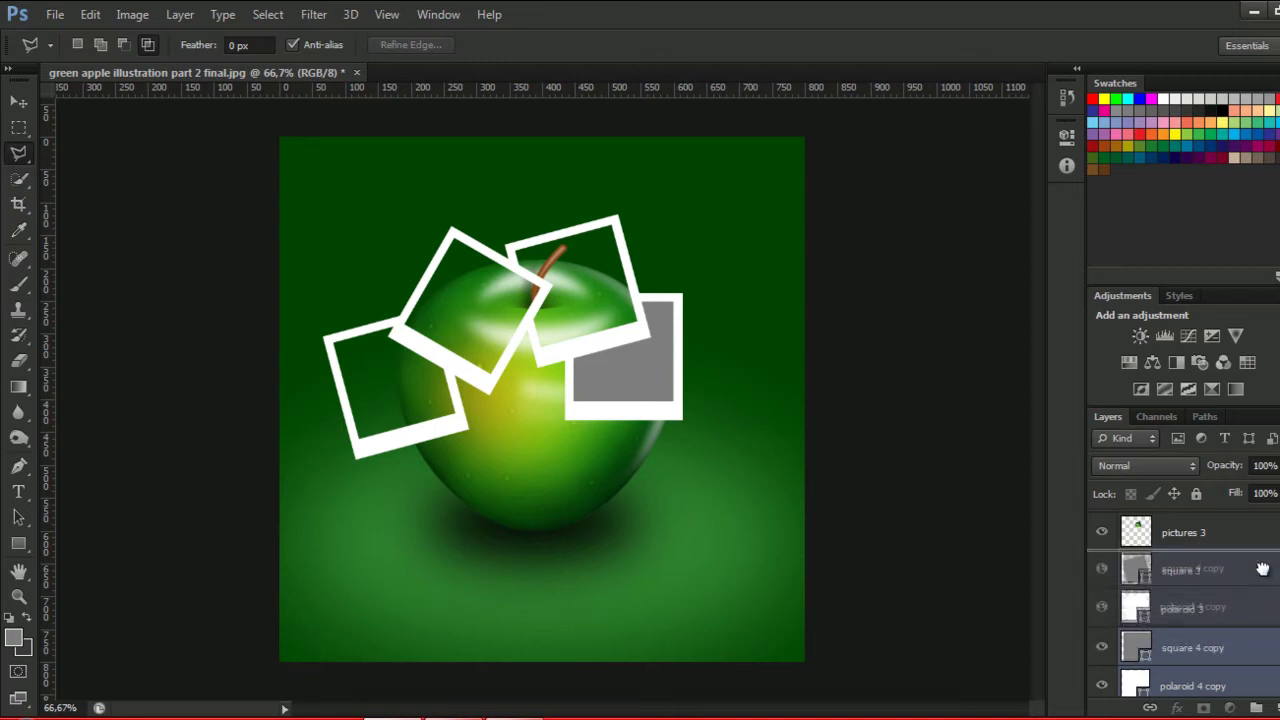
scroll(1262, 600, "up", 2)
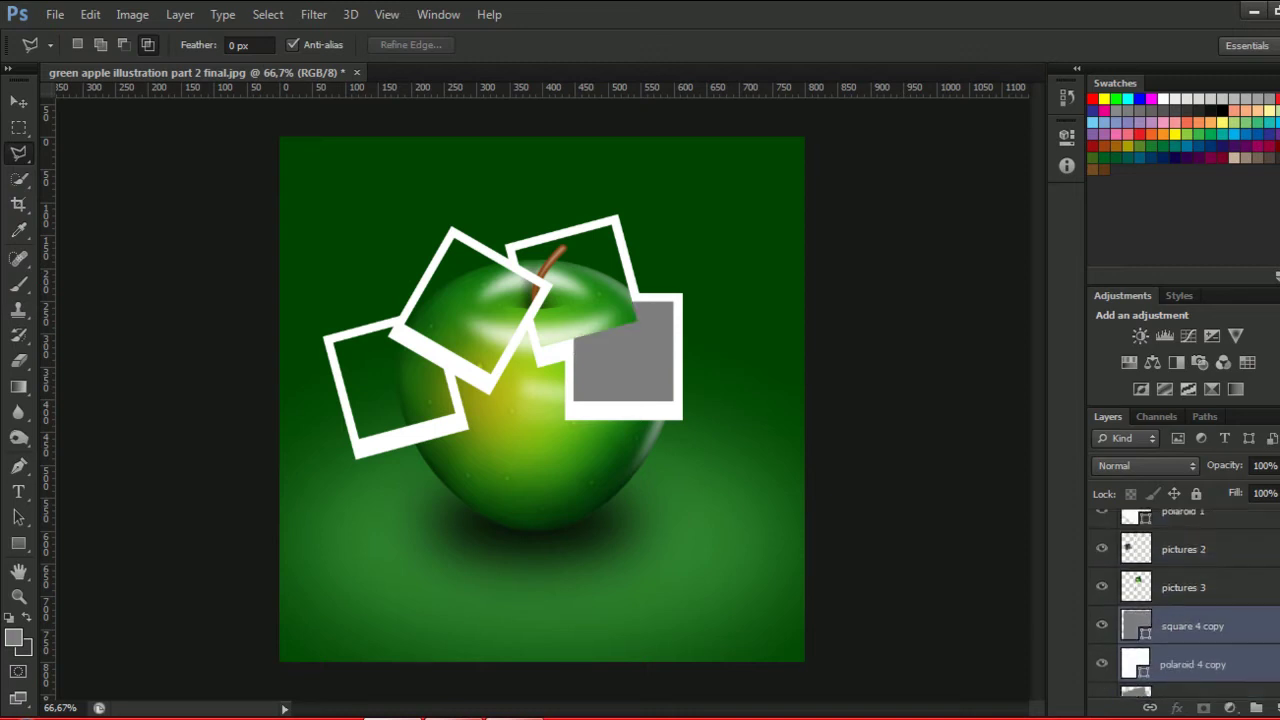
left_click_drag(1258, 640, 1249, 534)
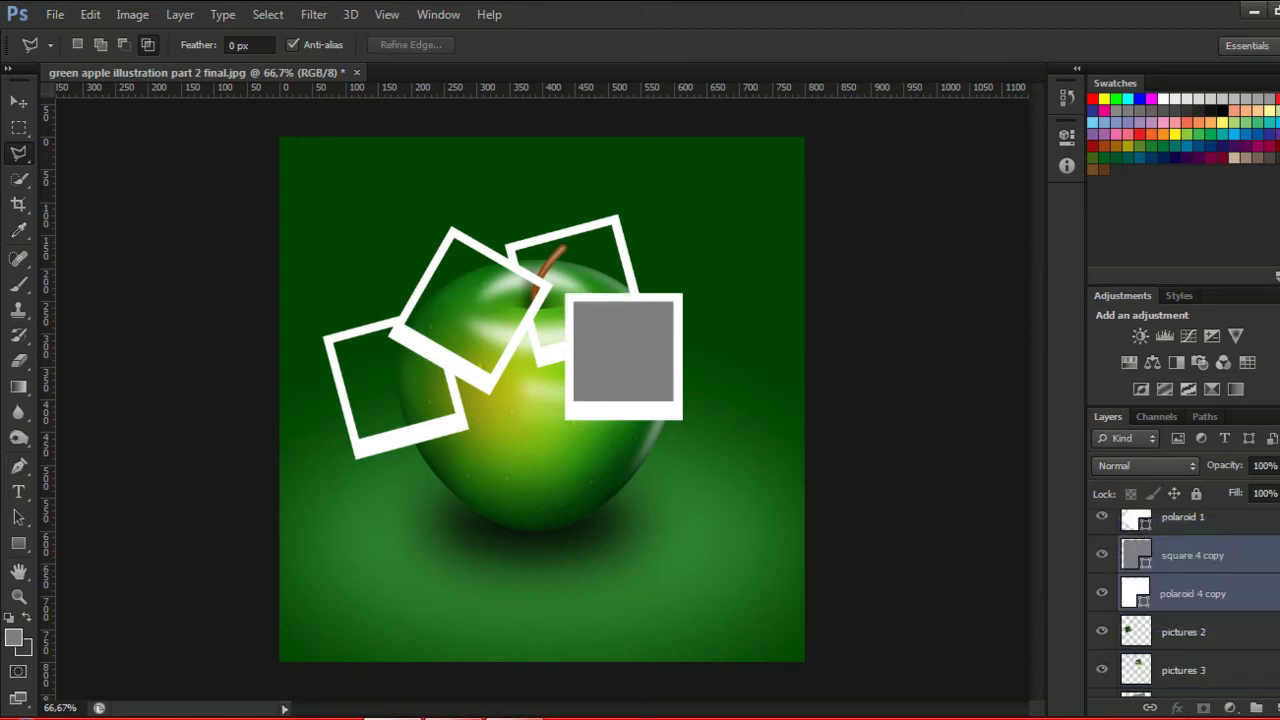
scroll(1260, 560, "up", 1)
mouse_move(1240, 606)
left_mouse_down()
mouse_move(1230, 534)
mouse_move(1230, 625)
left_mouse_up()
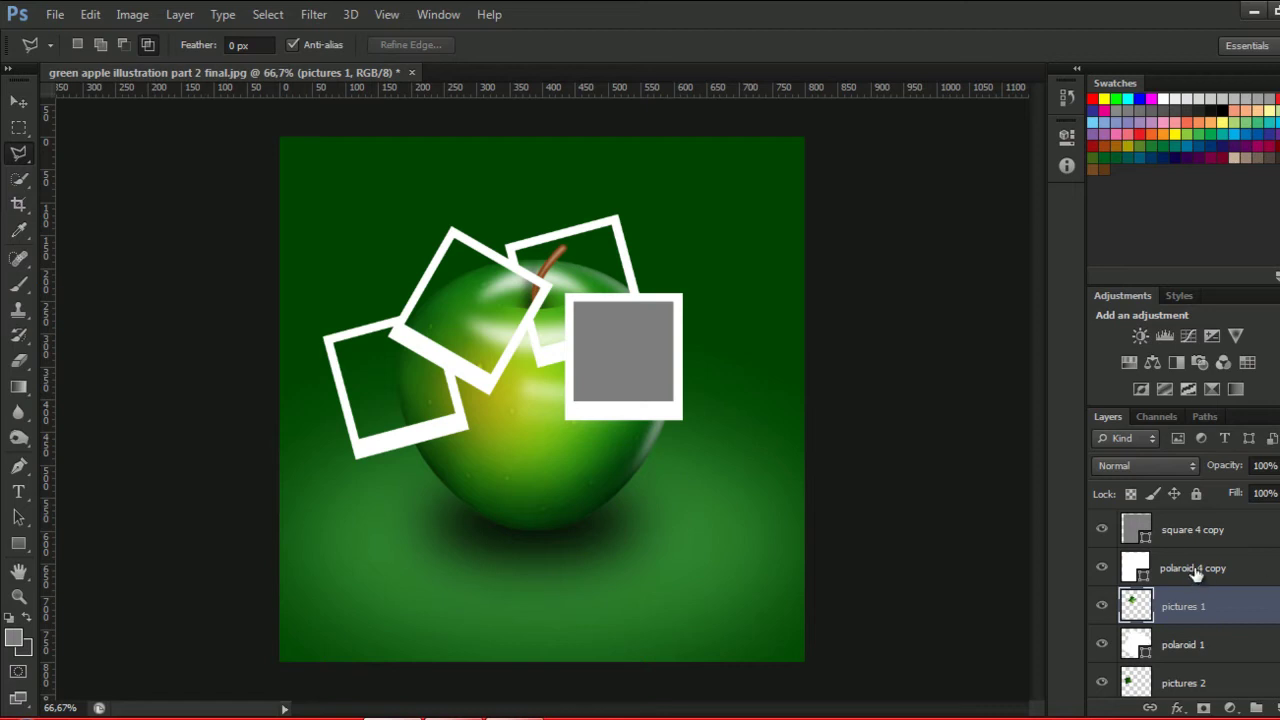
Rename 'polaroid 4 copy' to polaroid 5 and 'square 4 copy' to square 5.
left_click(1196, 572)
double_click(1196, 568)
key("End")
key("BackSpace")
key("BackSpace")
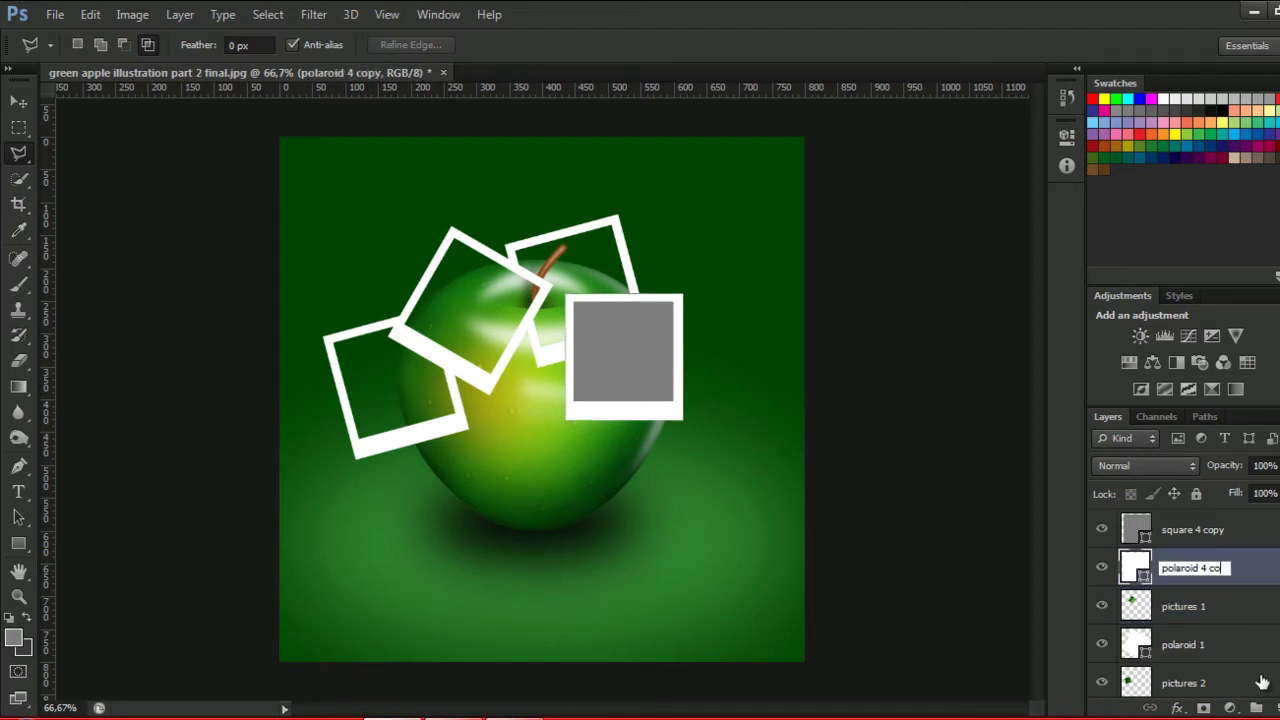
double_click(1210, 530)
key("End")
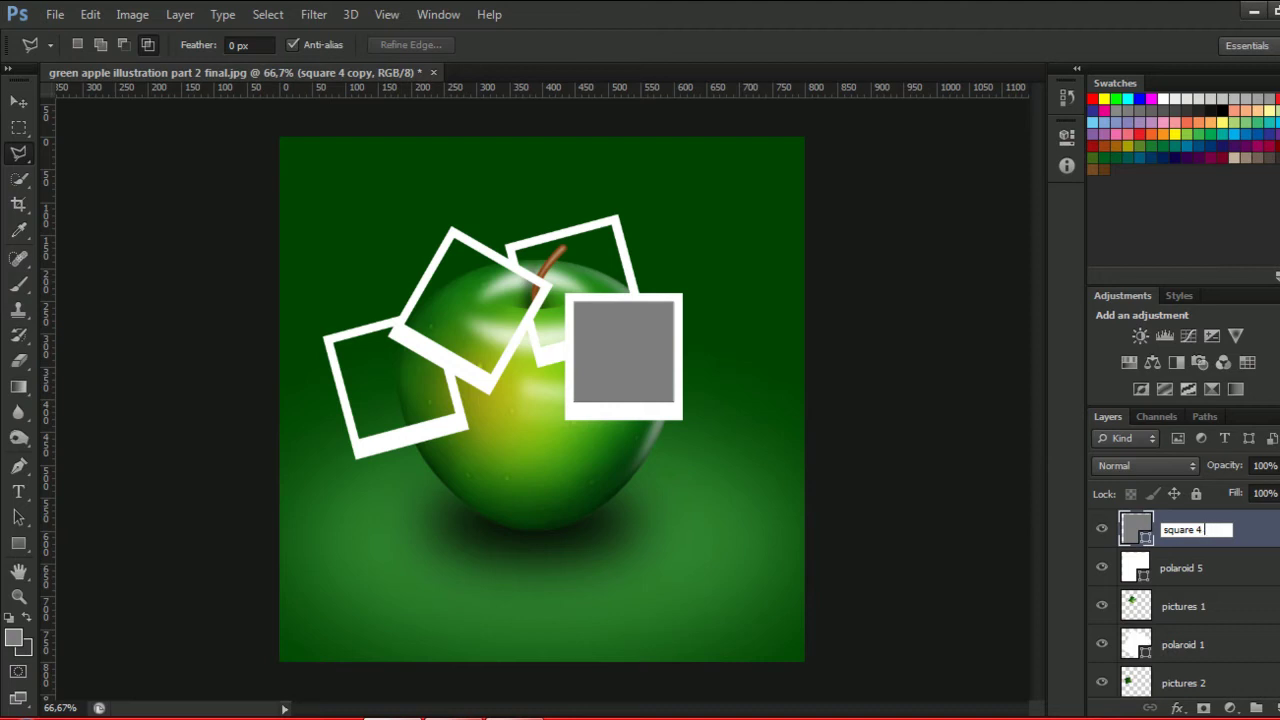
type("5")
key("Return")
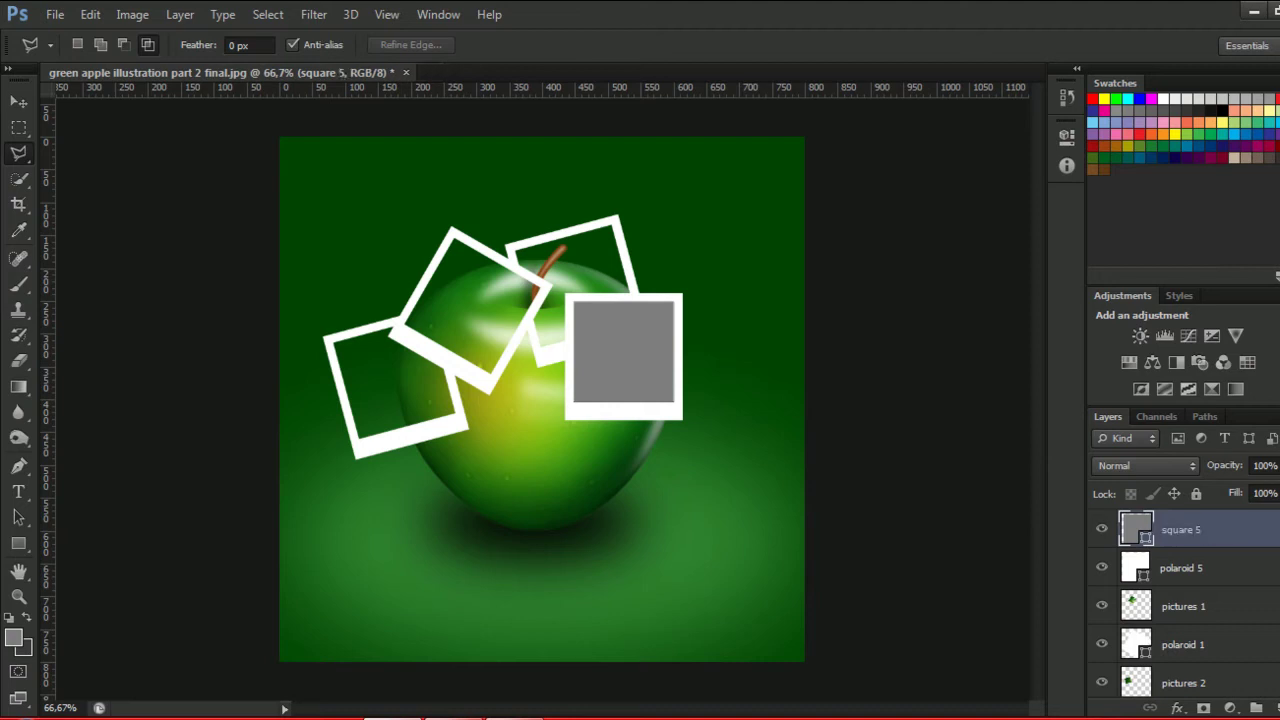
Copy the apple area inside square 5's outline from Background to a new layer named 'pictures 5'.
left_click(1137, 530, "ctrl")
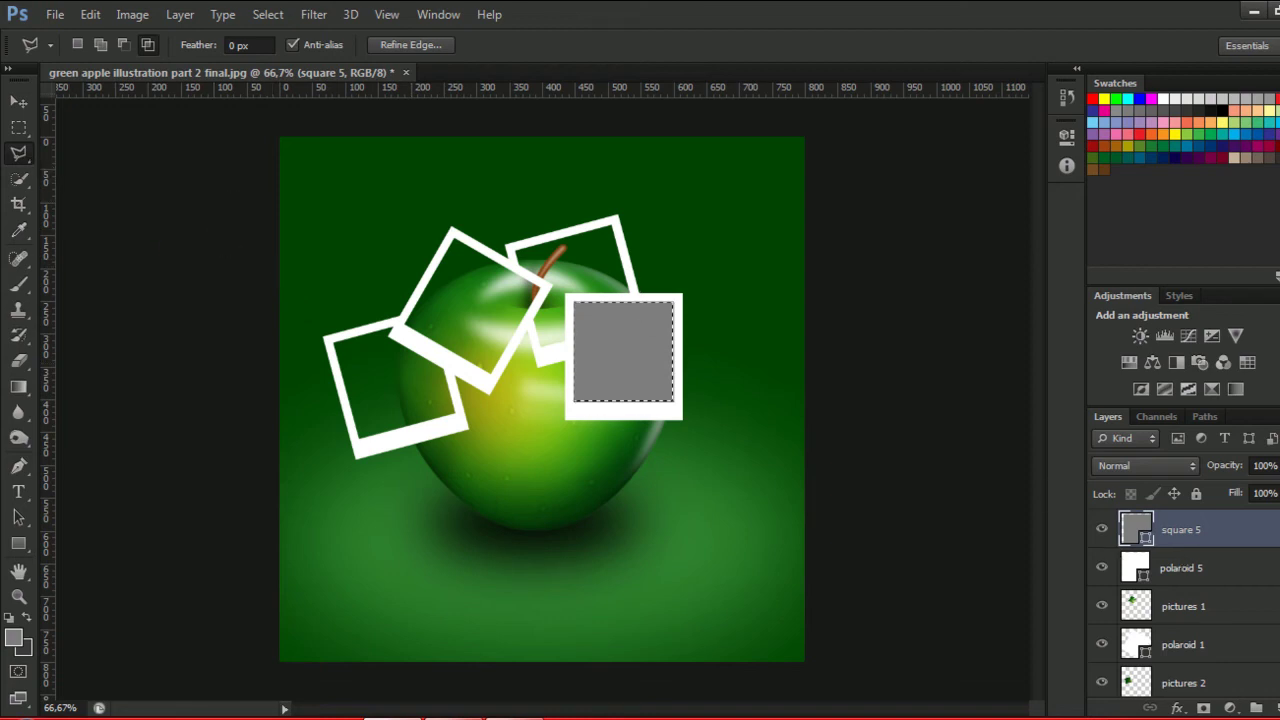
scroll(1232, 672, "down", 5)
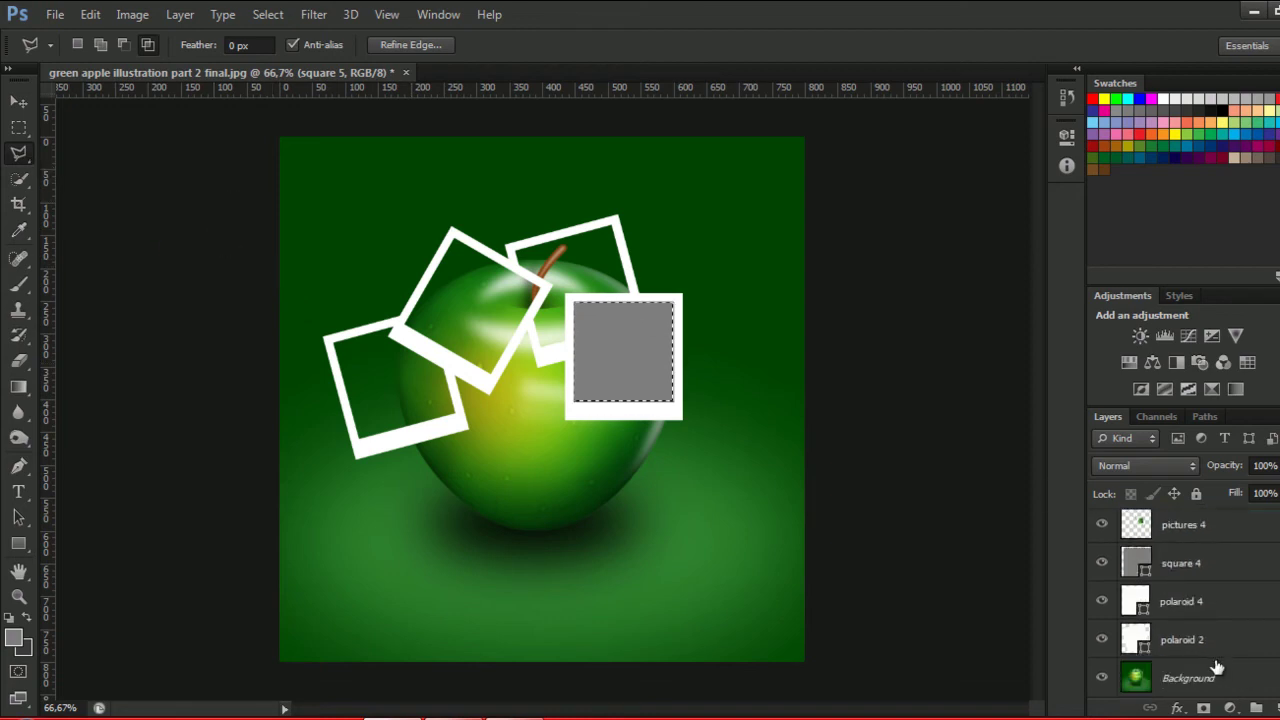
left_click(1186, 684)
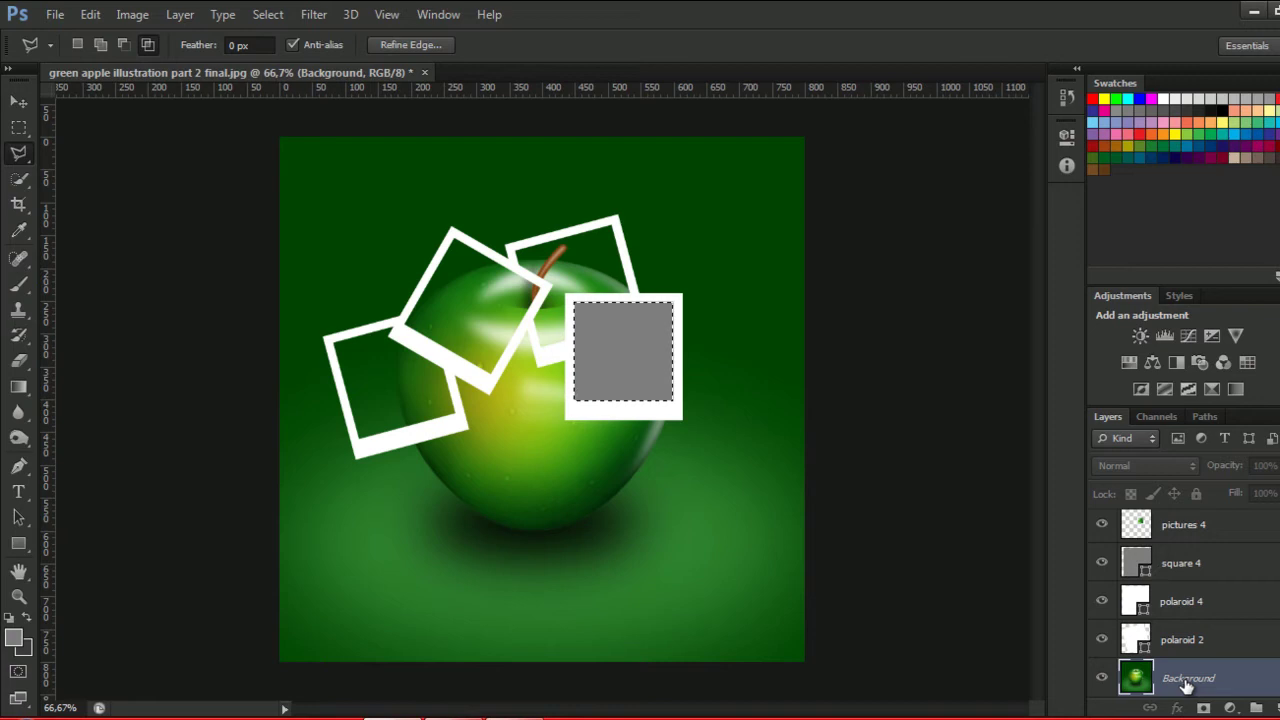
right_click(625, 356)
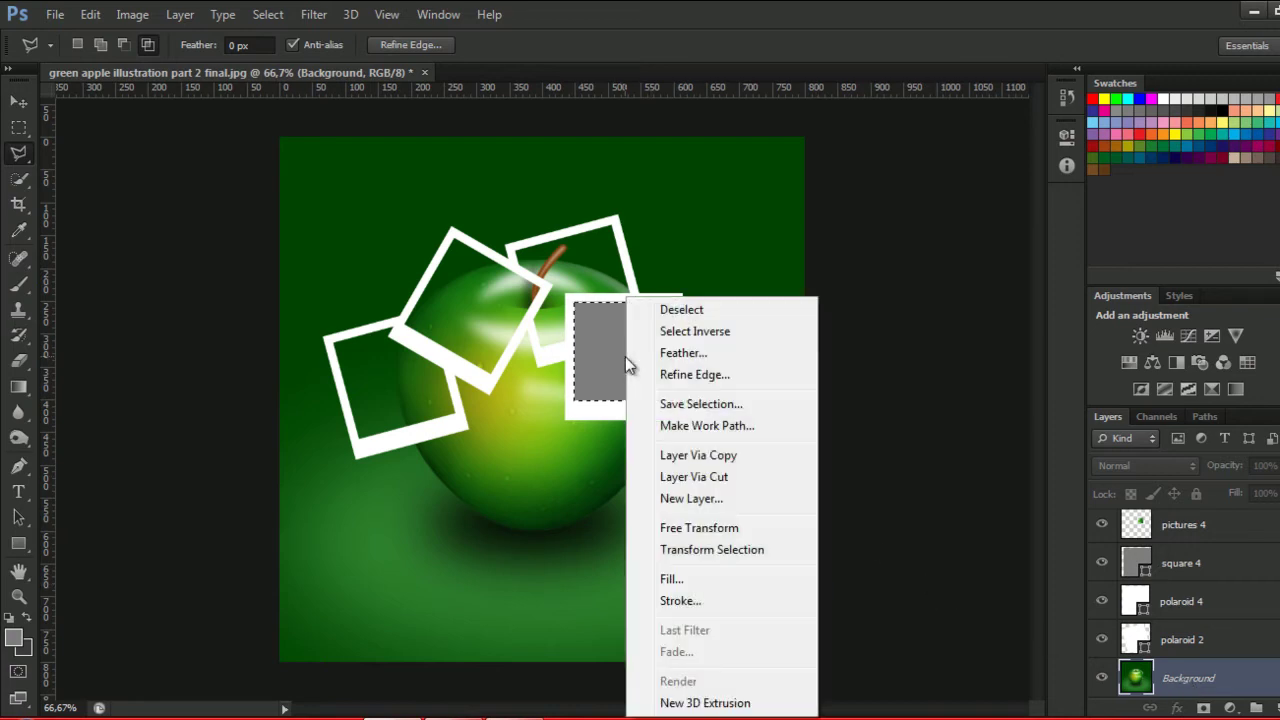
left_click(700, 457)
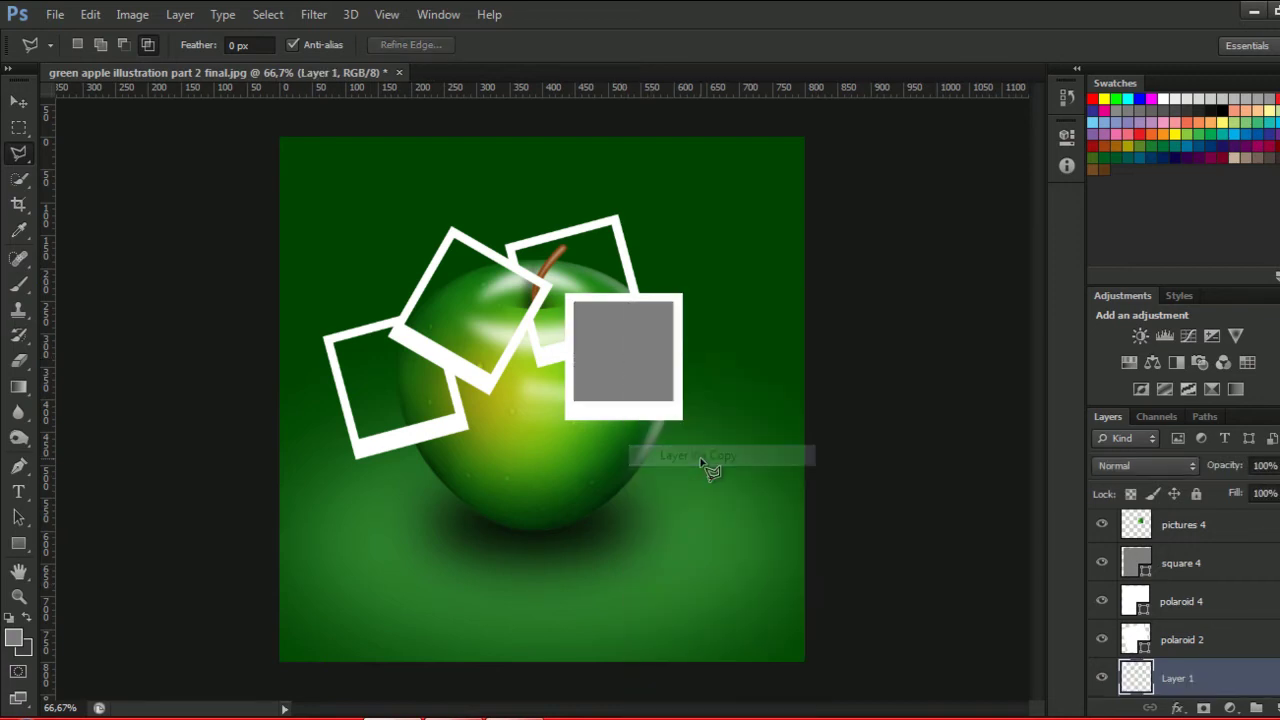
double_click(1181, 679)
type("pictures 5")
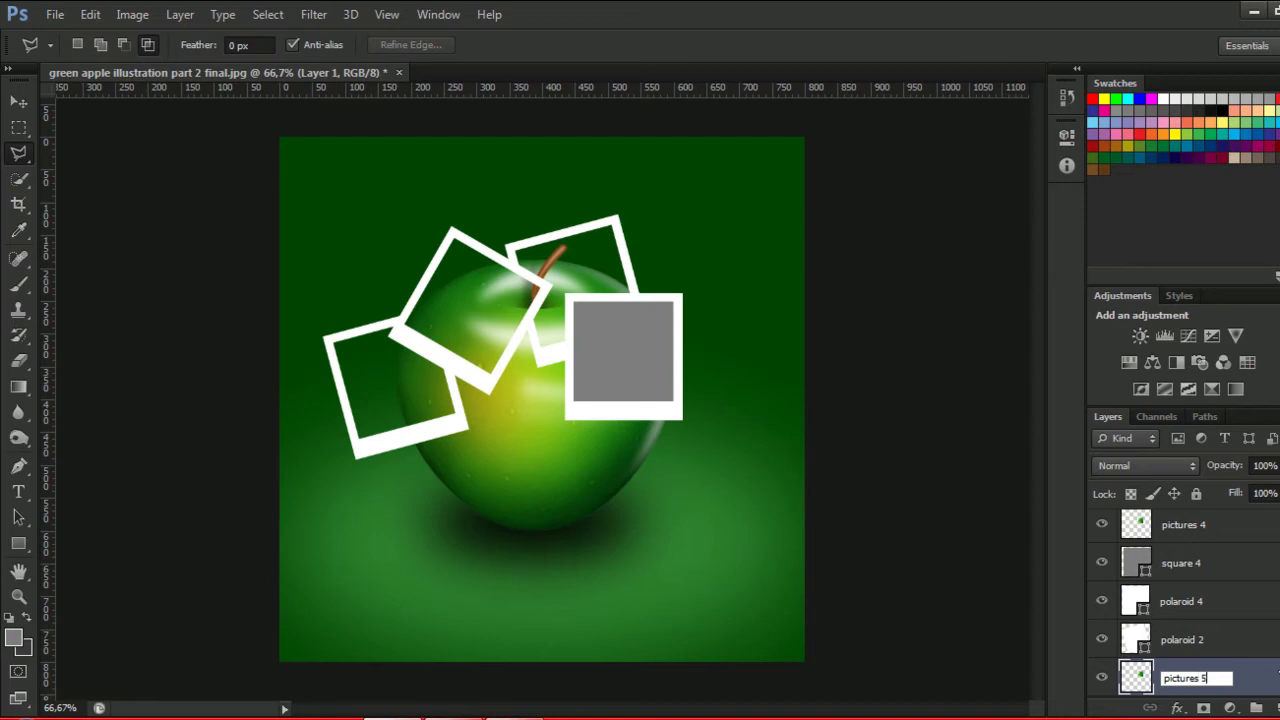
key("Return")
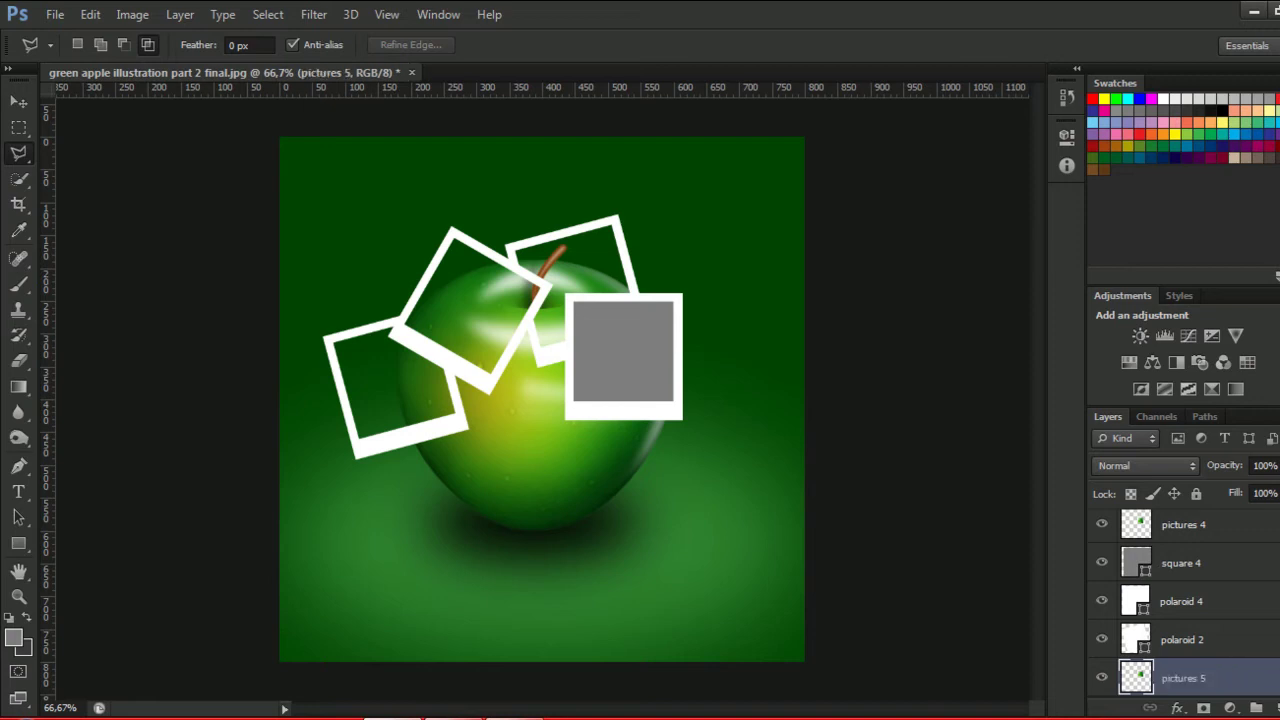
Move pictures 5 above square 5 in the layer stack and select it with polaroid 5.
left_click_drag(1222, 687, 1236, 520)
key("ctrl+bracketleft")
key("ctrl+bracketleft")
key("ctrl+bracketleft")
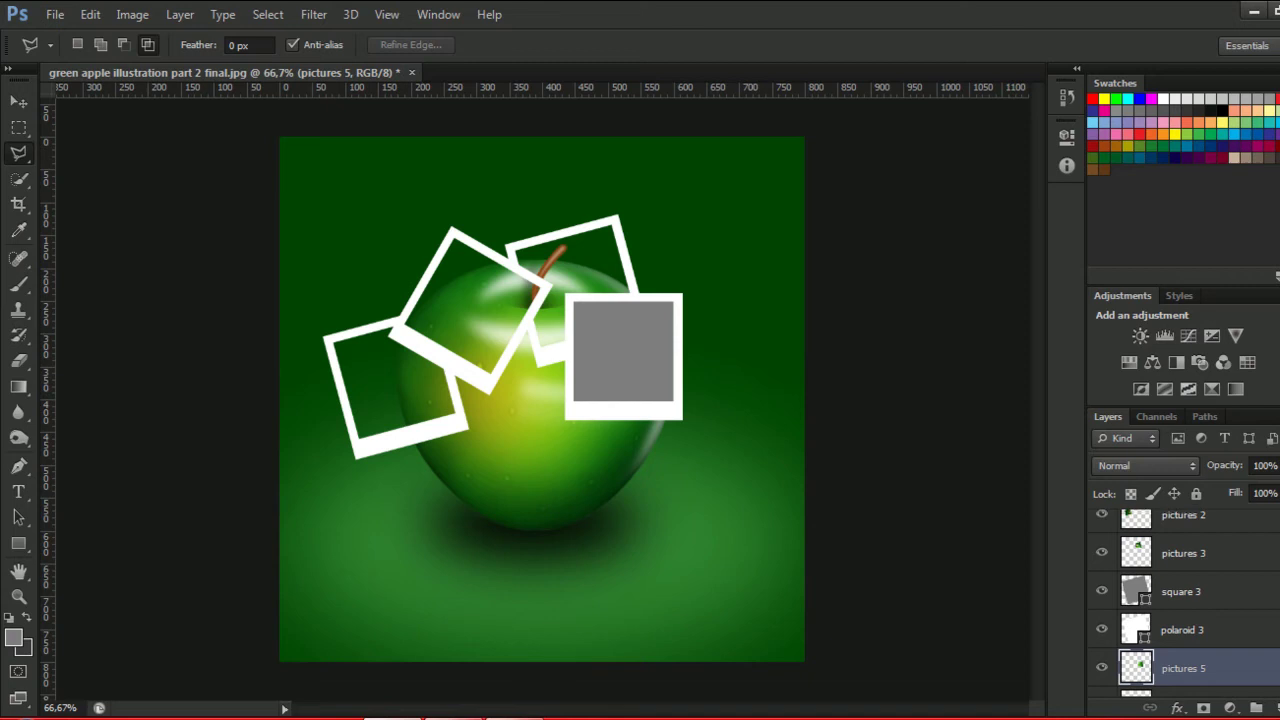
left_click_drag(1256, 678, 1262, 540)
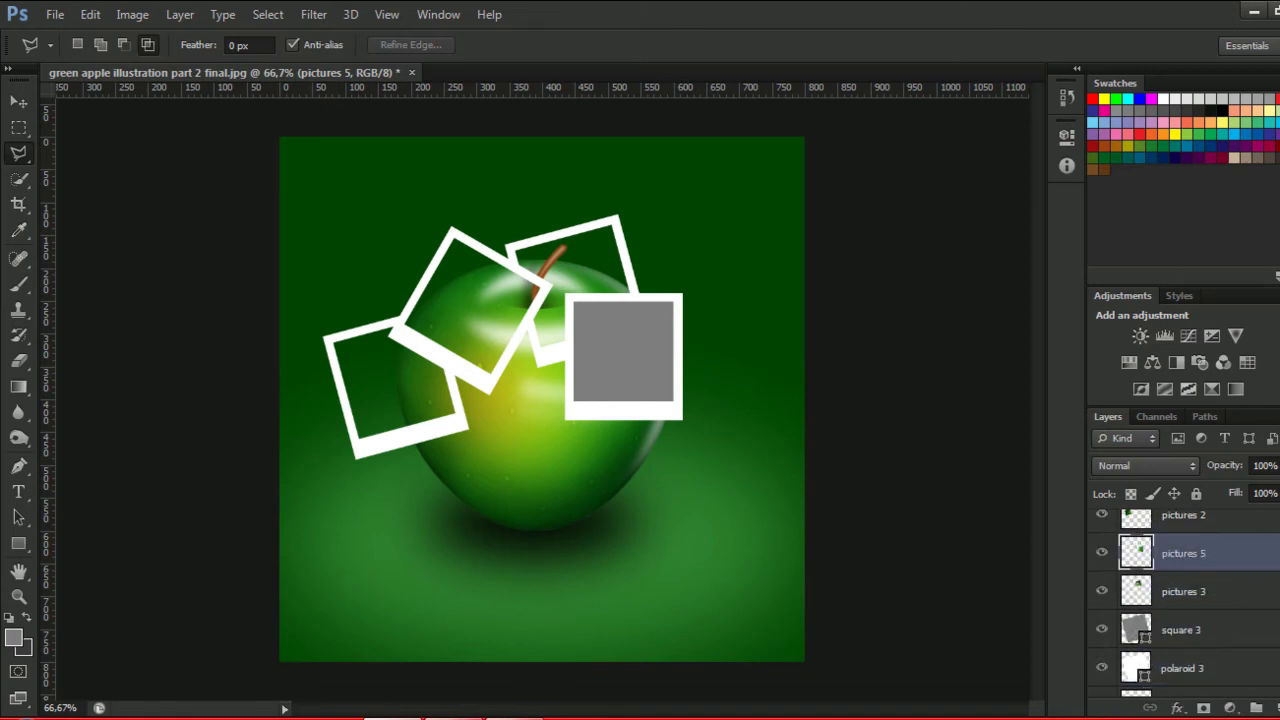
scroll(1185, 600, "up", 2)
scroll(1185, 600, "up", 2)
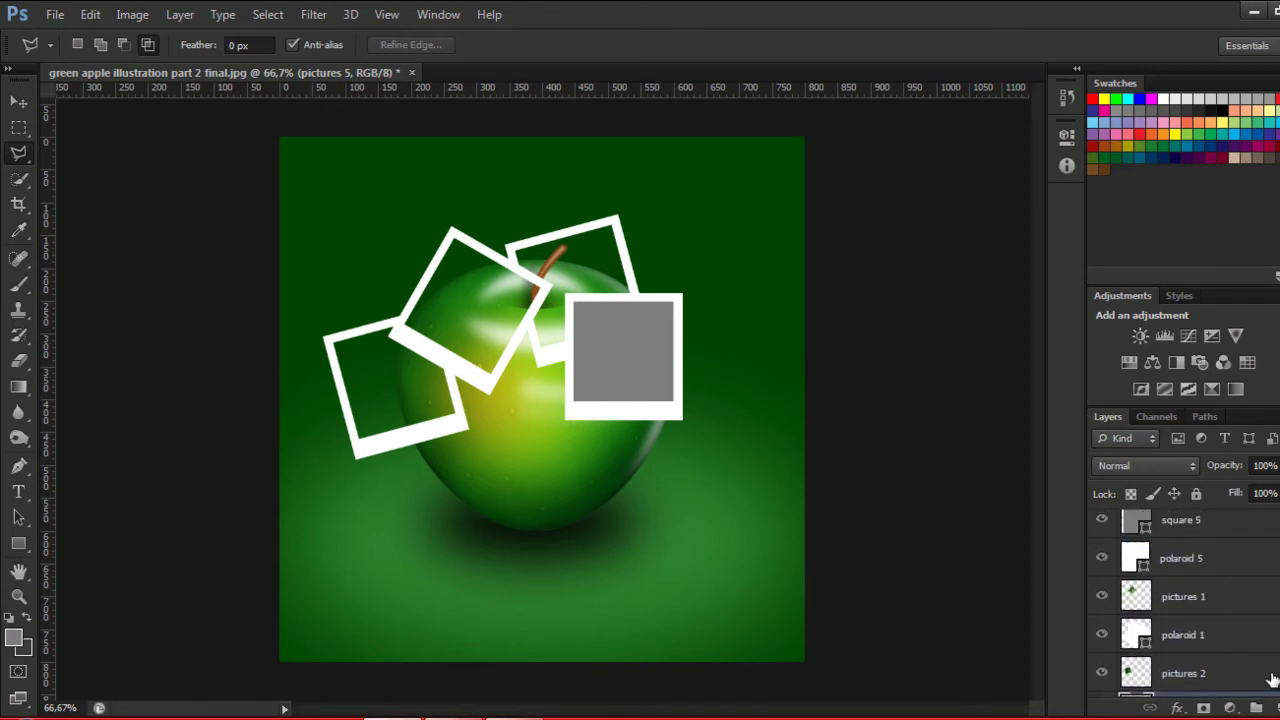
scroll(1265, 665, "down", 1)
left_click_drag(1241, 678, 1243, 532)
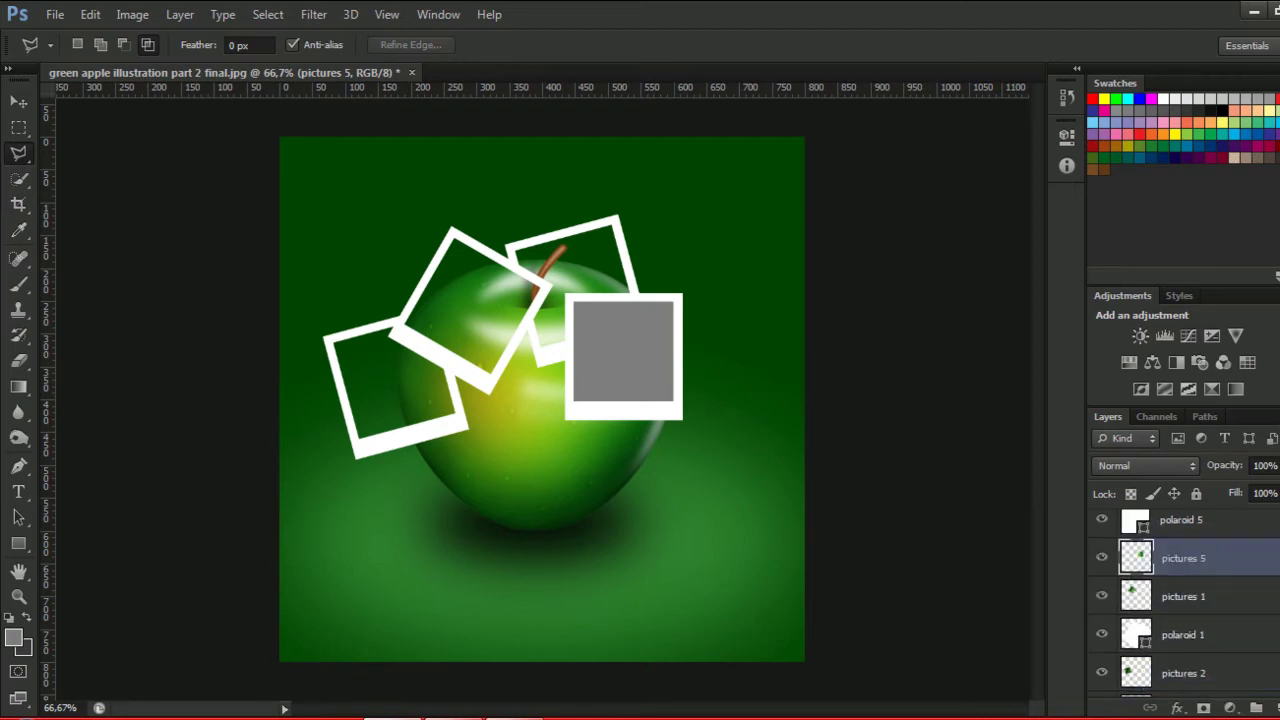
scroll(1184, 603, "up", 1)
mouse_move(1214, 606)
left_mouse_down()
mouse_move(1200, 537)
mouse_move(1185, 535)
mouse_move(1182, 582)
left_mouse_up()
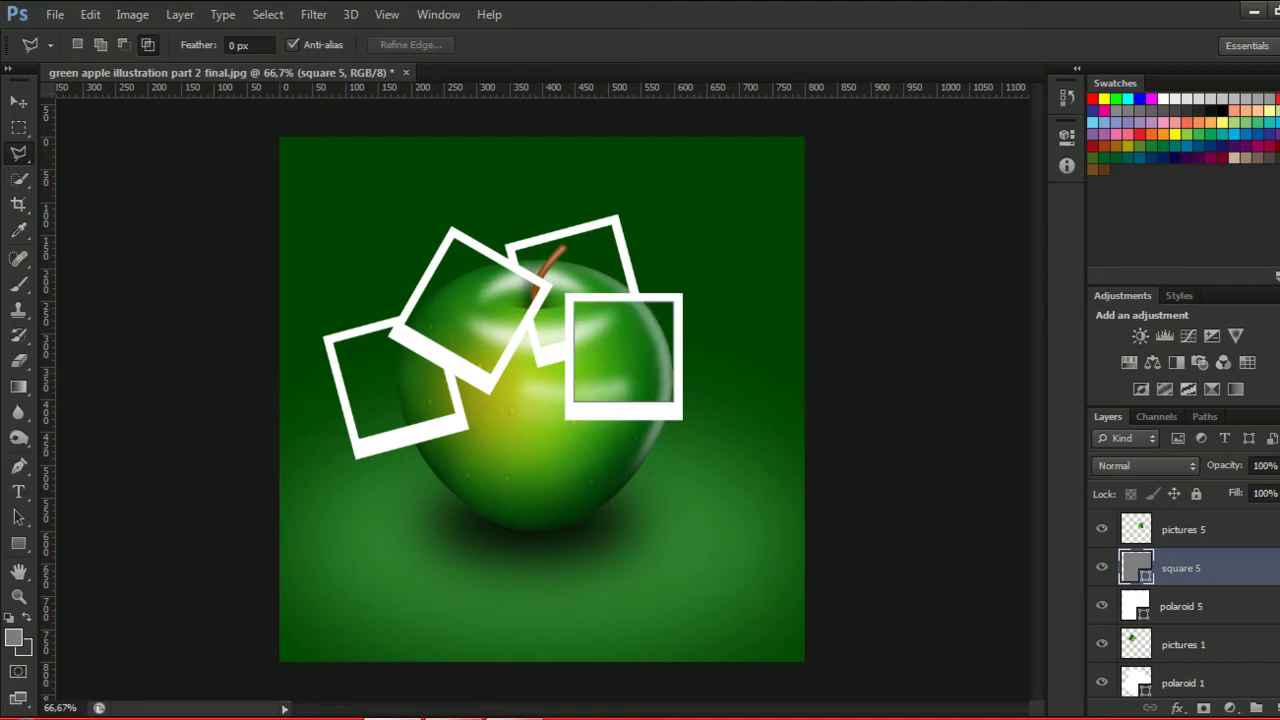
left_click(1220, 536)
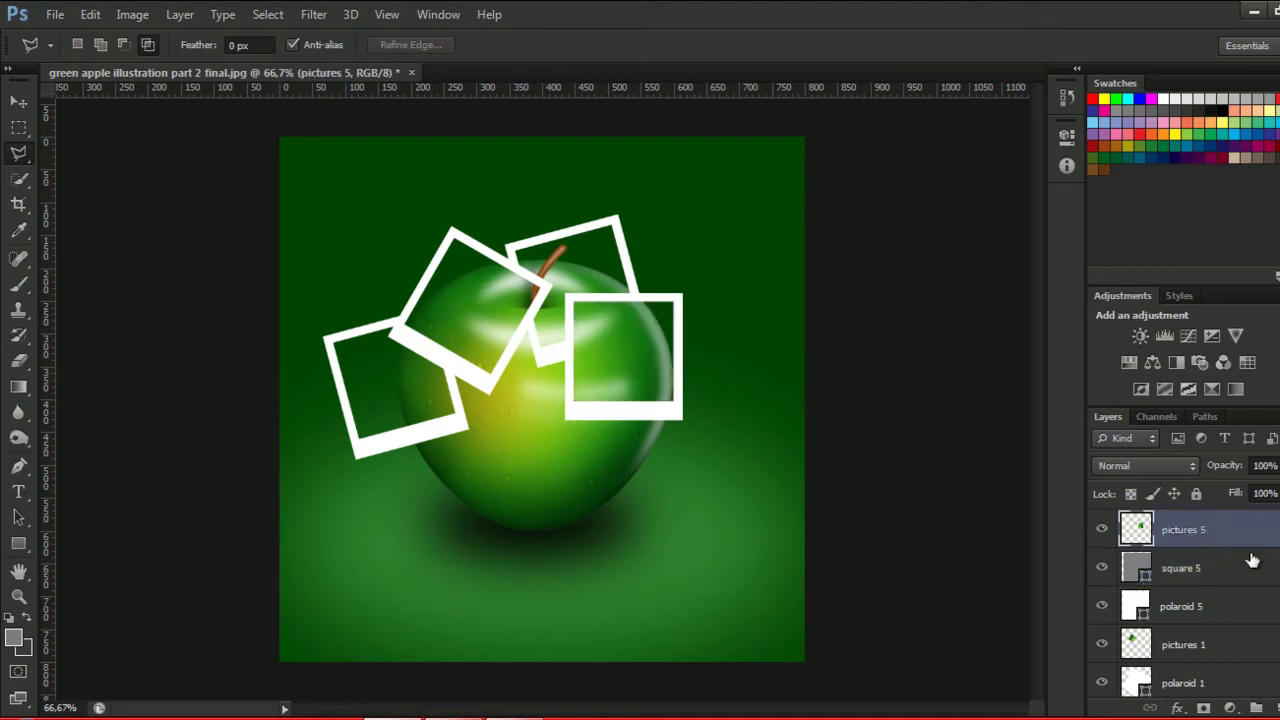
left_click(1240, 608, "ctrl")
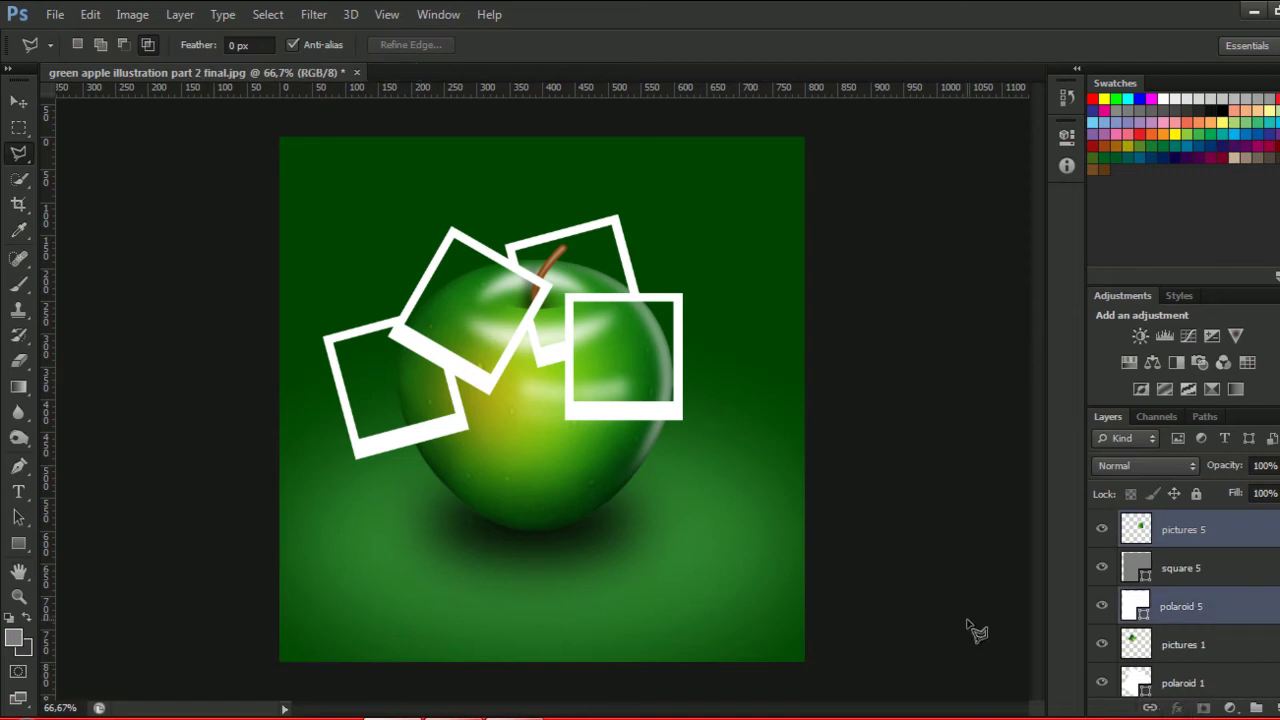
Drag the right polaroid and its apple picture down-left, then back over the grey square.
key("v")
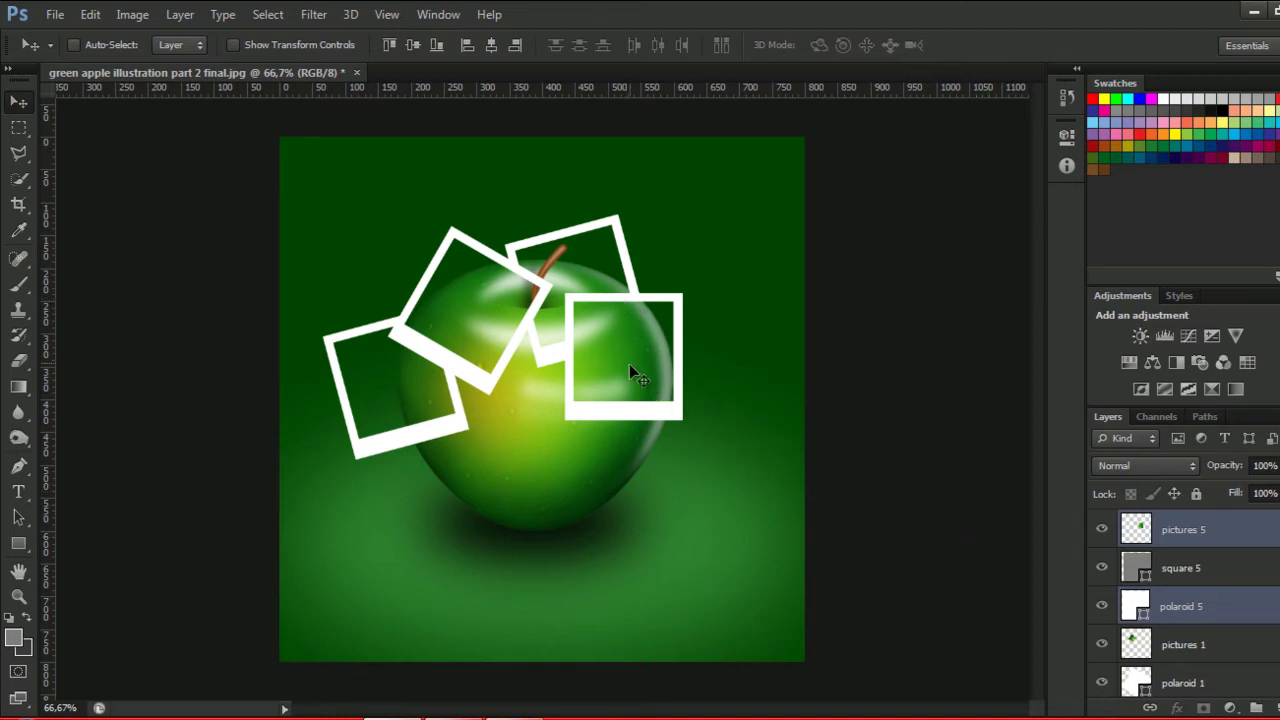
mouse_move(607, 395)
left_mouse_down()
mouse_move(547, 447)
mouse_move(498, 432)
mouse_move(553, 503)
mouse_move(518, 466)
mouse_move(508, 428)
left_mouse_up()
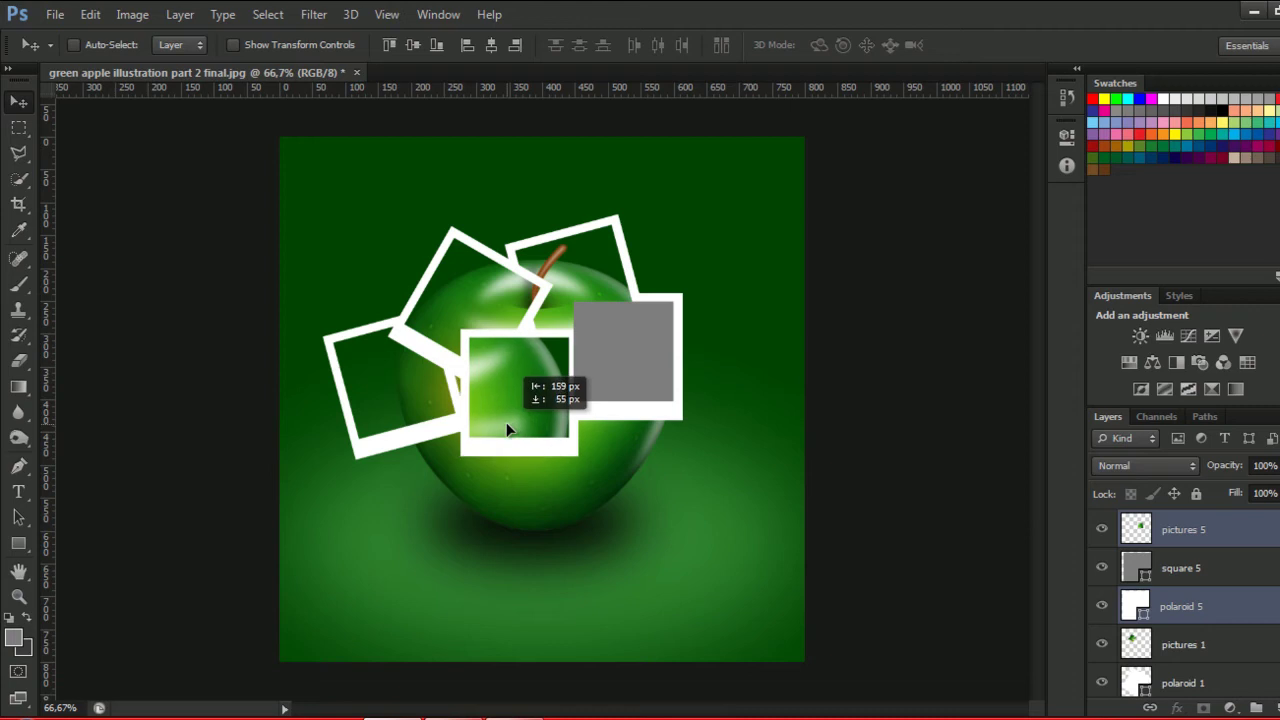
mouse_move(508, 428)
left_mouse_down()
mouse_move(601, 417)
mouse_move(645, 393)
mouse_move(612, 394)
left_mouse_up()
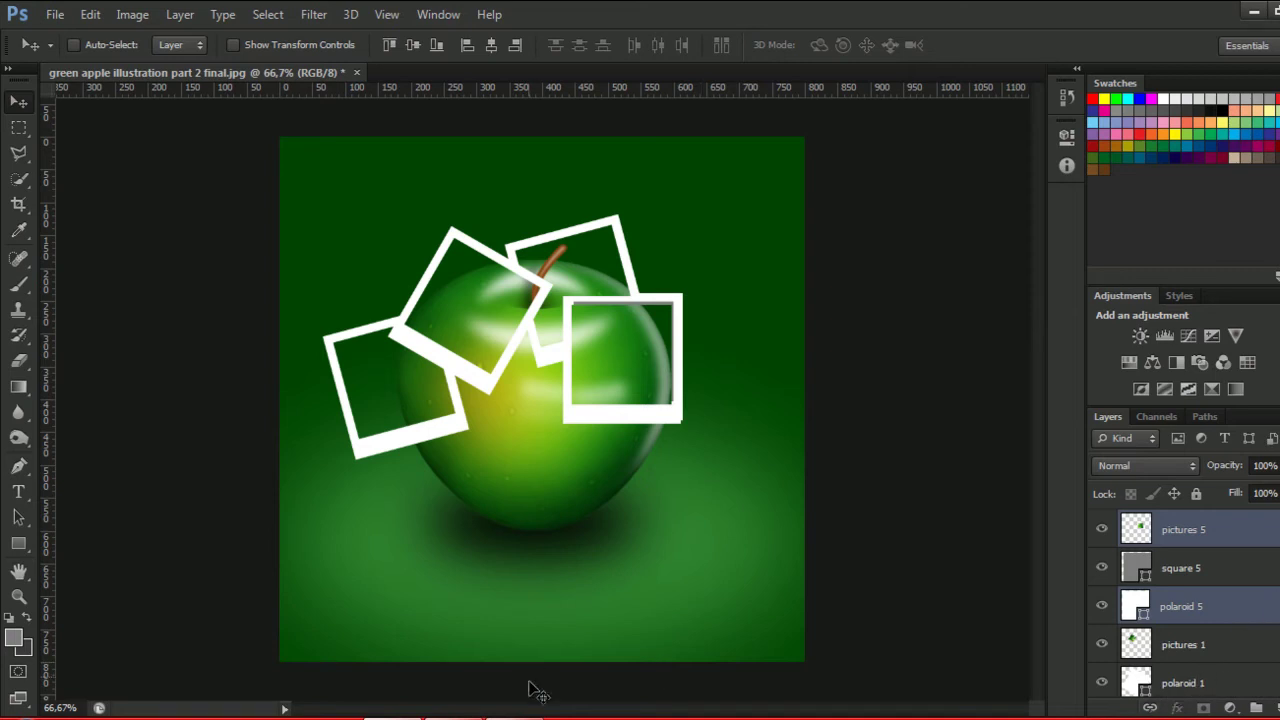
left_click(514, 717)
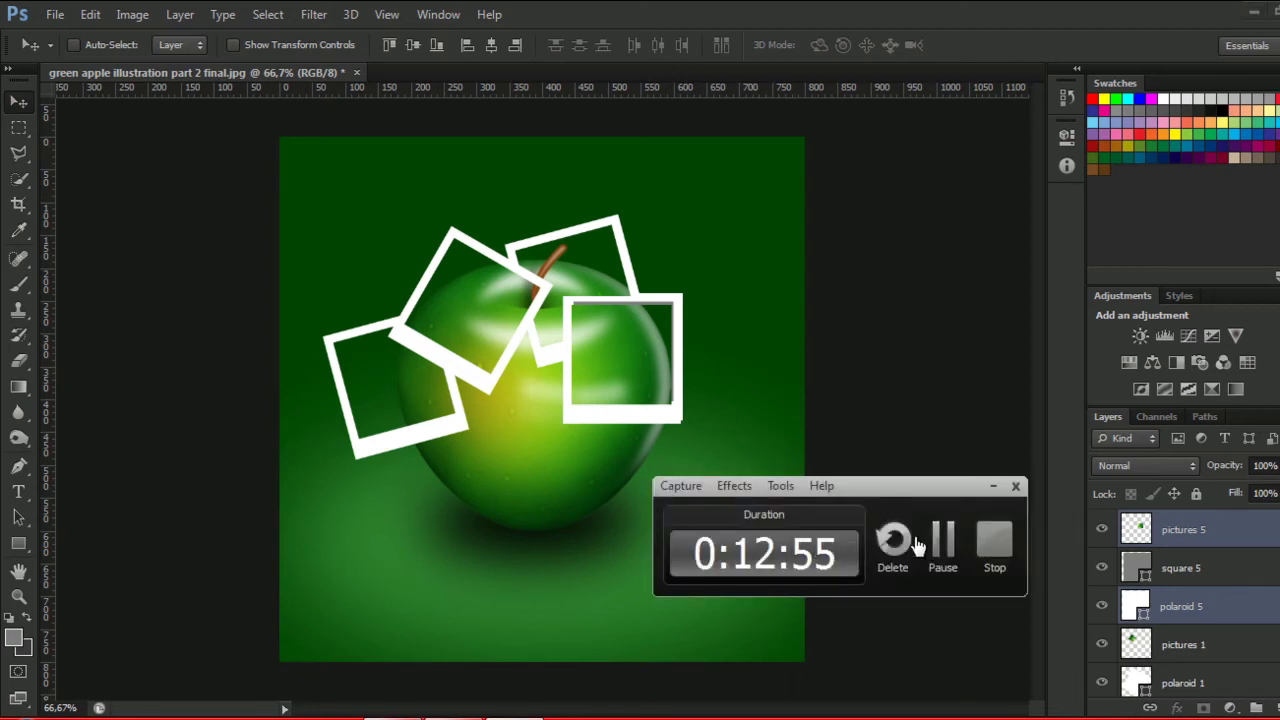
Duplicate the square 3 and polaroid 3 layers and rename the copies square 5 and polaroid 5.
left_click(945, 542)
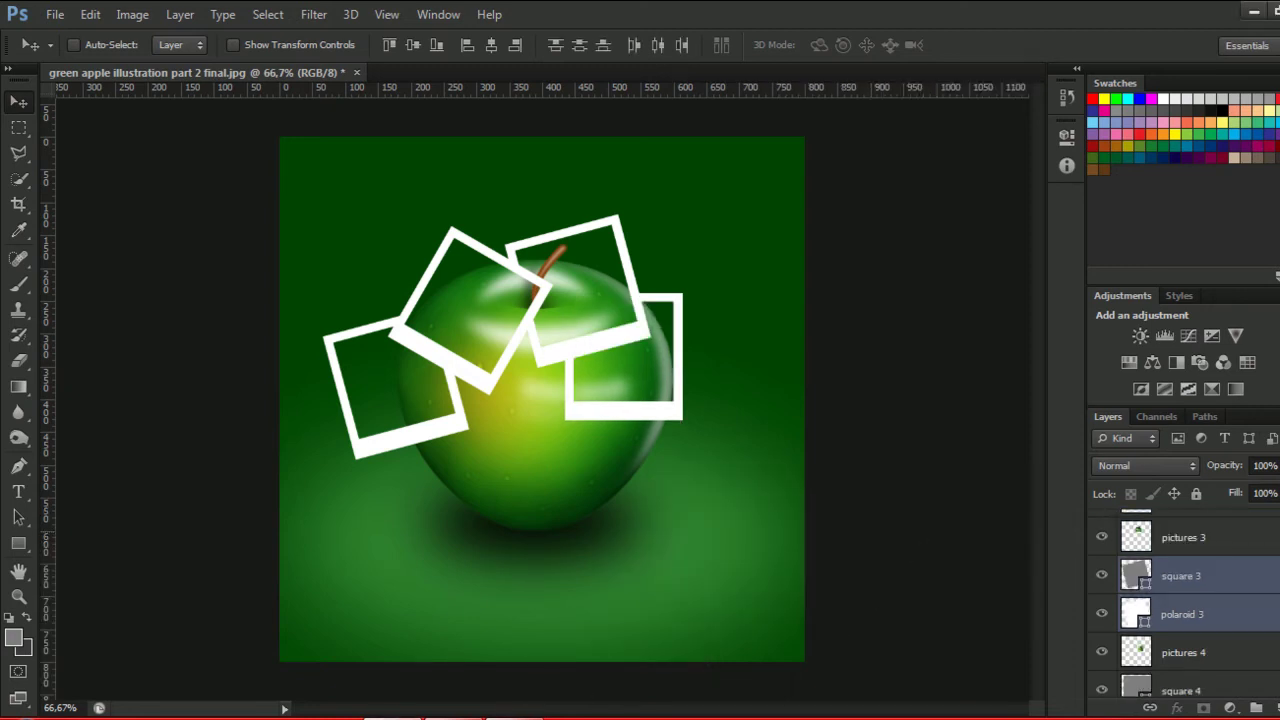
key("ctrl+j")
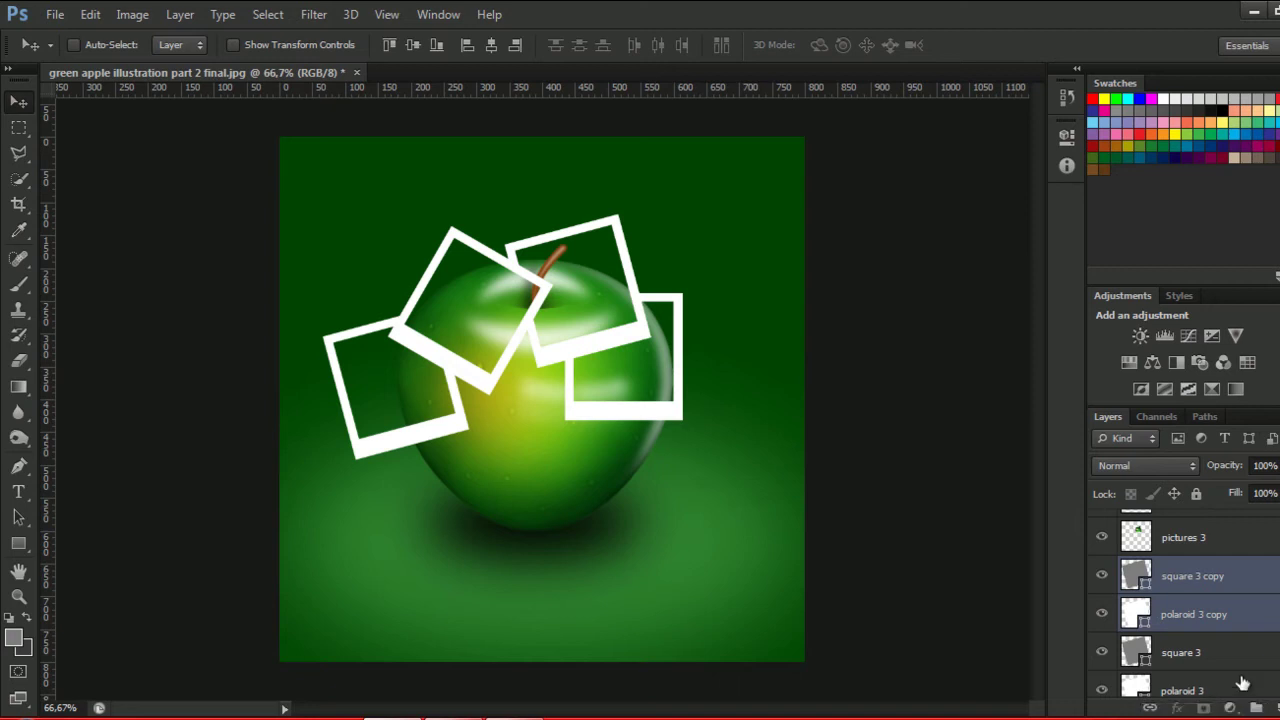
double_click(1200, 578)
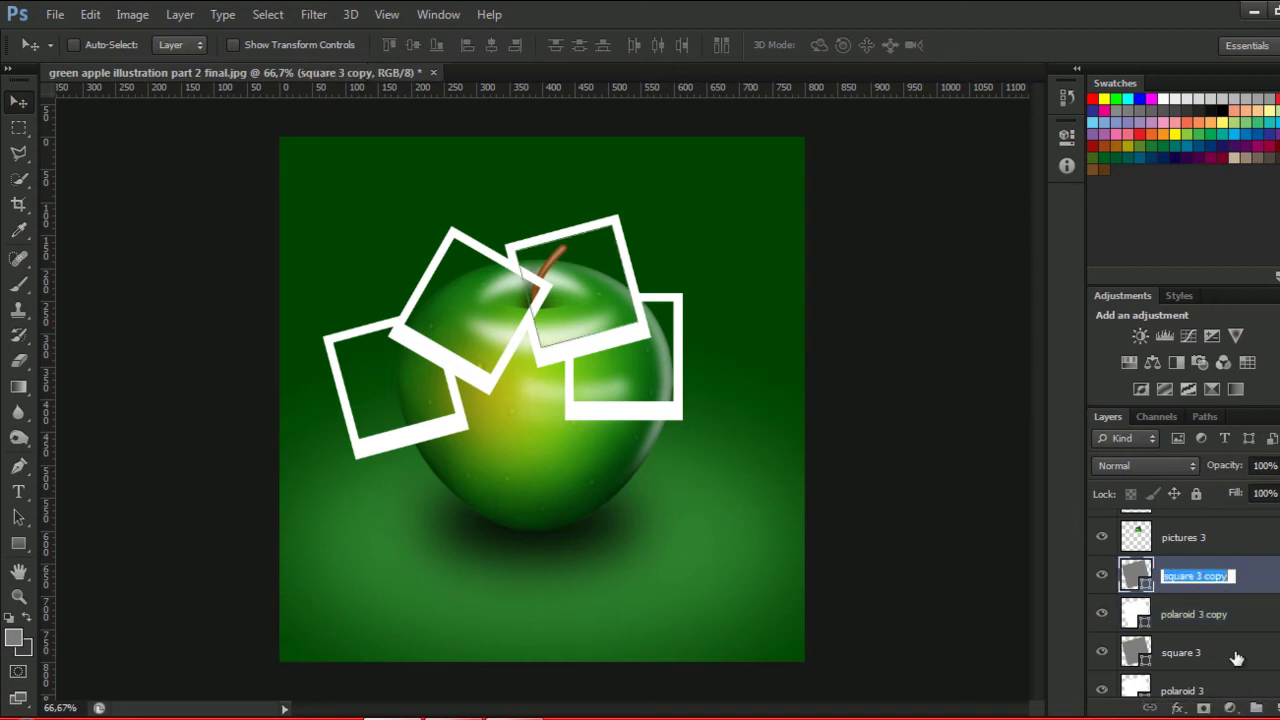
key("End")
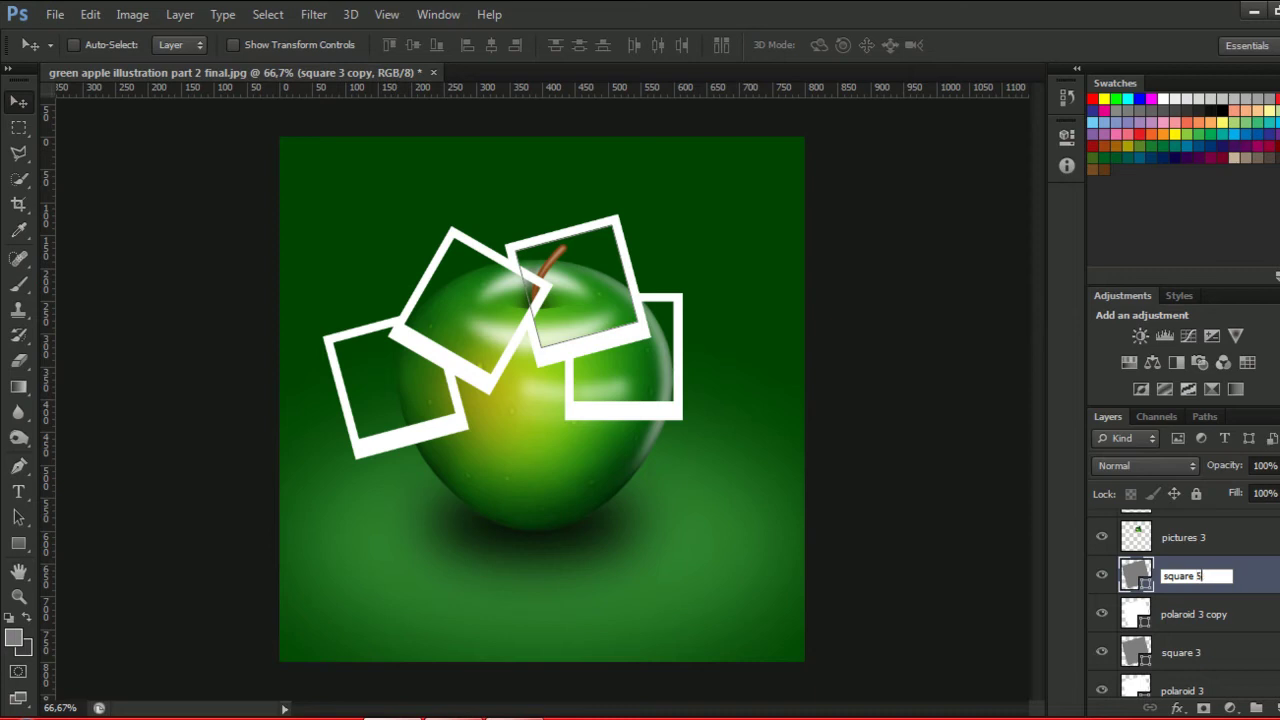
double_click(1211, 614)
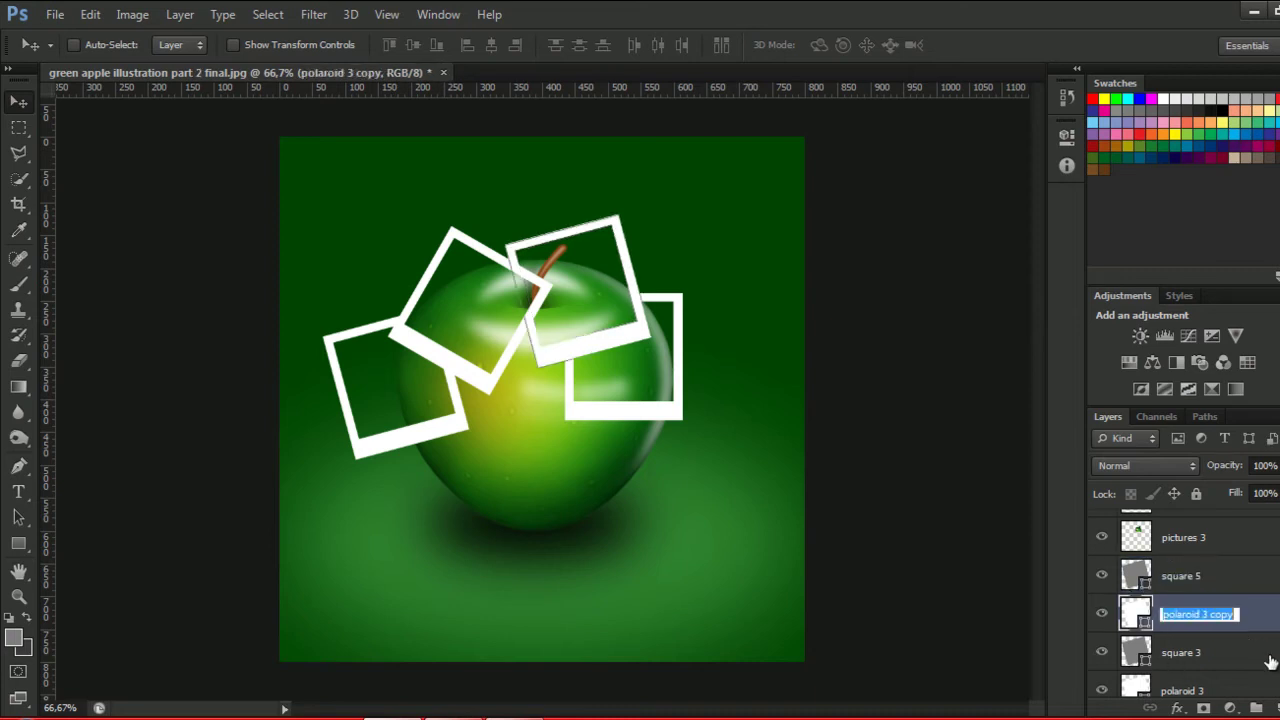
key("End")
key("BackSpace")
key("BackSpace")
key("BackSpace")
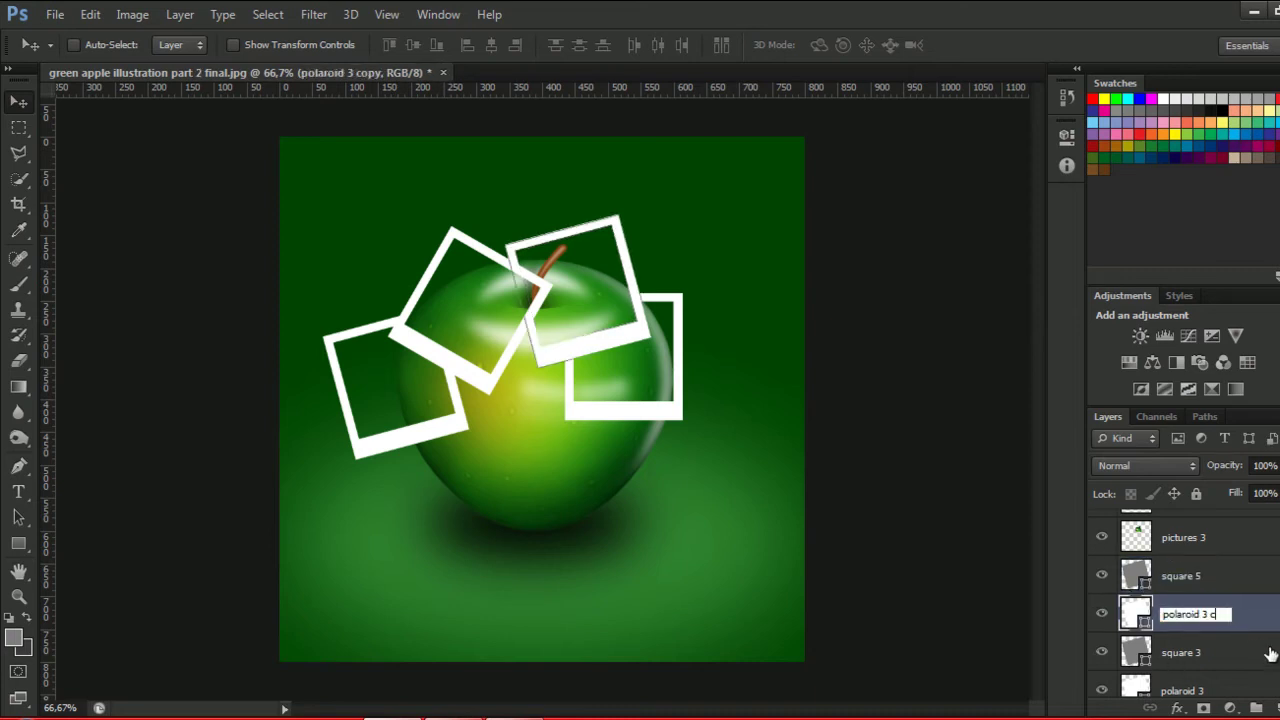
type("5")
key("Return")
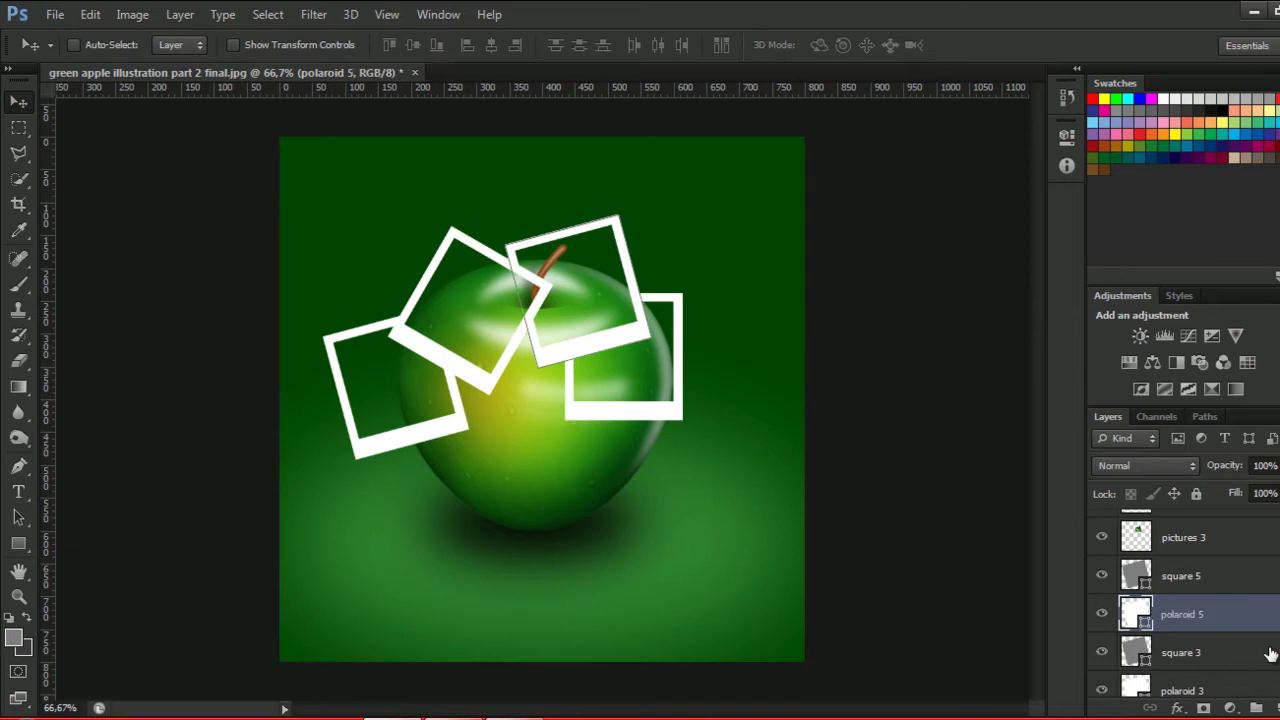
Move square 5 and polaroid 5 up the layer stack to just below pictures 1.
left_click(1212, 588, "shift")
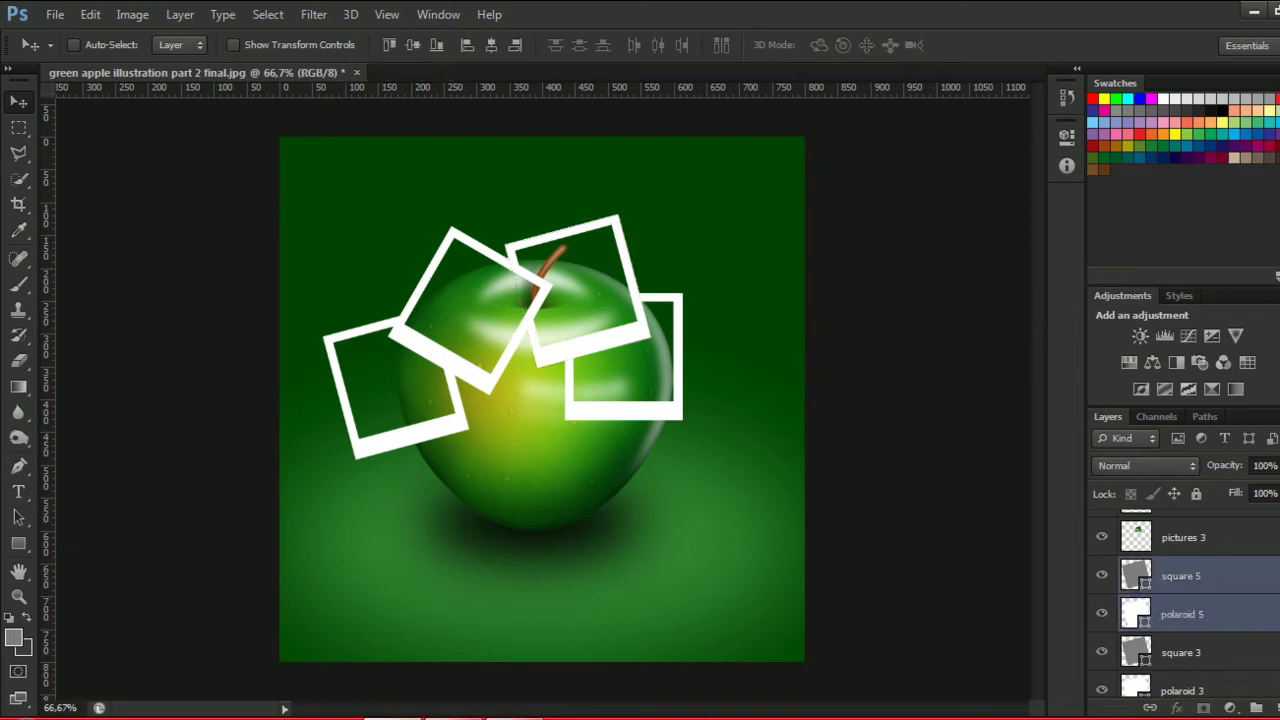
scroll(1180, 600, "up", 1)
scroll(1180, 600, "up", 1)
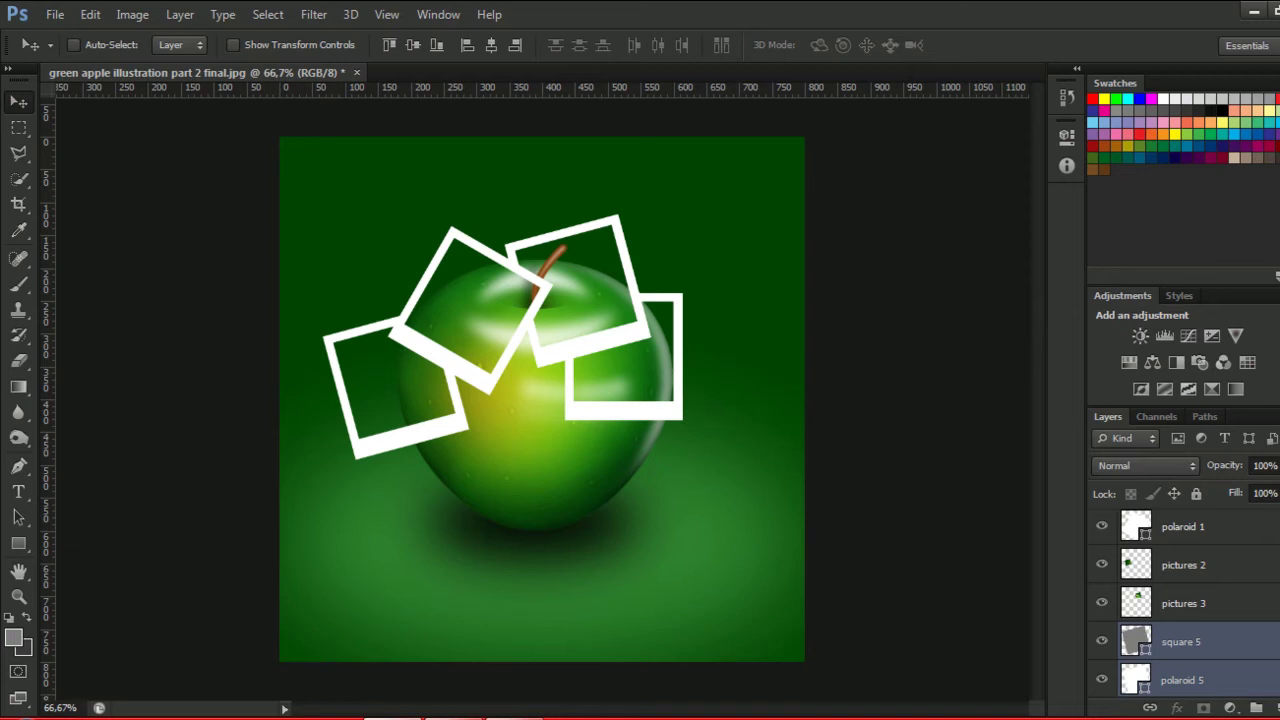
left_click_drag(1250, 644, 1268, 550)
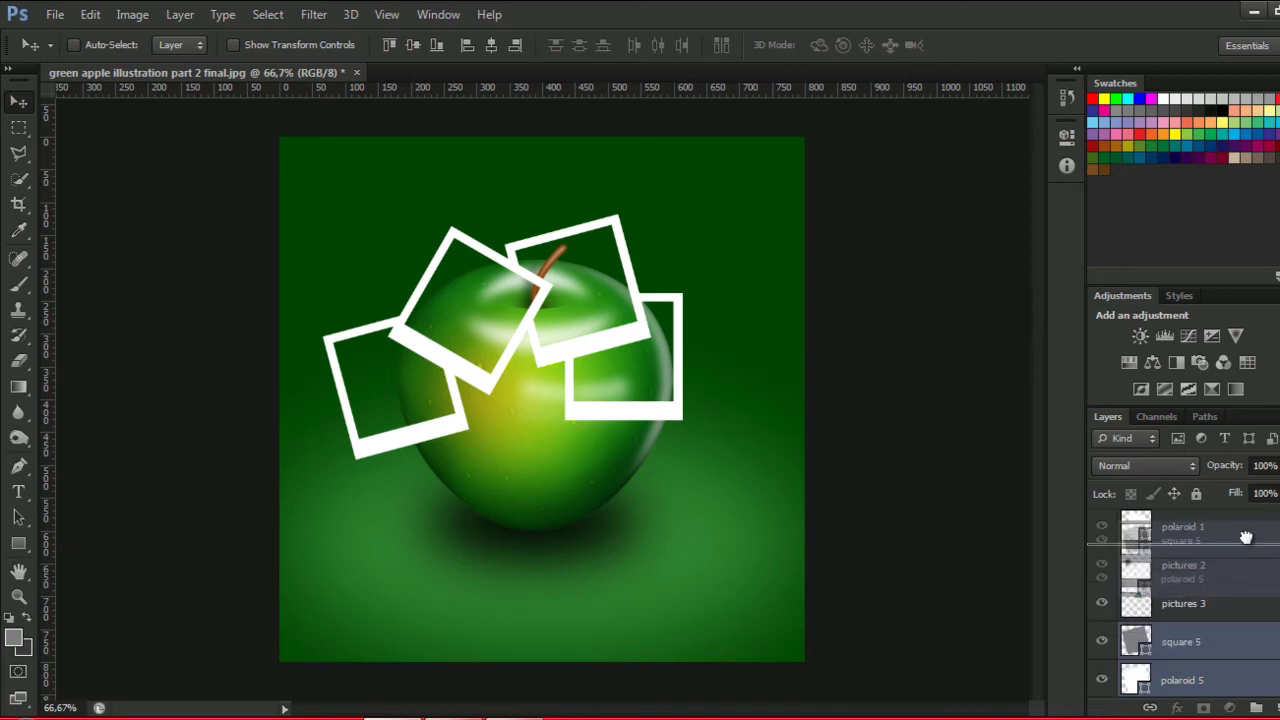
scroll(1268, 550, "up", 1)
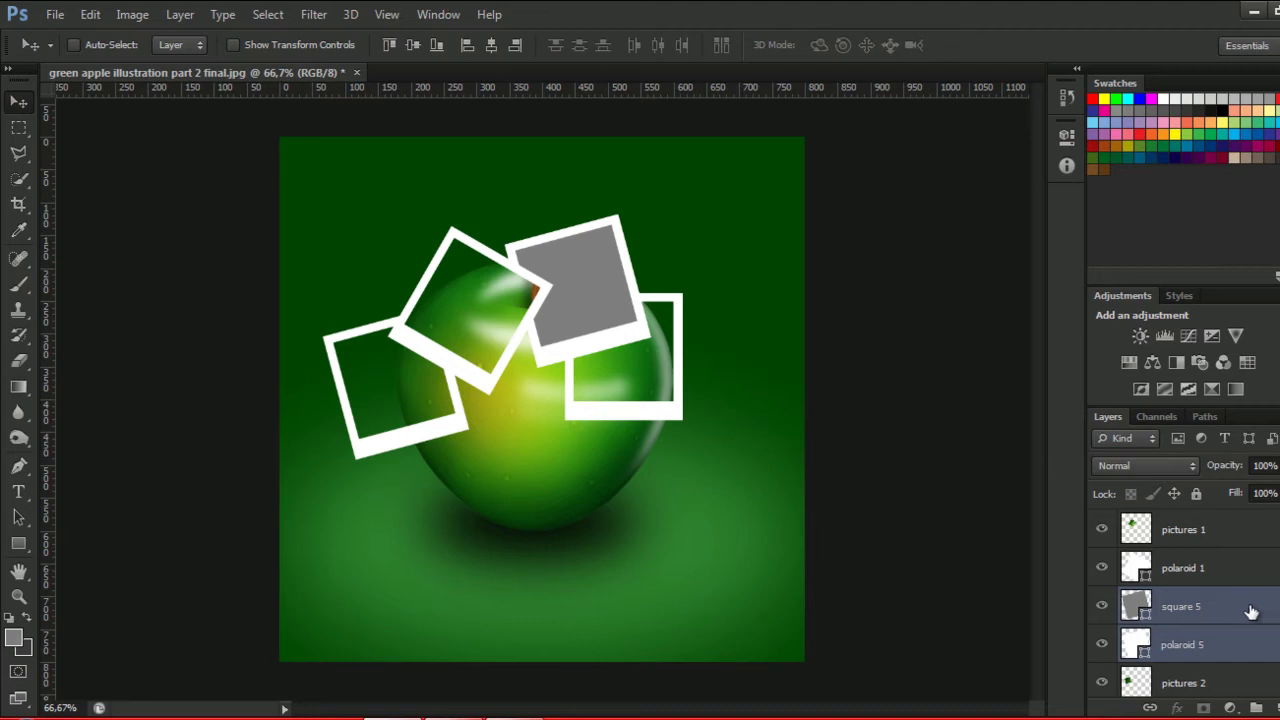
mouse_move(1250, 612)
left_mouse_down()
mouse_move(1248, 548)
mouse_move(1224, 628)
left_mouse_up()
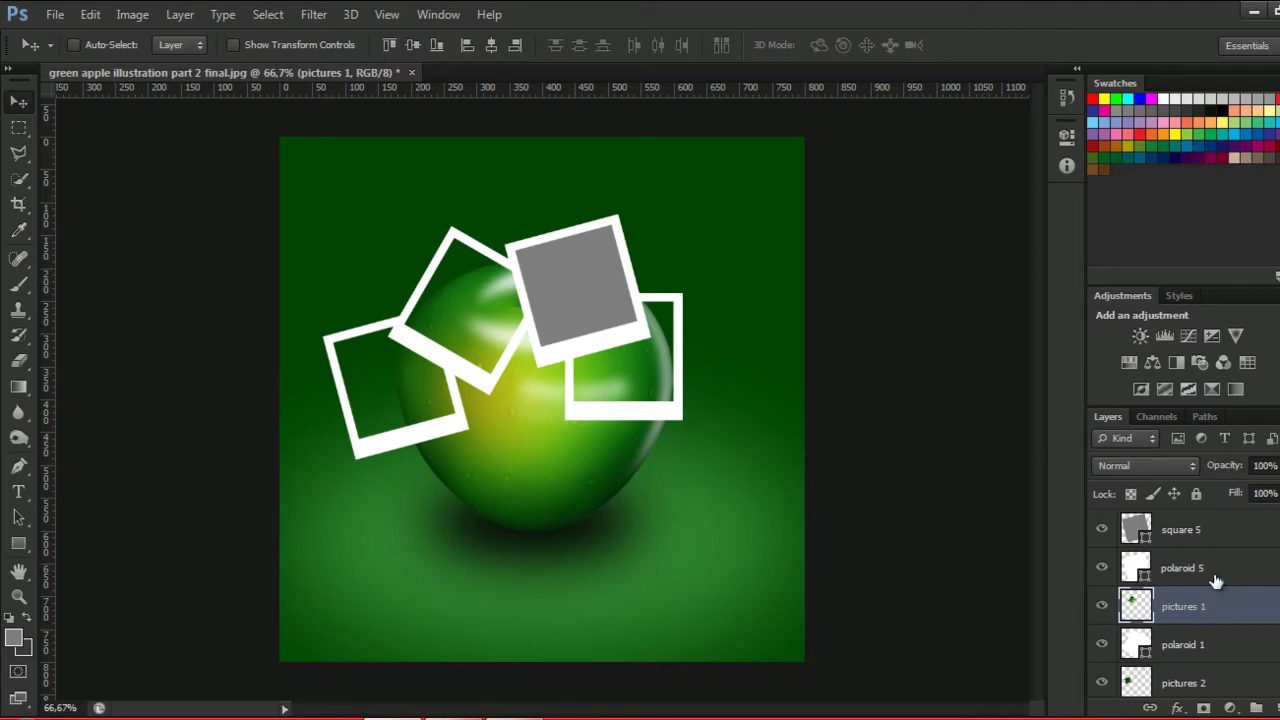
left_click(1215, 580)
left_click(1203, 533, "shift")
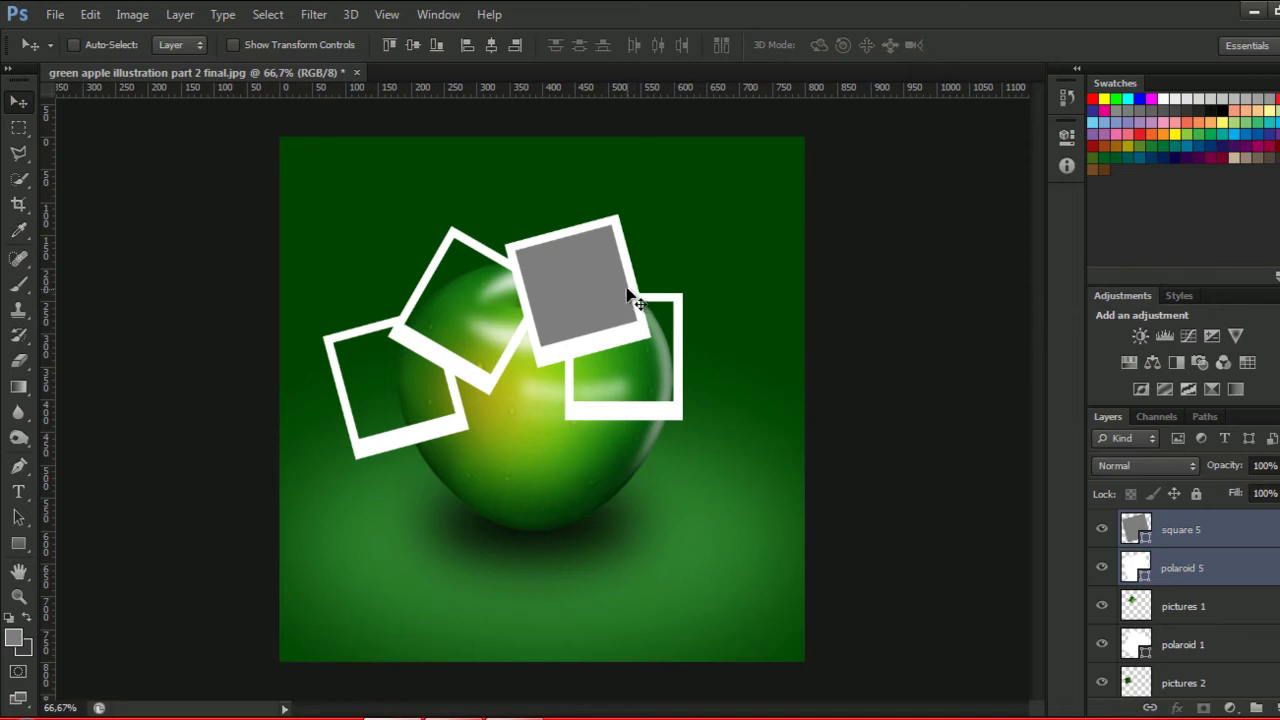
Move the grey frame over the apple's centre, rotate it 15° upright, and nudge it into place.
left_click_drag(611, 299, 540, 401)
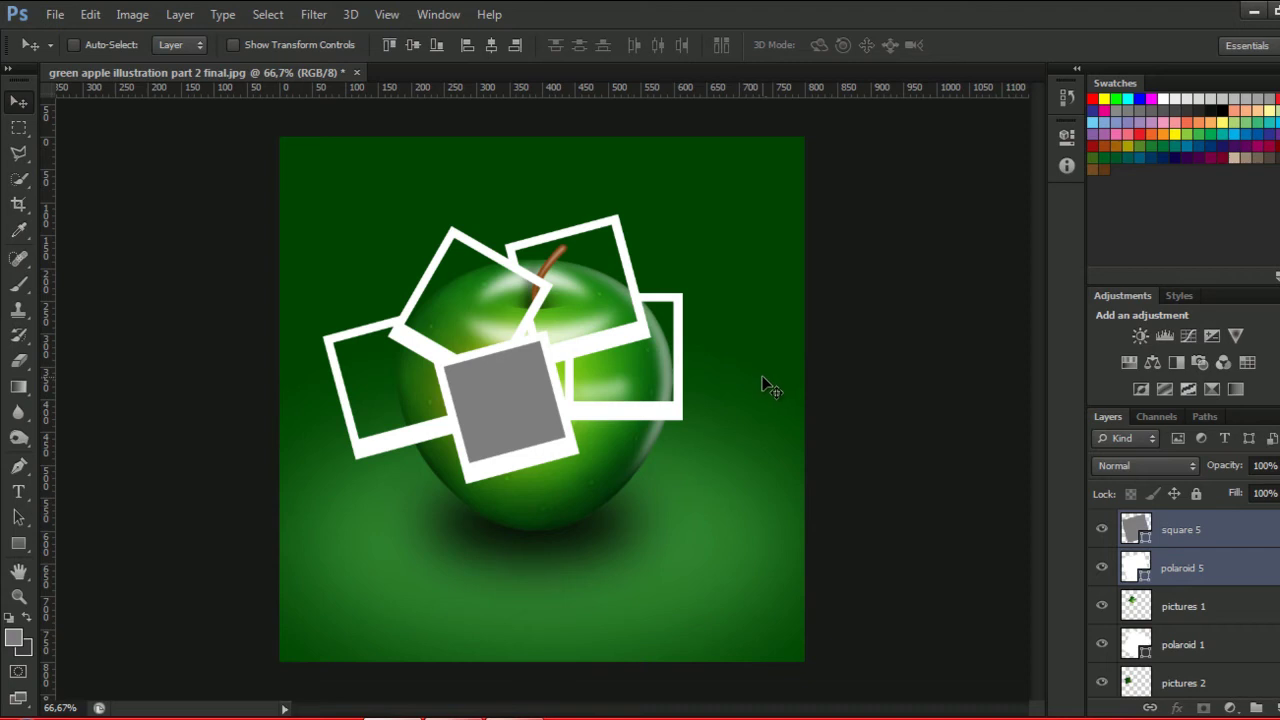
key("ctrl+t")
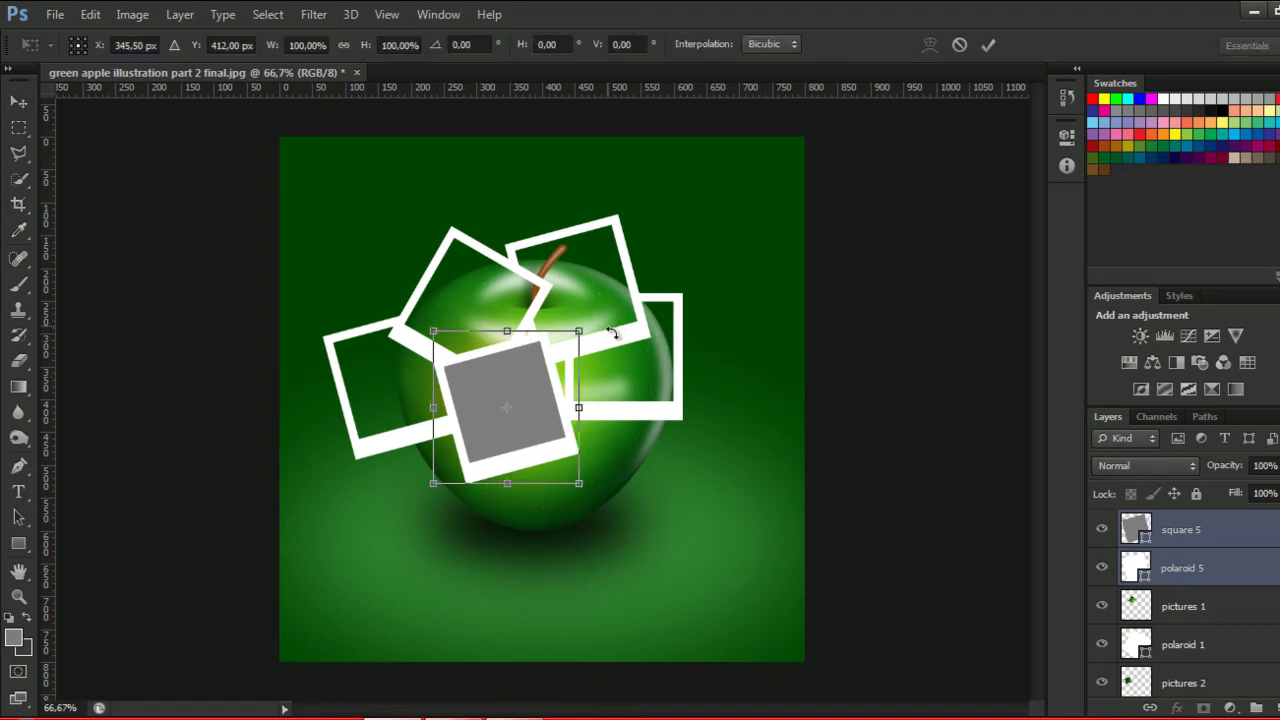
left_click_drag(612, 328, 620, 345)
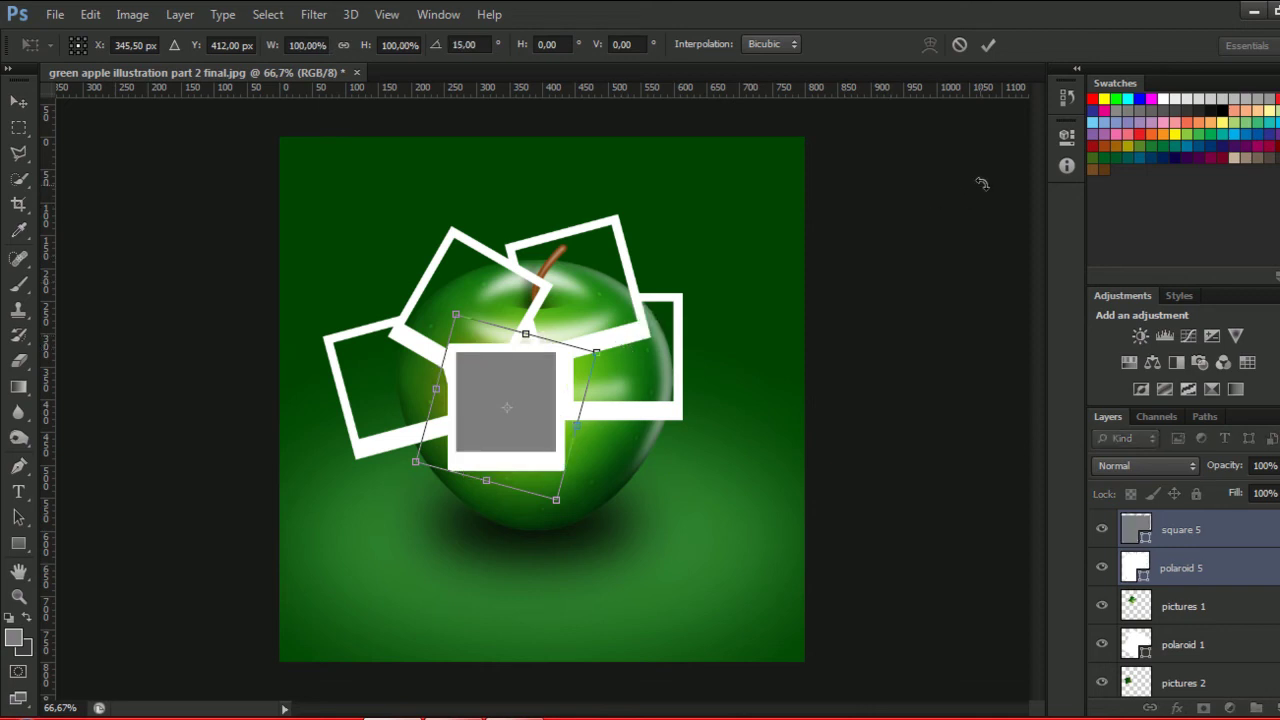
left_click(987, 46)
mouse_move(530, 428)
left_mouse_down()
mouse_move(526, 413)
mouse_move(545, 408)
mouse_move(532, 418)
left_mouse_up()
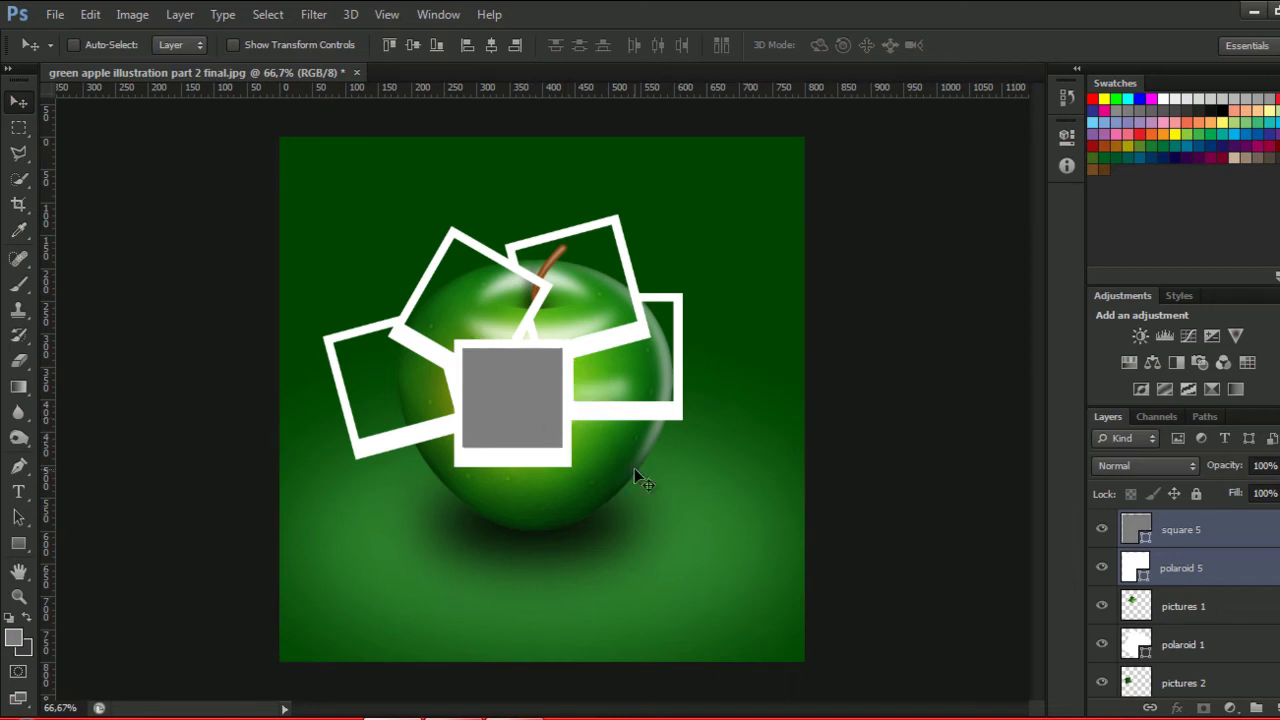
mouse_move(562, 391)
left_mouse_down()
mouse_move(537, 416)
mouse_move(534, 366)
left_mouse_up()
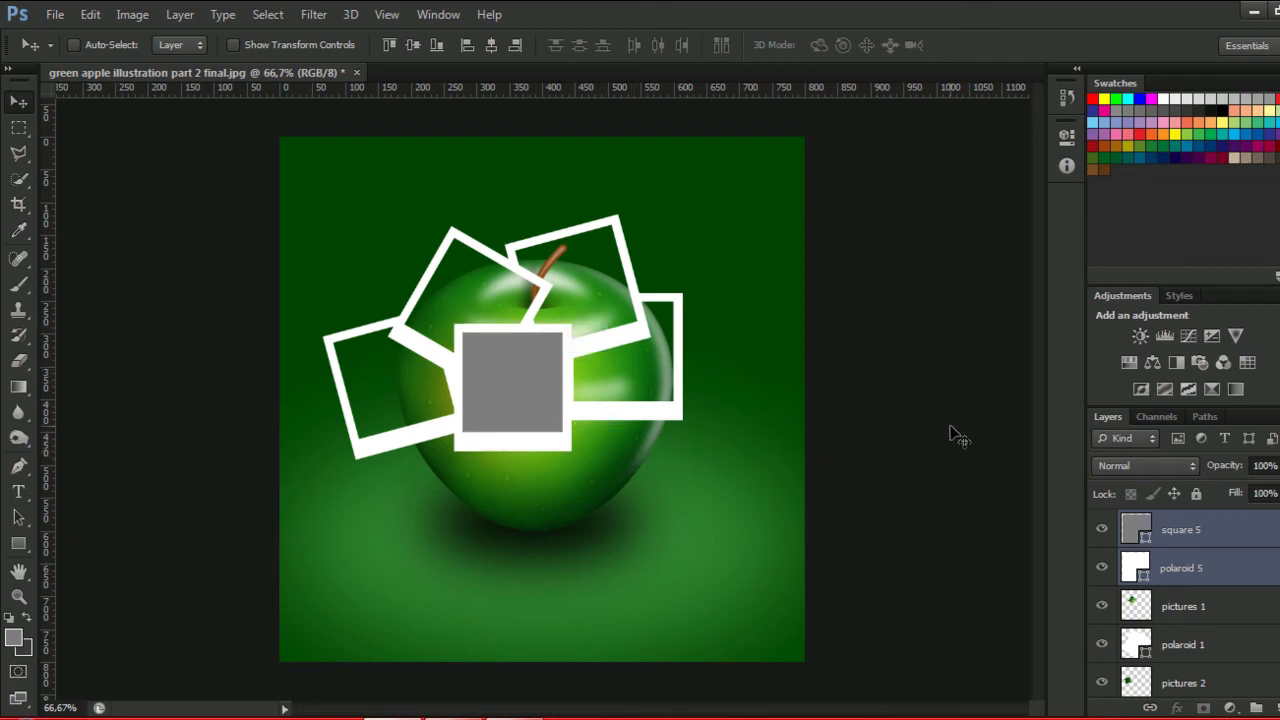
Load square 5's outline and copy that Background area to a new layer named 'pictures 5'.
left_click(1222, 570)
left_click(1243, 540)
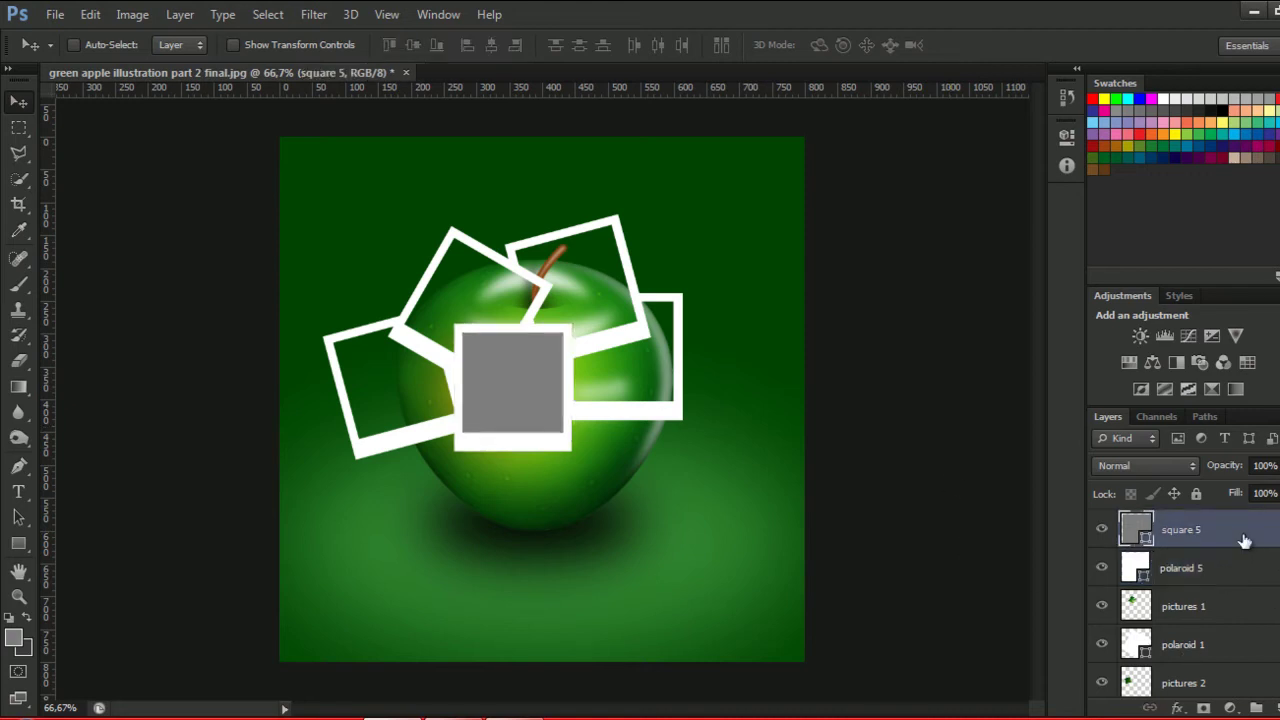
left_click(1130, 537, "ctrl")
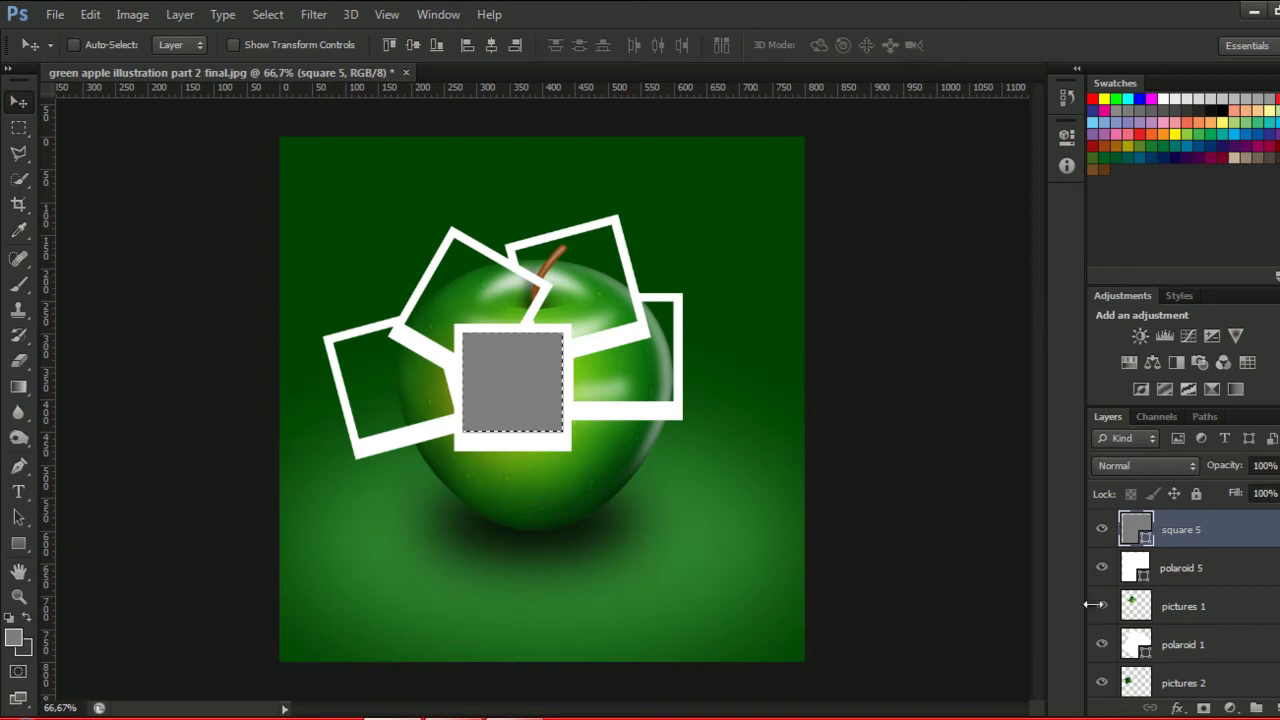
scroll(1097, 606, "down", 3)
scroll(1097, 606, "down", 3)
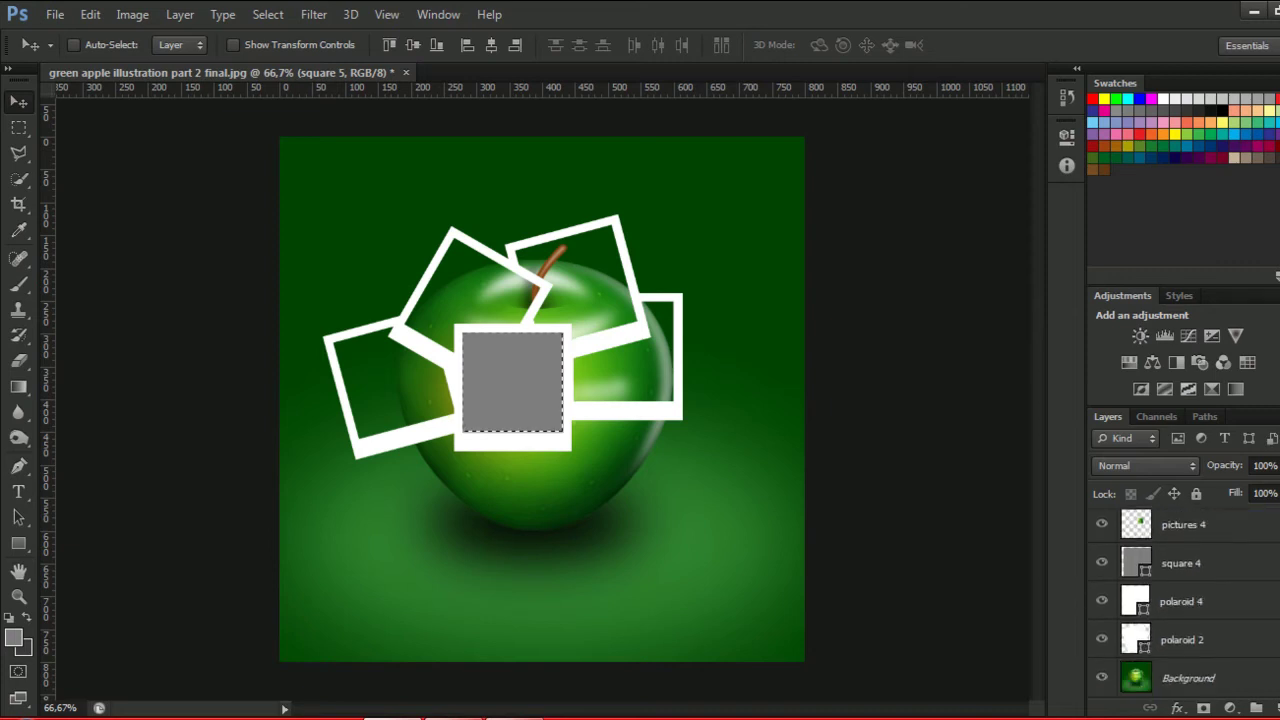
left_click(20, 155)
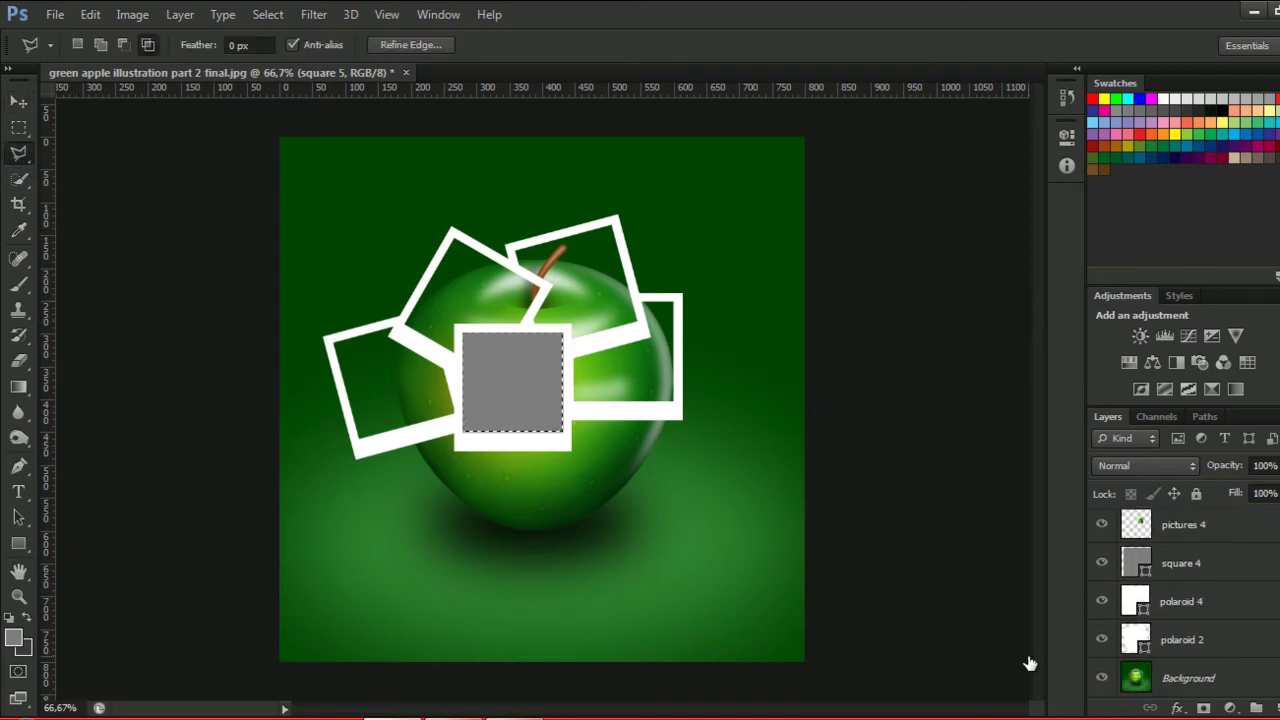
left_click(1185, 677)
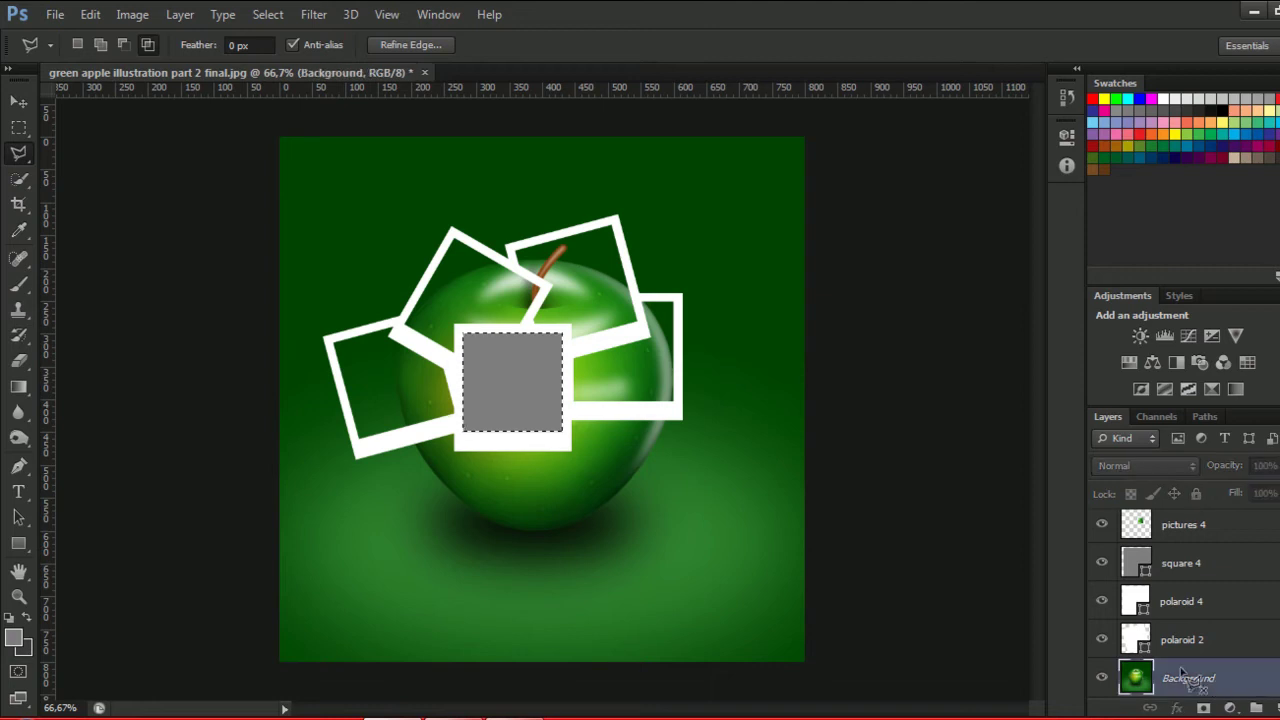
right_click(513, 405)
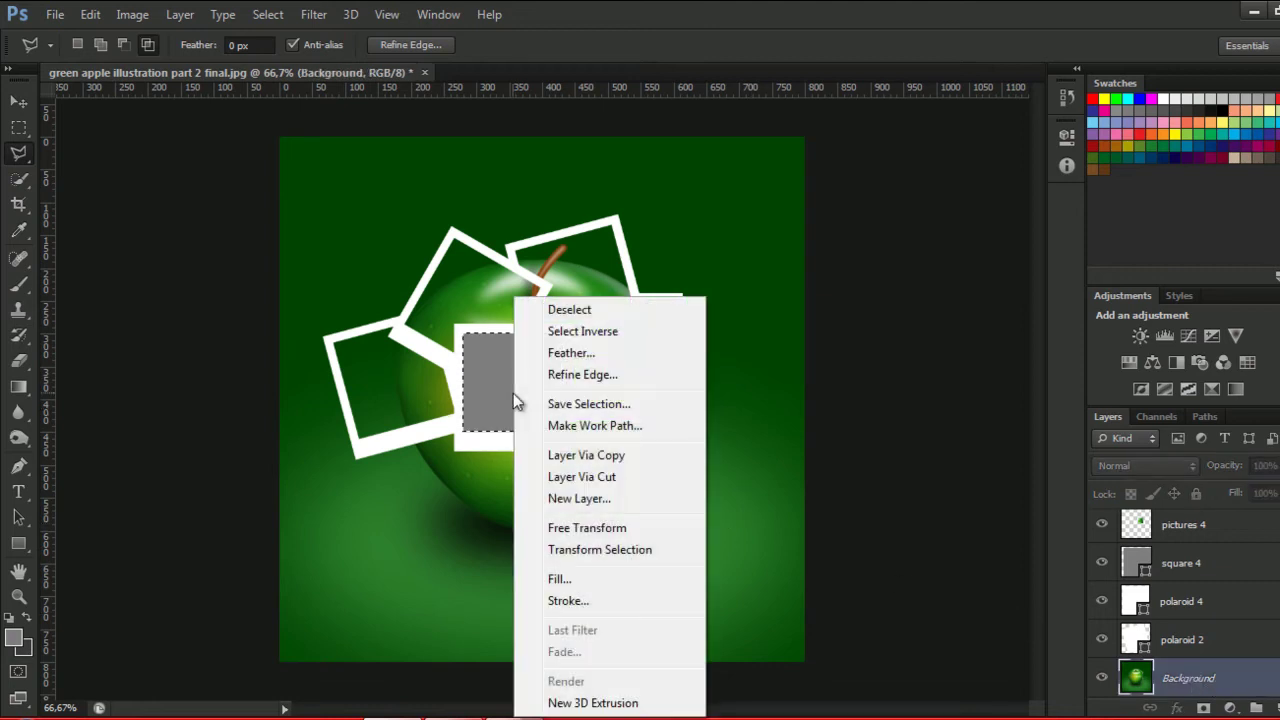
left_click(580, 456)
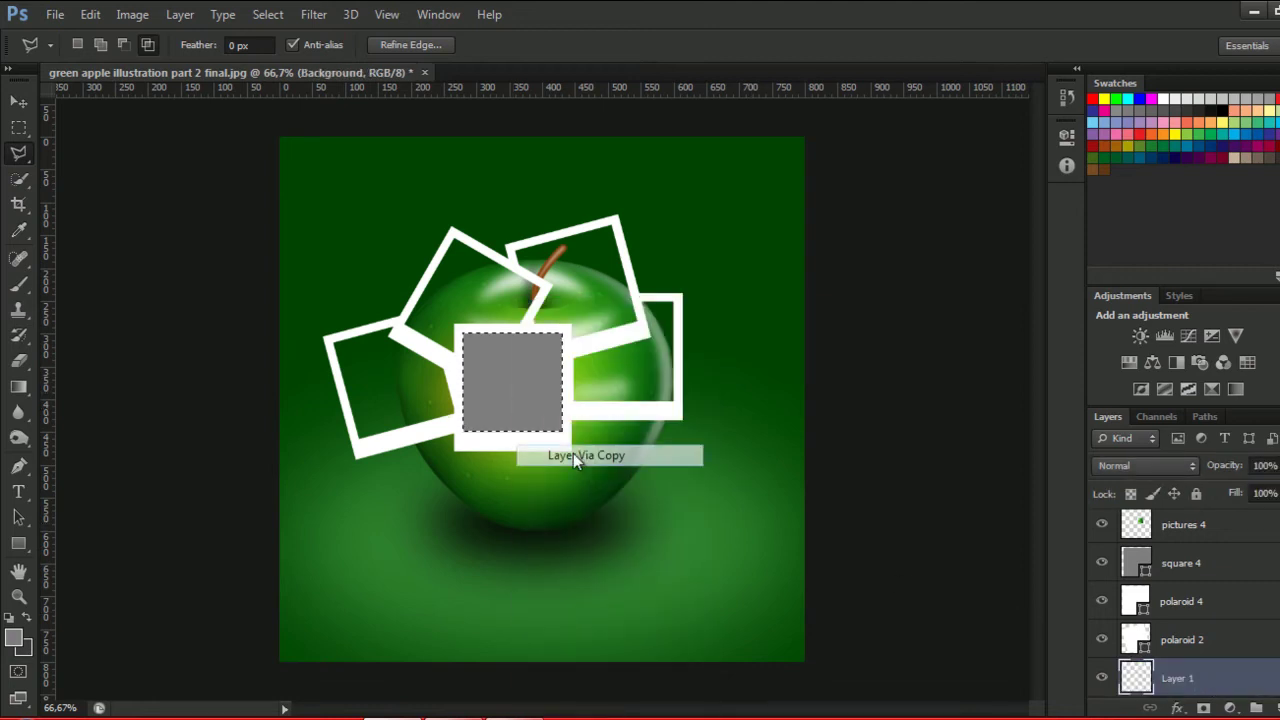
double_click(1179, 679)
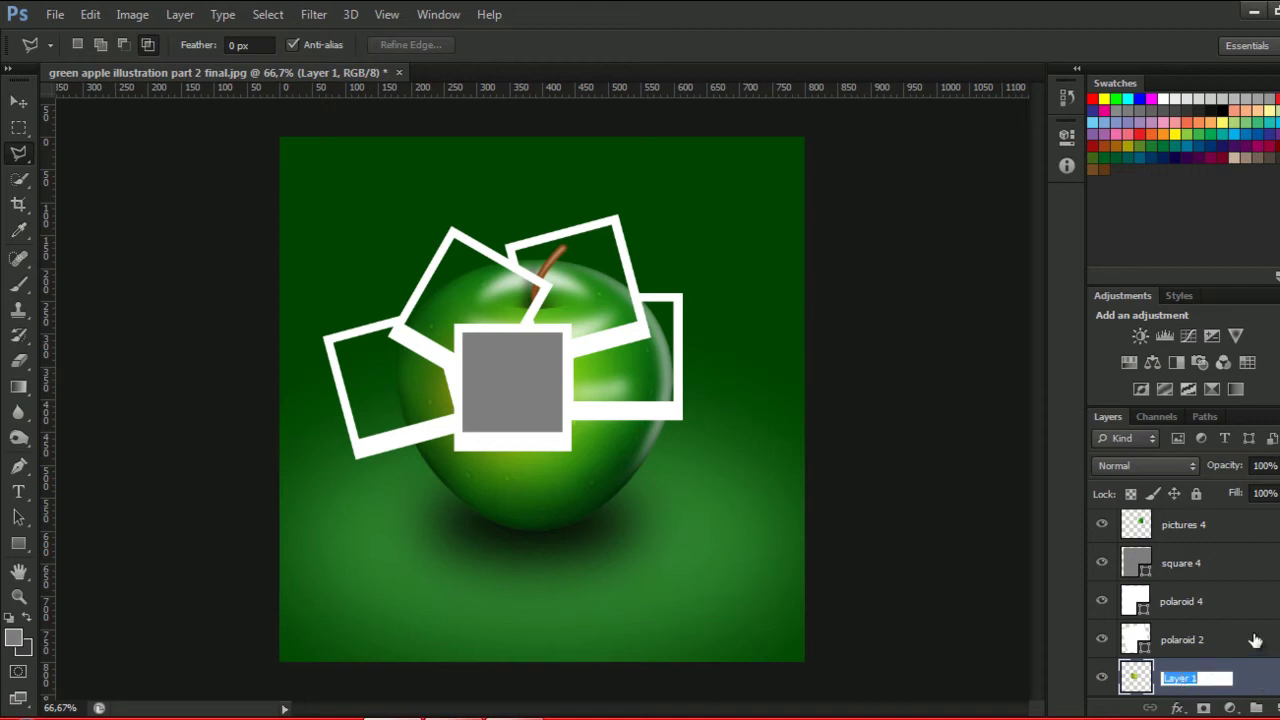
type("pictures")
type("5")
key("Return")
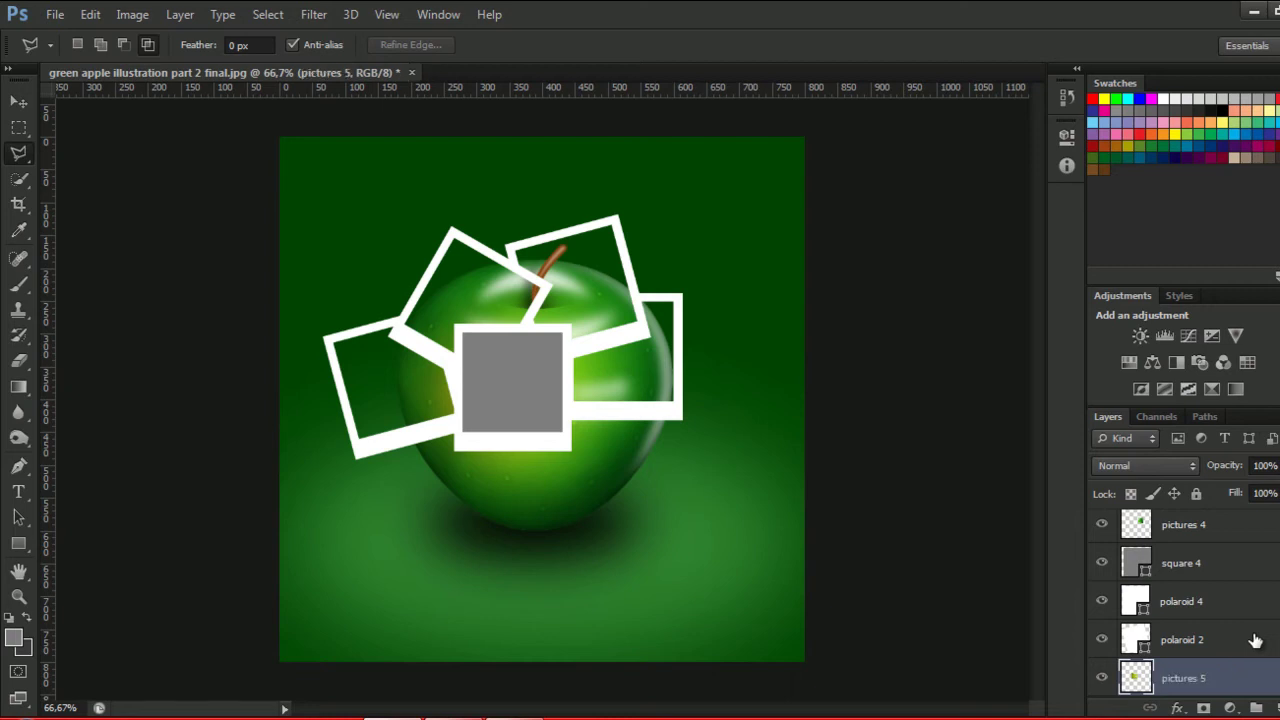
Move pictures 5 up the layer stack above square 5 and select it with polaroid 5.
left_click_drag(1256, 690, 1225, 545)
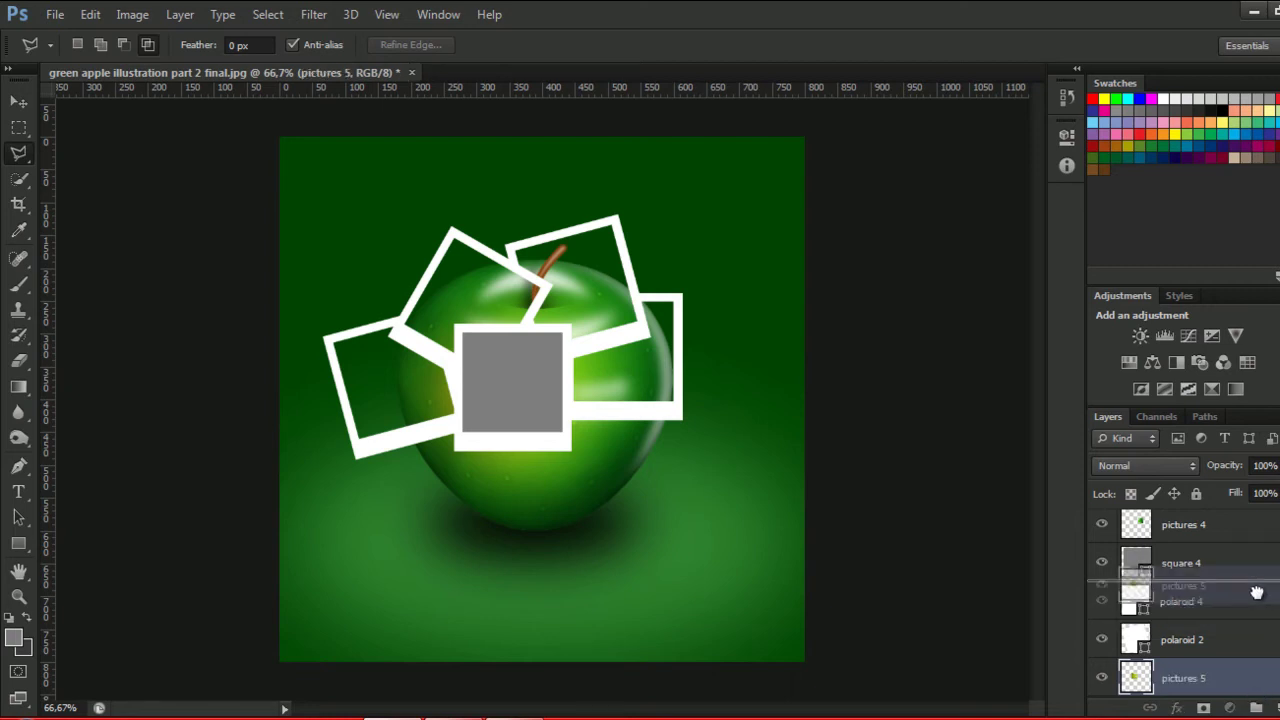
scroll(1185, 600, "up", 1)
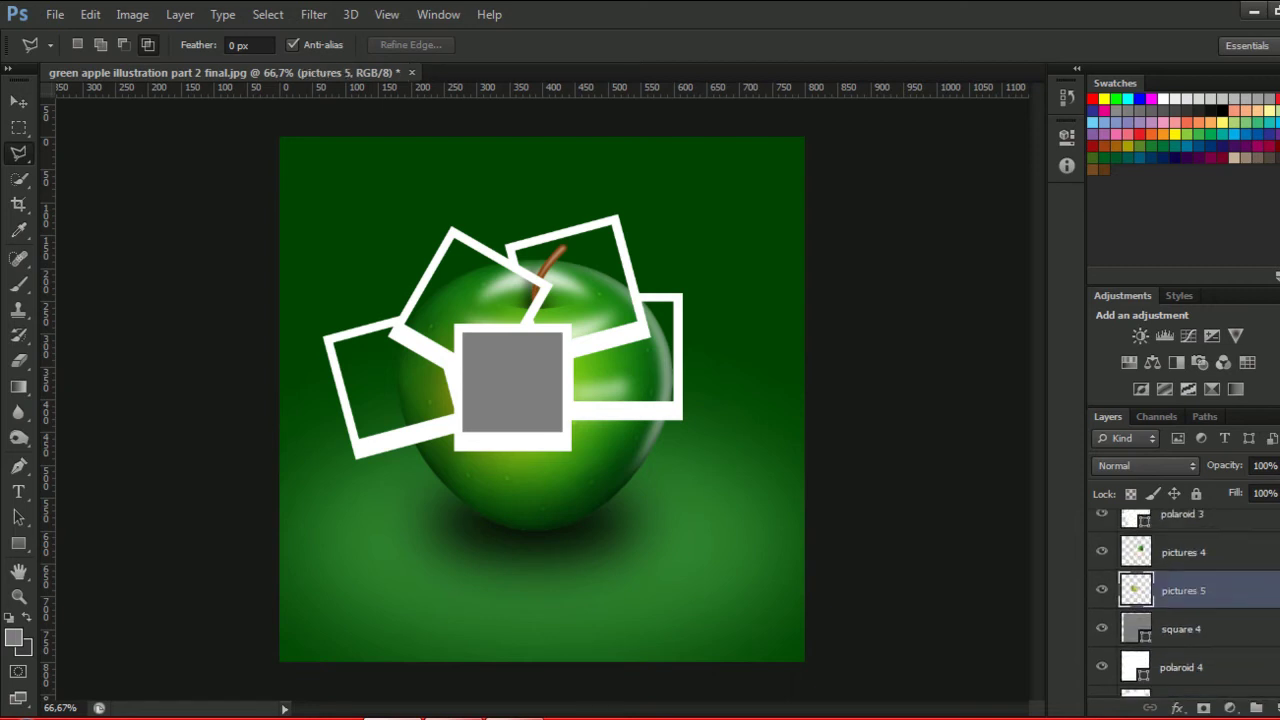
scroll(1185, 600, "up", 2)
left_click_drag(1250, 672, 1249, 534)
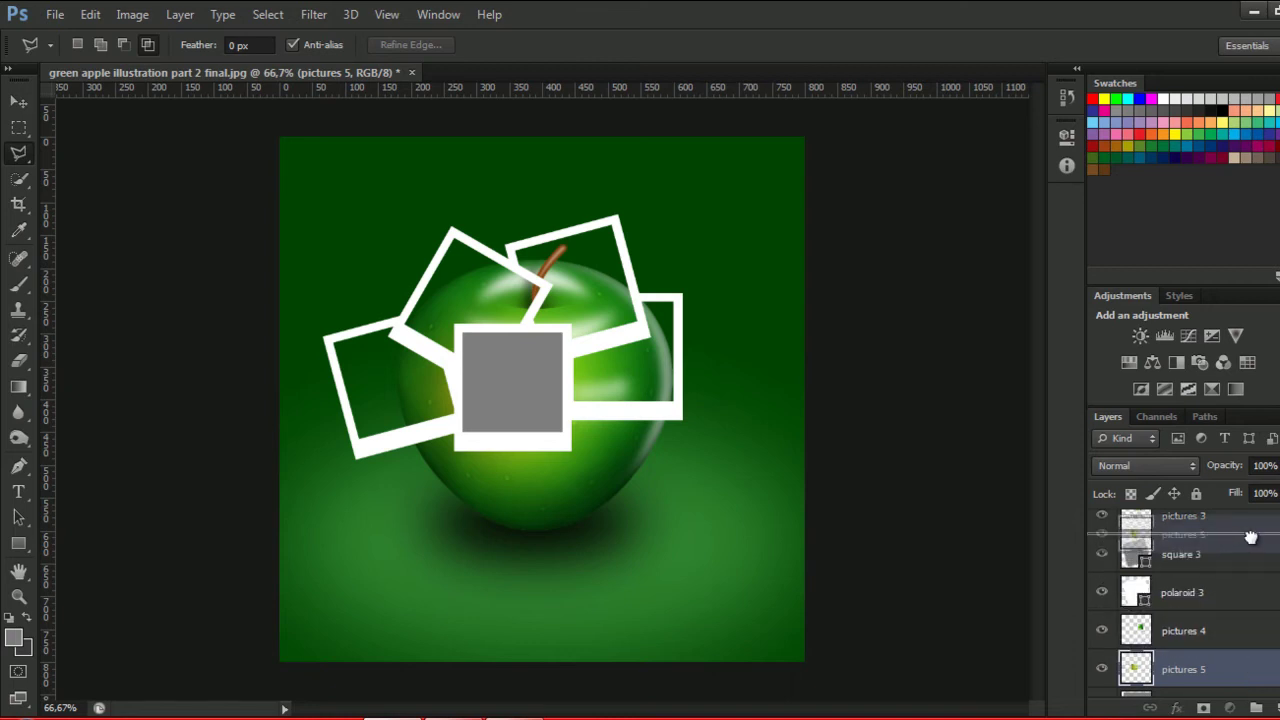
scroll(1185, 600, "up", 1)
scroll(1185, 600, "up", 2)
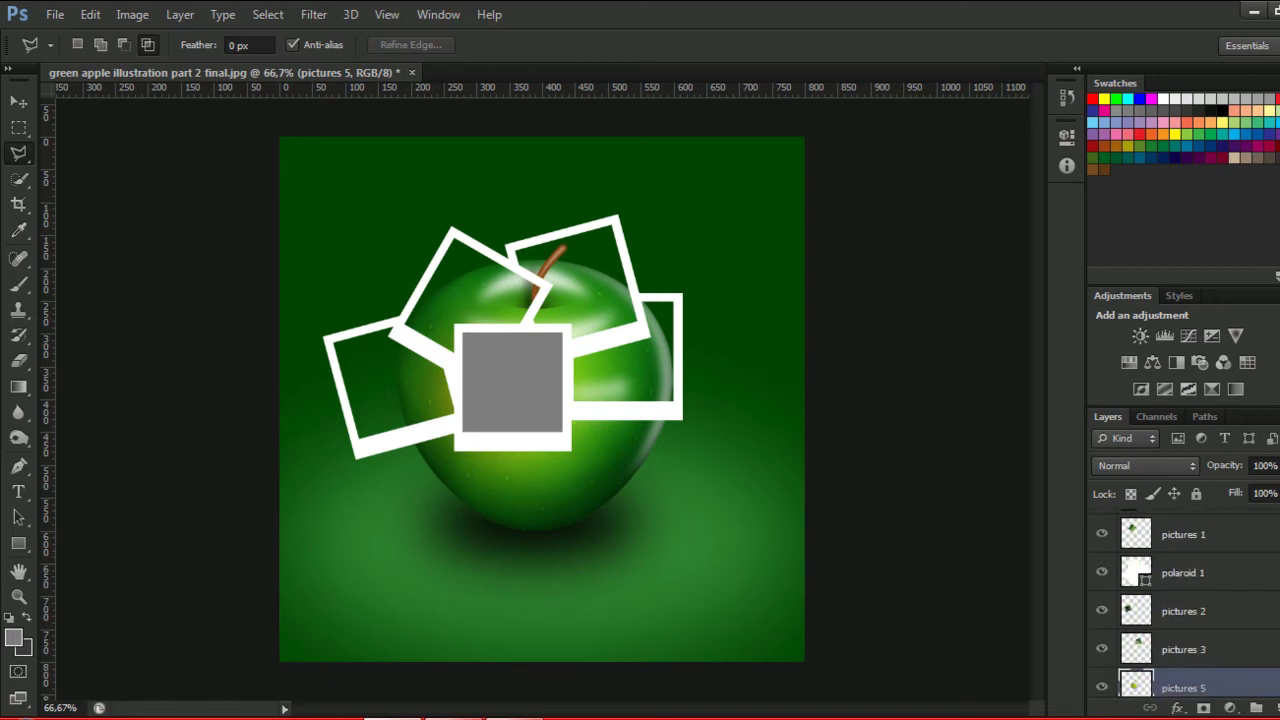
left_click_drag(1228, 686, 1234, 560)
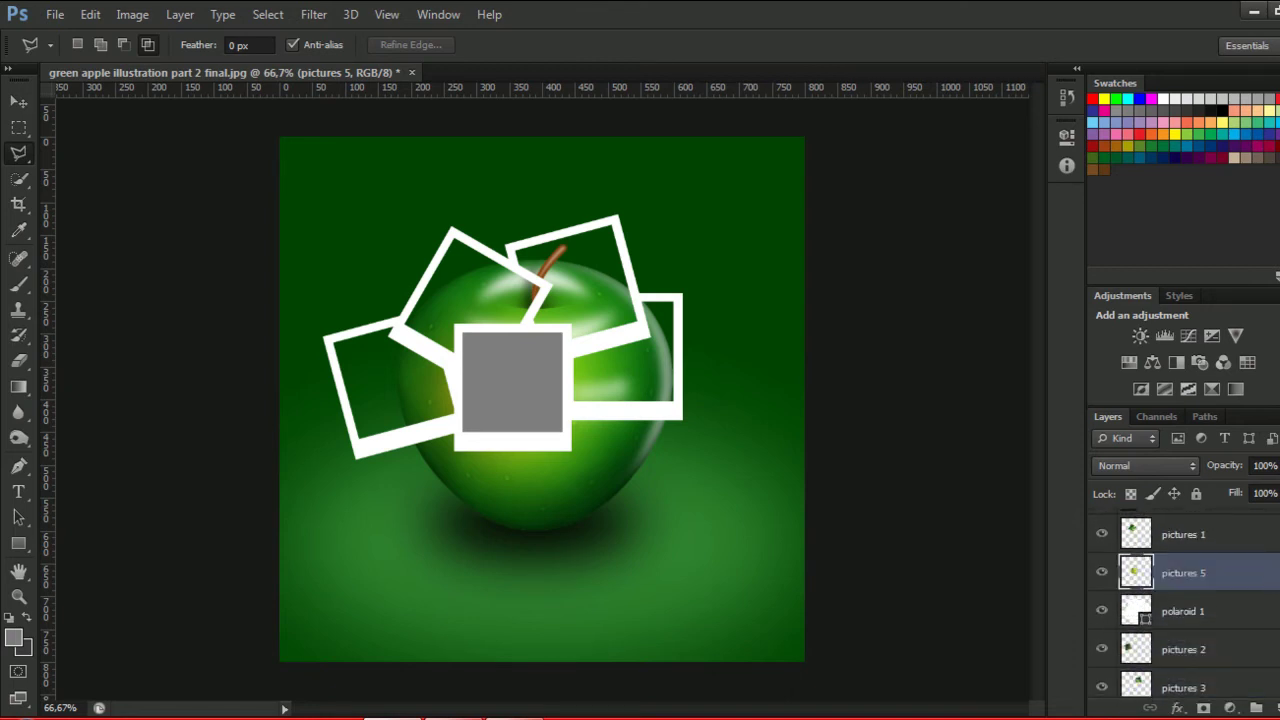
scroll(1184, 600, "up", 1)
scroll(1184, 600, "up", 1)
left_click_drag(1201, 643, 1206, 524)
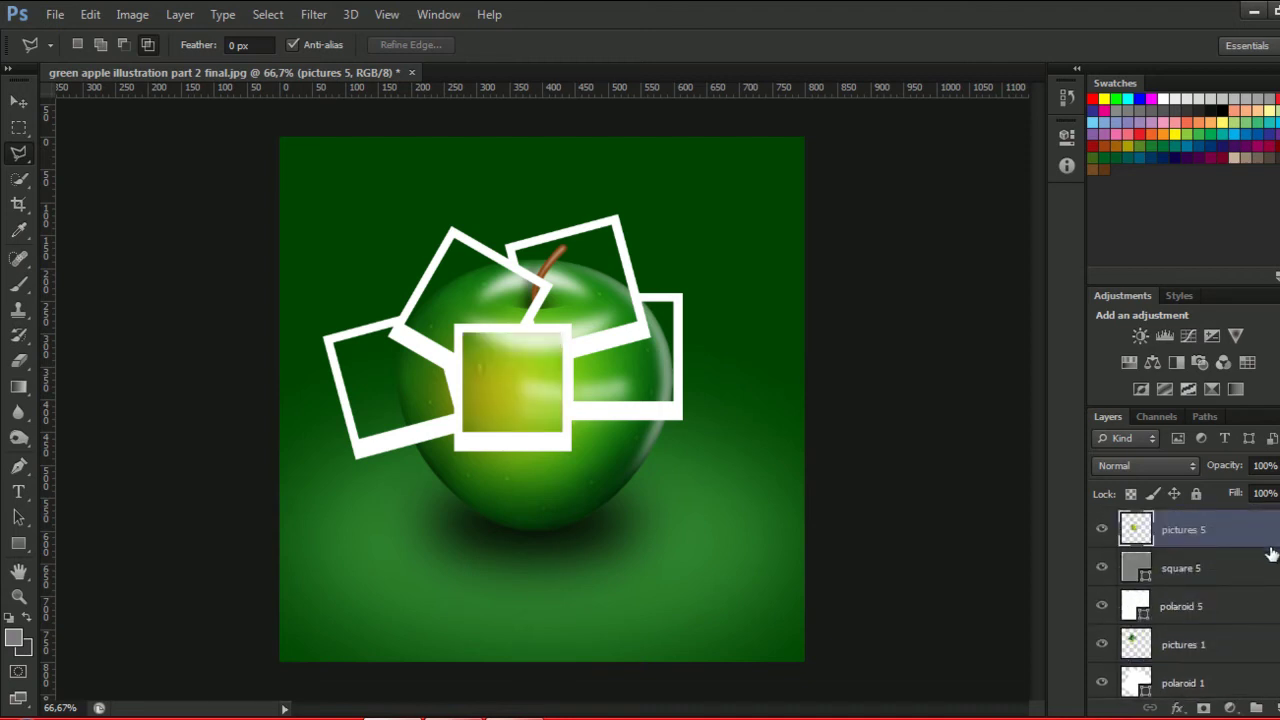
left_click(1228, 612, "ctrl")
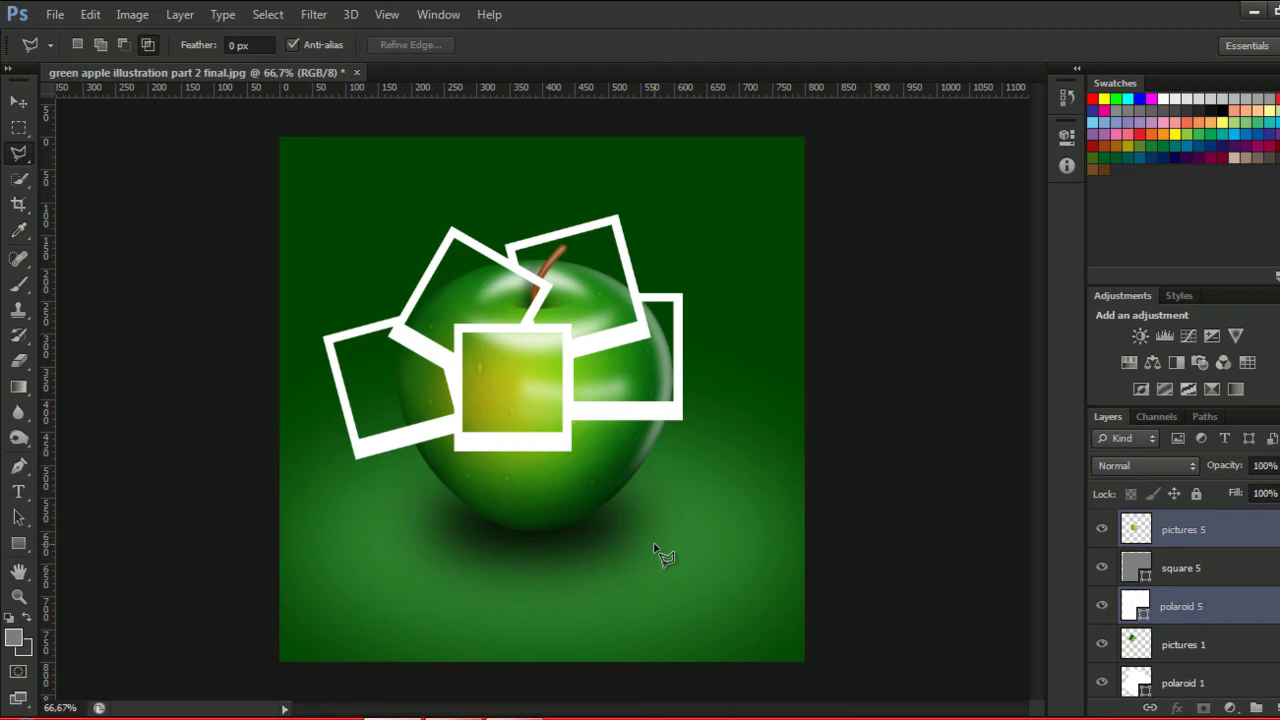
Duplicate the square 5 and polaroid 5 layers together.
left_click(1230, 572)
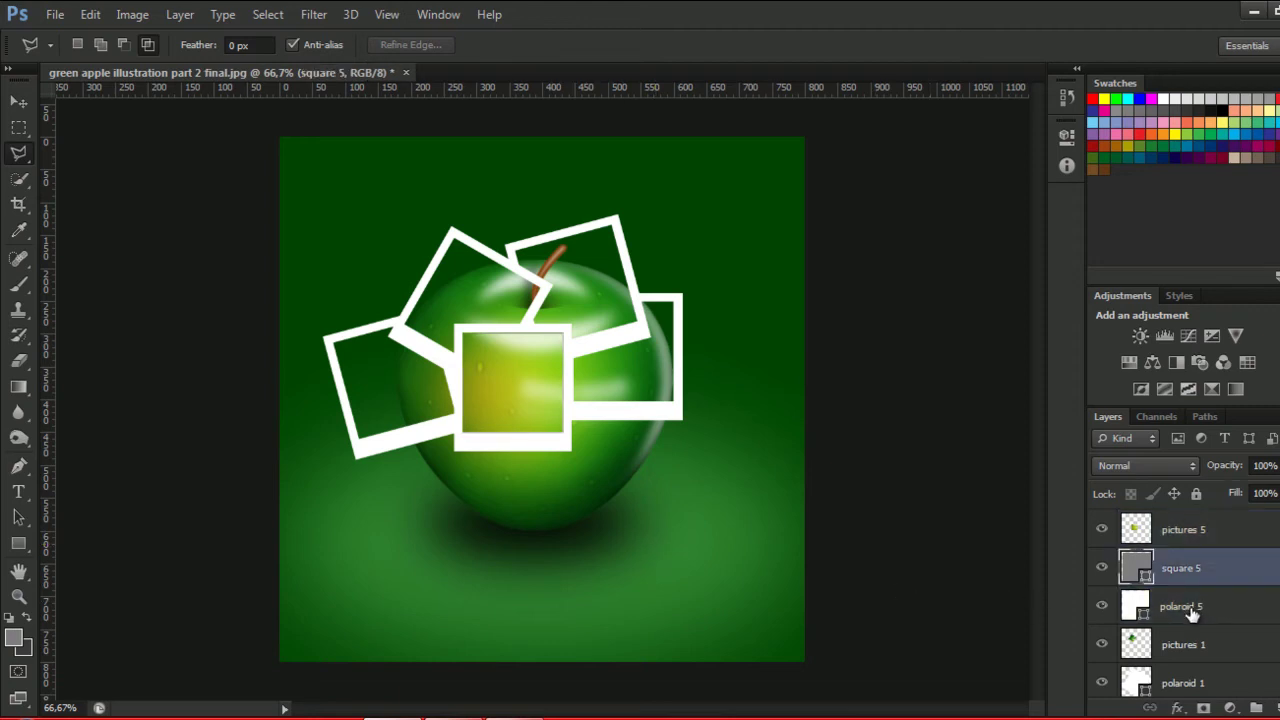
left_click(1191, 610, "shift")
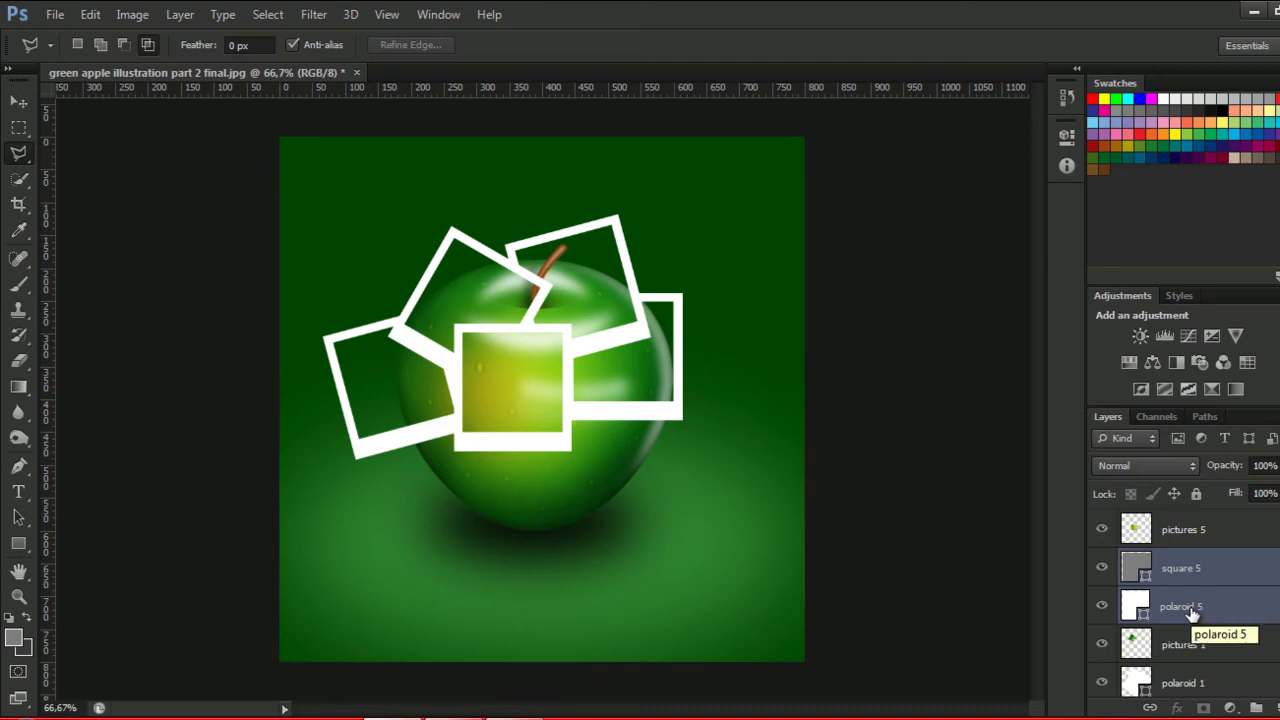
key("ctrl+j")
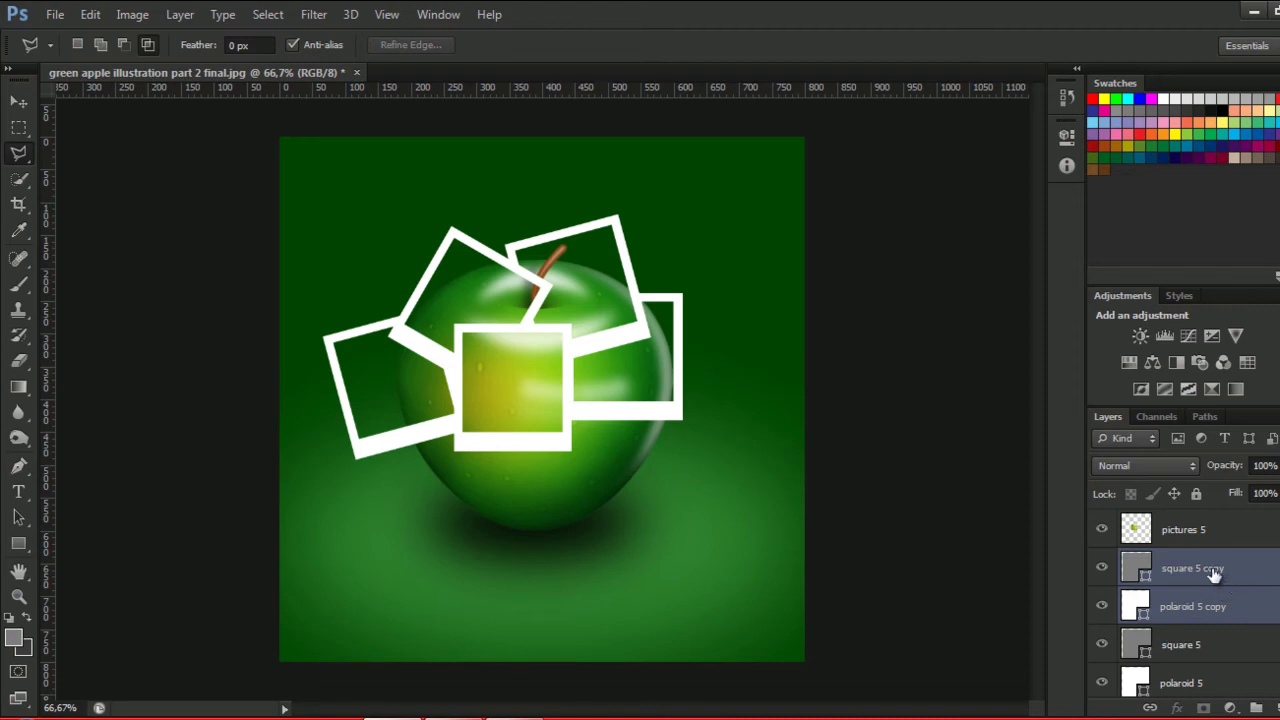
Rename the two copies to square 6 and polaroid 6.
double_click(1205, 570)
key("End")
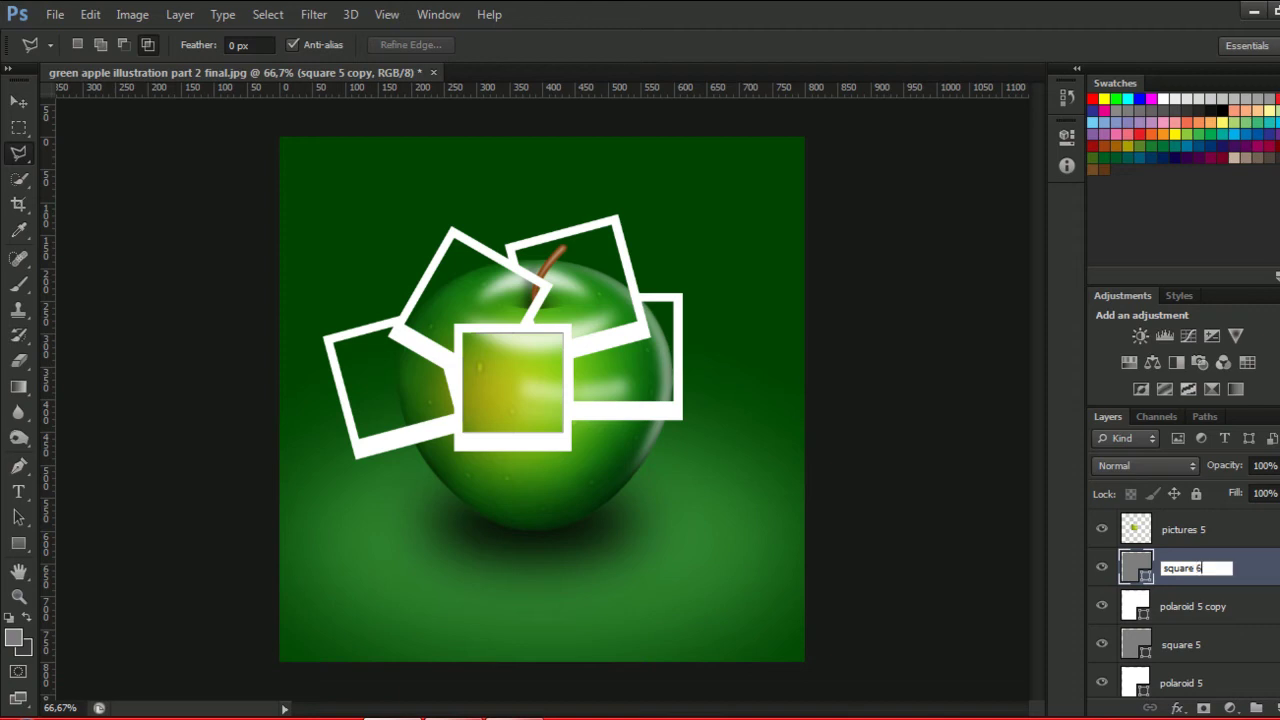
key("Return")
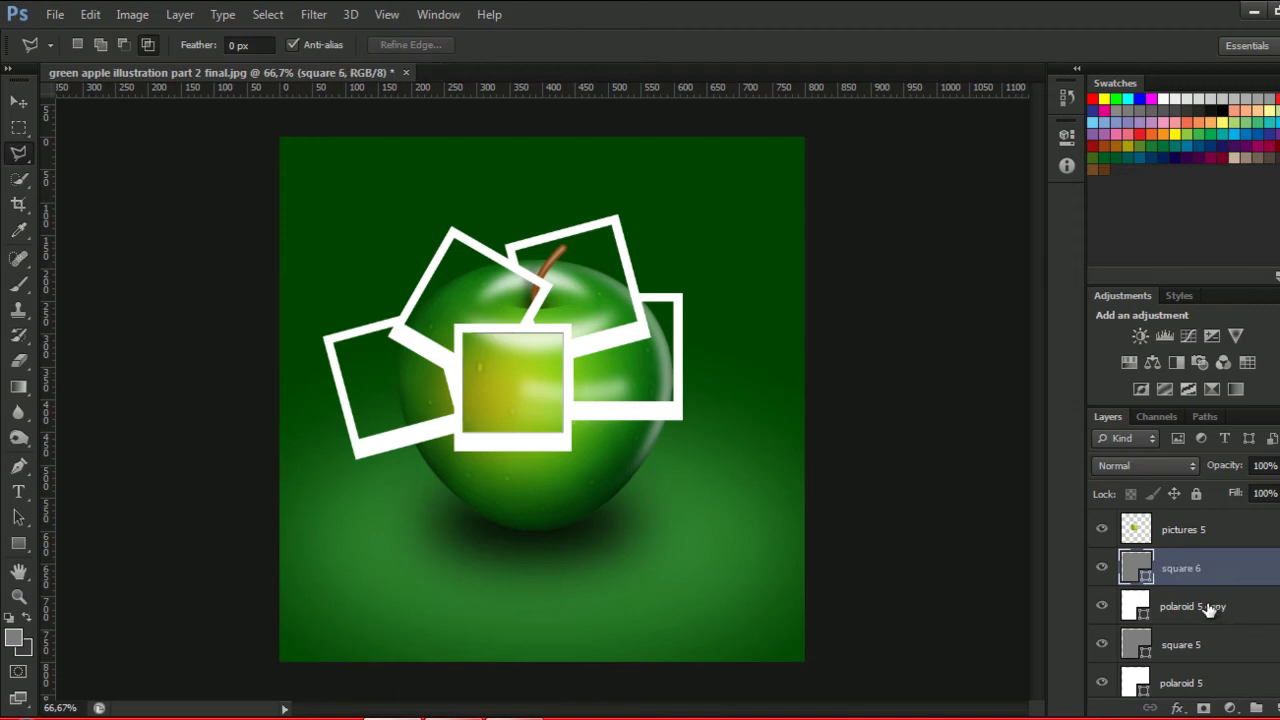
double_click(1208, 607)
key("End")
key("BackSpace")
key("BackSpace")
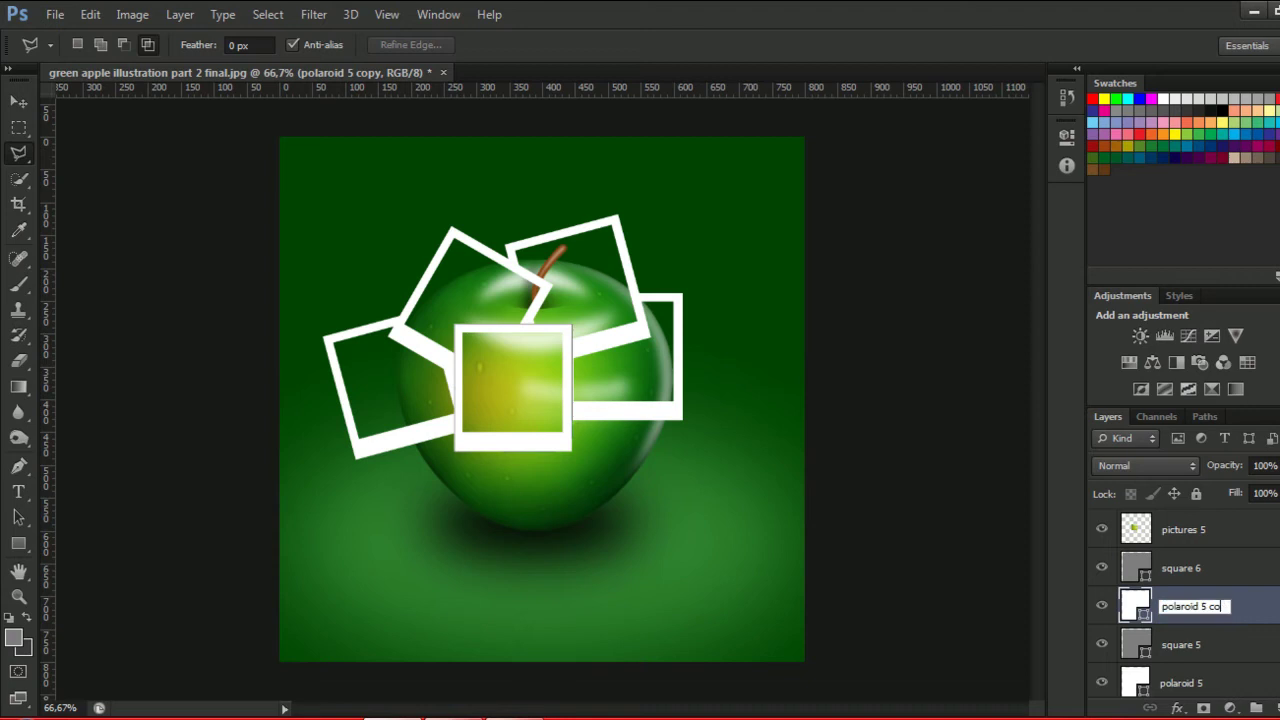
type("6")
key("Return")
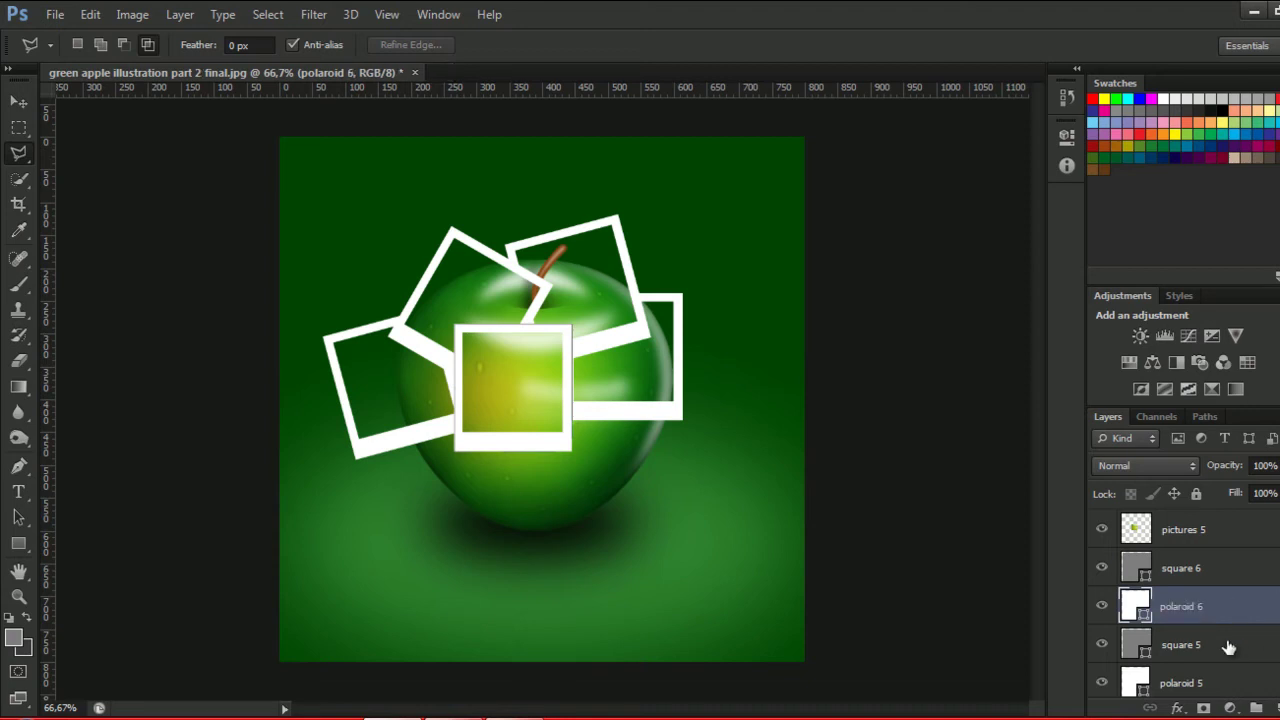
left_click_drag(1228, 648, 1228, 698)
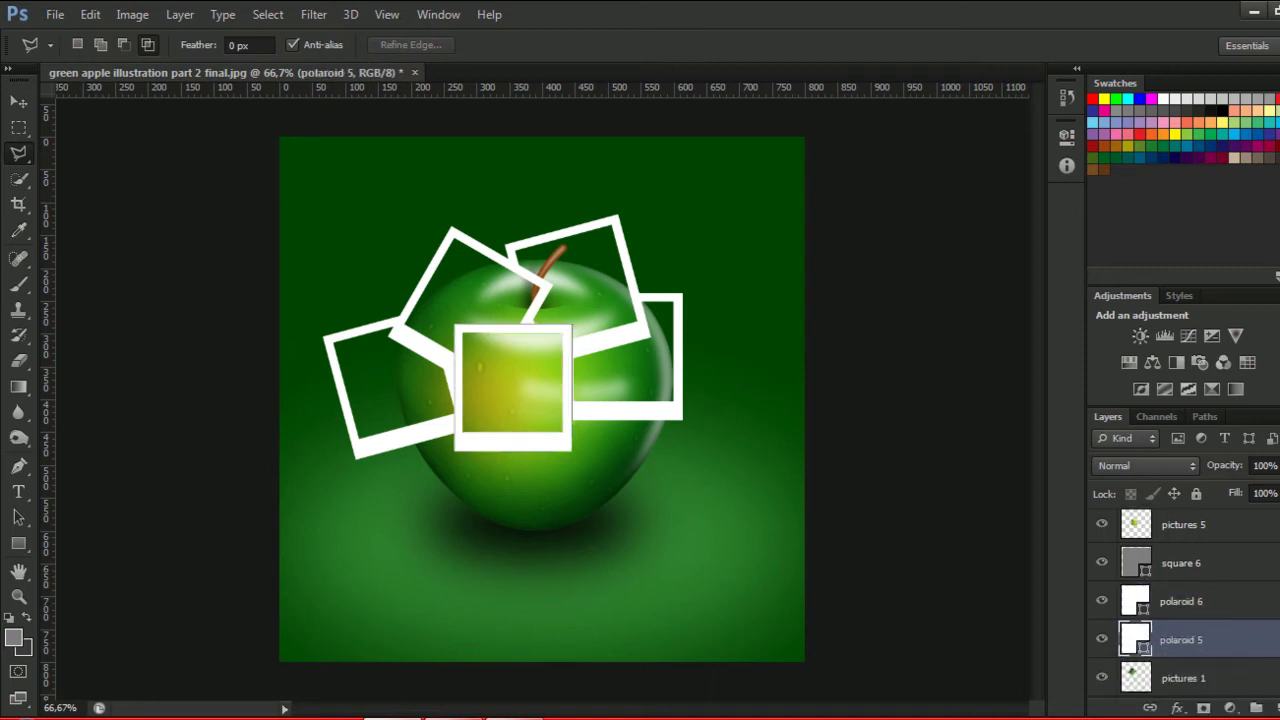
Drag the square 6 and polaroid 6 frame out of the cluster to the apple's lower left.
left_click(1194, 576)
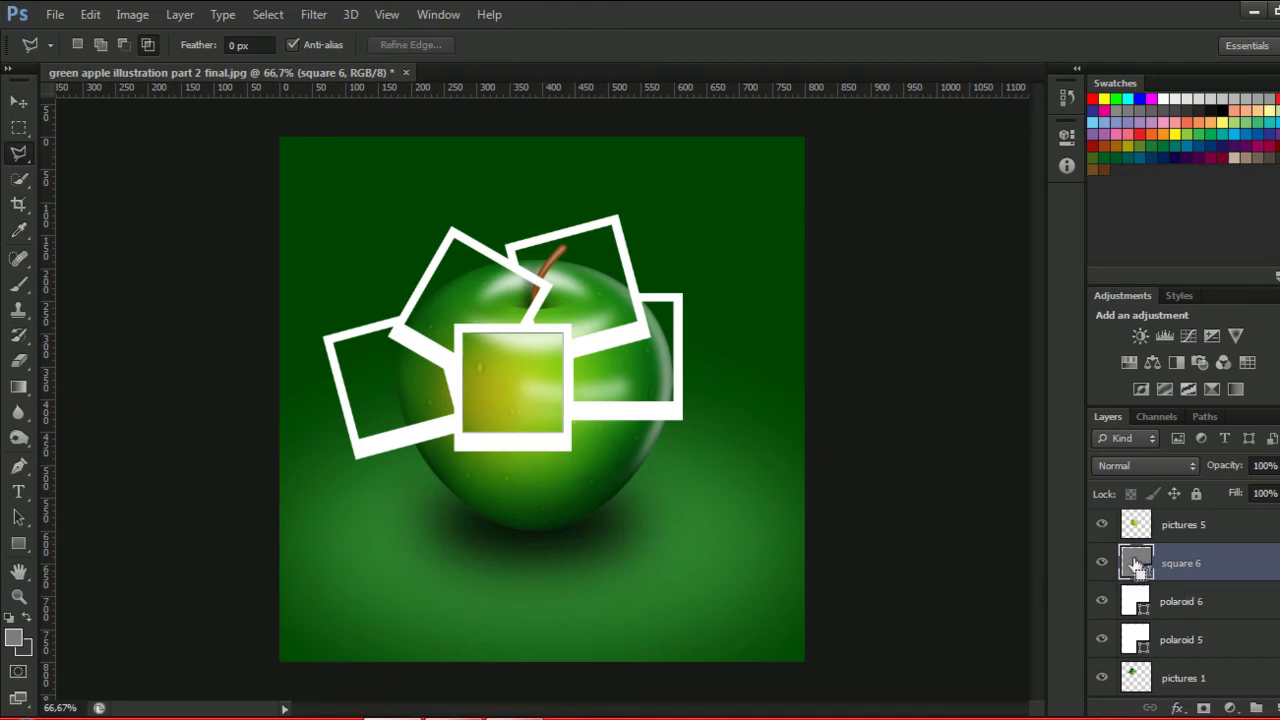
left_click(1183, 605, "shift")
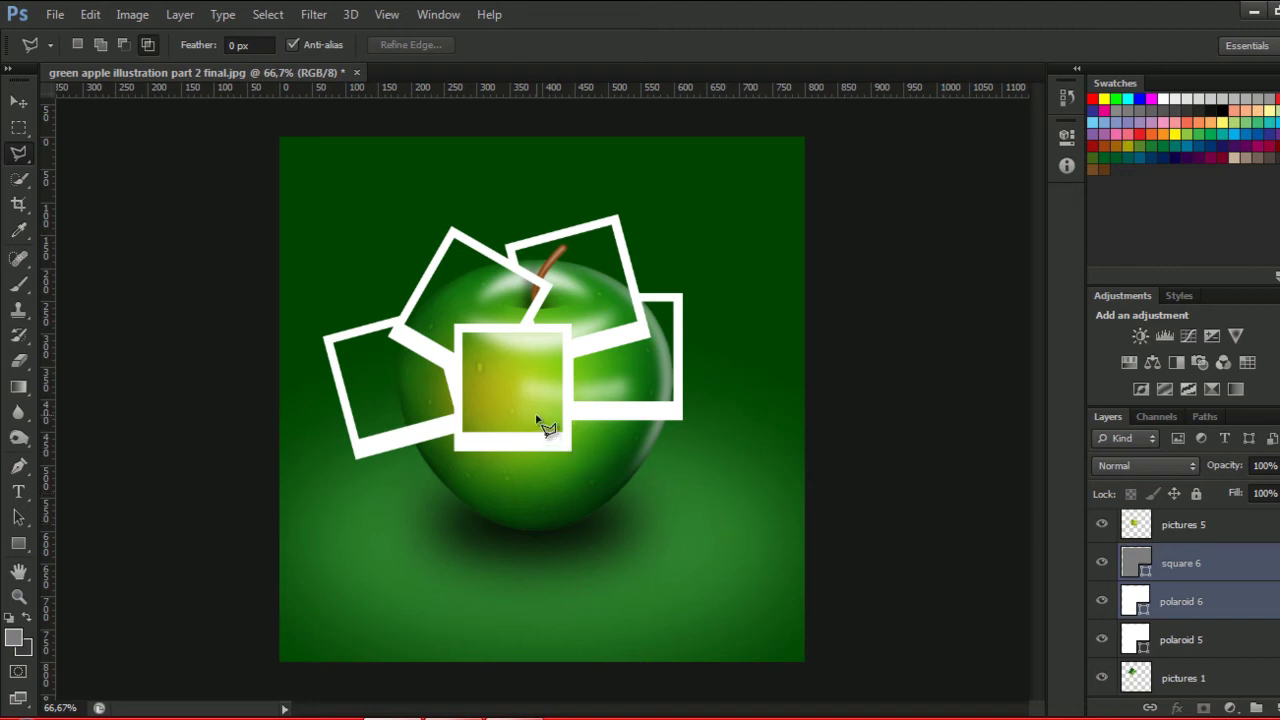
key("v")
mouse_move(537, 420)
left_mouse_down()
mouse_move(651, 541)
mouse_move(628, 484)
left_mouse_up()
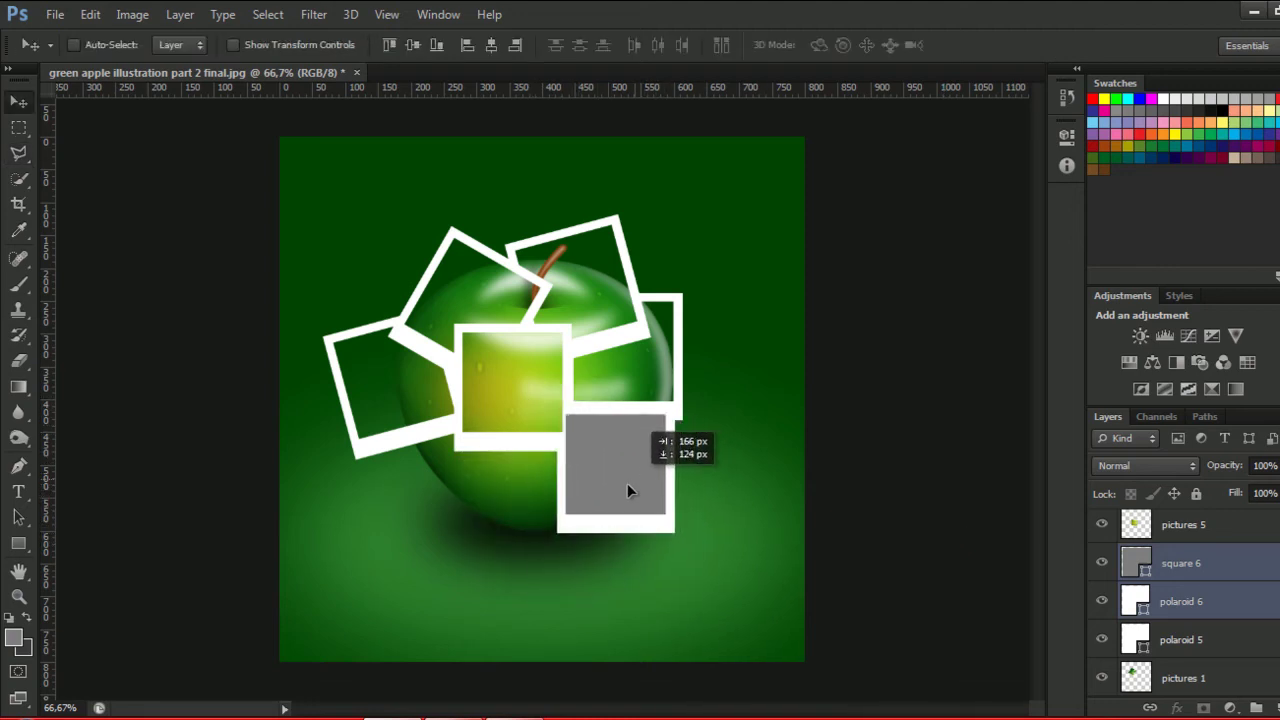
mouse_move(627, 484)
left_mouse_down()
mouse_move(567, 549)
mouse_move(453, 527)
mouse_move(483, 553)
left_mouse_up()
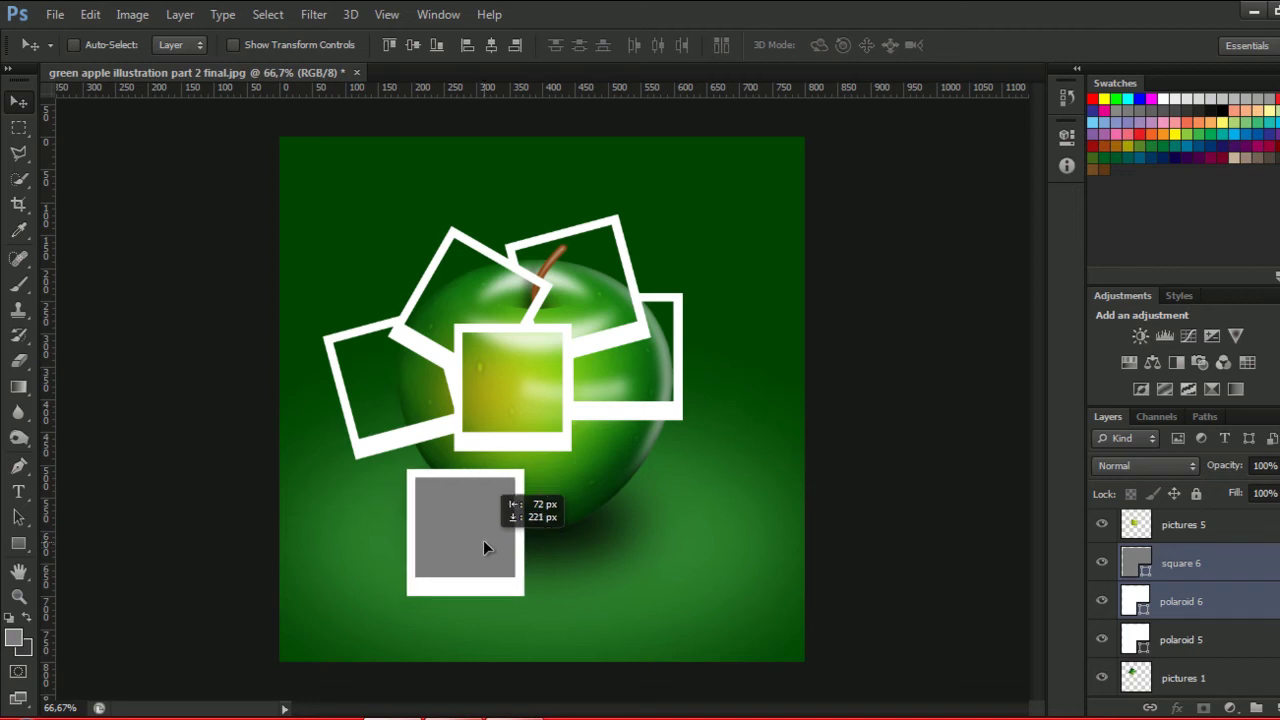
left_click_drag(482, 547, 484, 540)
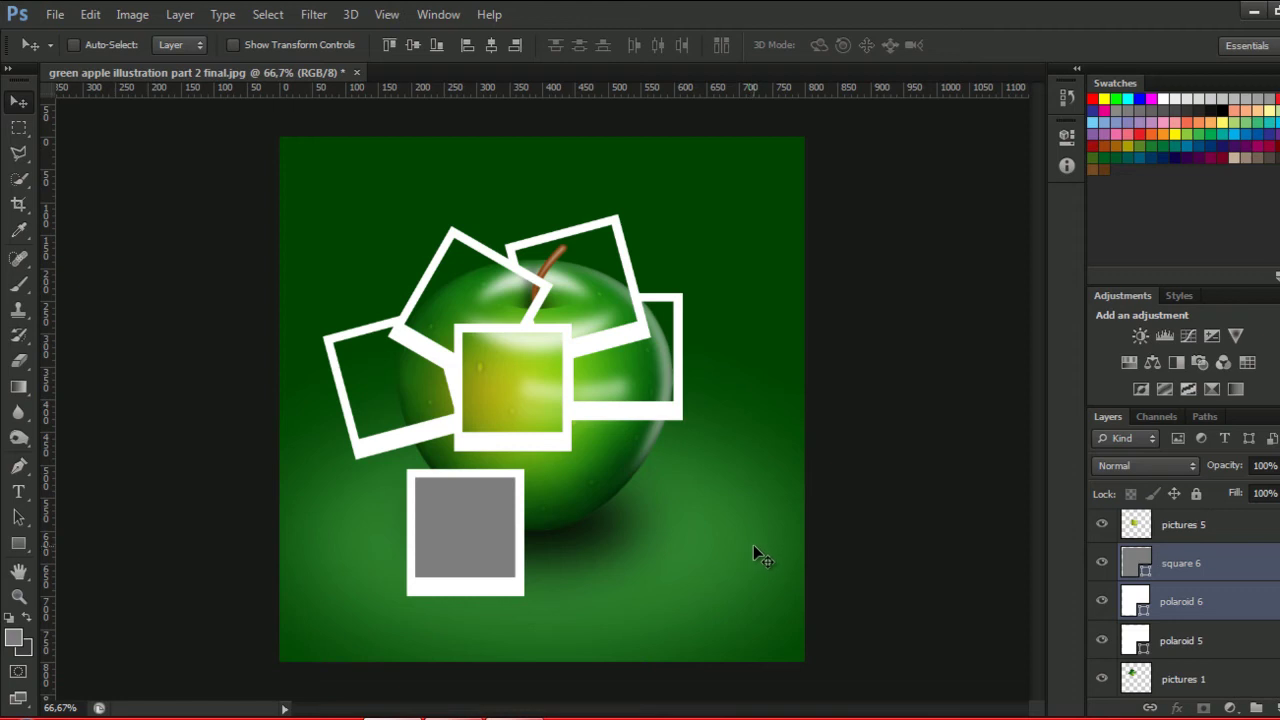
Rotate the square 6 frame about 15° and shift it up onto the apple's lower-left edge.
key("ctrl+t")
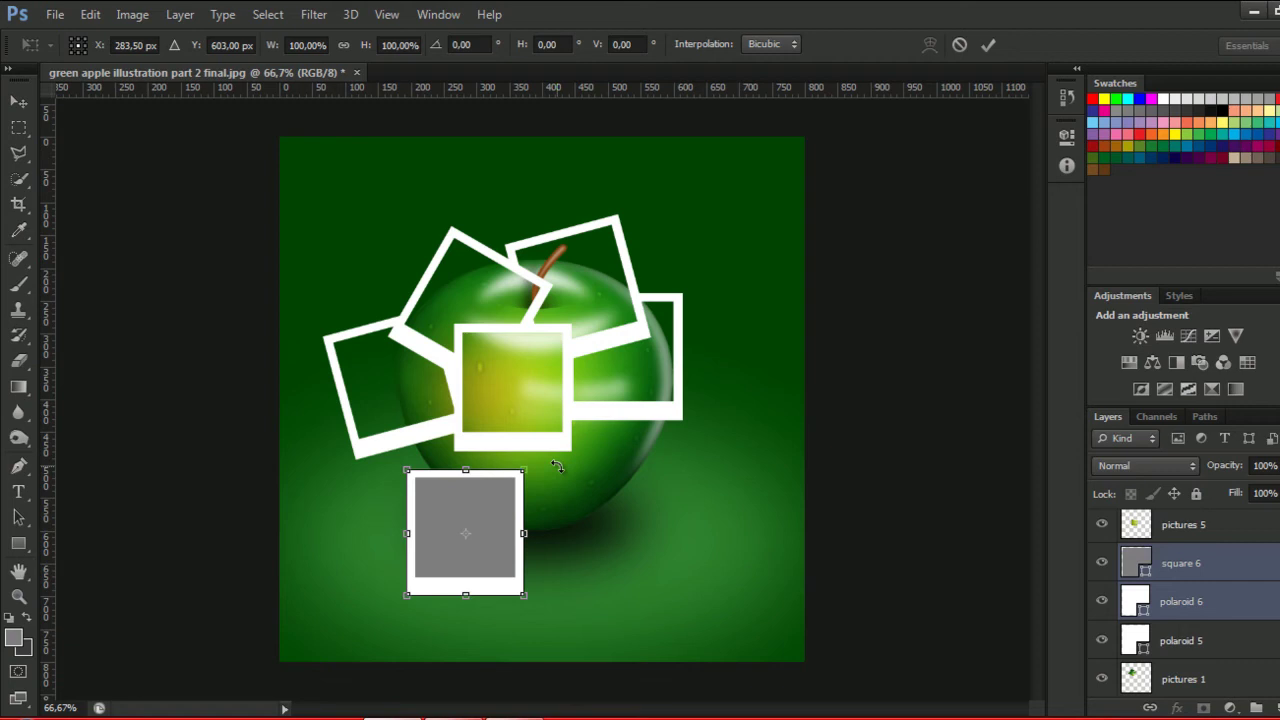
left_click_drag(557, 466, 577, 518)
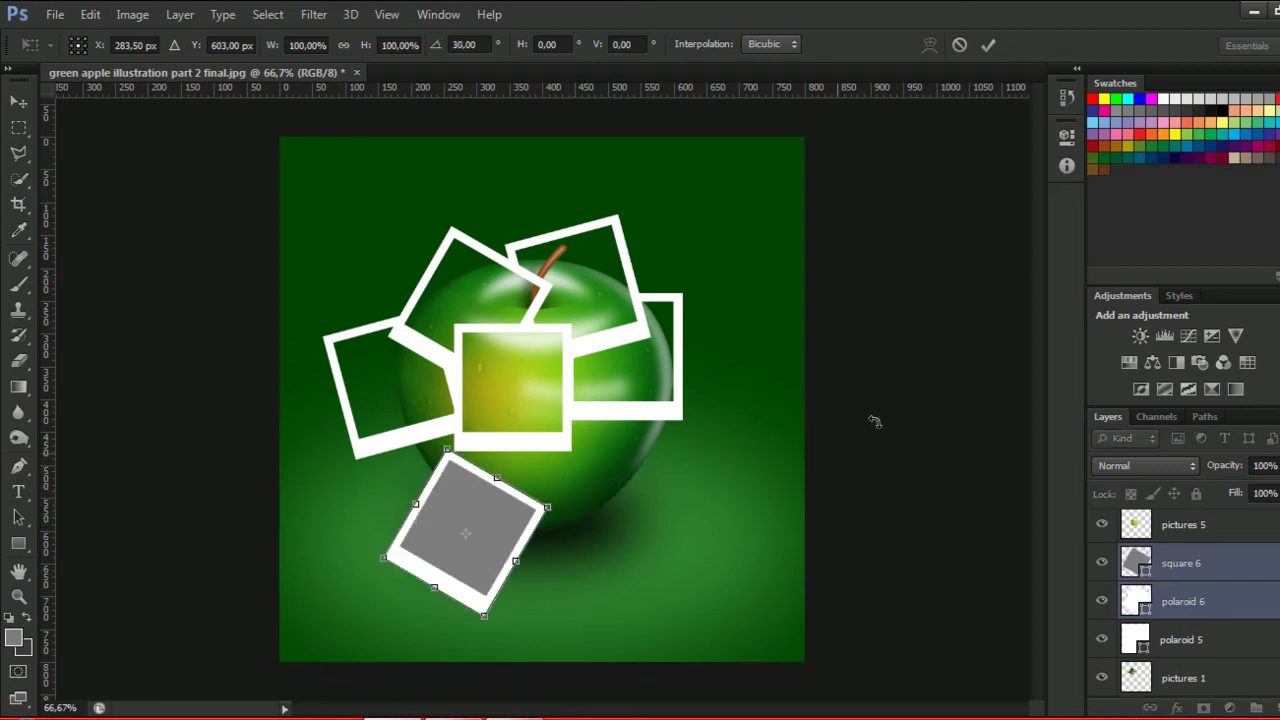
left_click(990, 48)
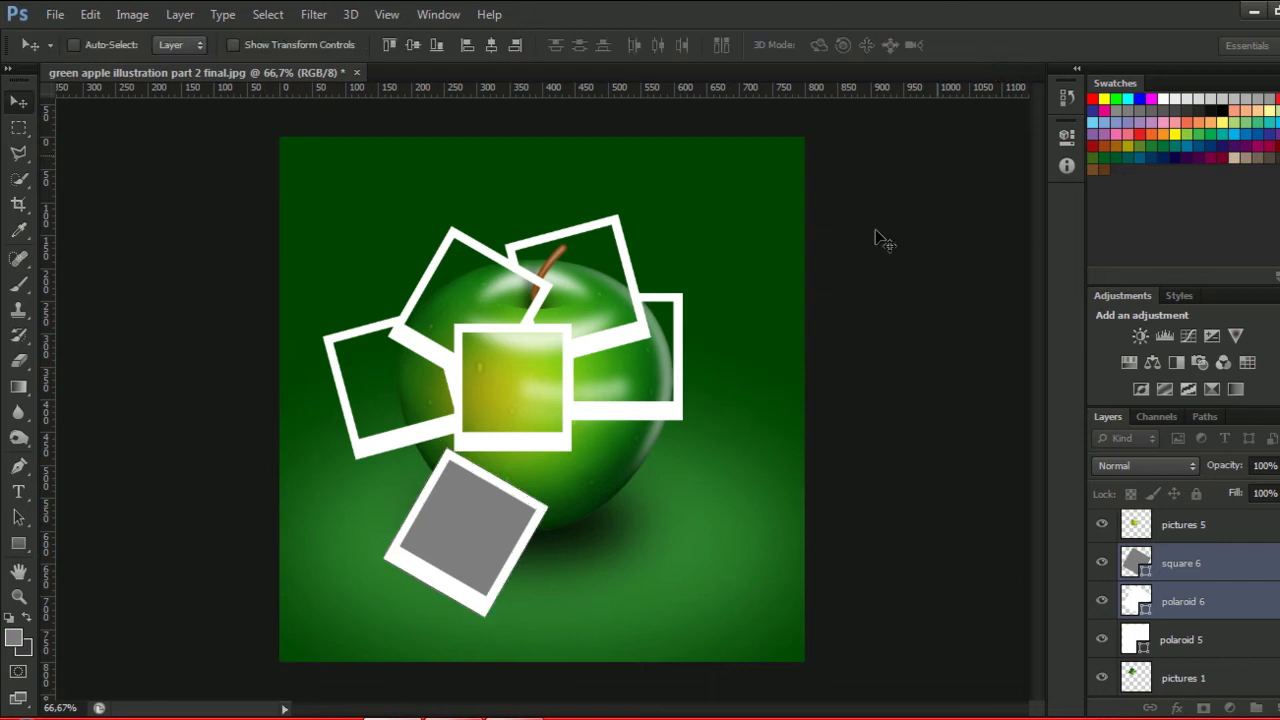
left_click_drag(489, 514, 486, 463)
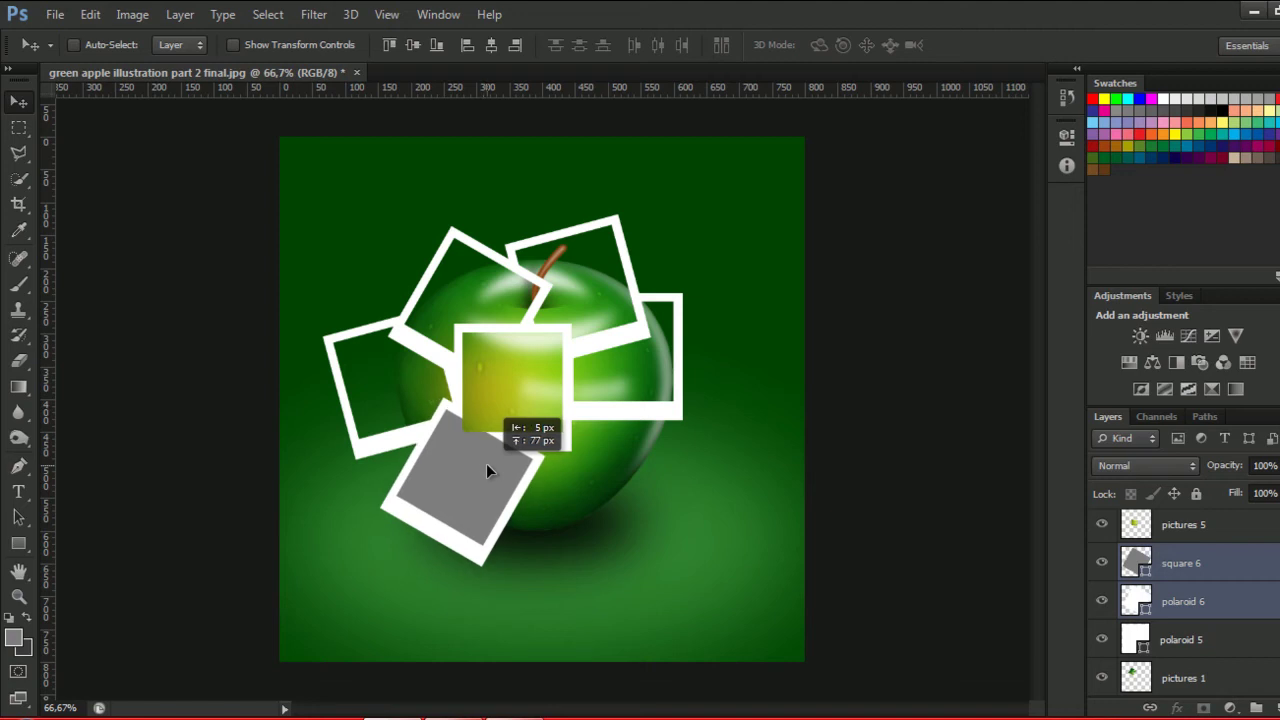
mouse_move(486, 463)
left_mouse_down()
mouse_move(498, 496)
mouse_move(480, 461)
left_mouse_up()
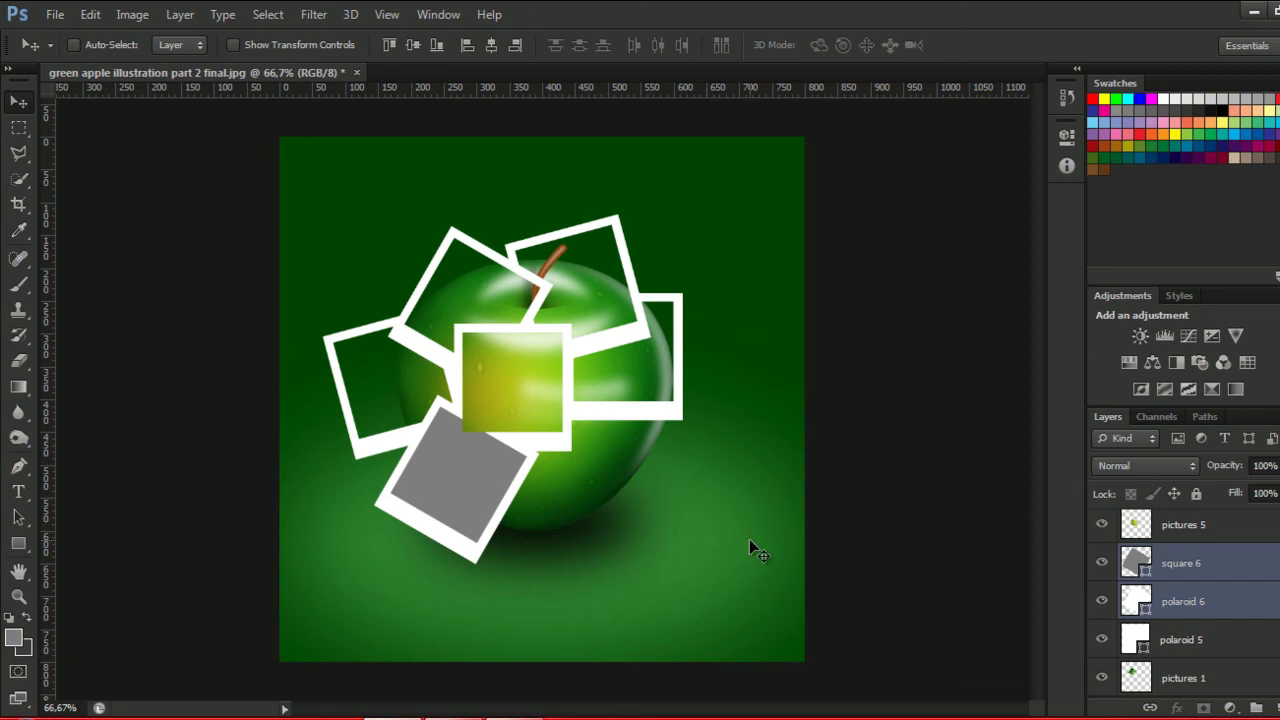
Move square 6 and polaroid 6 above pictures 5 at the top of the layer stack.
left_click(1252, 607)
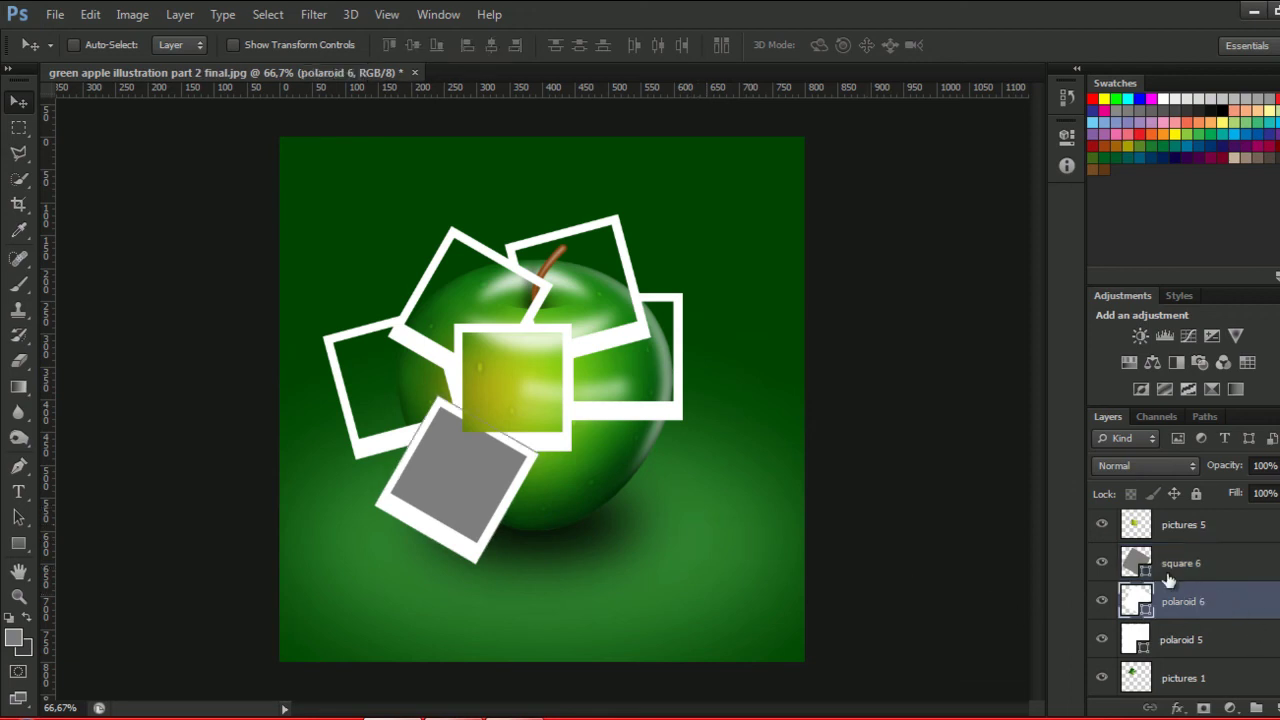
left_click(1211, 565)
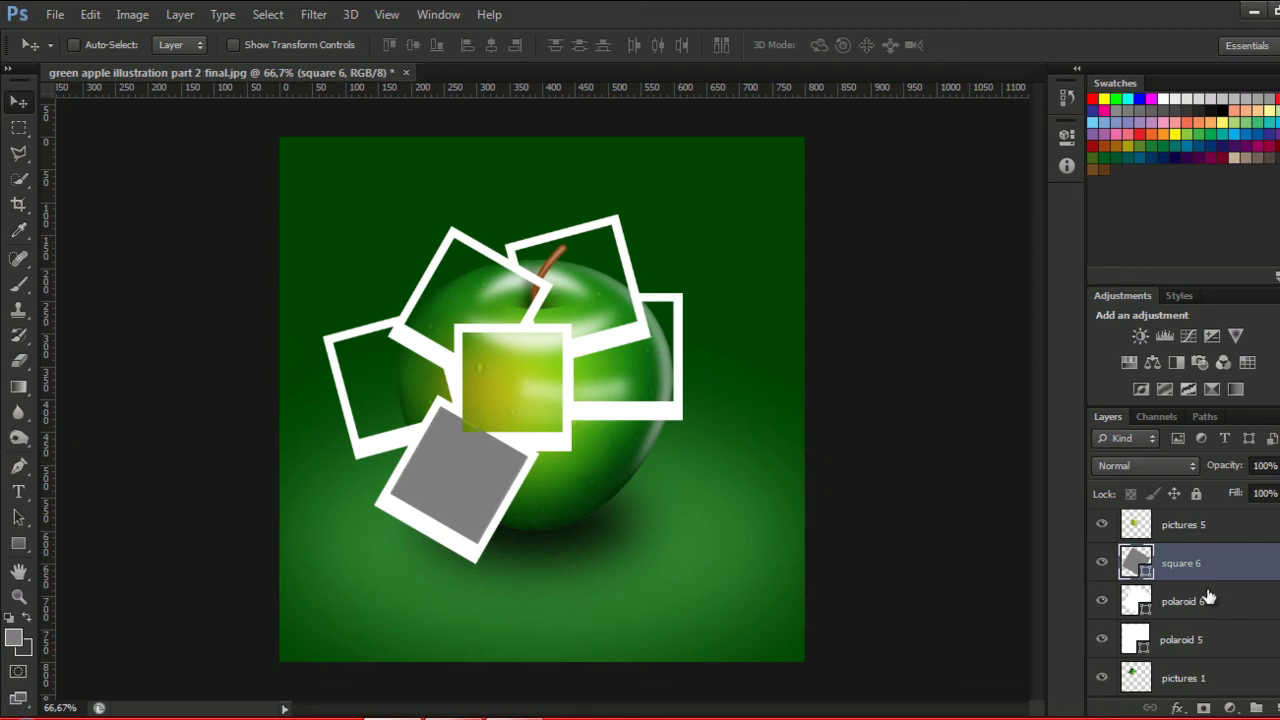
left_click(1206, 594, "ctrl")
left_click_drag(1203, 578, 1208, 525)
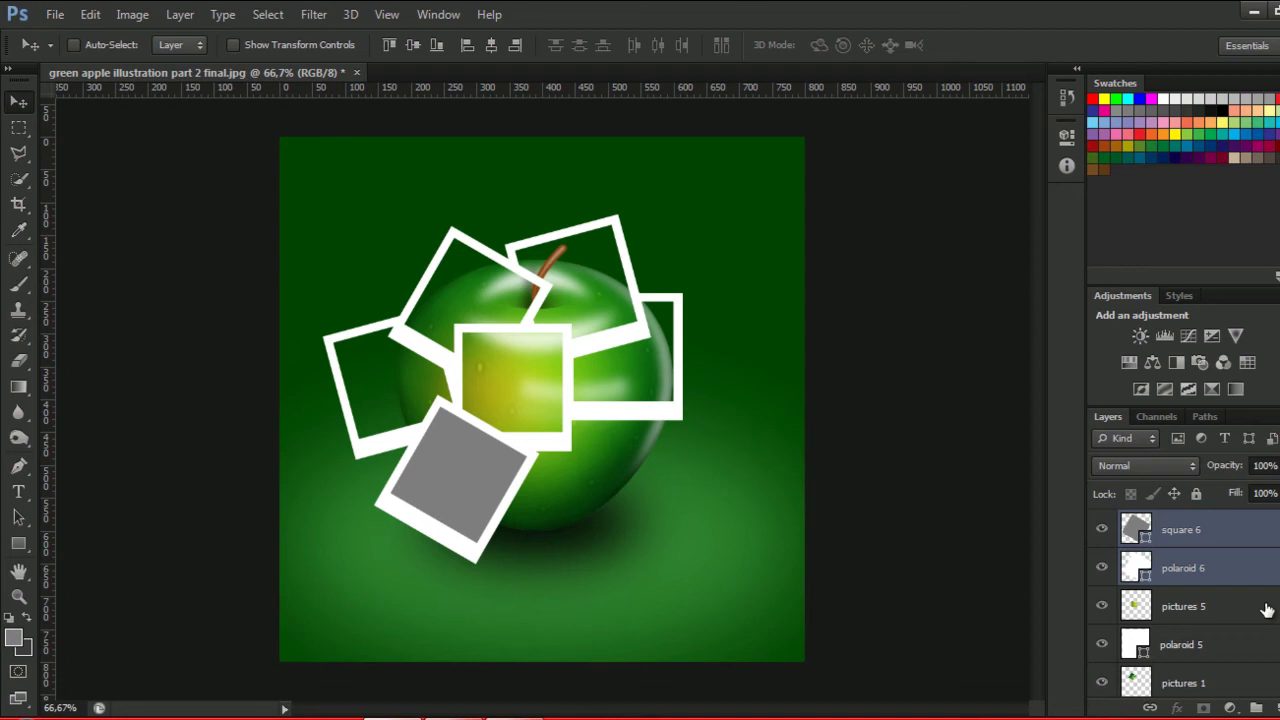
Load the grey square 6 shape as a selection.
left_click(1229, 538)
left_click(1133, 527, "ctrl")
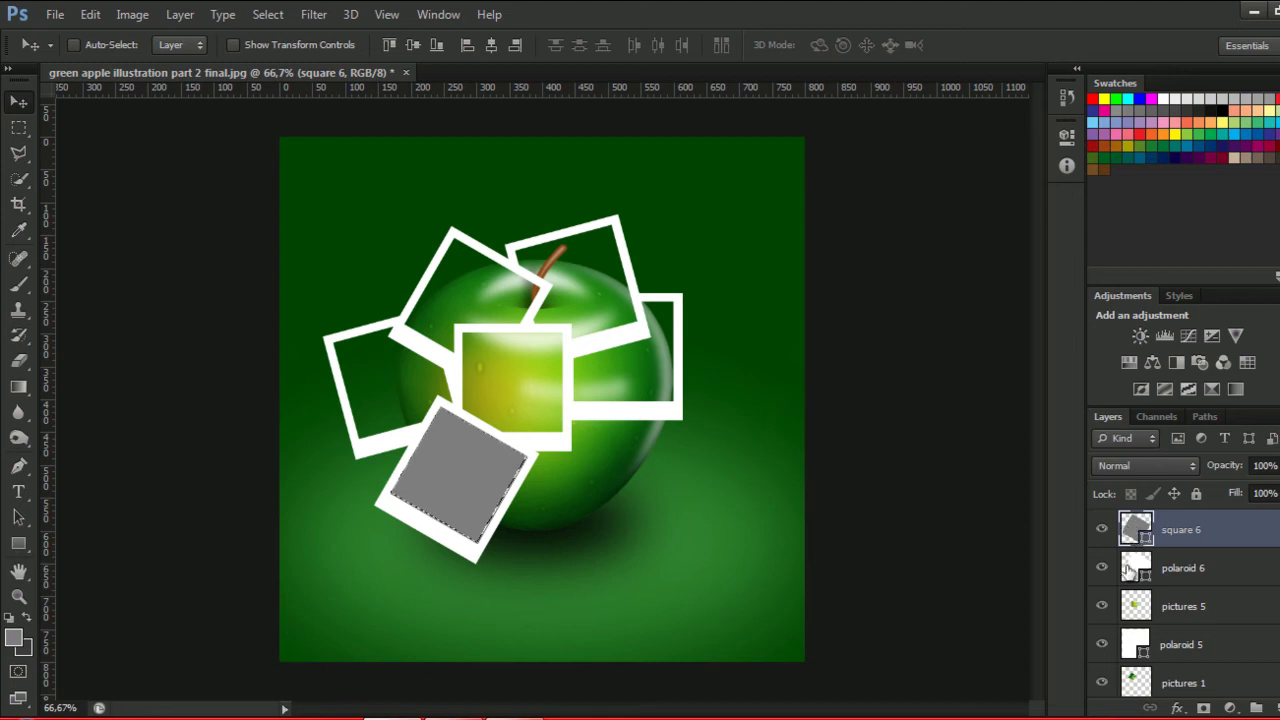
left_click(18, 152)
scroll(1184, 600, "down", 5)
scroll(1184, 600, "down", 5)
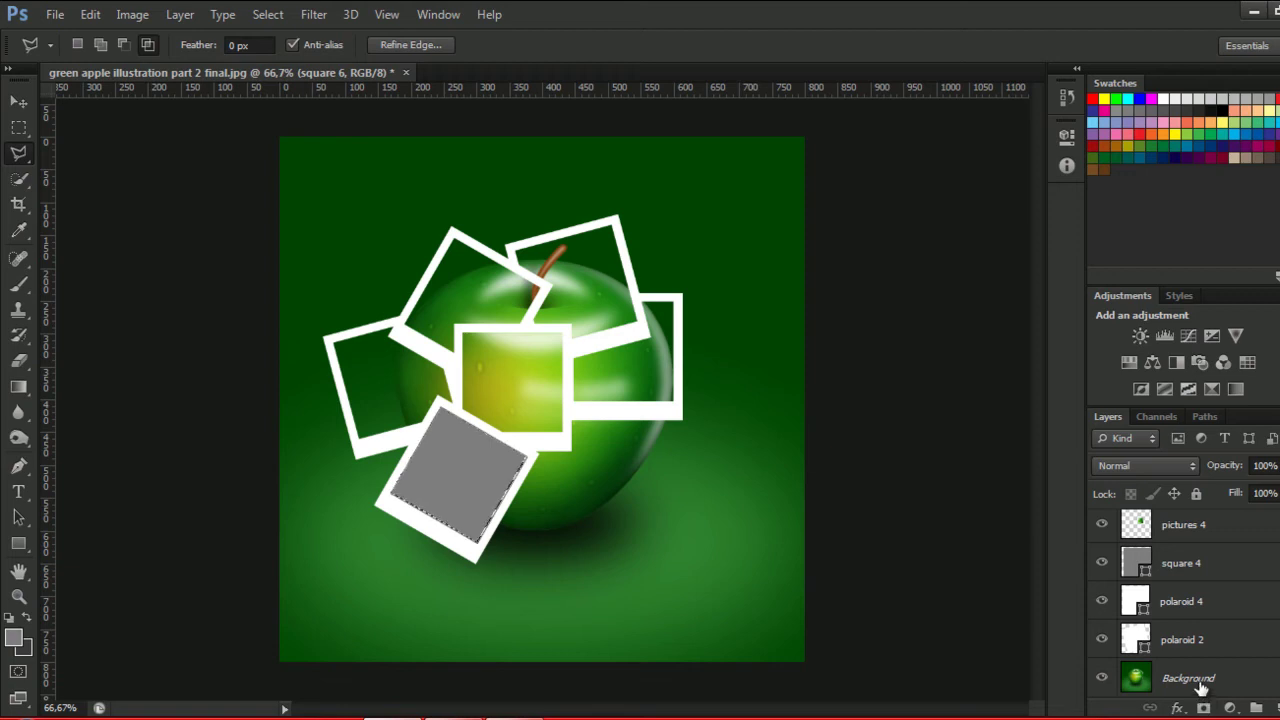
Copy the selected apple area from Background into a new layer via Layer via Copy.
left_click(1200, 688)
right_click(467, 463)
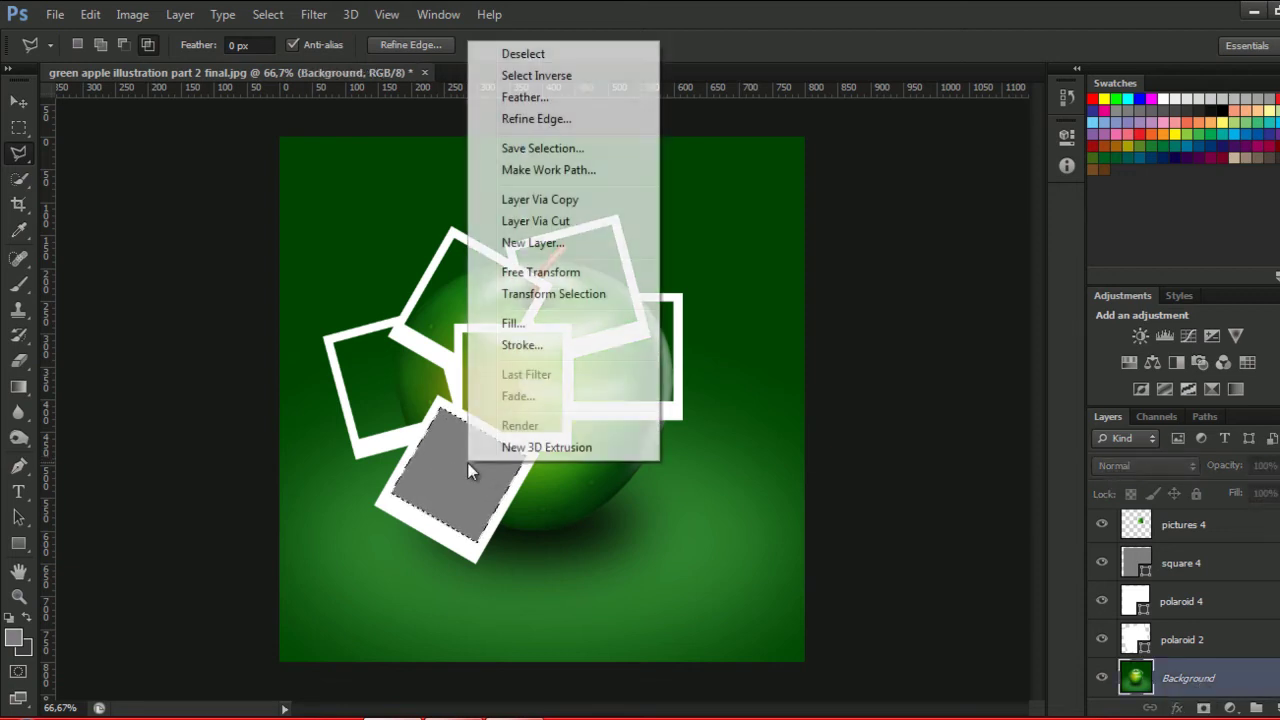
left_click(560, 200)
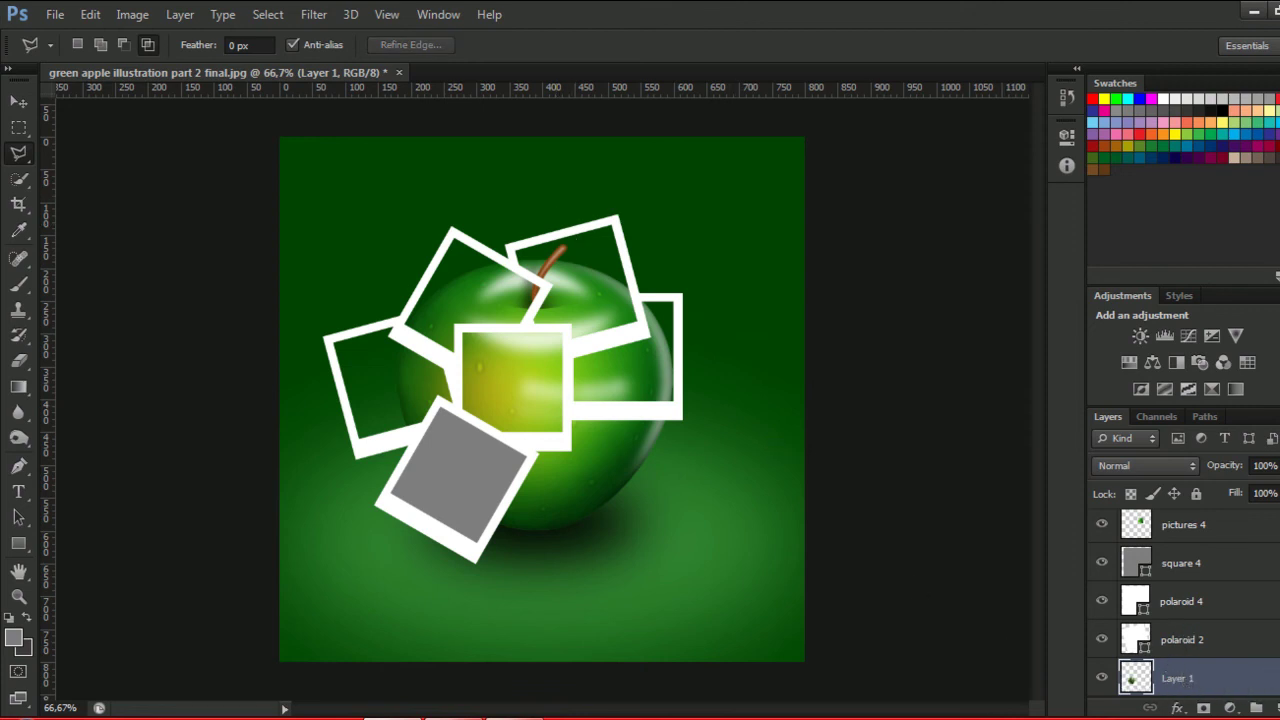
scroll(1184, 604, "up", 3)
scroll(1184, 604, "down", 5)
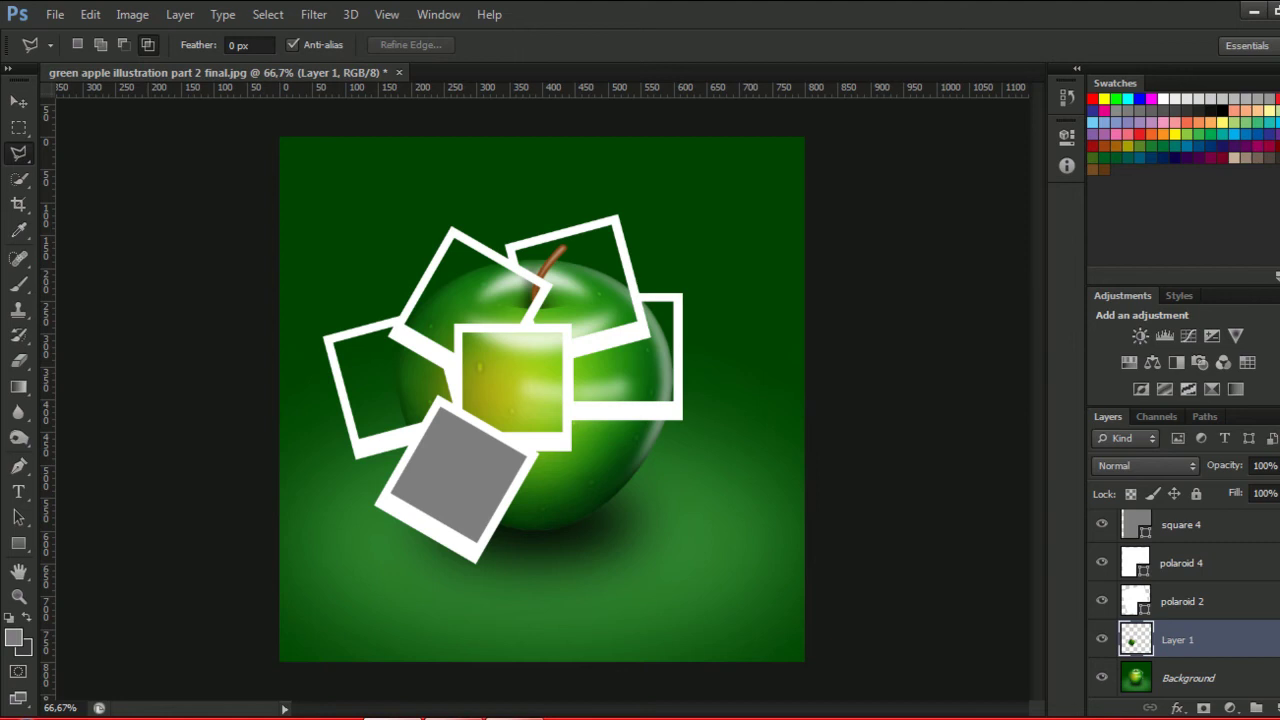
Rename the new layer pictures 6 and place it directly above square 6.
double_click(1176, 641)
type("pictures 6")
key("Return")
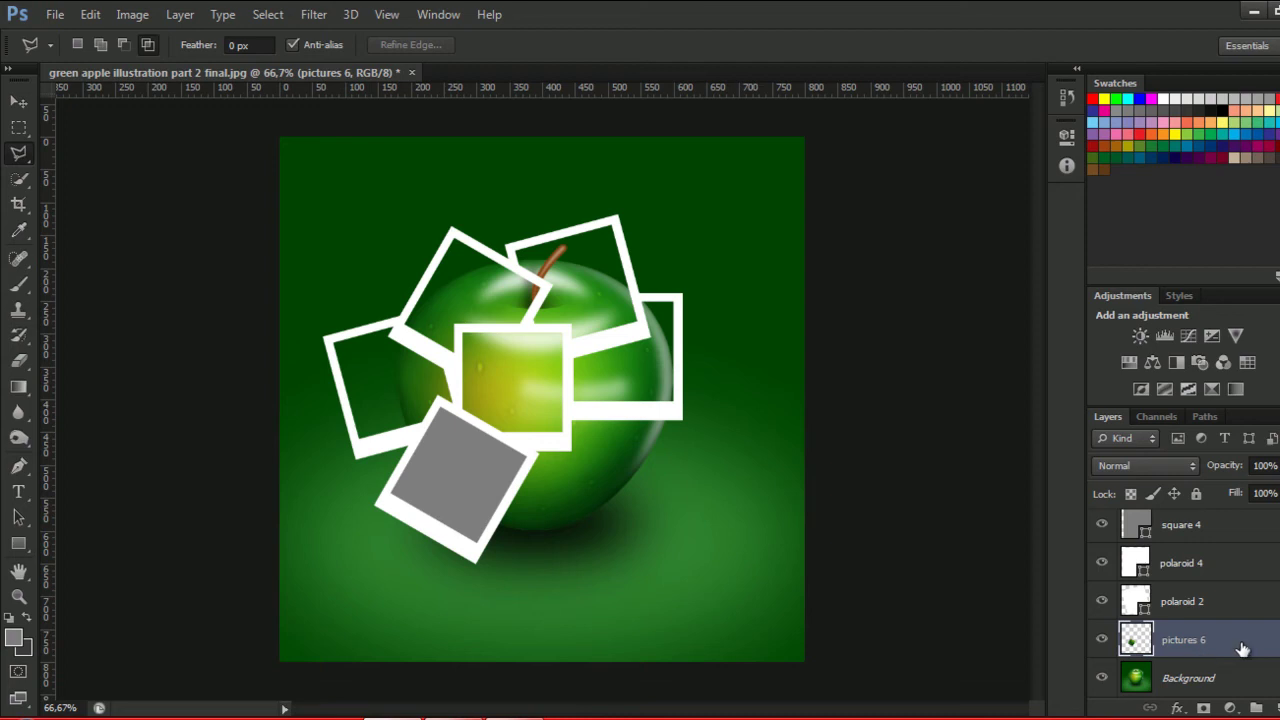
left_click_drag(1250, 645, 1276, 494)
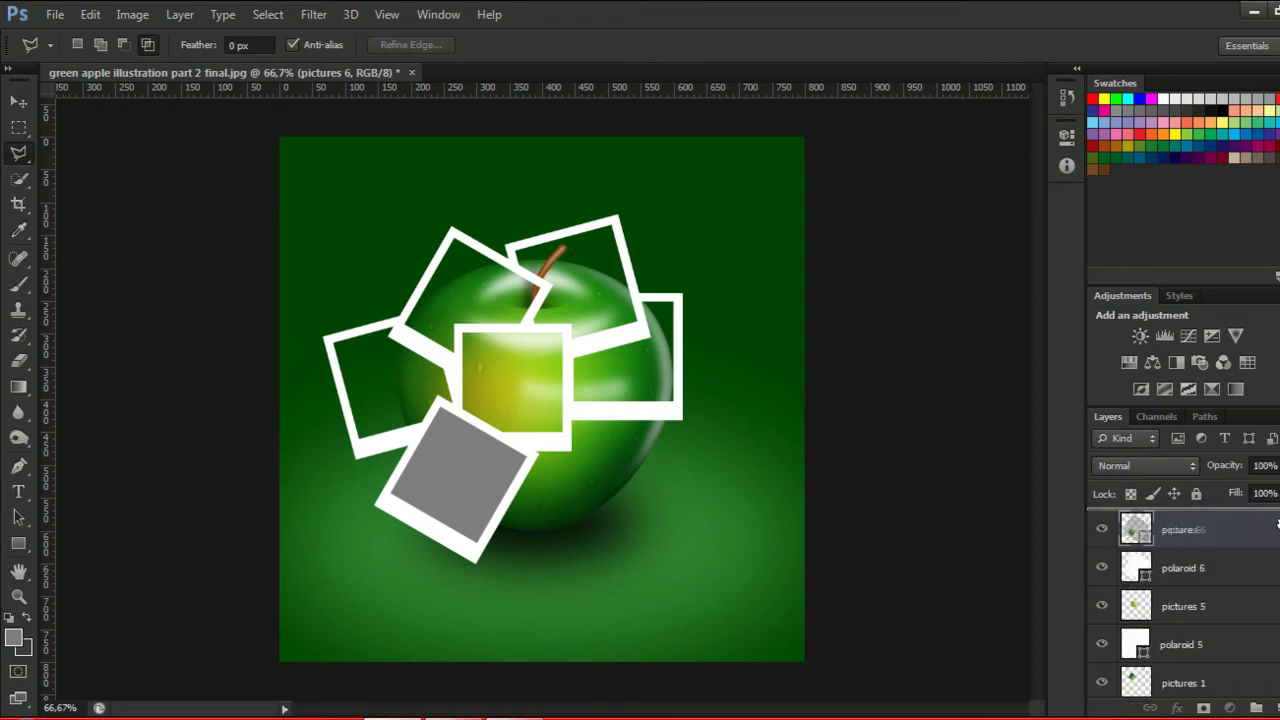
left_click_drag(1276, 494, 1258, 523)
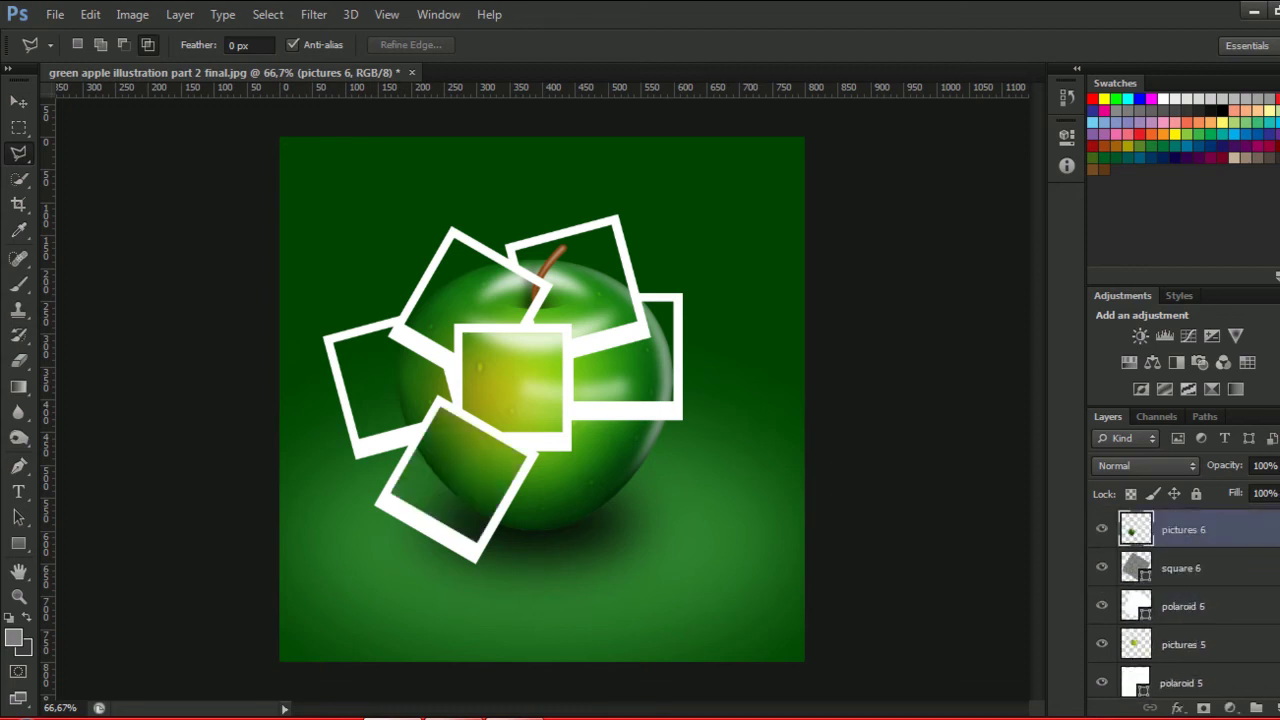
left_click(1266, 612, "ctrl")
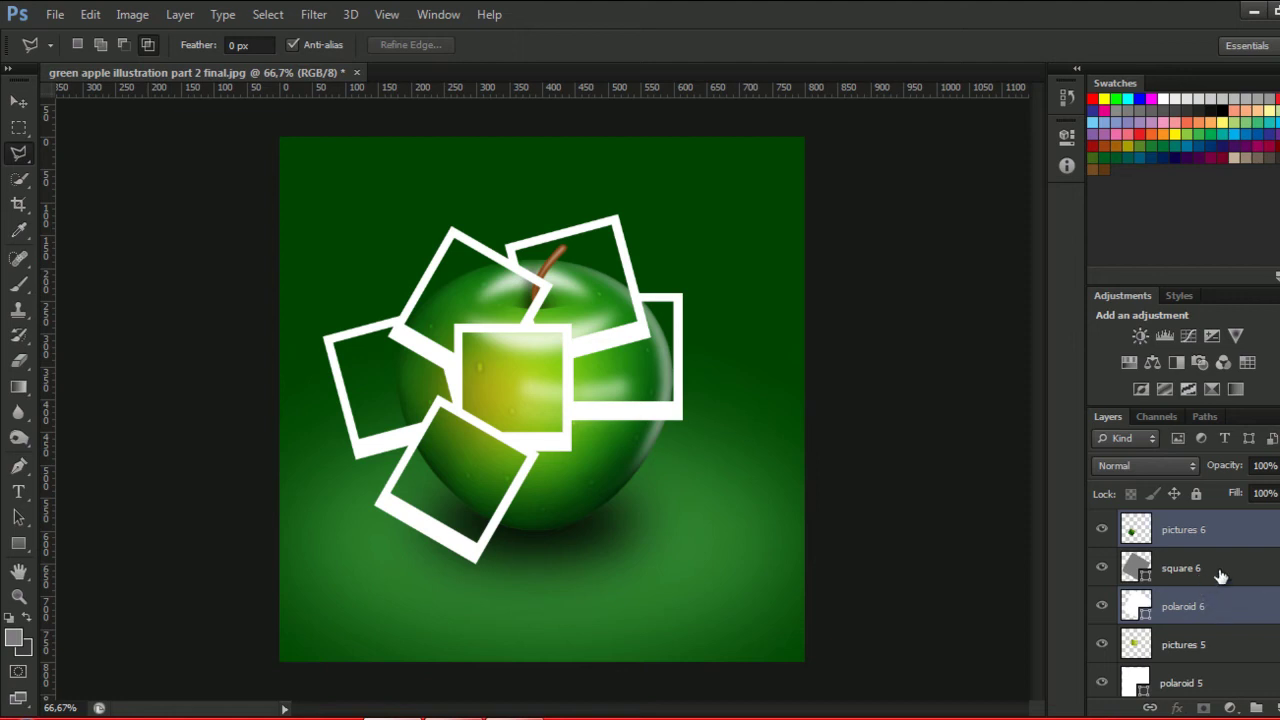
Duplicate square 6 and polaroid 6, naming the copies square 7 and polaroid 7.
left_click(1221, 578)
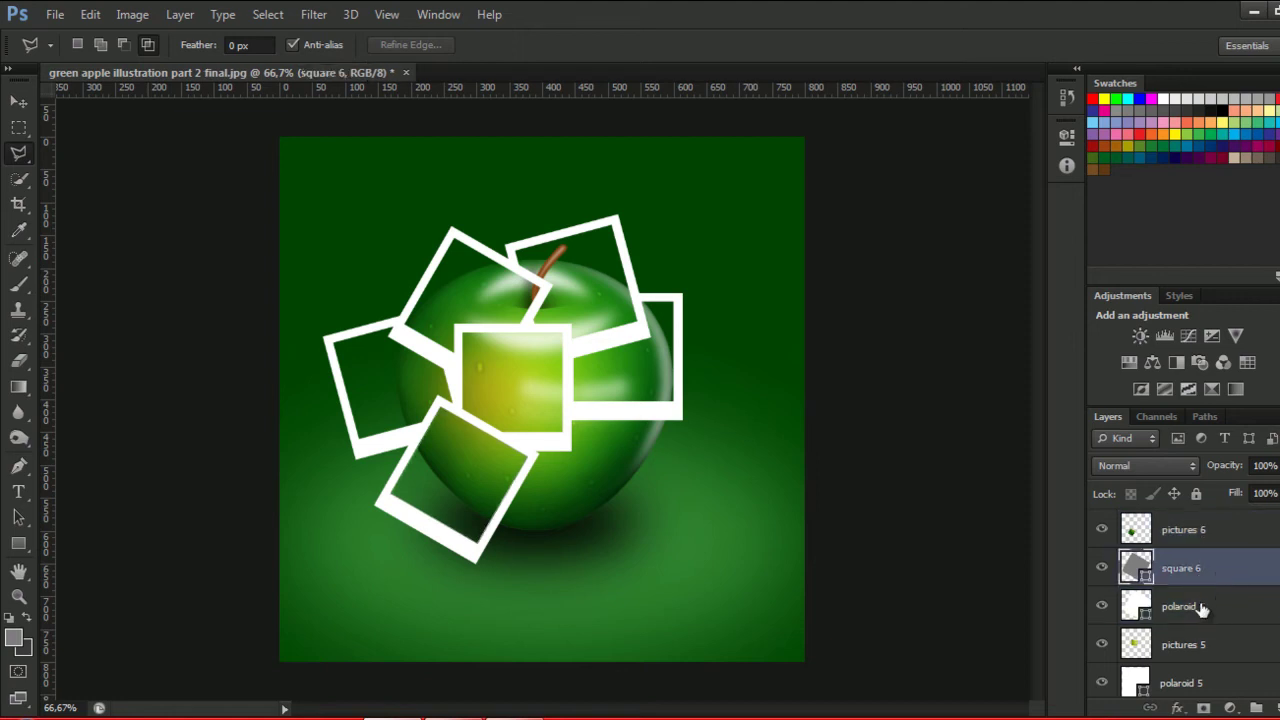
left_click(1201, 608, "ctrl")
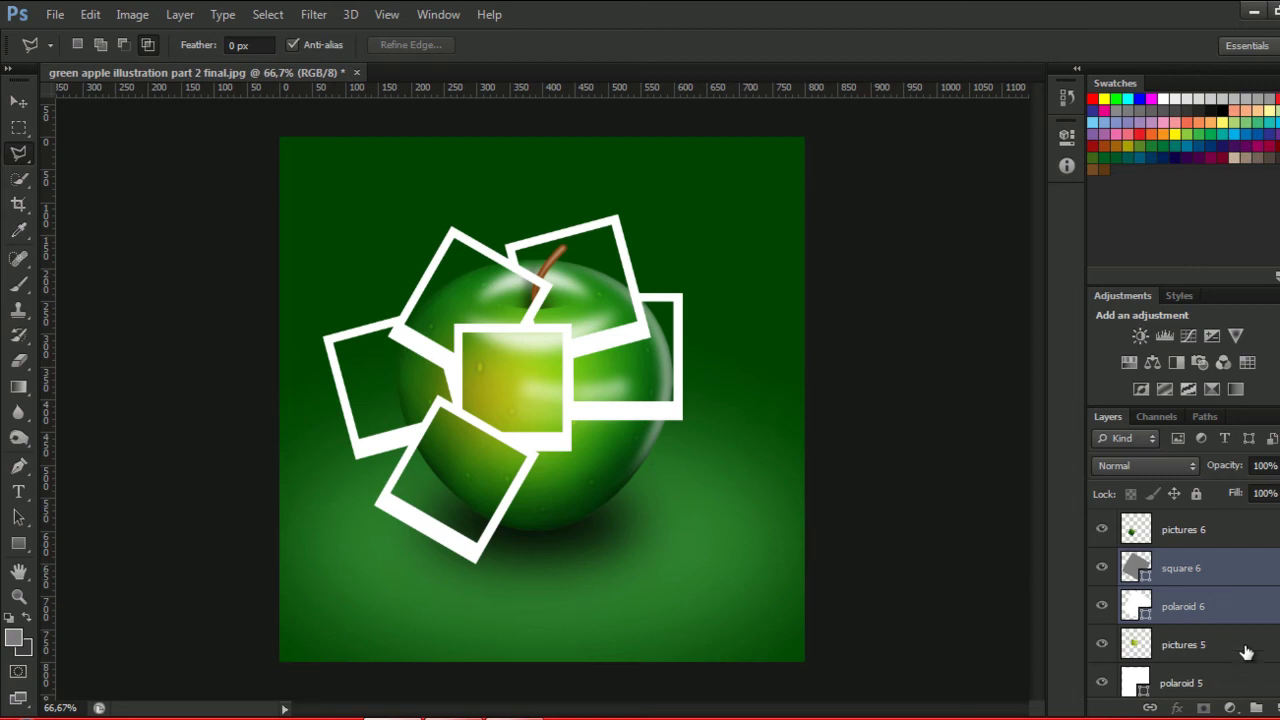
key("ctrl+j")
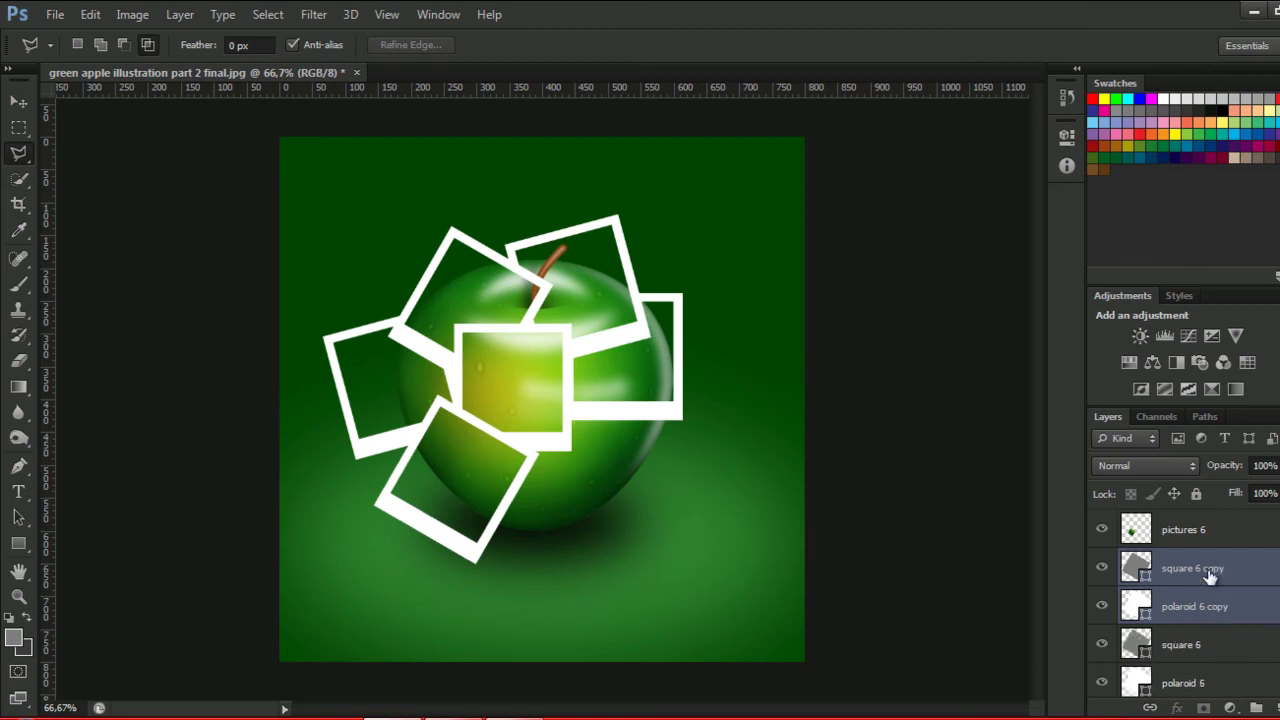
double_click(1208, 570)
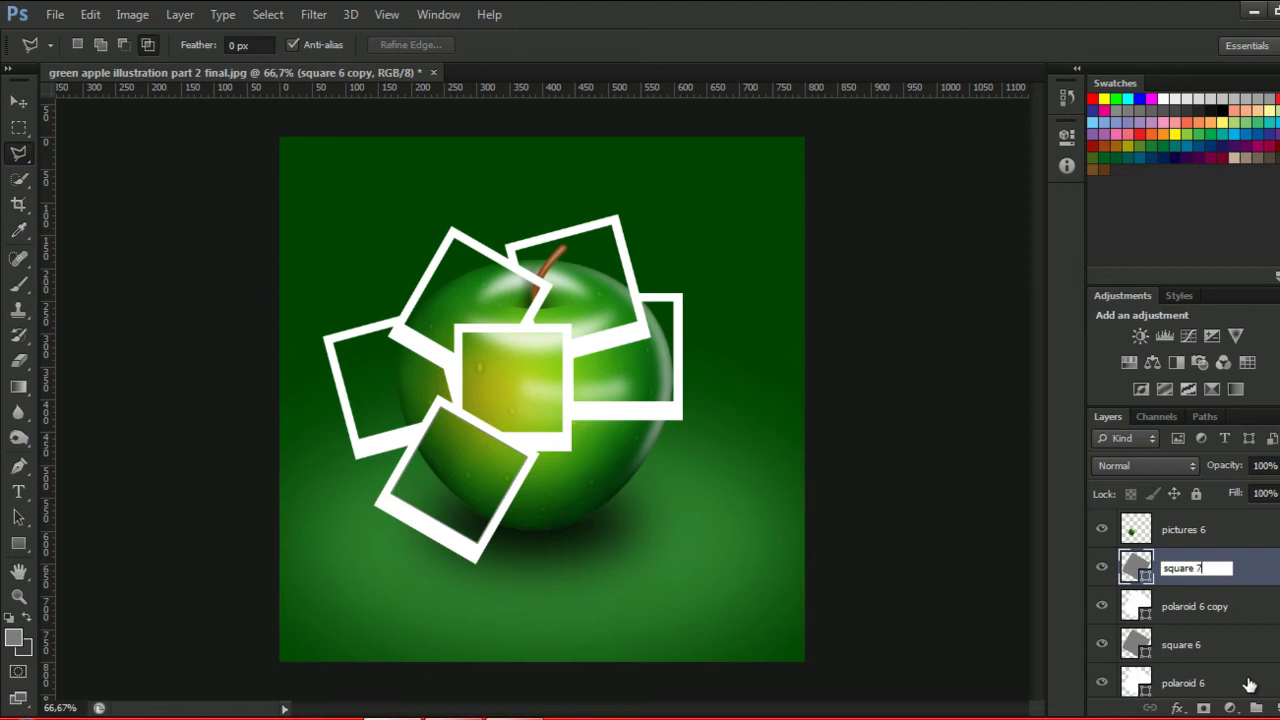
key("Return")
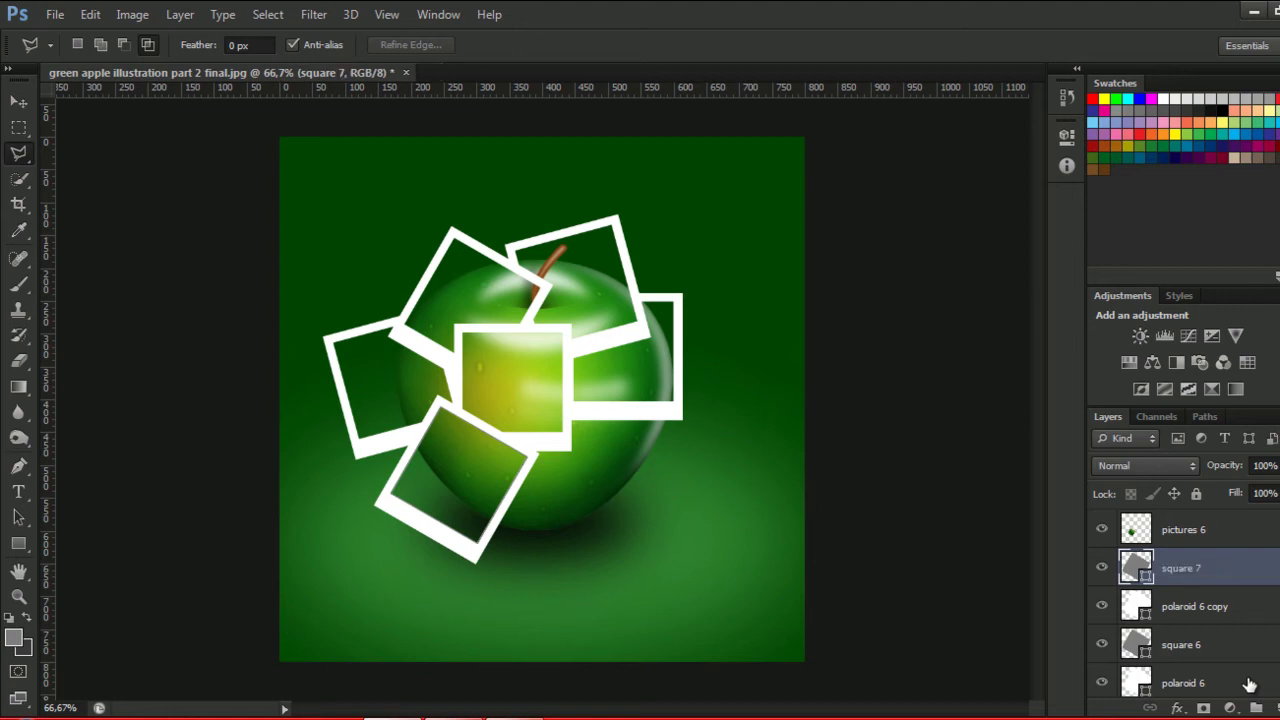
double_click(1208, 607)
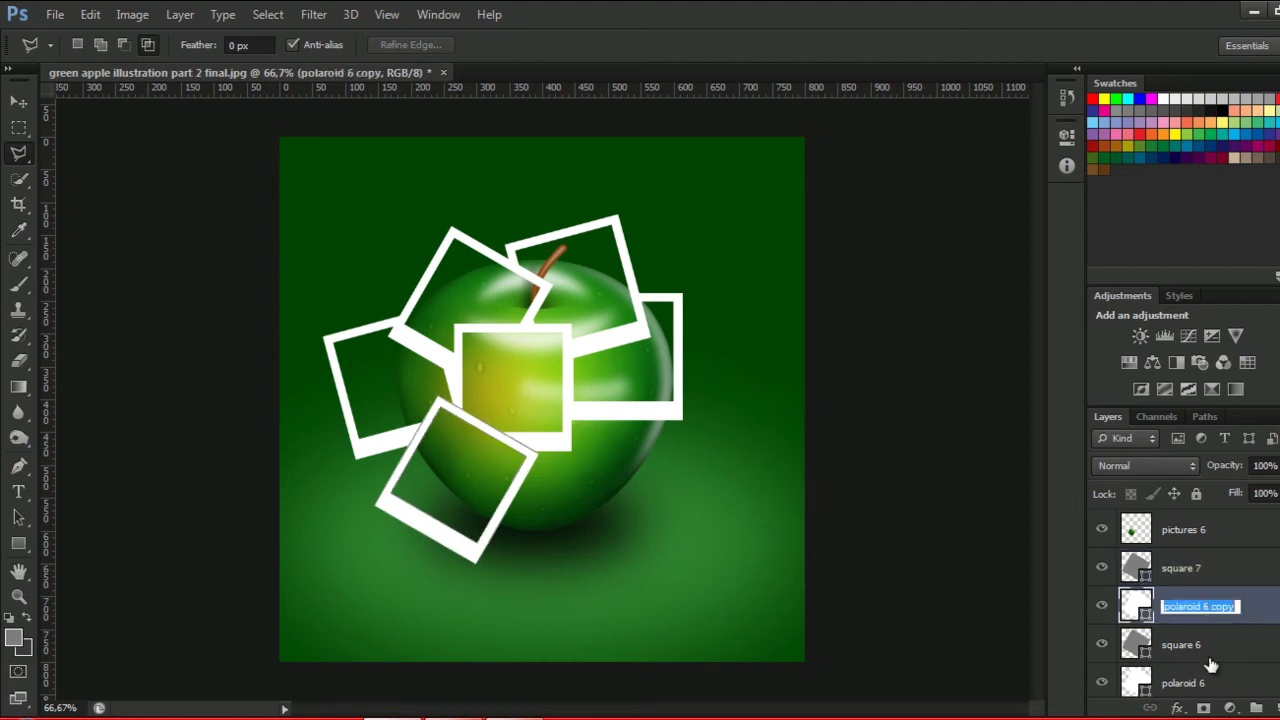
key("Right")
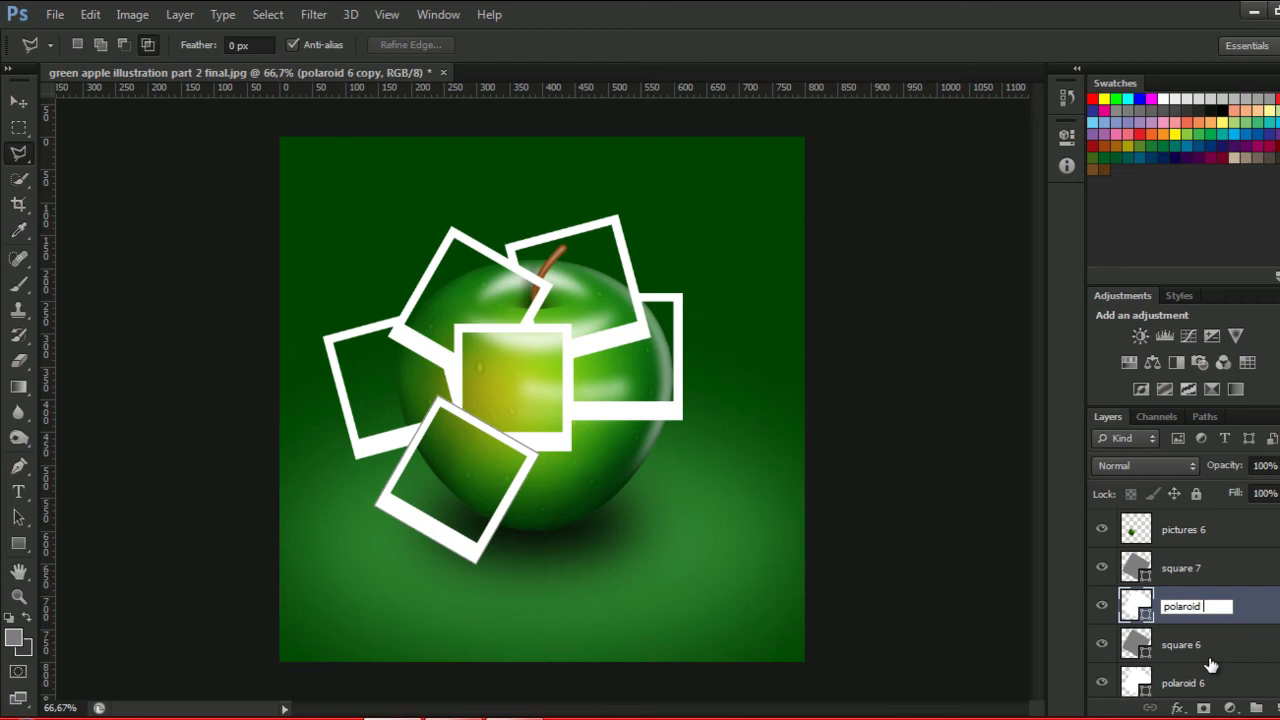
type("7")
key("Return")
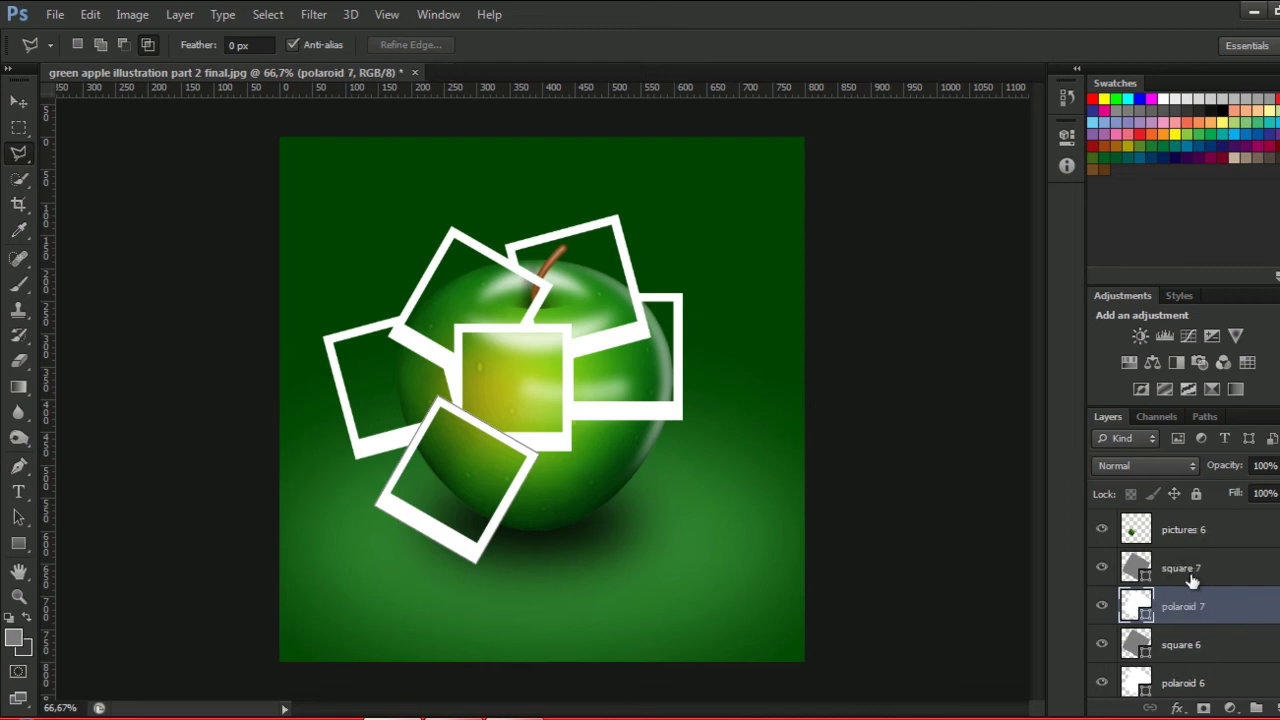
Drag the square 7 and polaroid 7 frame to the apple's lower right.
left_click(1190, 580, "shift")
key("v")
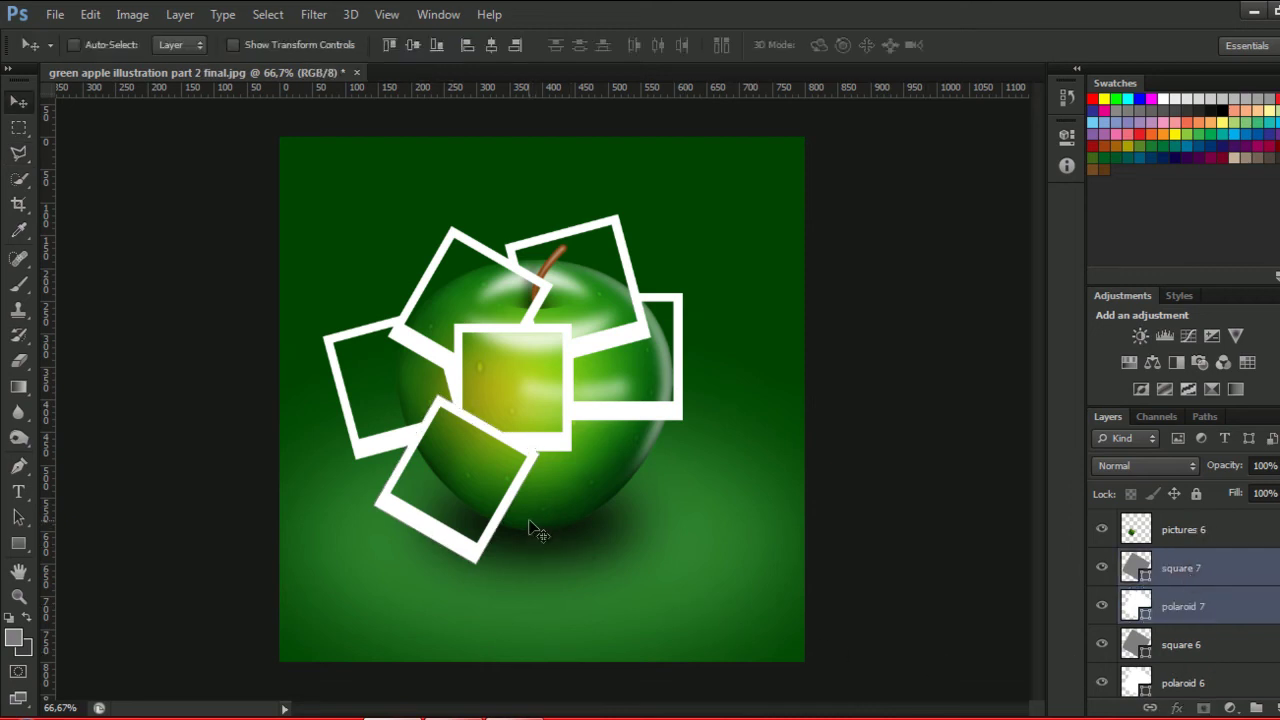
mouse_move(479, 486)
left_mouse_down()
mouse_move(640, 510)
mouse_move(668, 538)
left_mouse_up()
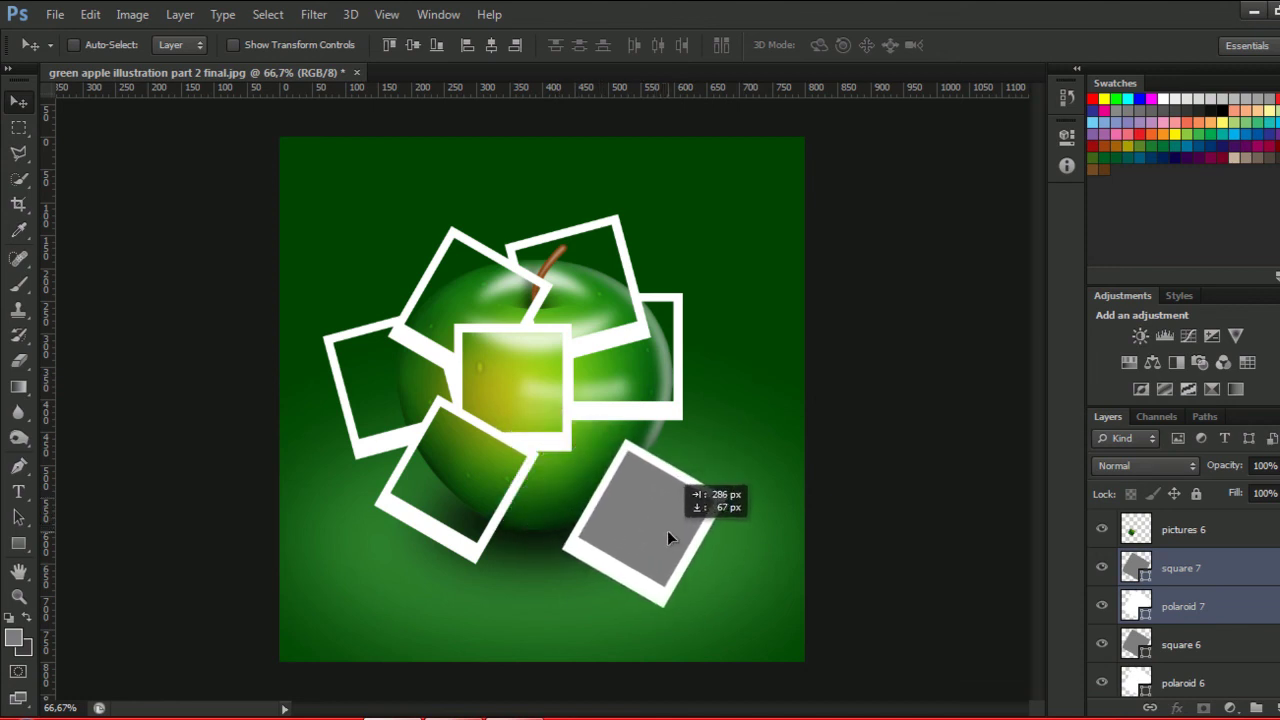
left_click_drag(667, 530, 667, 530)
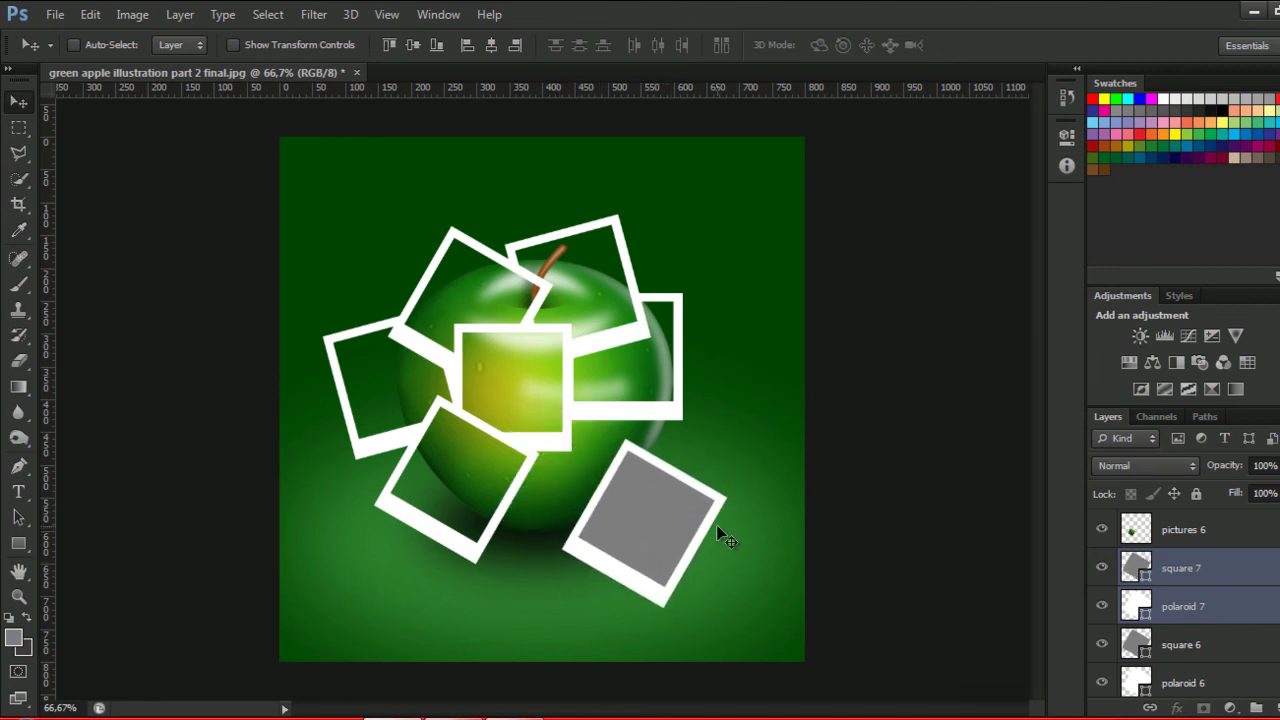
Rotate the square 7 polaroid to about -60° and nudge it up-left onto the apple's lower-right edge.
key("ctrl+t")
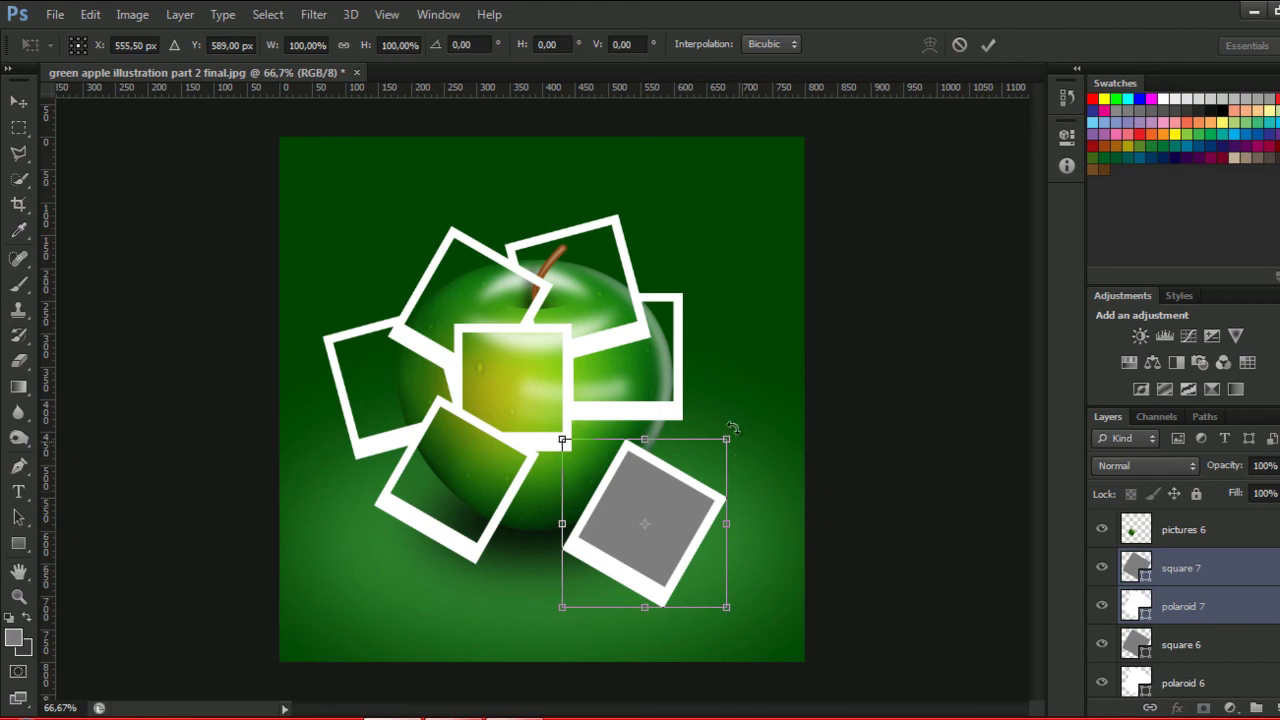
left_click_drag(733, 428, 613, 412)
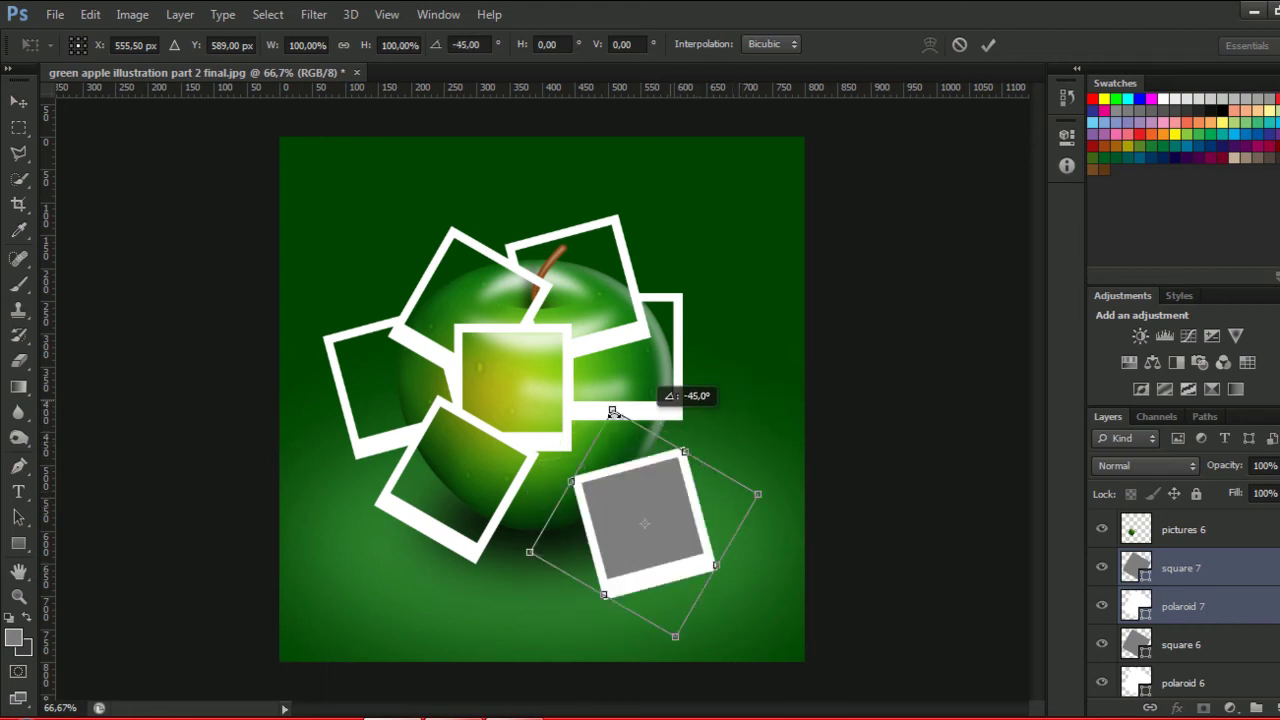
left_click_drag(613, 412, 604, 410)
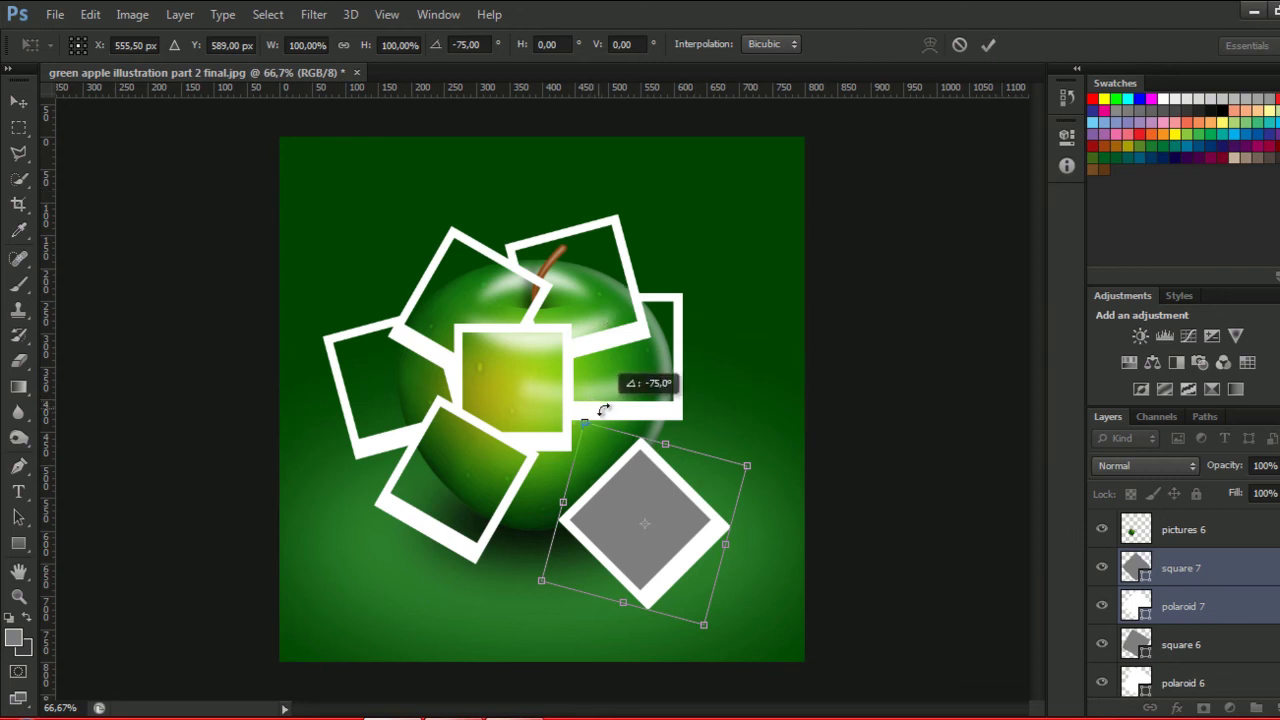
left_click_drag(590, 404, 624, 422)
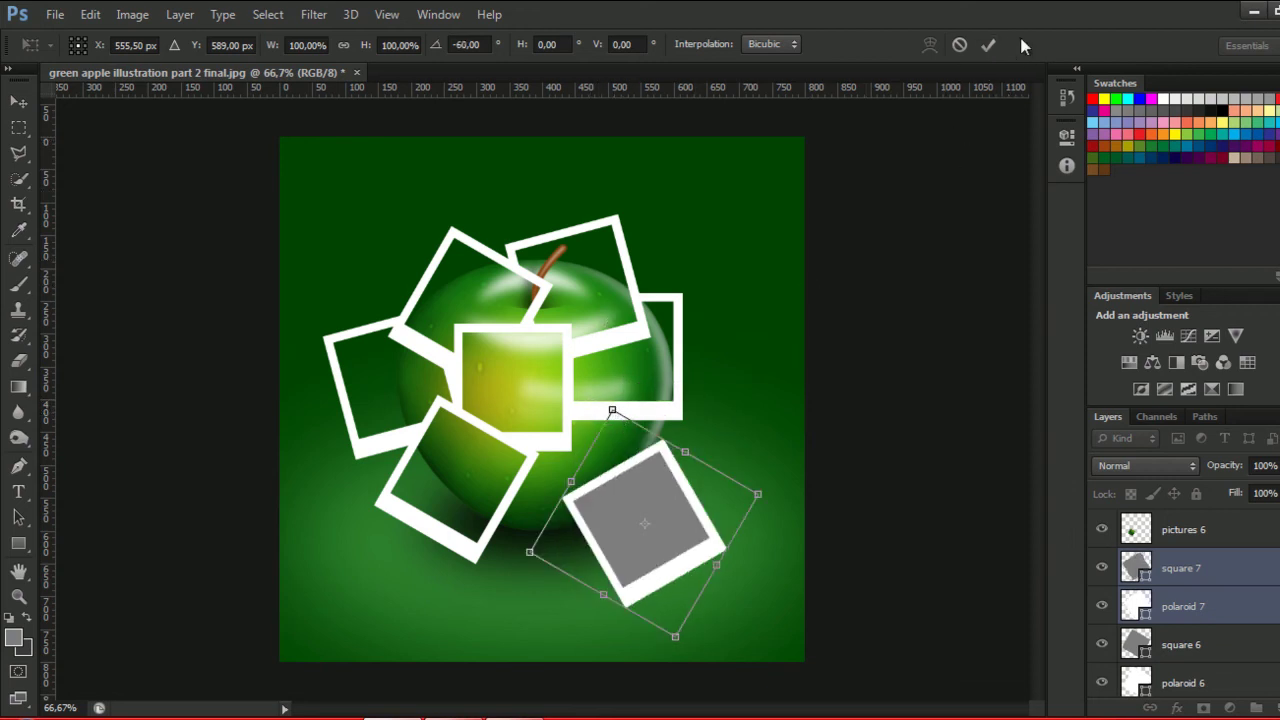
left_click(988, 45)
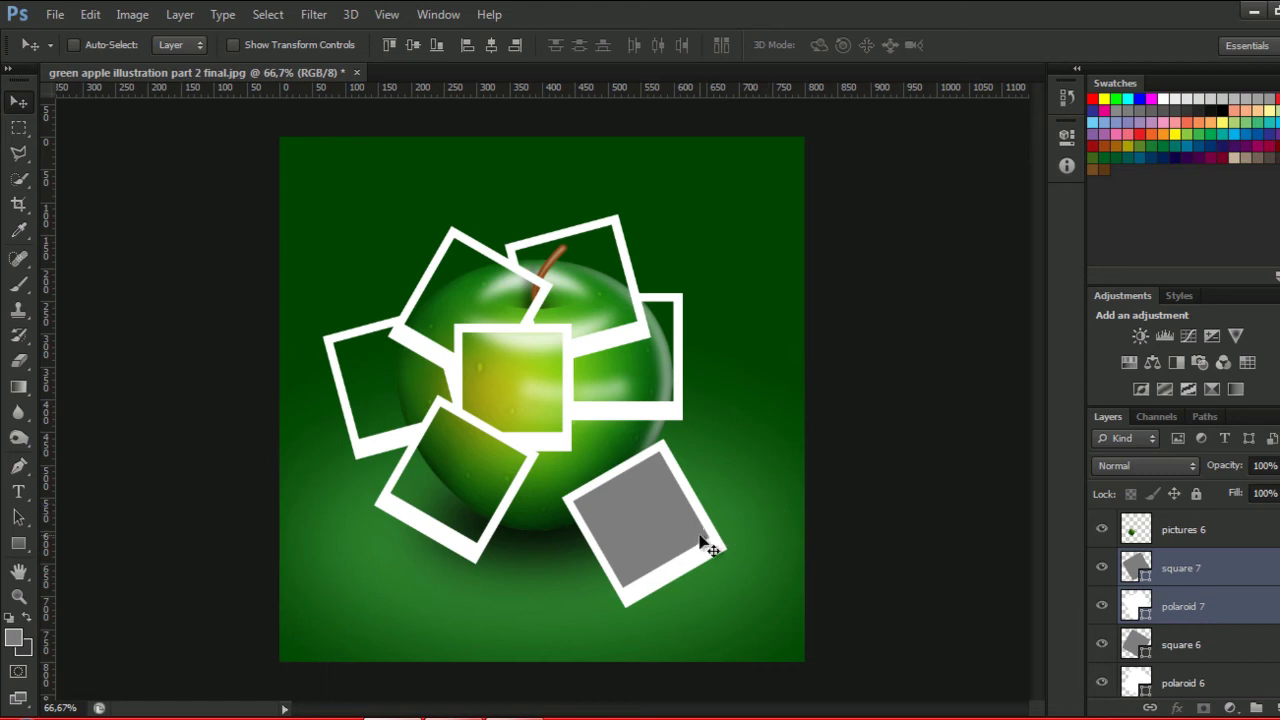
mouse_move(673, 518)
left_mouse_down()
mouse_move(663, 467)
mouse_move(635, 451)
mouse_move(654, 470)
left_mouse_up()
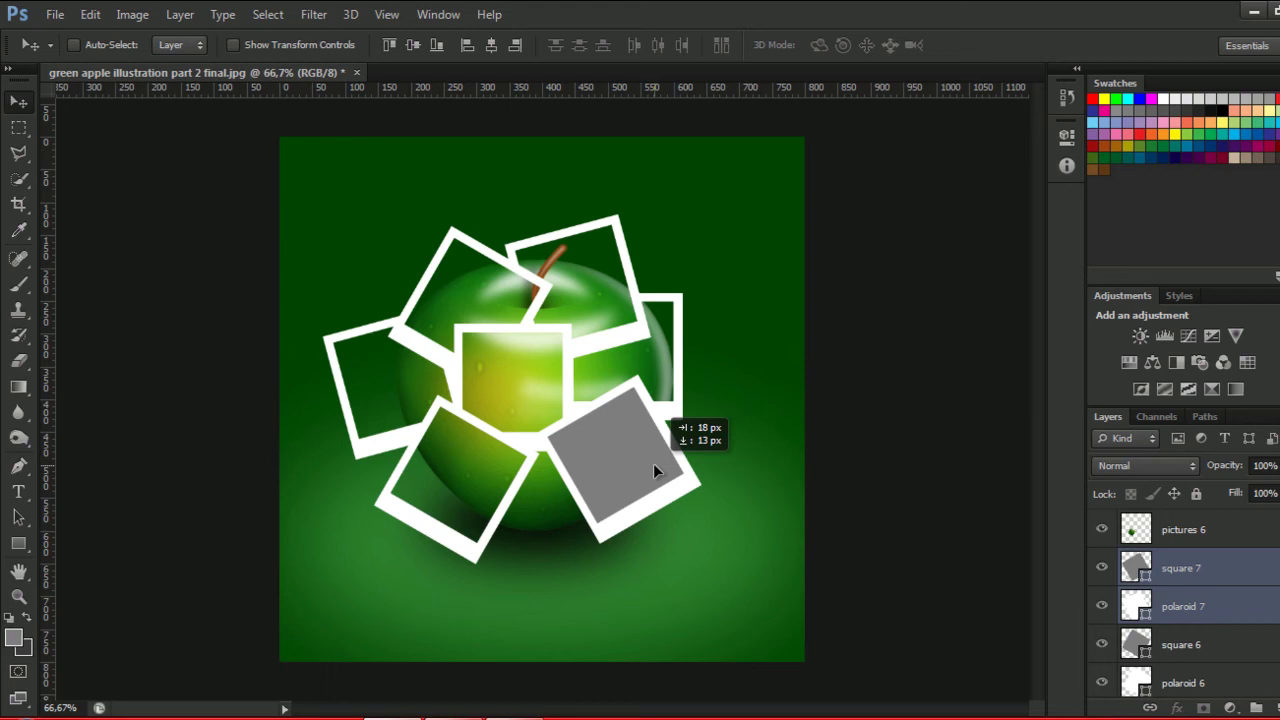
left_click_drag(654, 466, 653, 449)
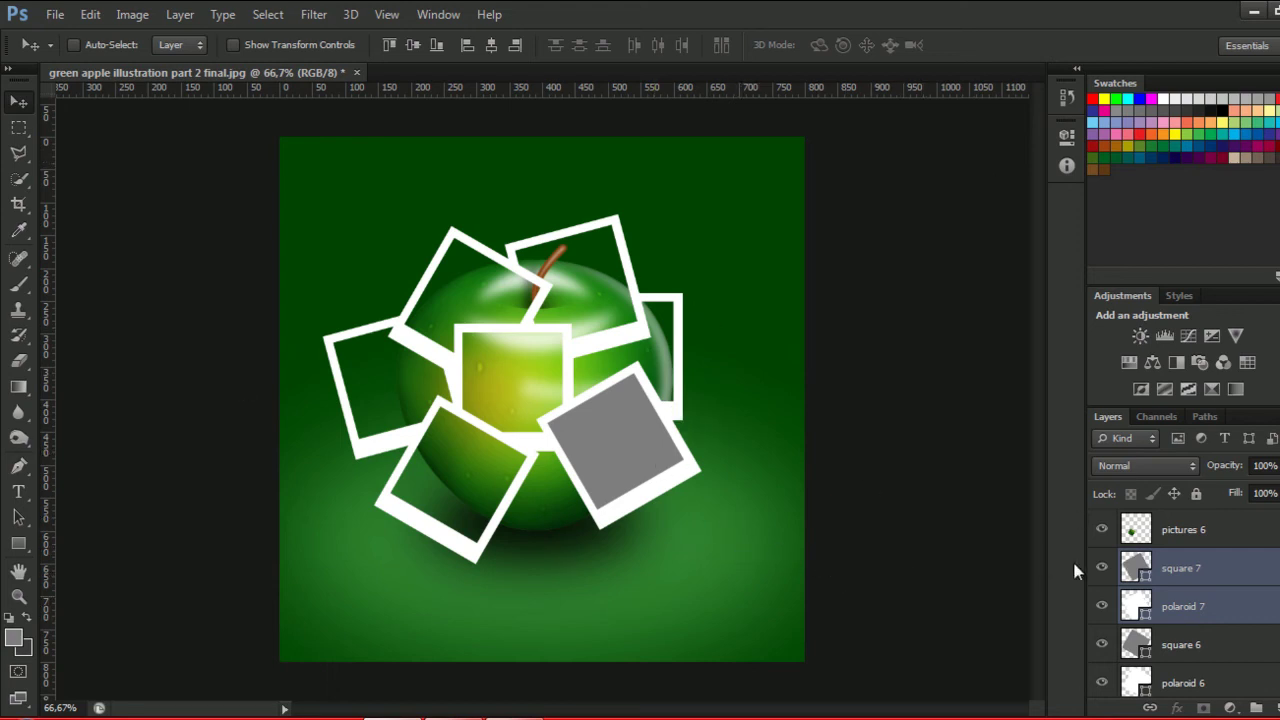
left_click(1210, 578)
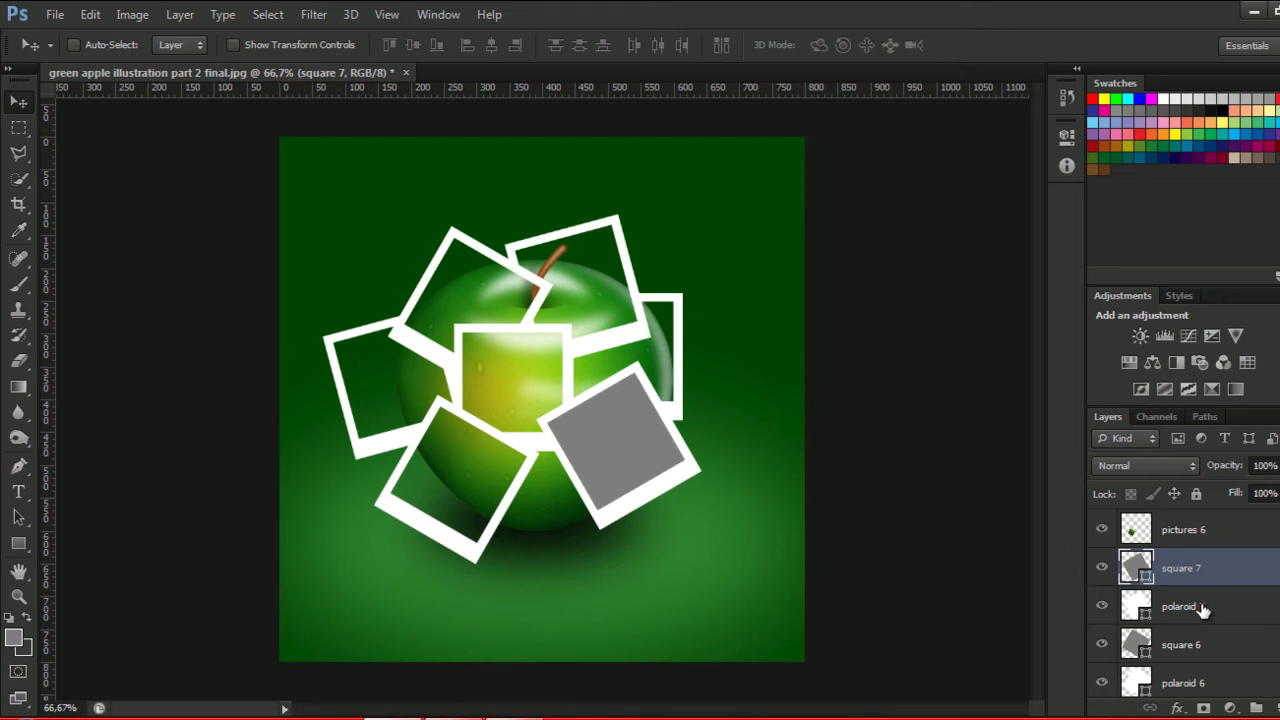
Move square 7 and polaroid 7 above pictures 6 and load the square 7 shape as a selection.
left_click(1212, 607, "ctrl")
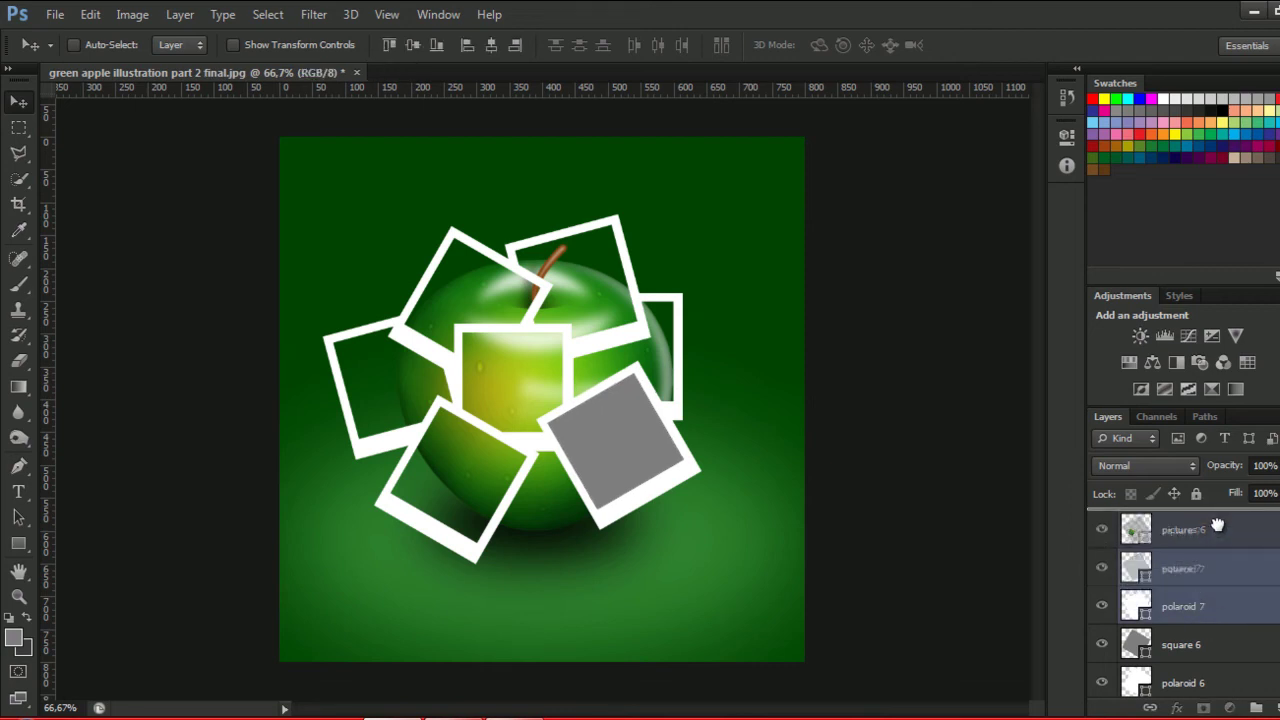
left_click_drag(1215, 569, 1222, 515)
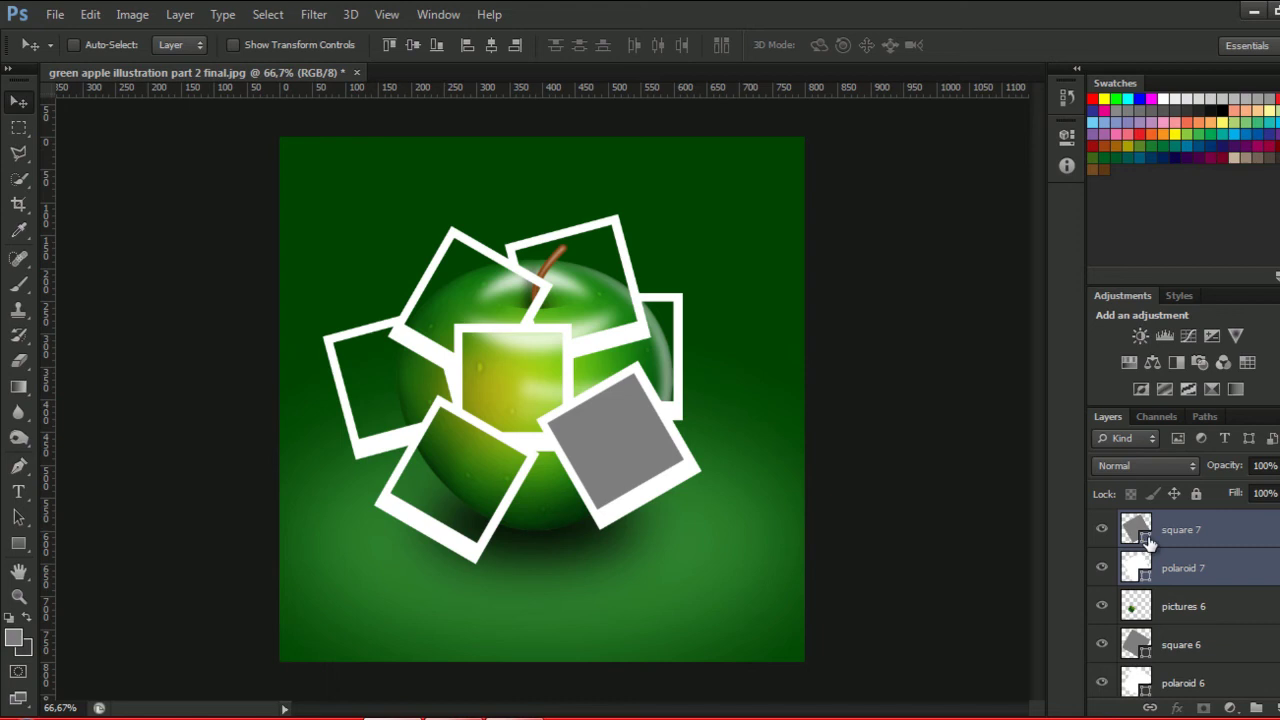
left_click(1208, 538)
left_click(1140, 530, "ctrl")
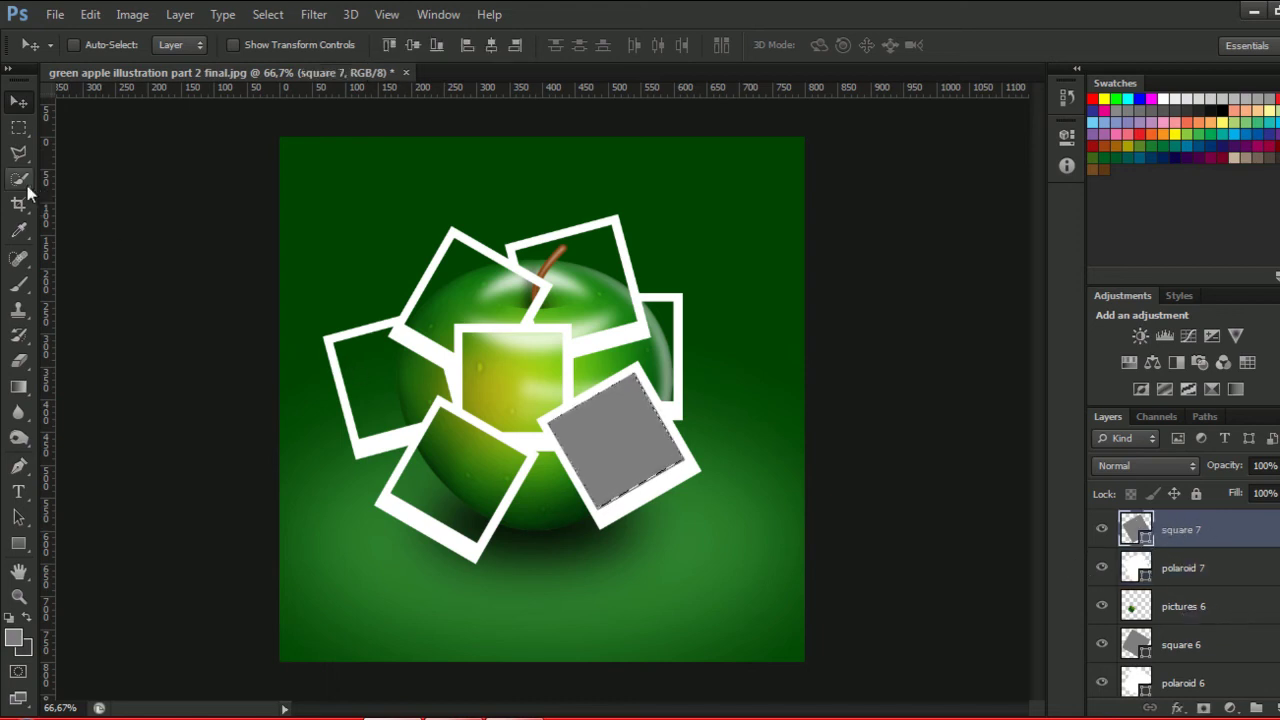
left_click(18, 152)
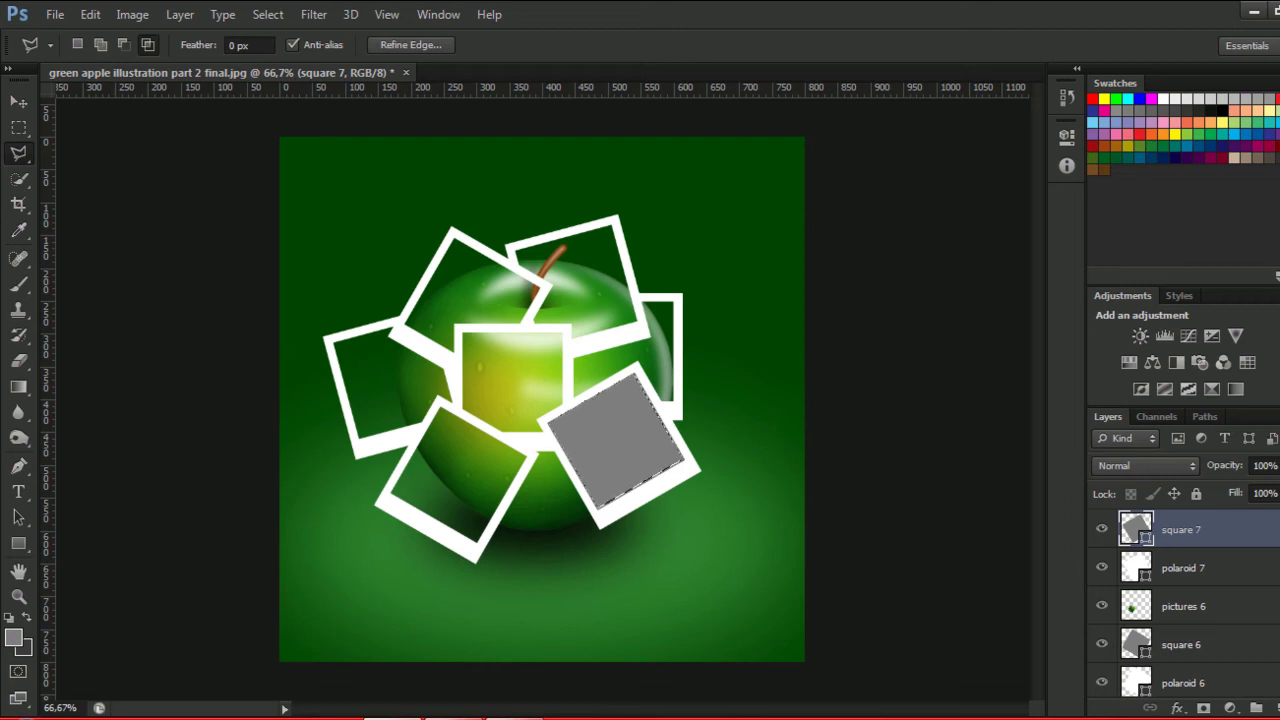
scroll(1190, 610, "down", 3)
scroll(1190, 610, "down", 3)
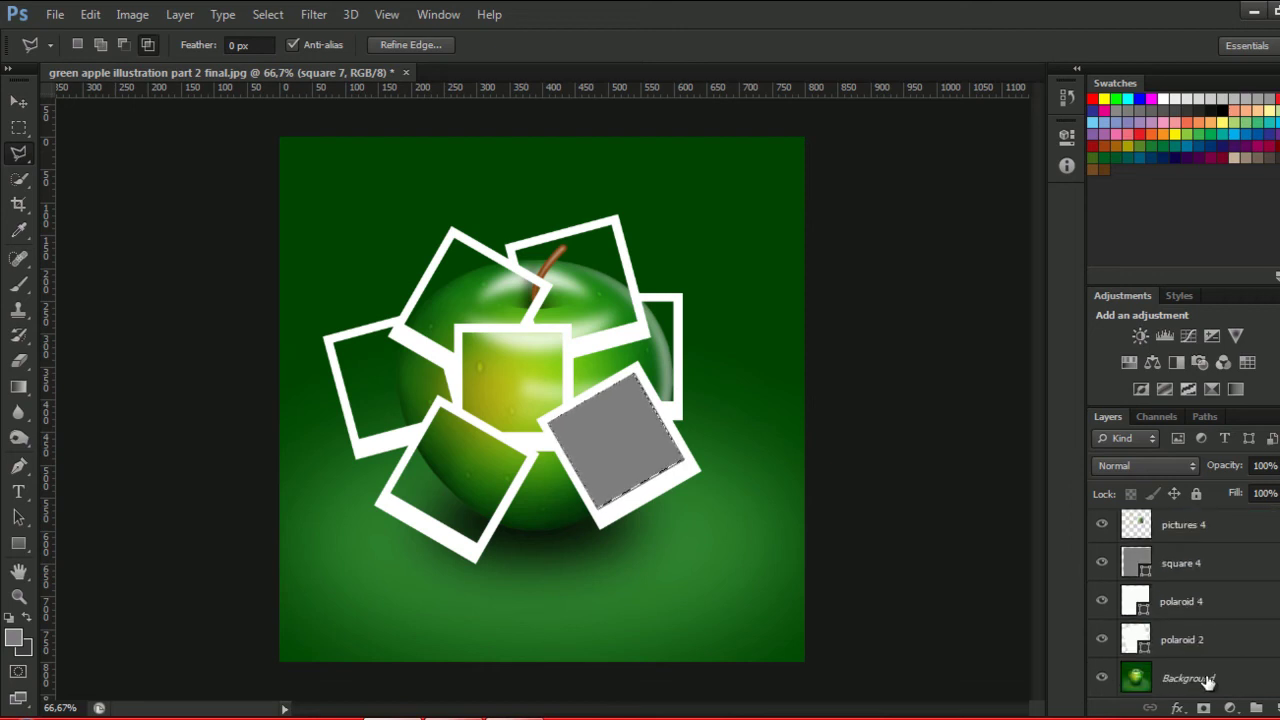
Copy the apple area under the selection from Background into a new layer named pictures 7.
left_click(1208, 680)
right_click(626, 452)
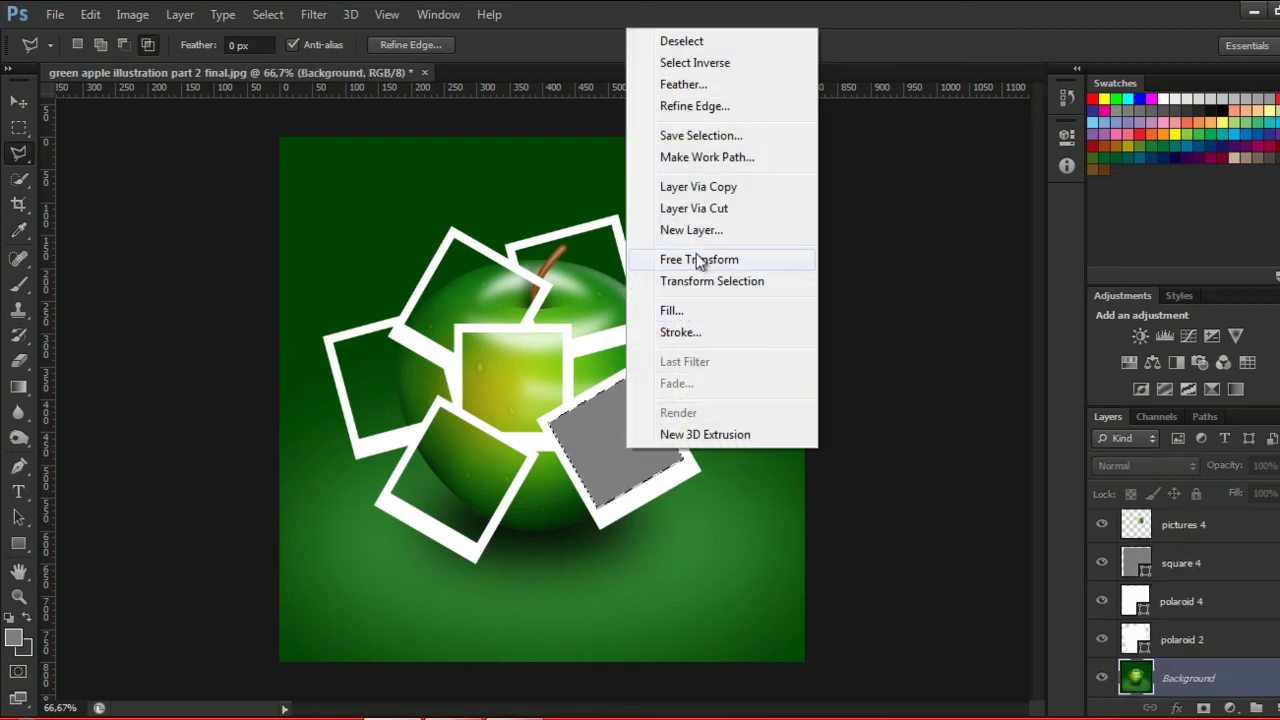
left_click(712, 189)
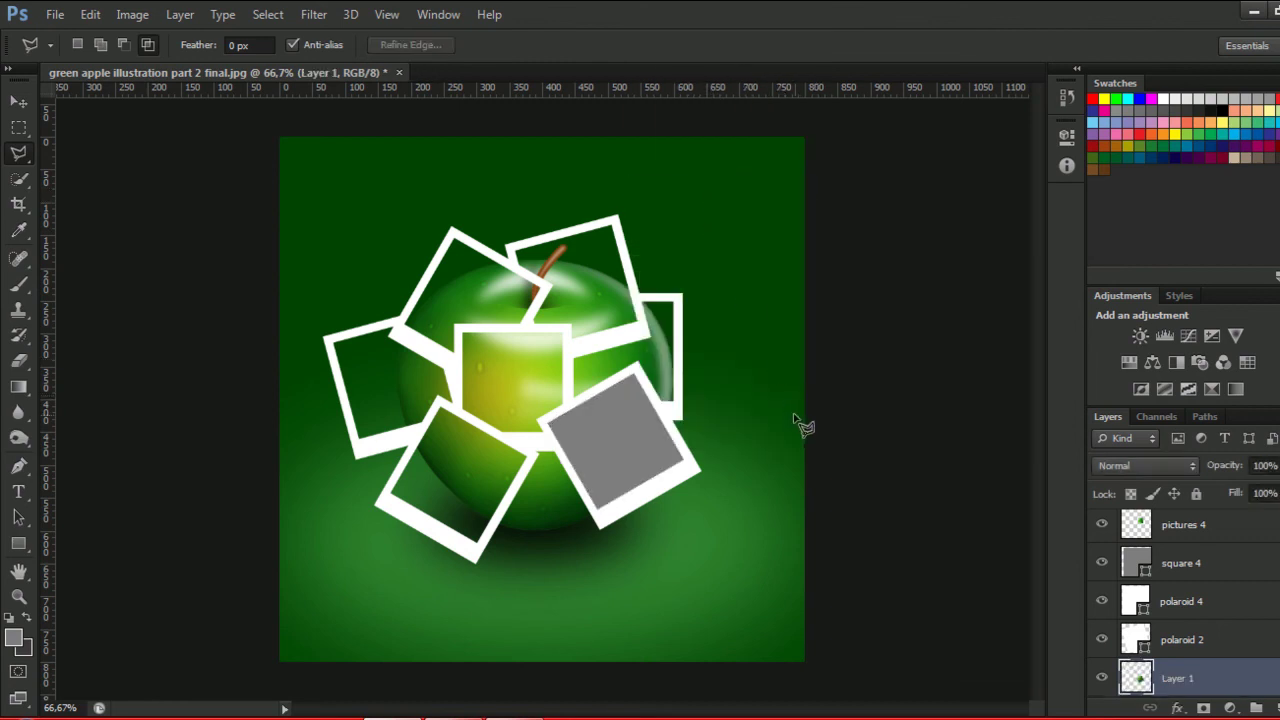
double_click(1178, 680)
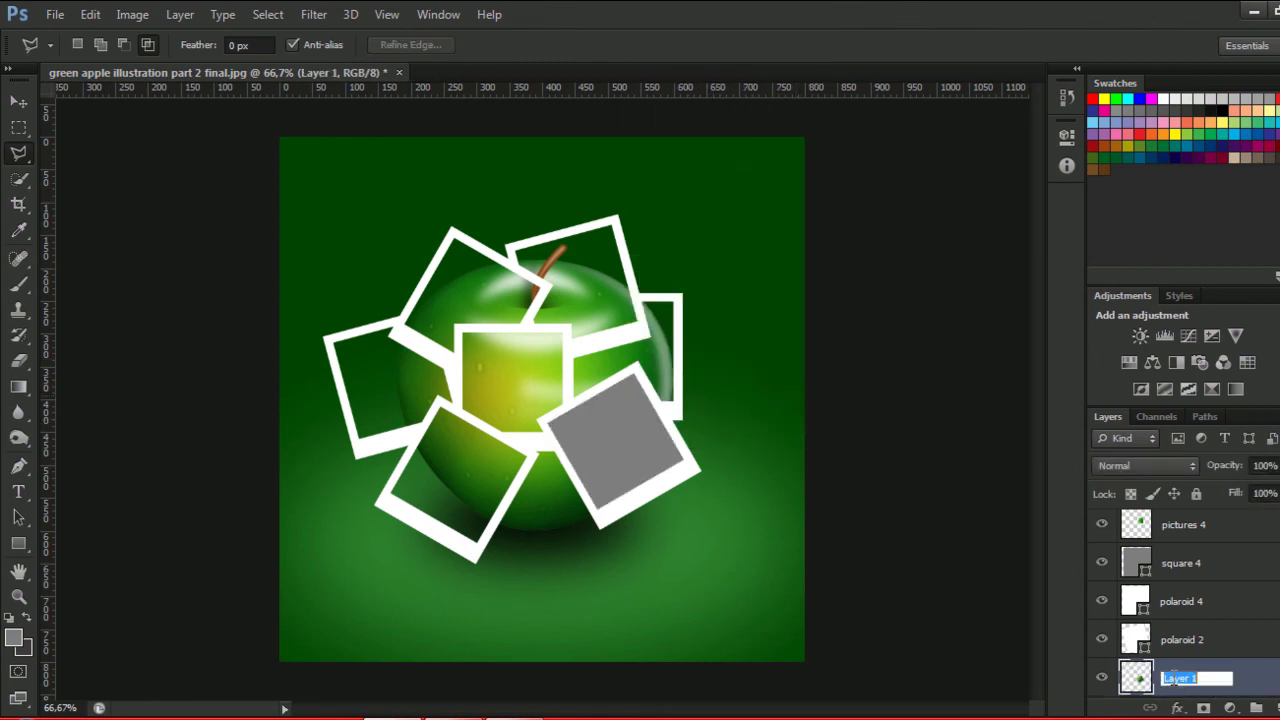
type("pictures")
type("7")
key("Return")
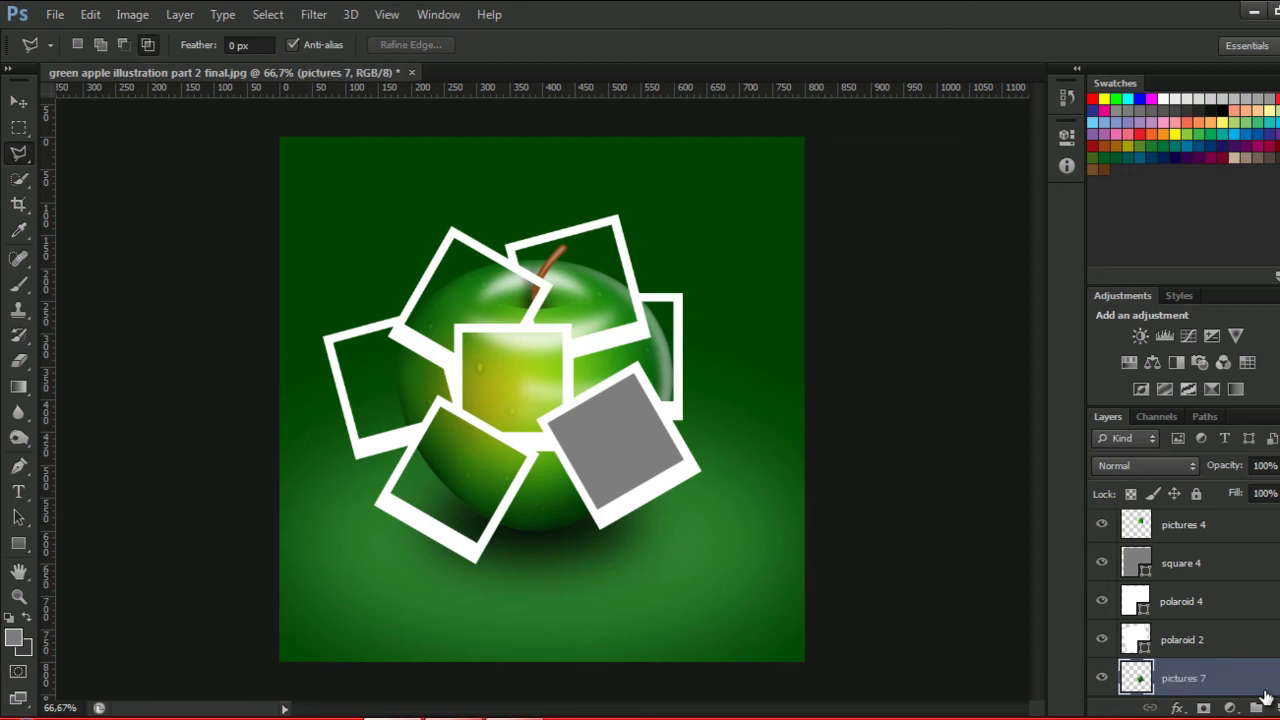
Drag pictures 7 up the layer stack until it sits directly above square 7.
mouse_move(1265, 697)
left_mouse_down()
mouse_move(1234, 503)
mouse_move(1236, 516)
left_mouse_up()
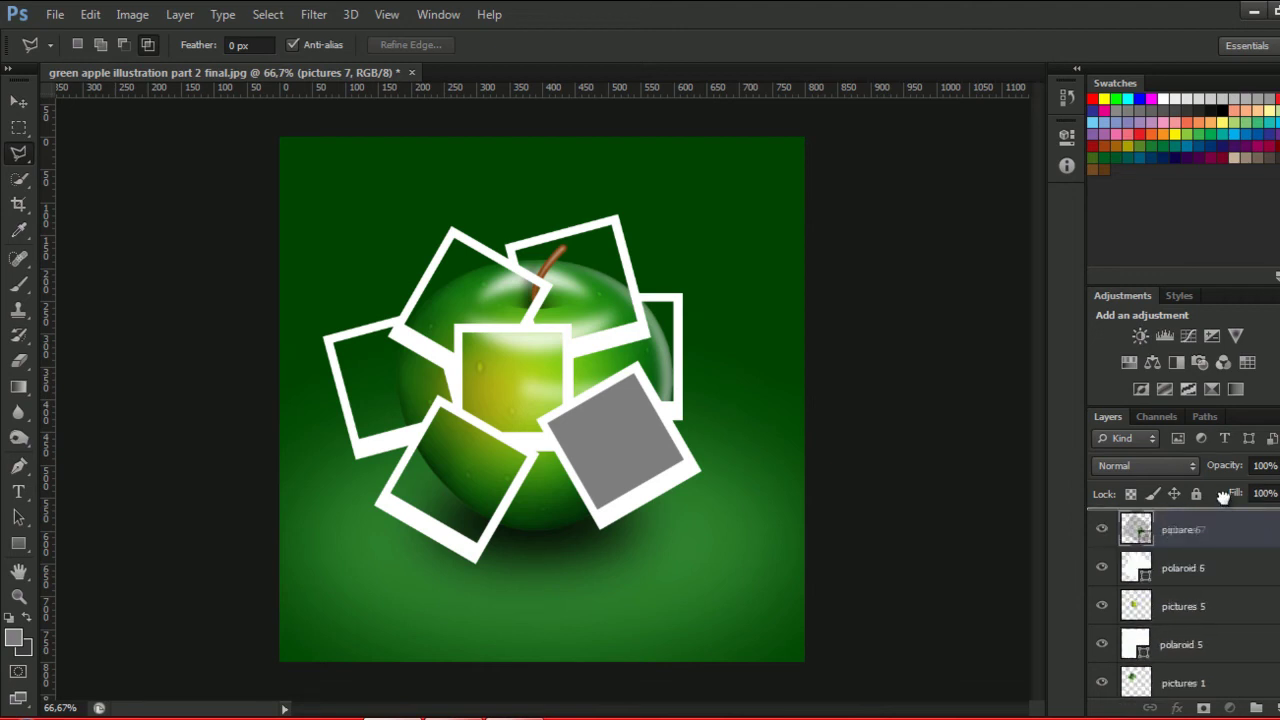
left_click_drag(1236, 516, 1229, 507)
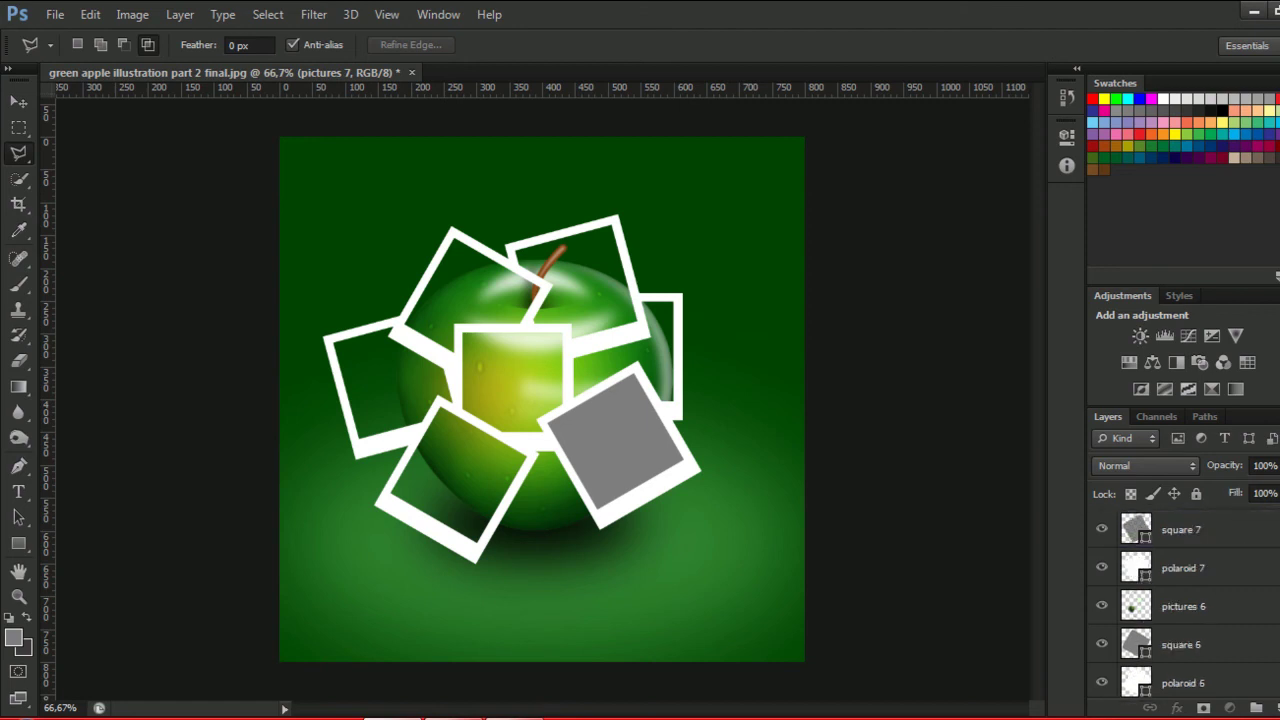
scroll(1184, 603, "down", 2)
scroll(1184, 603, "down", 2)
scroll(1184, 603, "down", 2)
scroll(1184, 603, "down", 2)
scroll(1184, 603, "down", 2)
scroll(1184, 603, "down", 2)
scroll(1184, 603, "down", 2)
scroll(1184, 603, "up", 1)
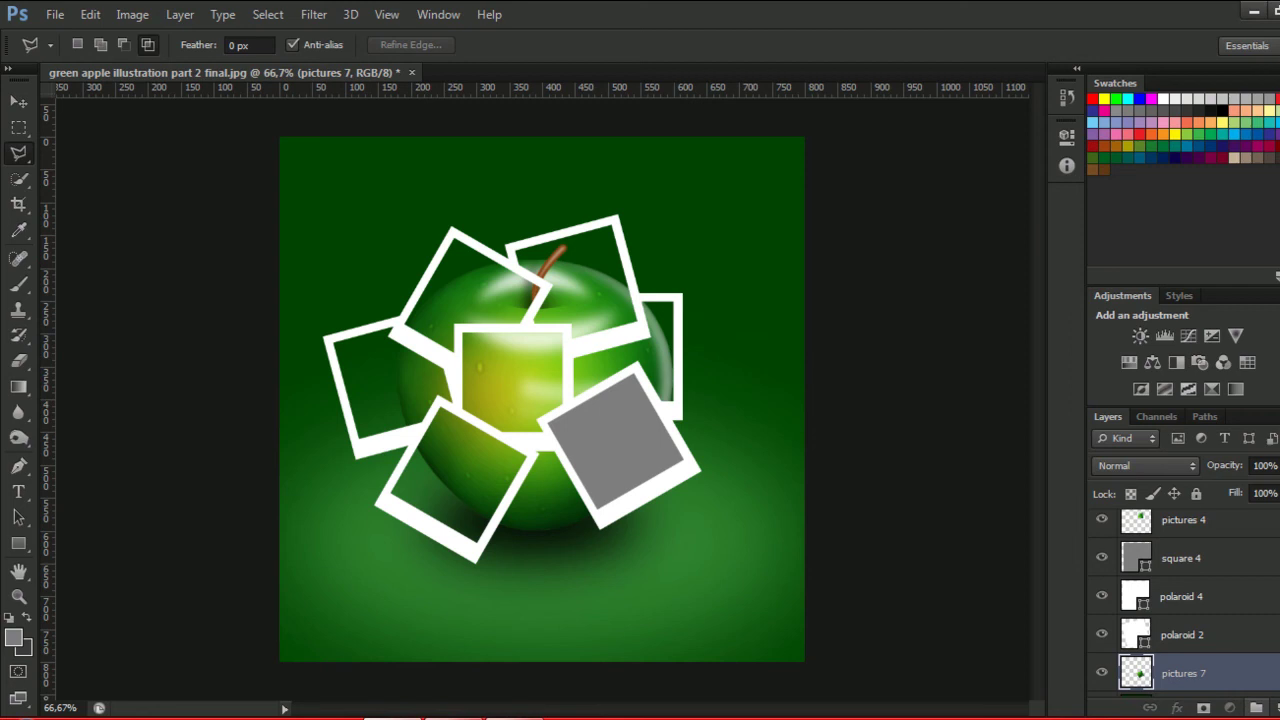
left_click_drag(1250, 676, 1245, 543)
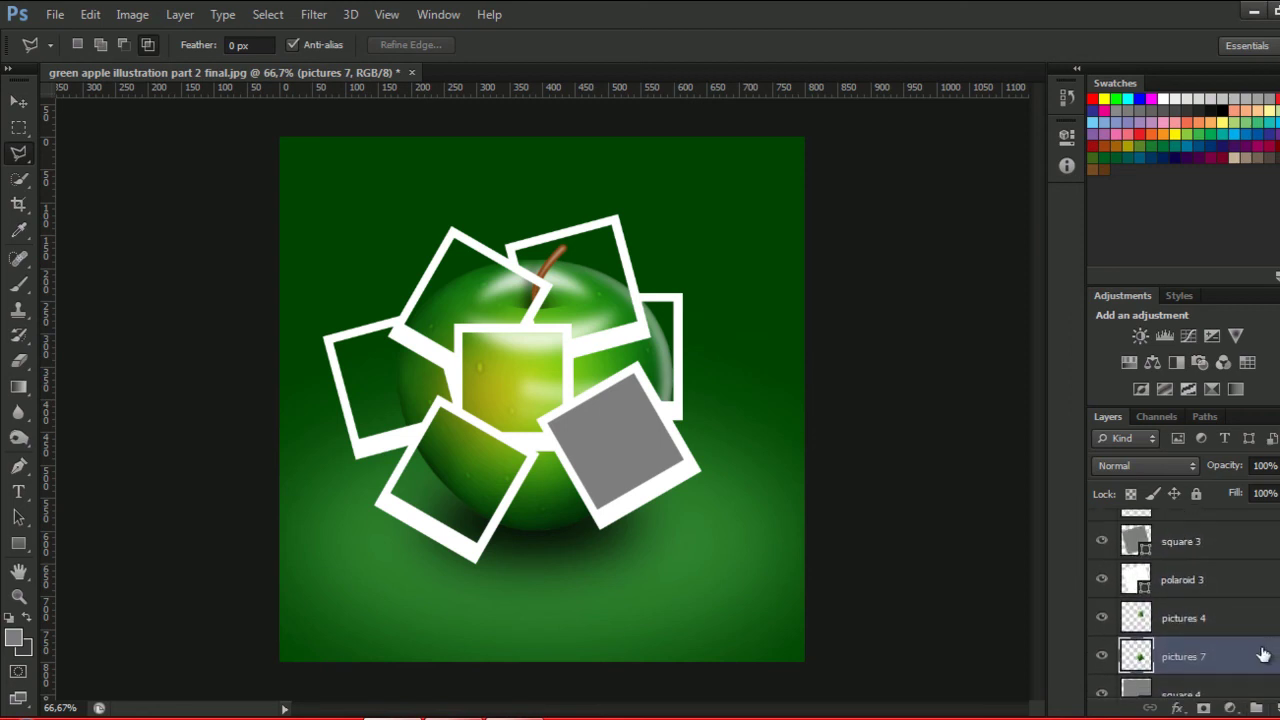
left_click_drag(1245, 542, 1247, 533)
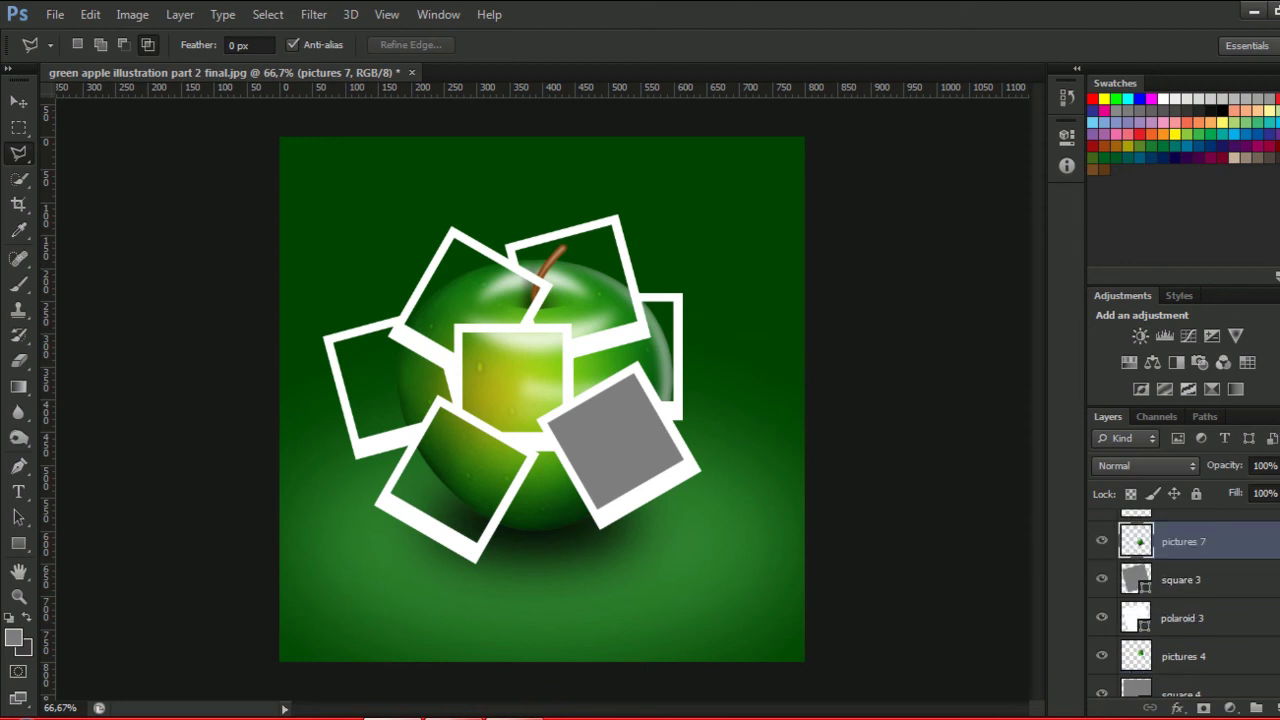
scroll(1184, 600, "up", 3)
left_click_drag(1258, 684, 1276, 548)
scroll(1260, 640, "down", 1)
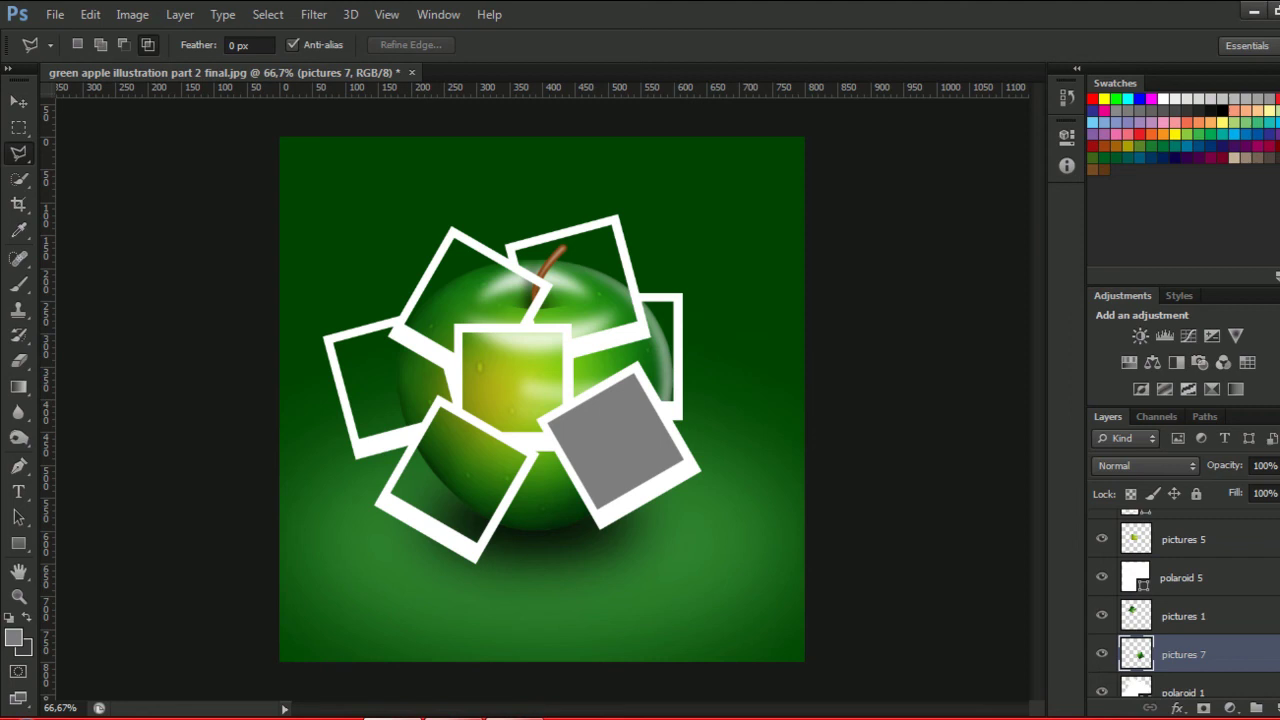
left_click_drag(1252, 658, 1262, 550)
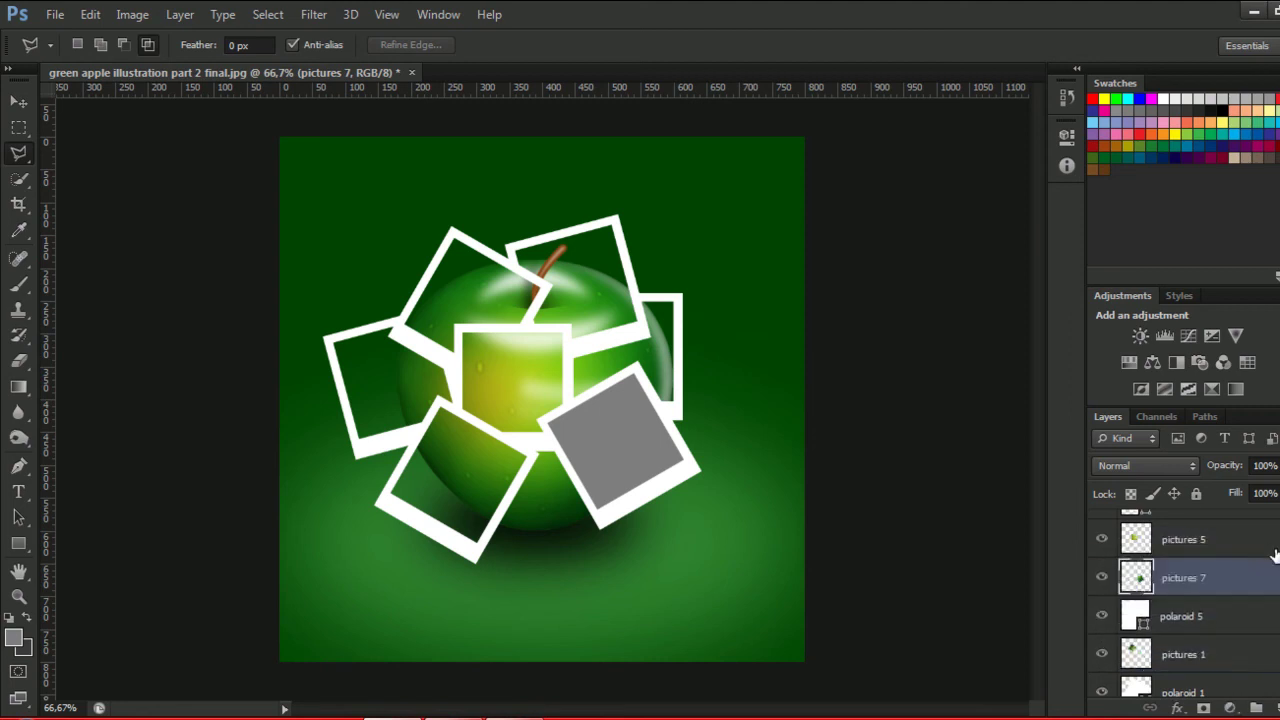
scroll(1268, 625, "up", 1)
left_click_drag(1258, 611, 1258, 528)
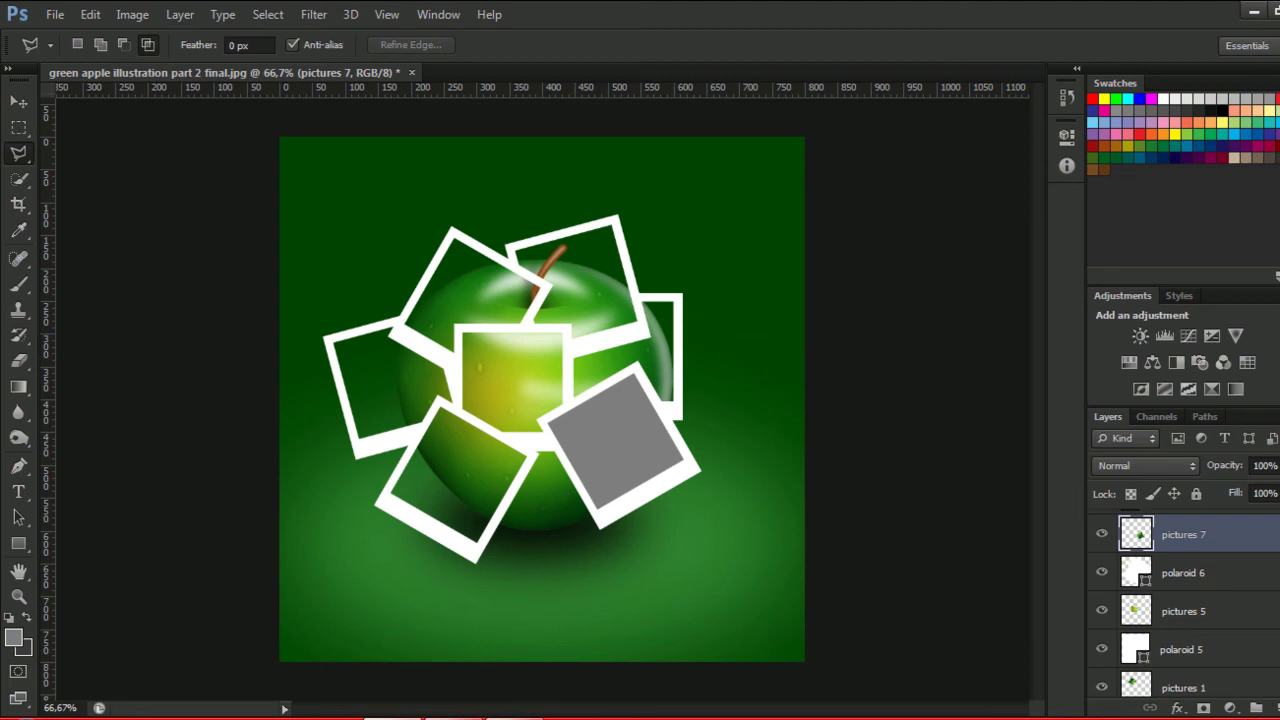
scroll(1180, 600, "up", 2)
scroll(1180, 600, "up", 2)
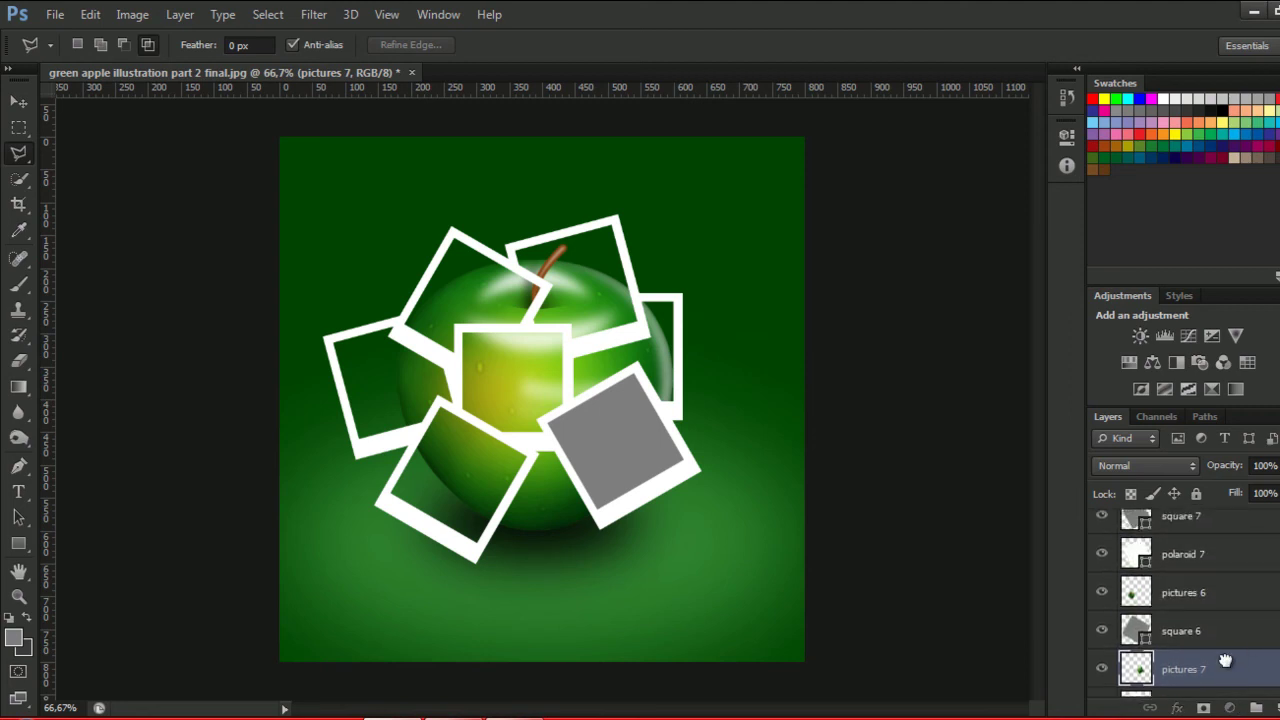
left_click_drag(1229, 670, 1232, 540)
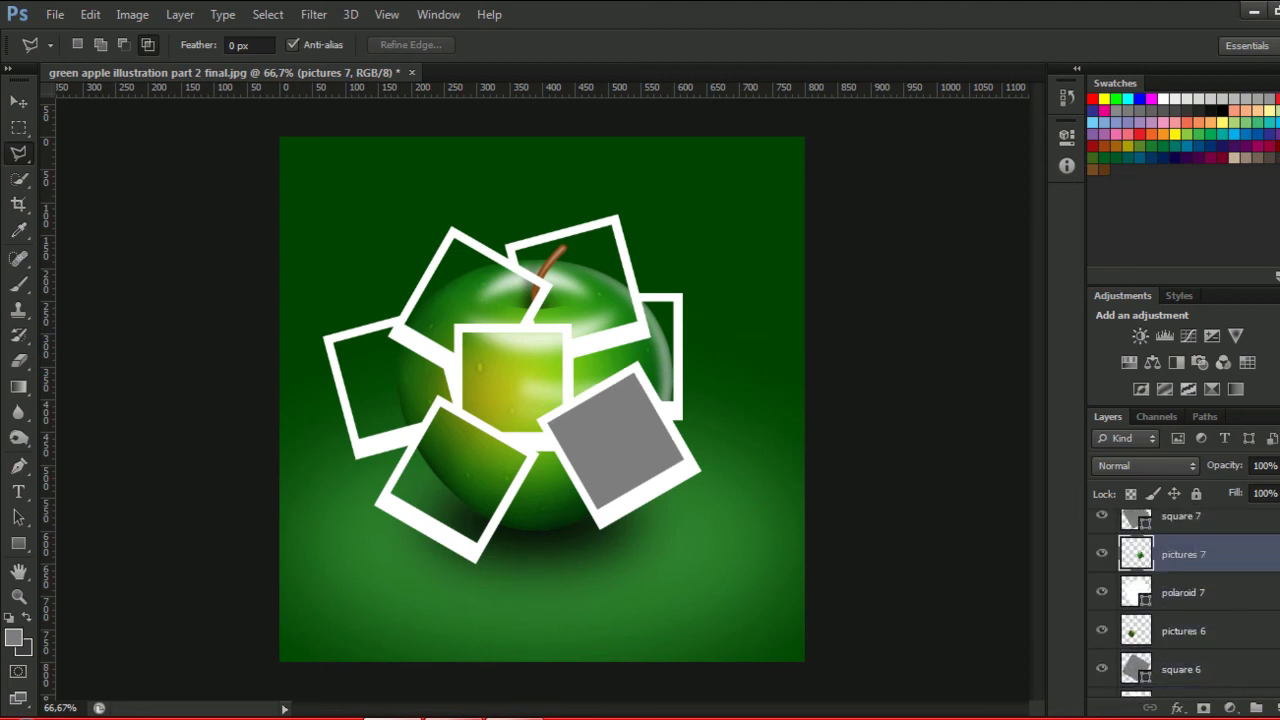
scroll(1240, 580, "up", 1)
left_click_drag(1211, 531, 1220, 527)
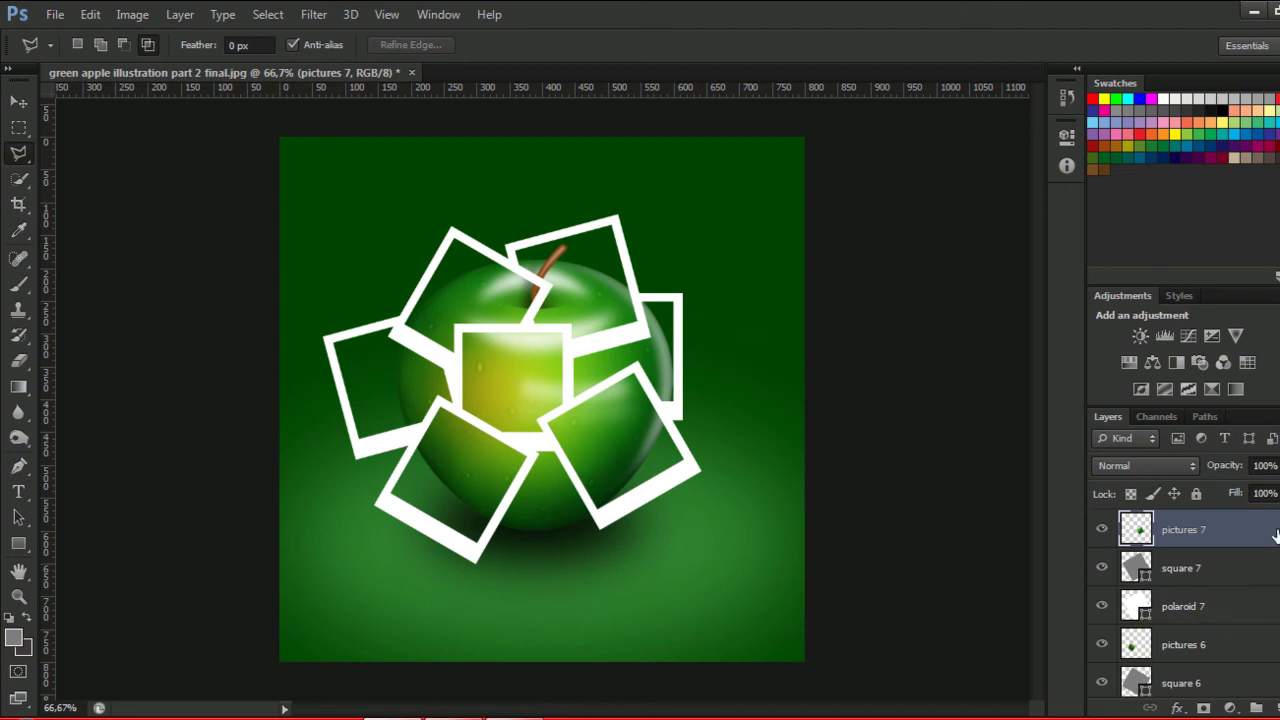
Duplicate the square 7 and polaroid 7 layers together.
left_click(1240, 618, "ctrl")
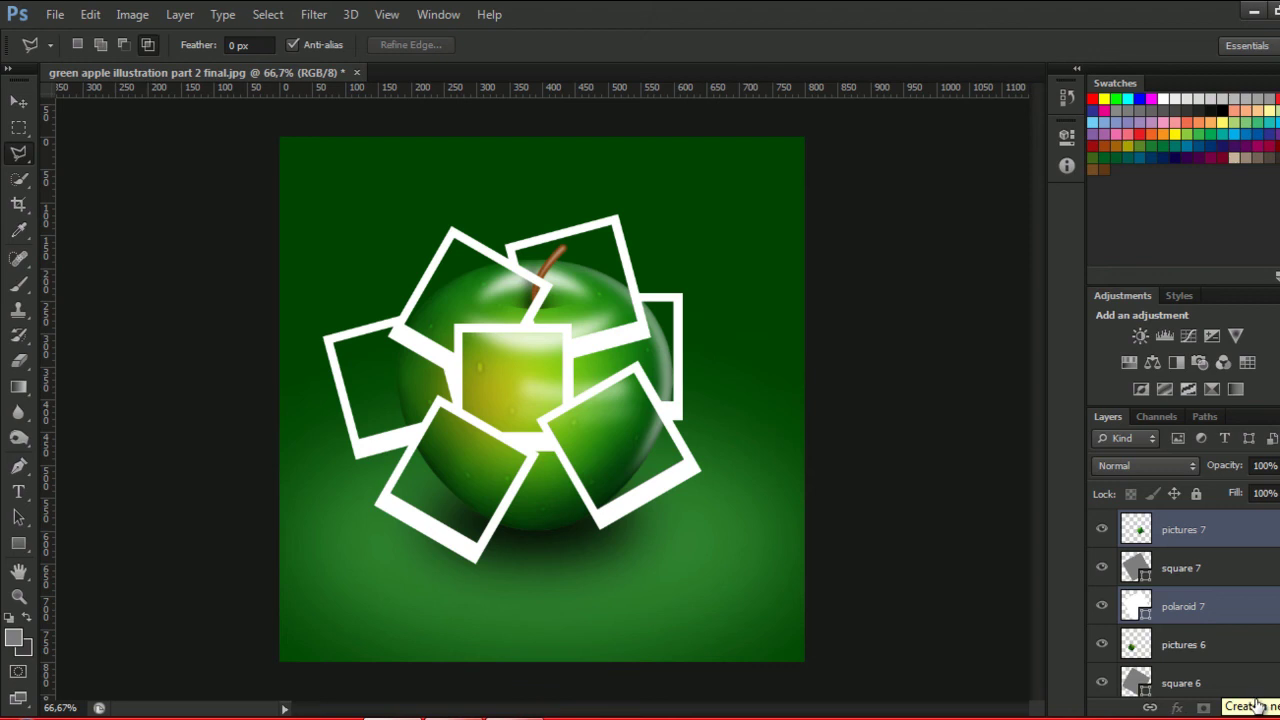
left_click(1214, 575)
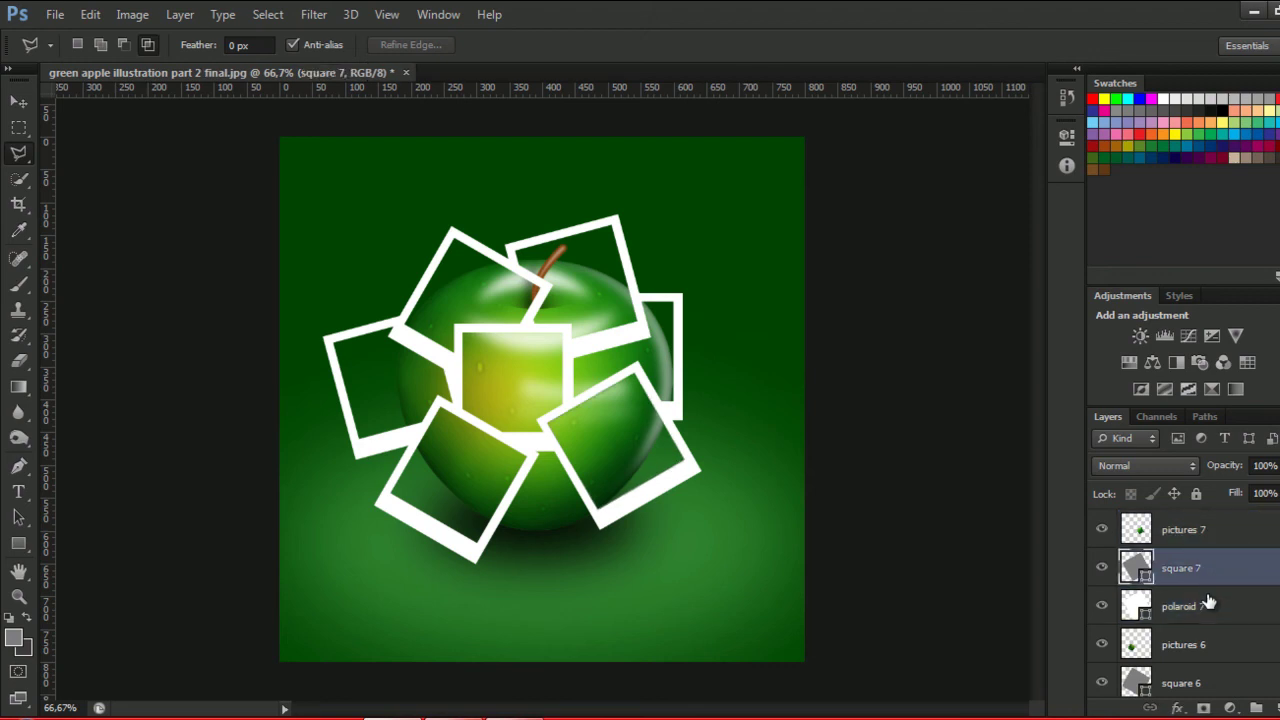
left_click(1205, 612, "ctrl")
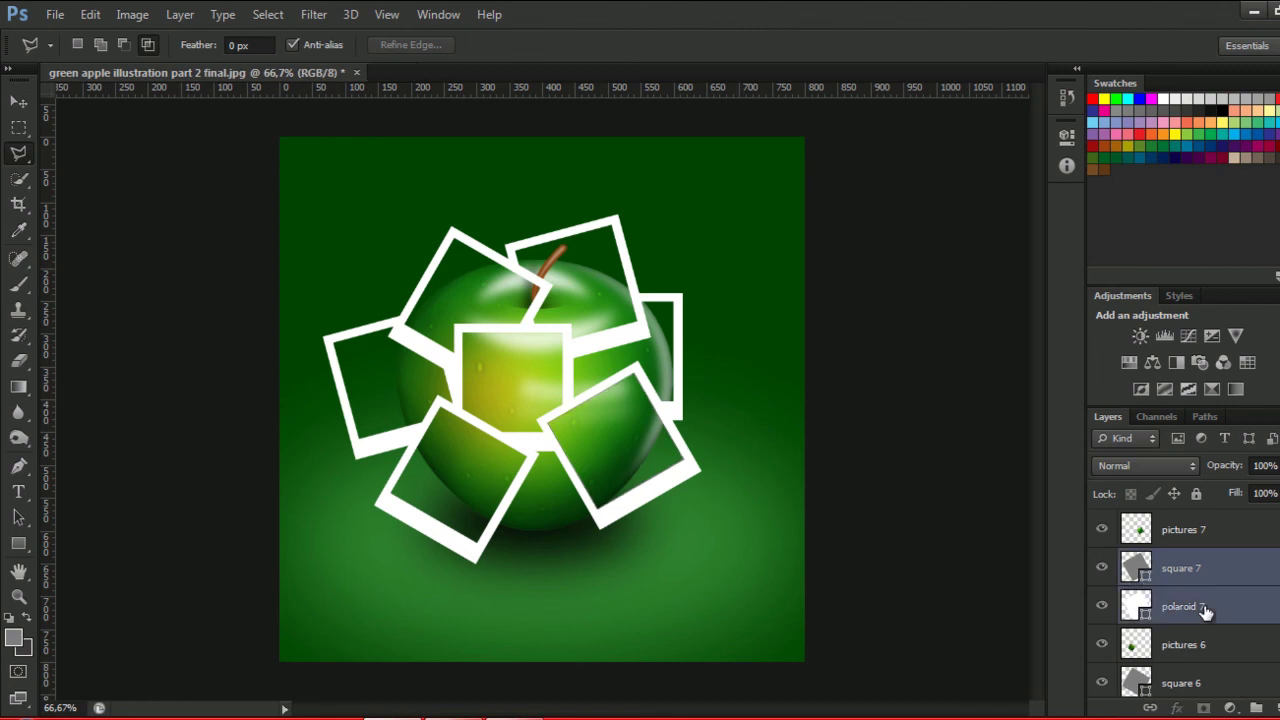
key("ctrl+j")
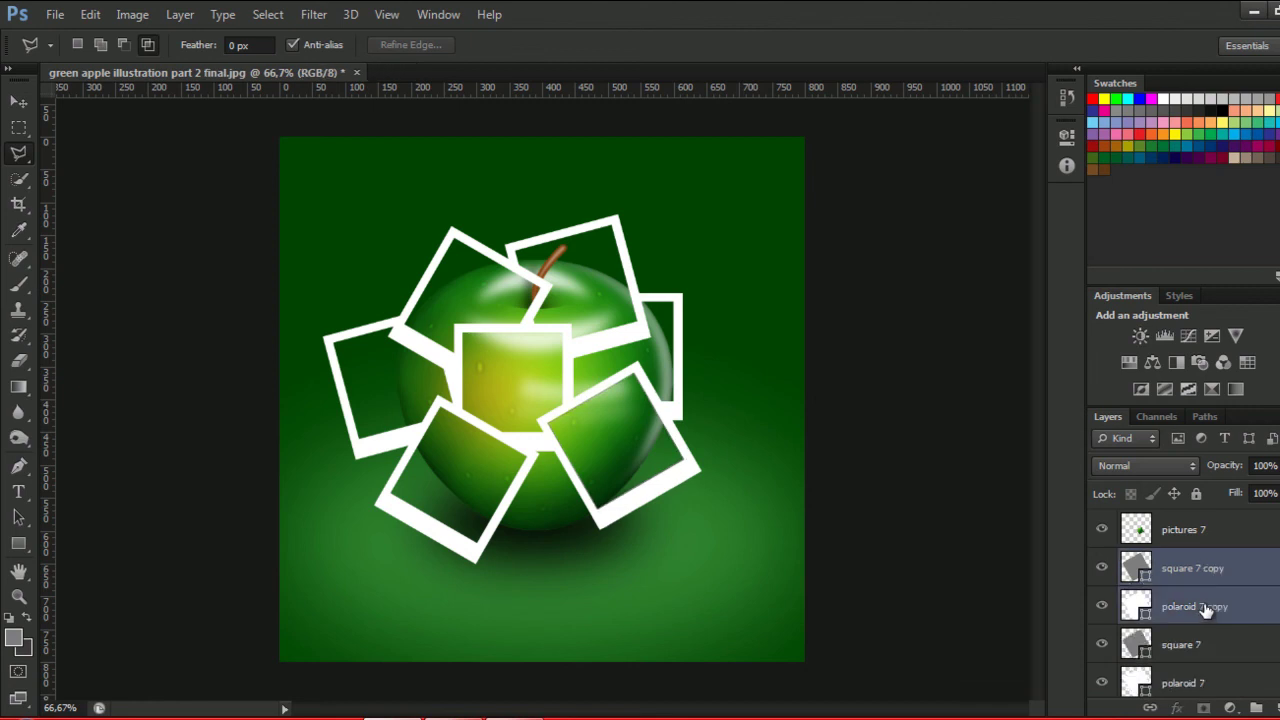
Rename the two copies to square 8 and polaroid 8.
double_click(1220, 570)
key("End")
key("BackSpace")
key("BackSpace")
key("BackSpace")
key("BackSpace")
key("BackSpace")
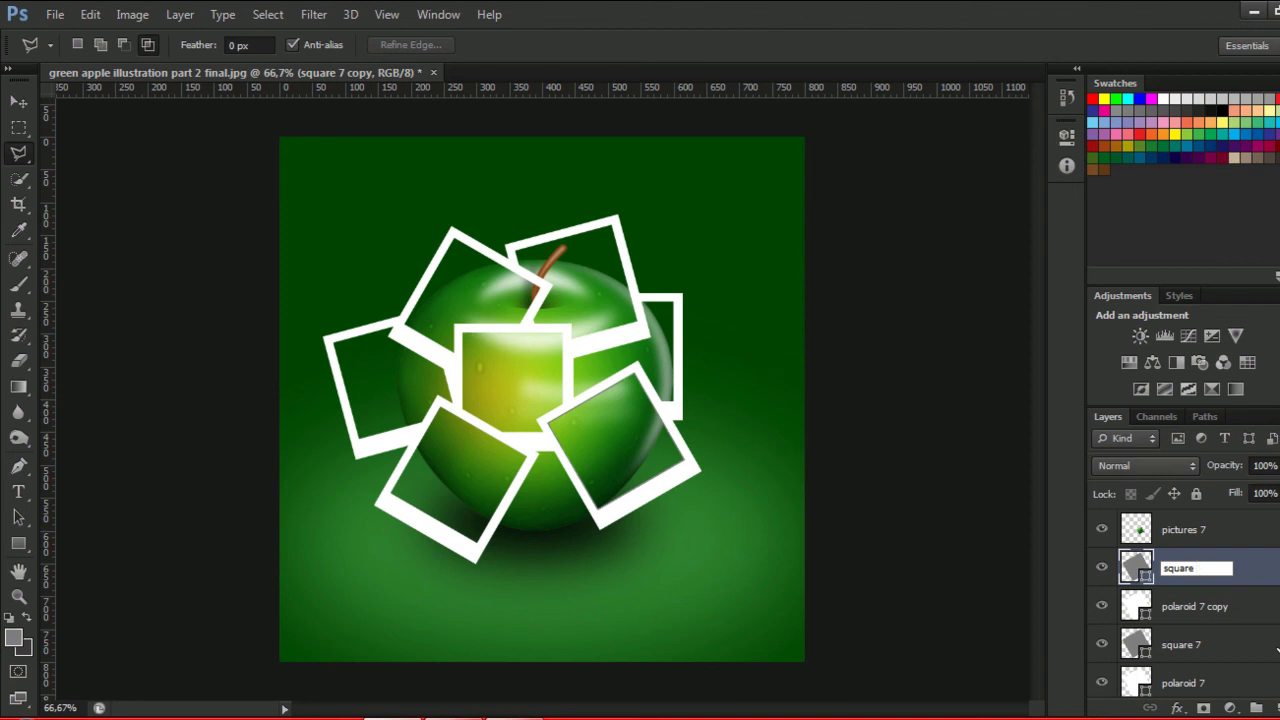
type("8")
key("Return")
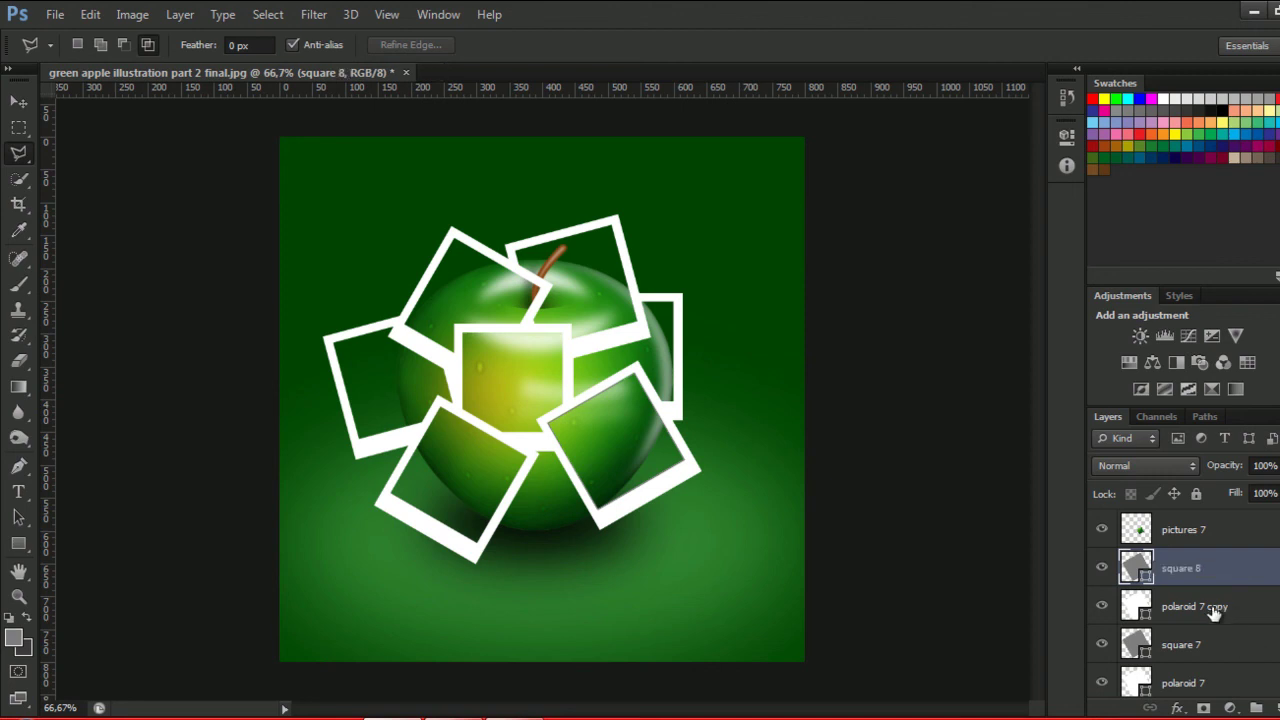
double_click(1222, 607)
key("End")
key("BackSpace")
key("BackSpace")
key("BackSpace")
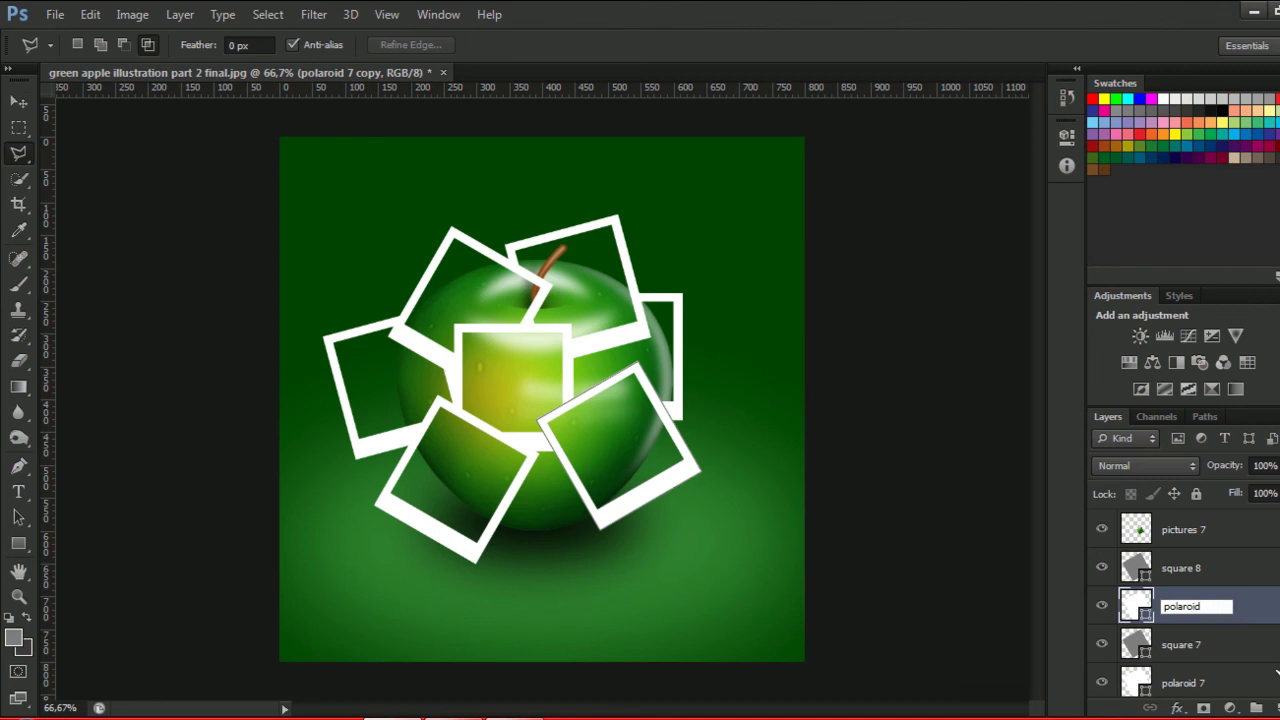
type("8")
key("Return")
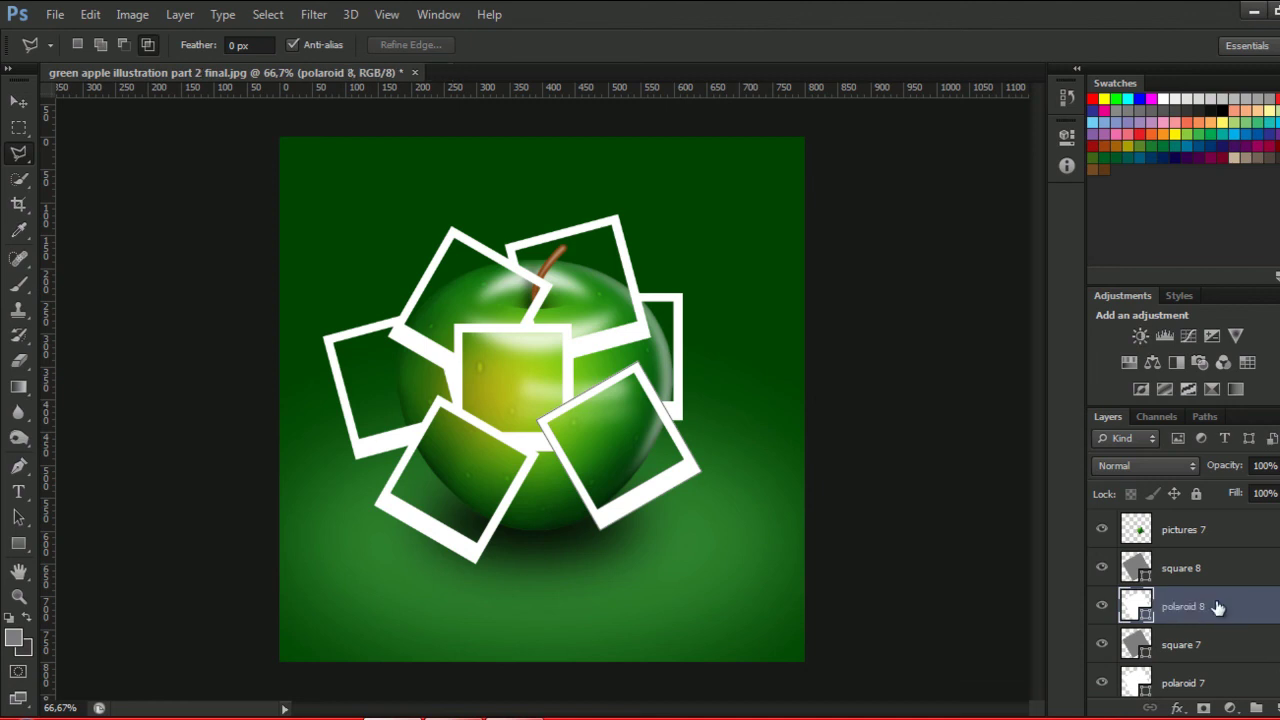
Move the square 8 polaroid down and left over the apple's lower middle.
left_click(1208, 568, "shift")
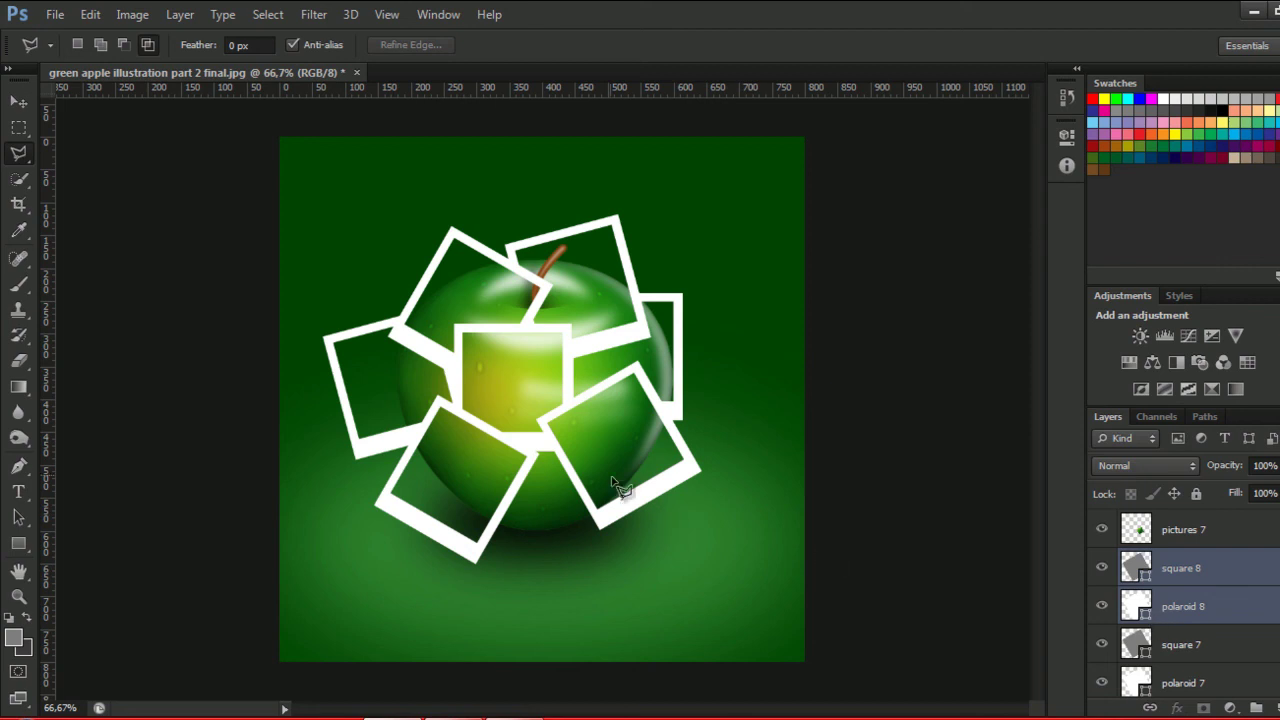
key("v")
left_click_drag(657, 451, 573, 516)
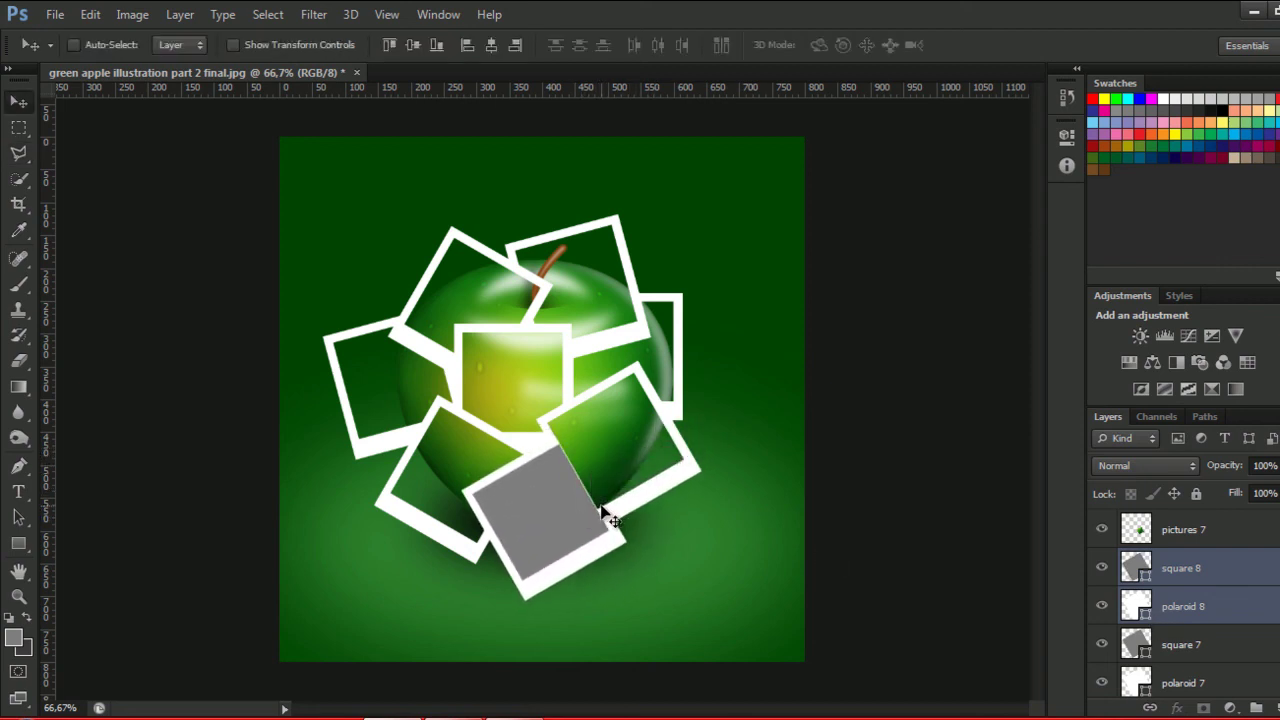
Rotate the square 8 polaroid copy upright and place it below the apple's centre.
key("ctrl+t")
left_click_drag(641, 434, 660, 458)
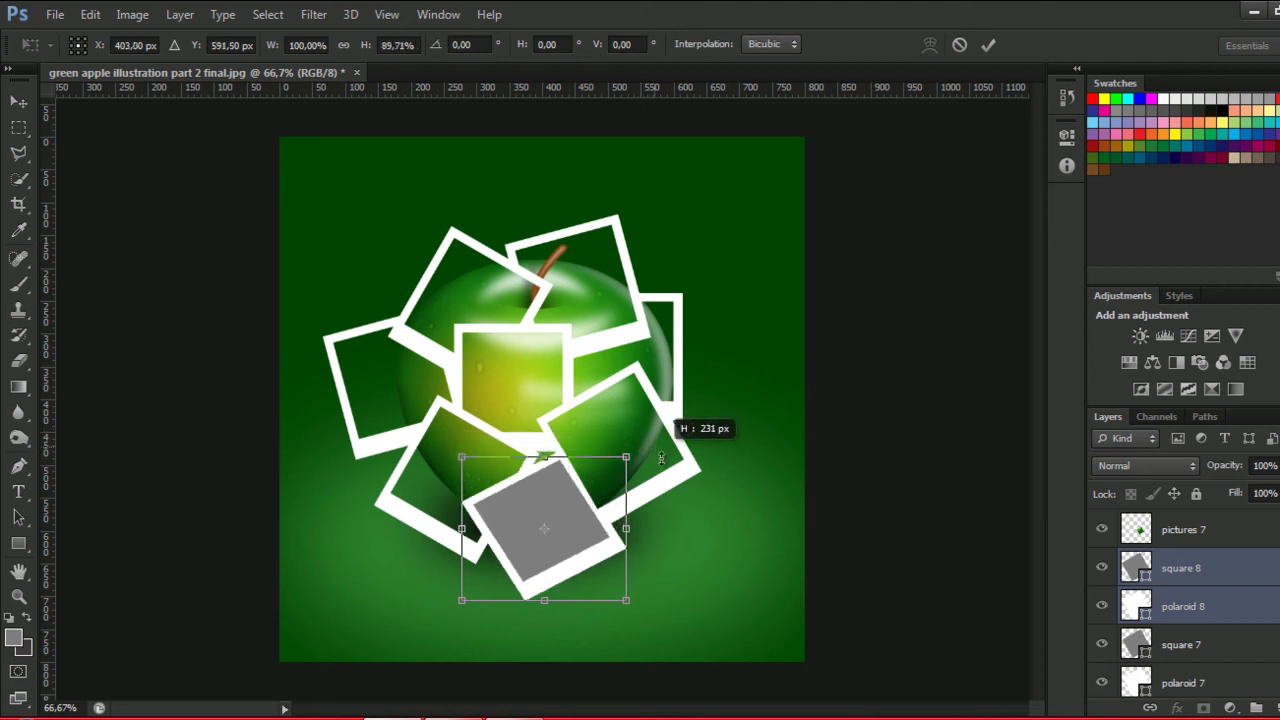
key("ctrl+z")
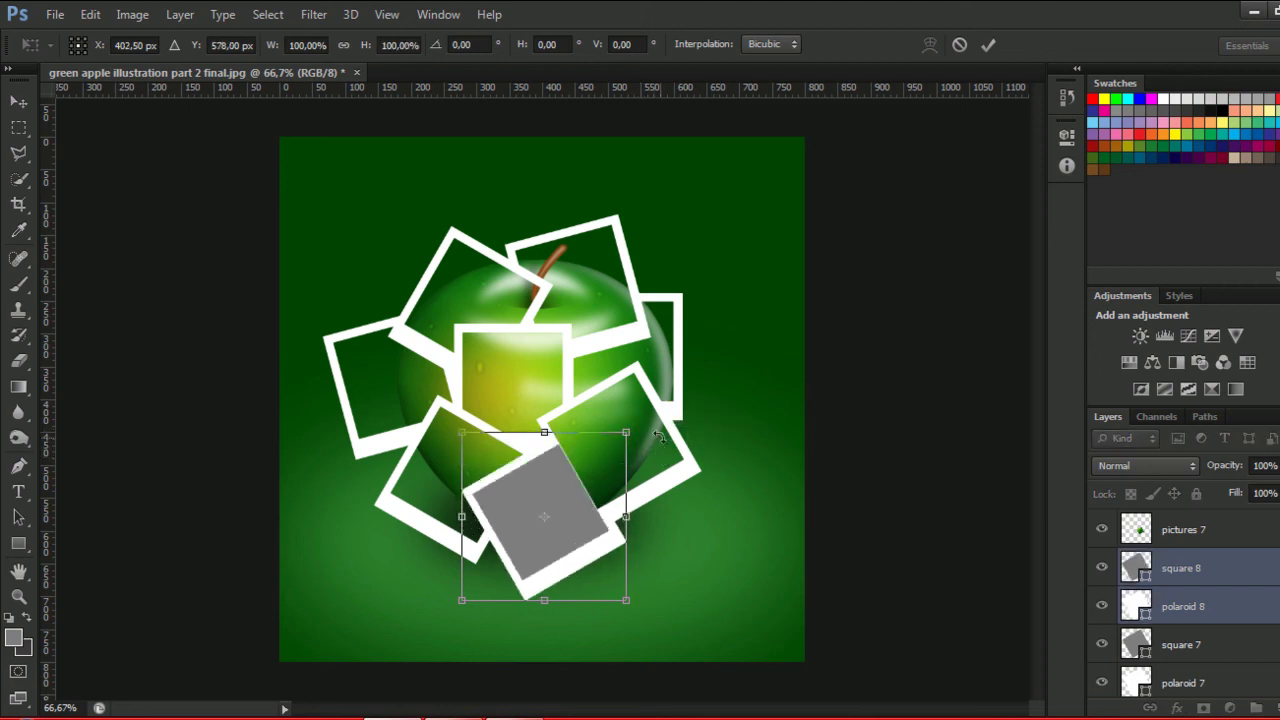
mouse_move(648, 428)
left_mouse_down()
mouse_move(676, 435)
mouse_move(701, 478)
left_mouse_up()
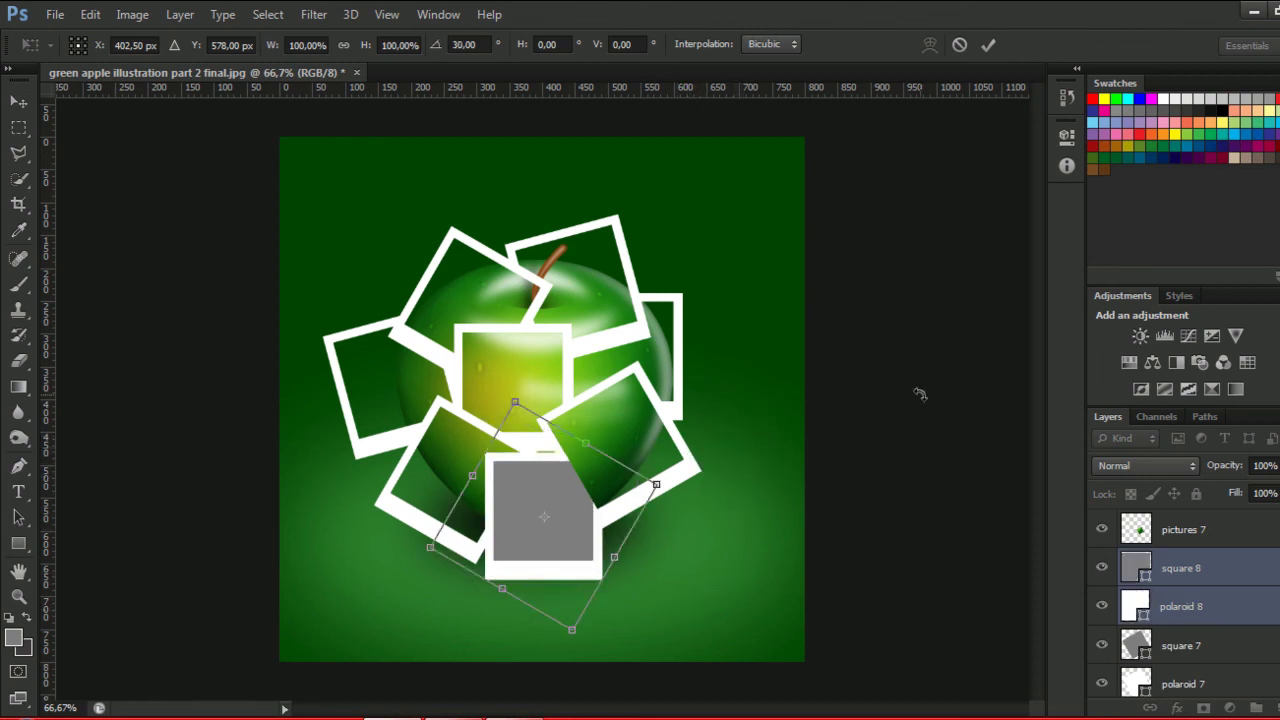
left_click(994, 46)
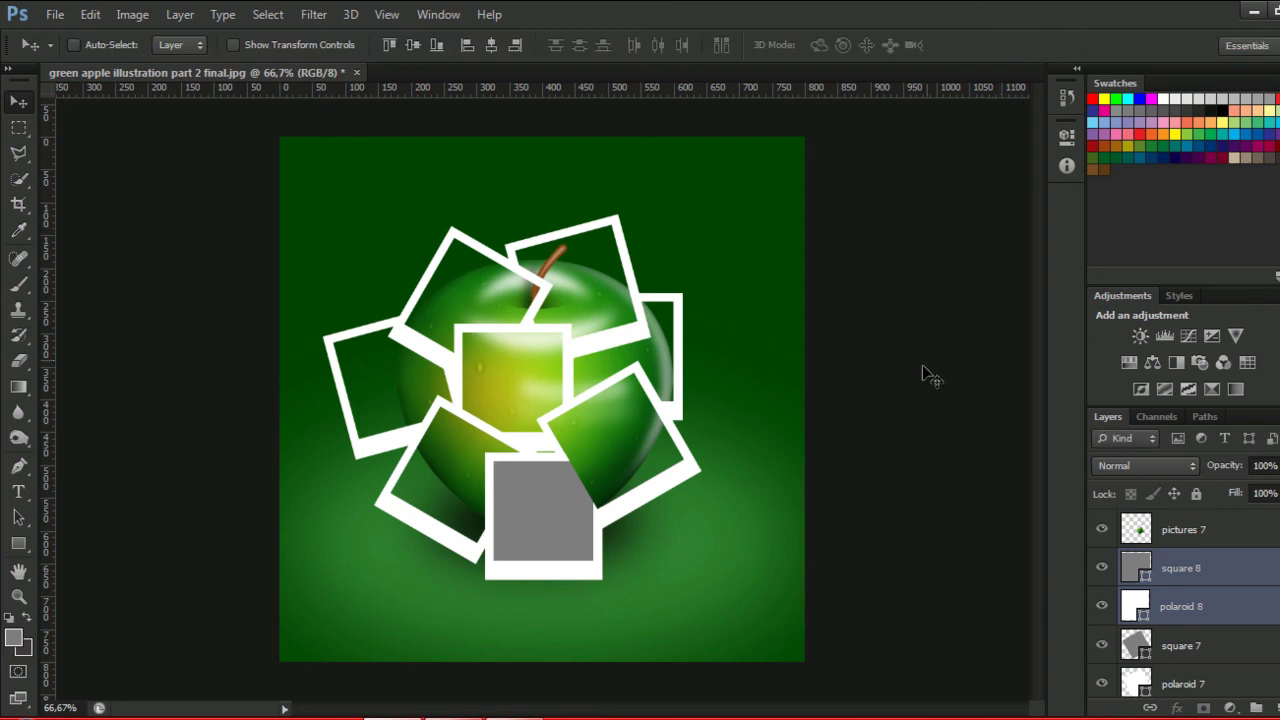
left_click_drag(570, 522, 575, 510)
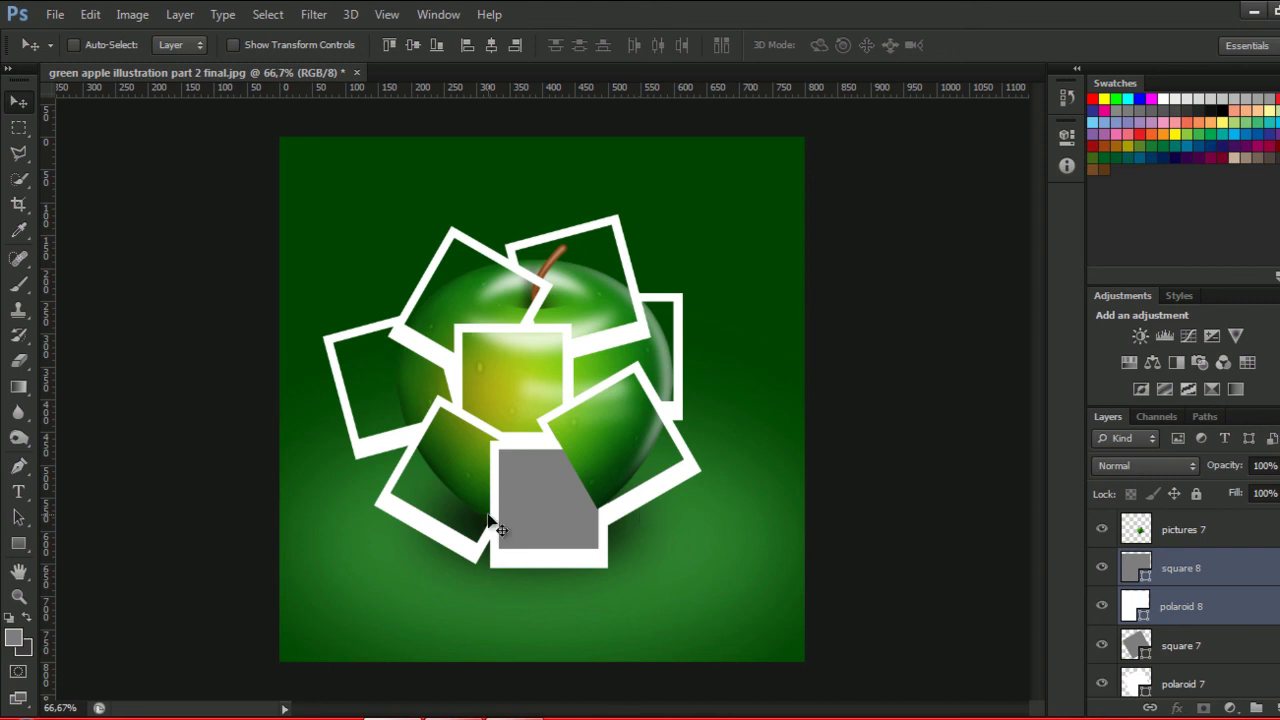
mouse_move(549, 491)
left_mouse_down()
mouse_move(556, 523)
mouse_move(568, 498)
mouse_move(557, 498)
left_mouse_up()
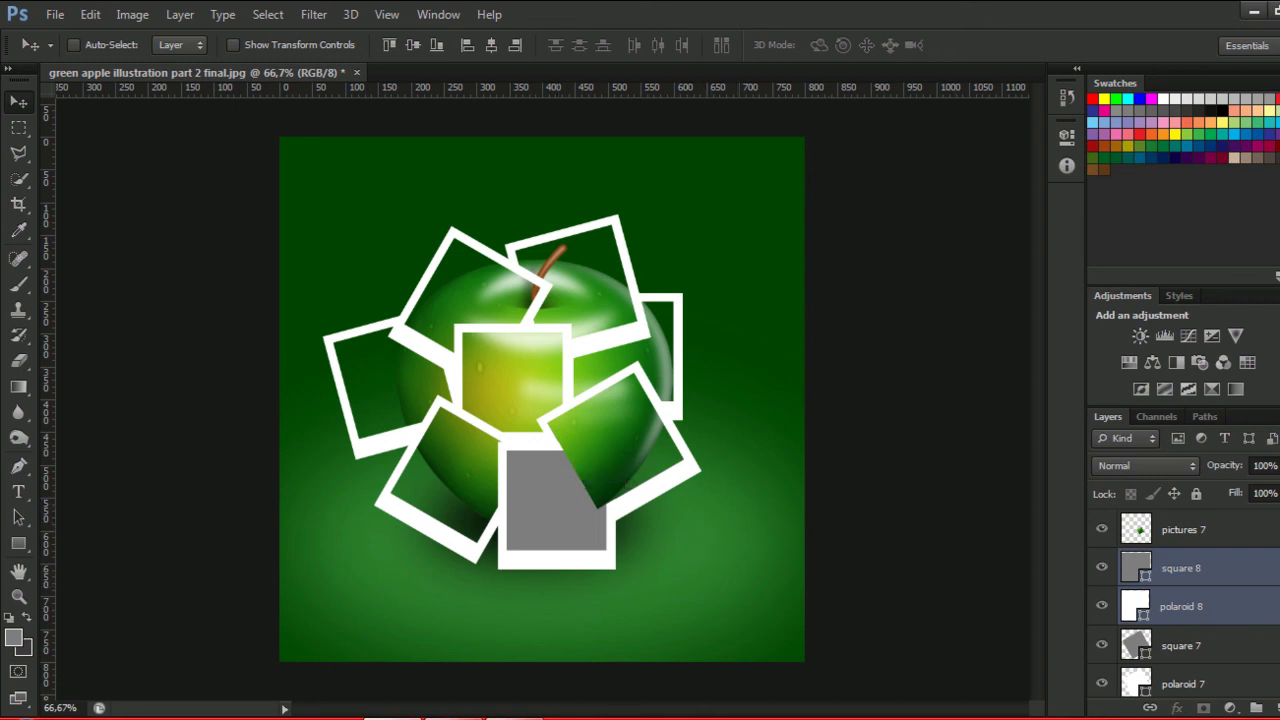
Copy the apple area under the square 8 shape onto a new layer.
left_click(1250, 568)
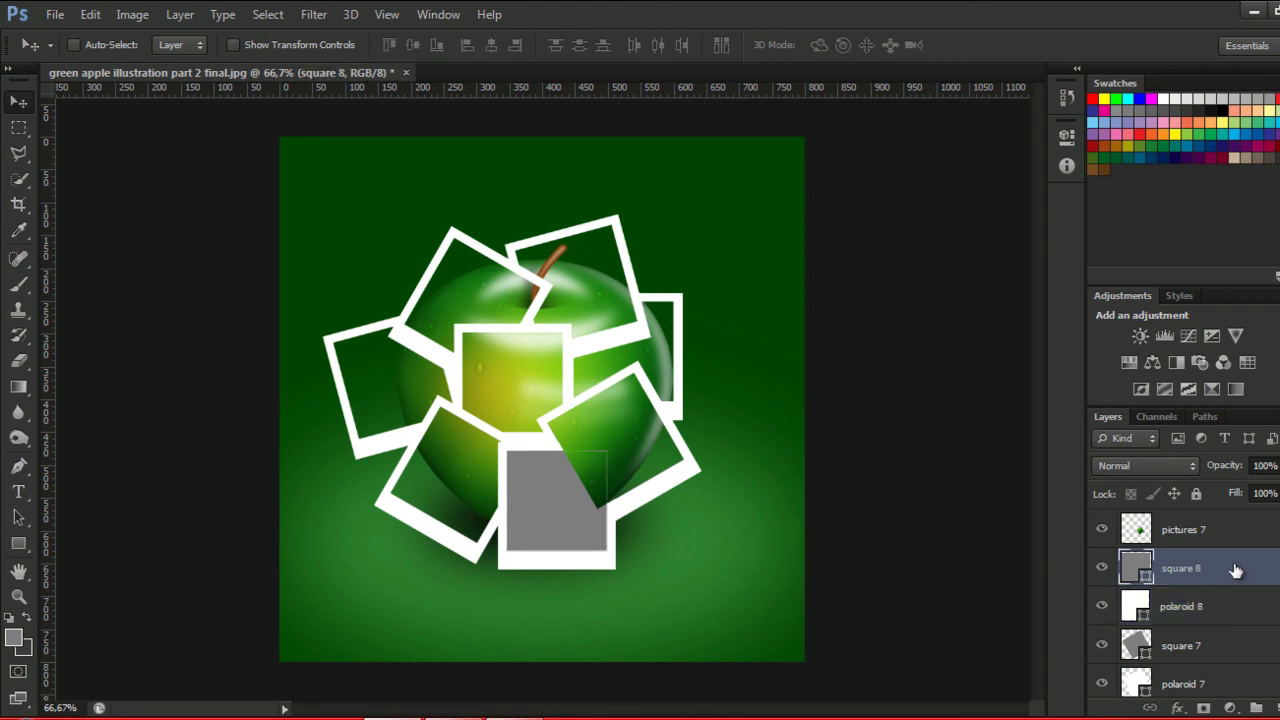
left_click(1140, 570, "ctrl")
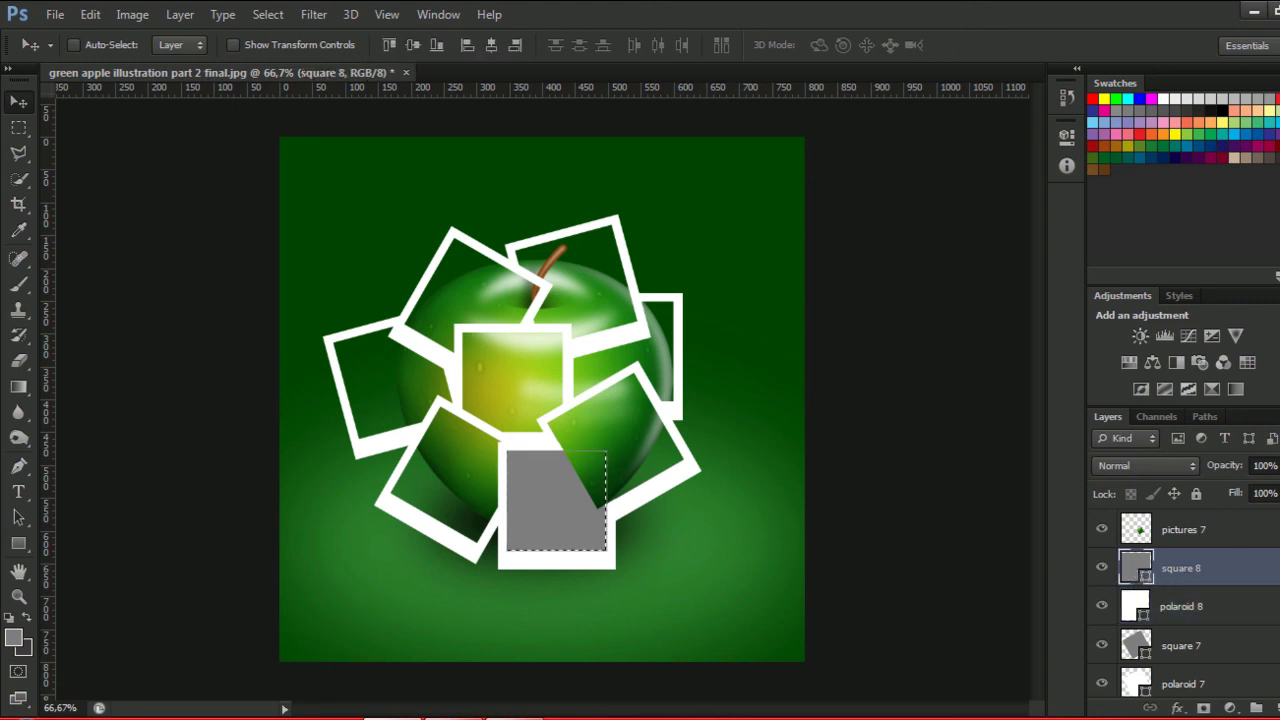
scroll(1184, 604, "down", 5)
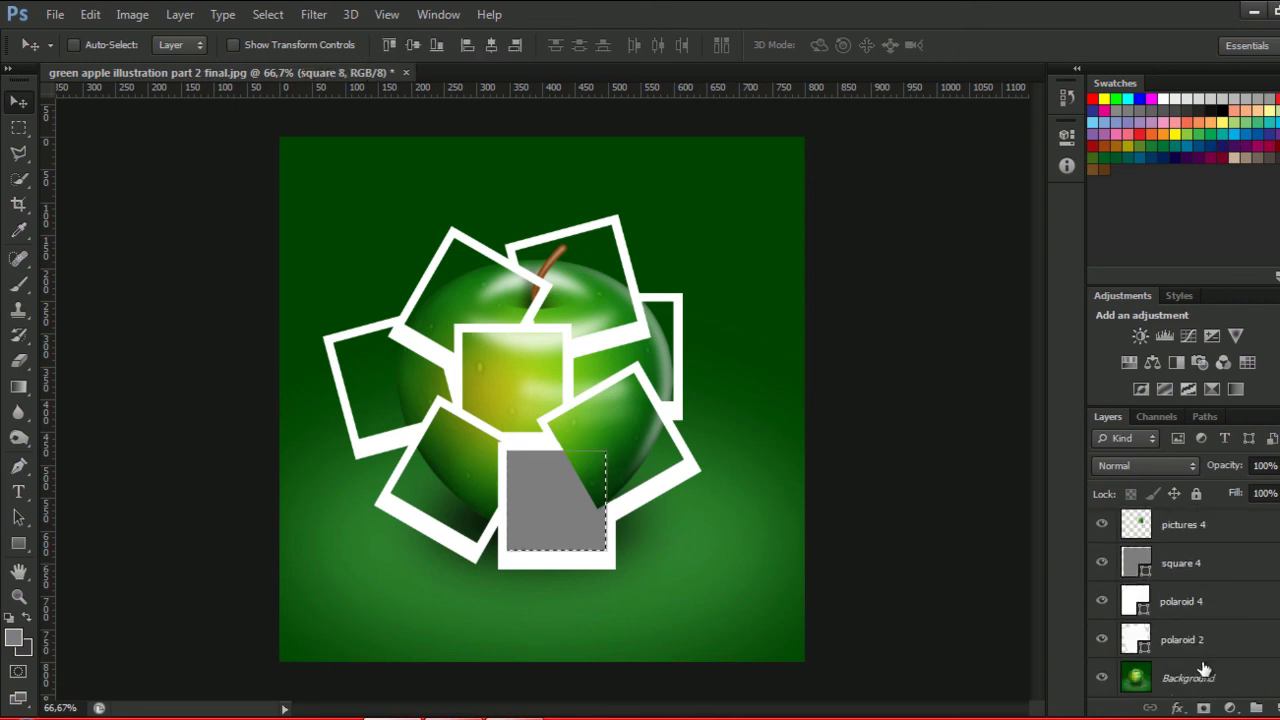
left_click(19, 155)
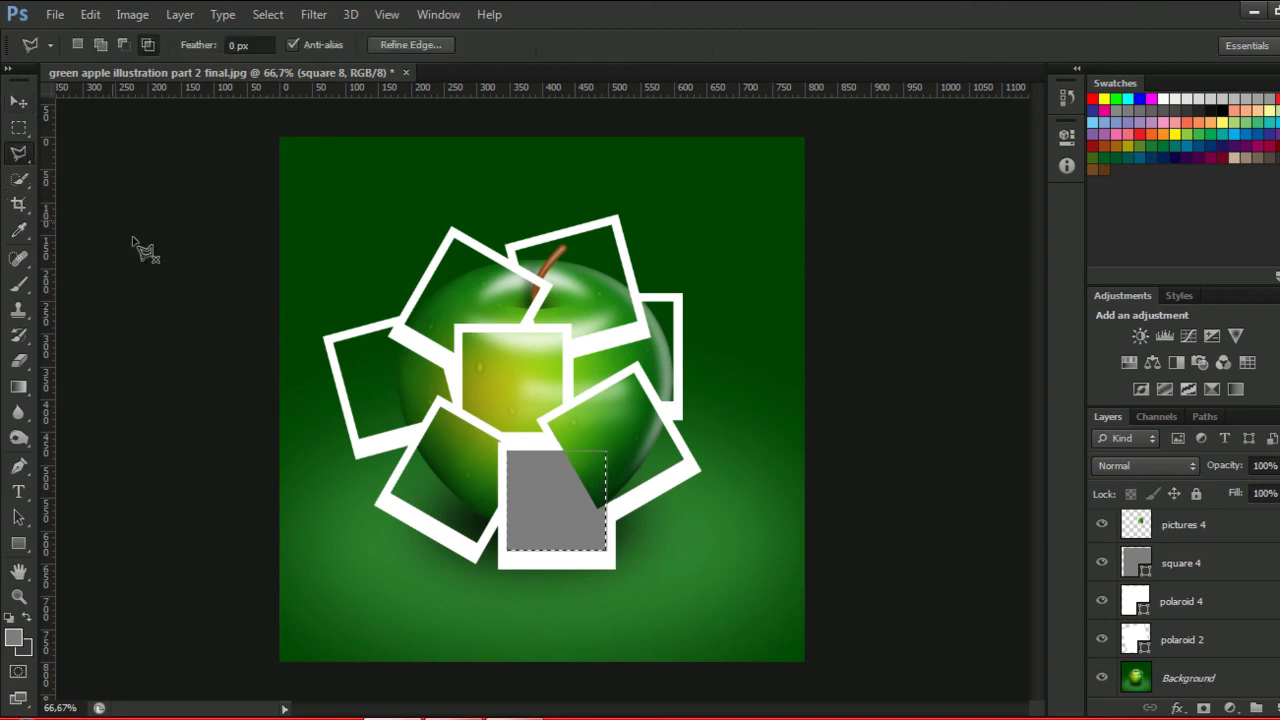
left_click(1185, 683)
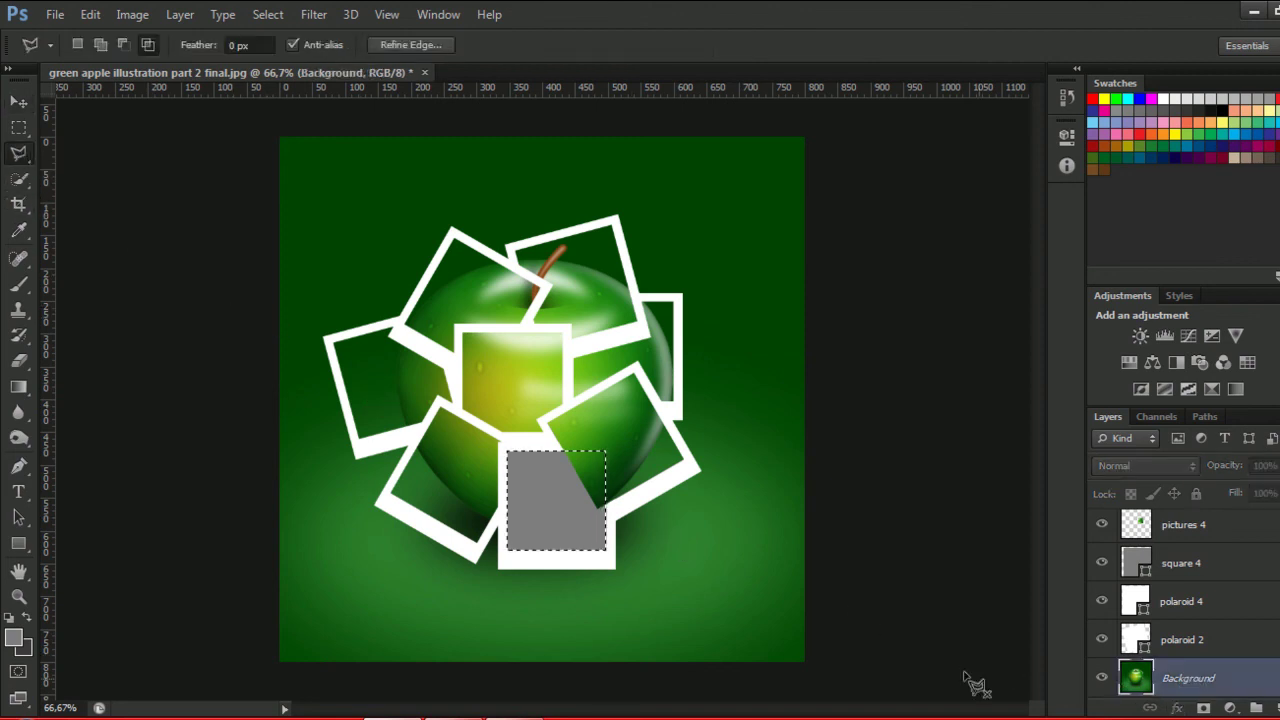
right_click(571, 507)
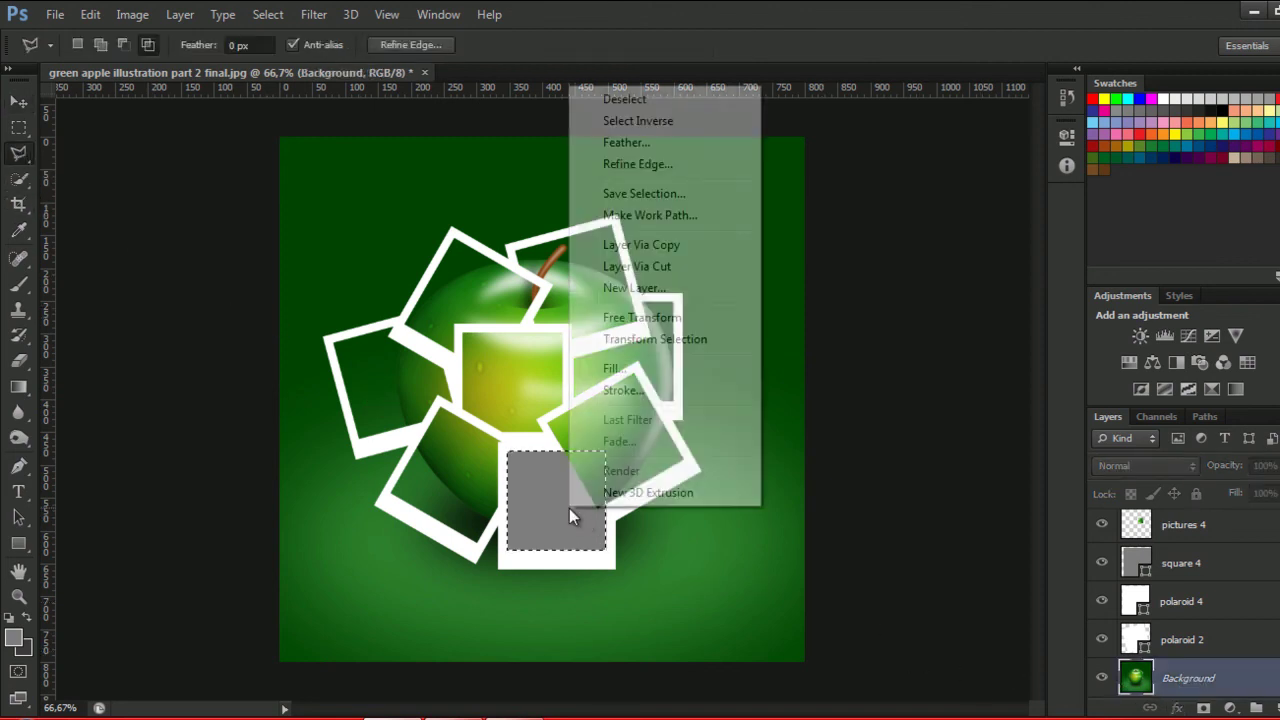
left_click(672, 245)
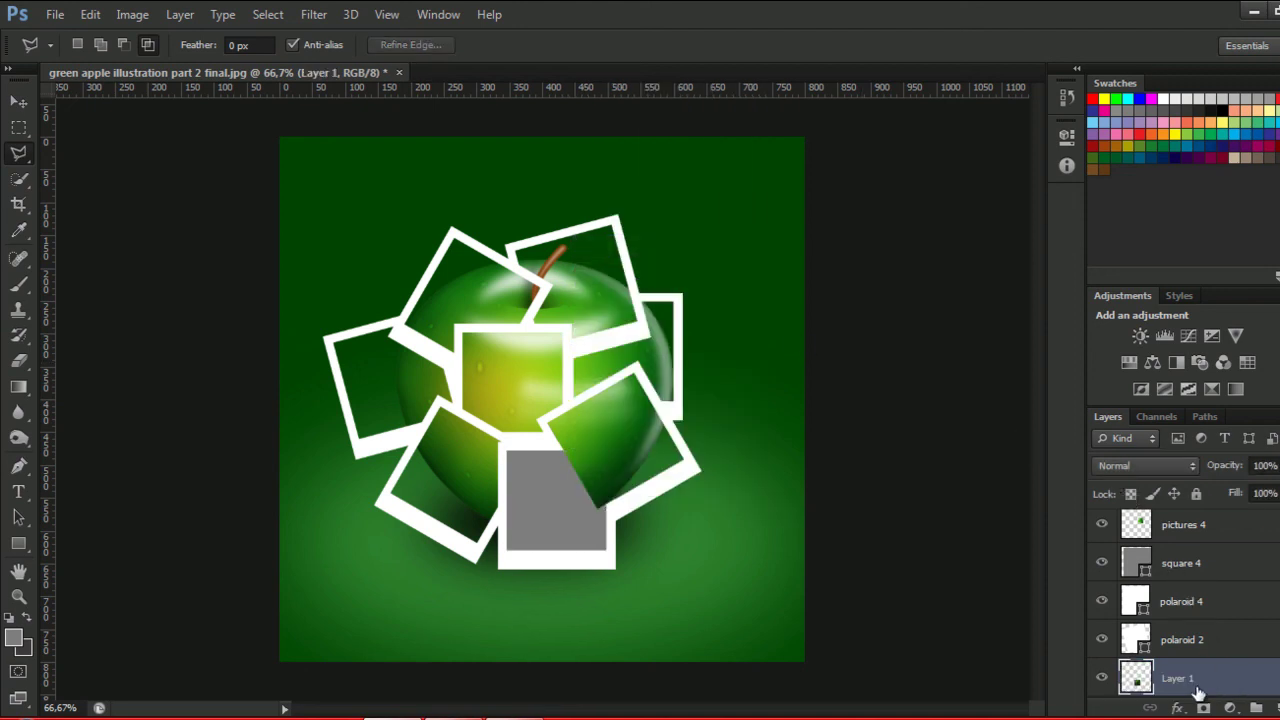
Name the new layer 'pictures 8' and move it just above square 8.
double_click(1179, 685)
type("pictures 8")
key("Return")
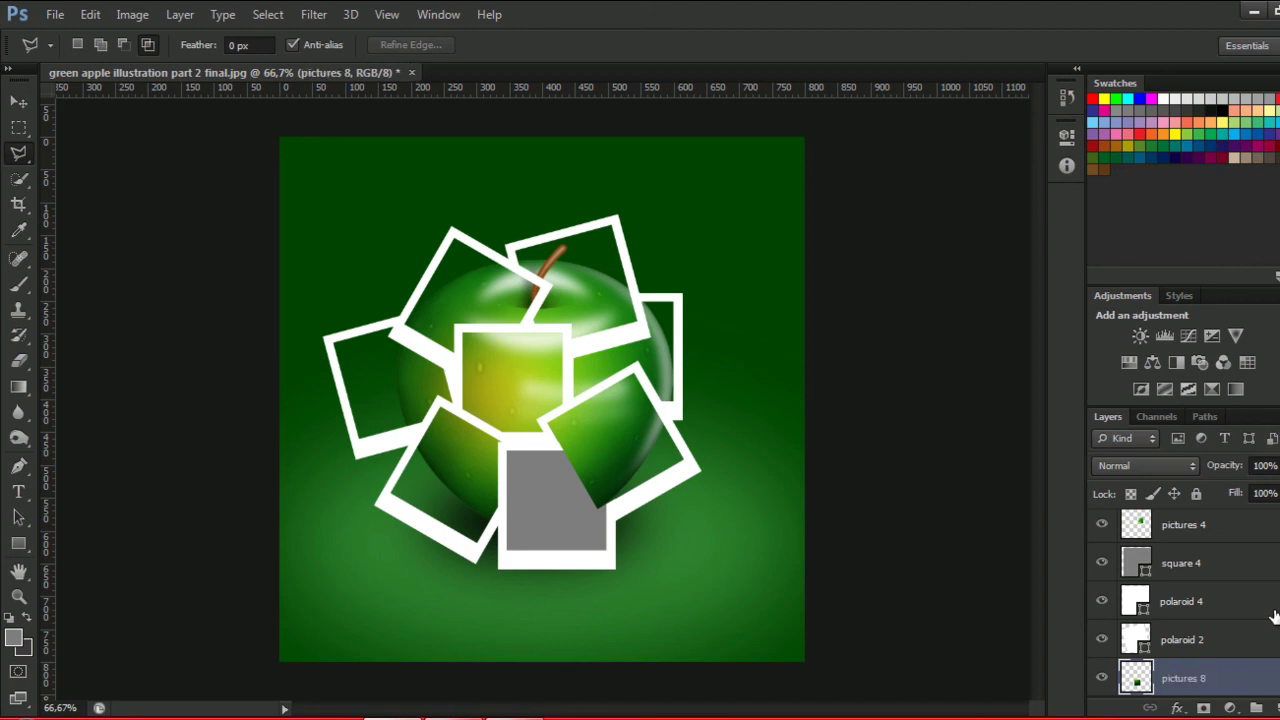
left_click_drag(1228, 687, 1242, 507)
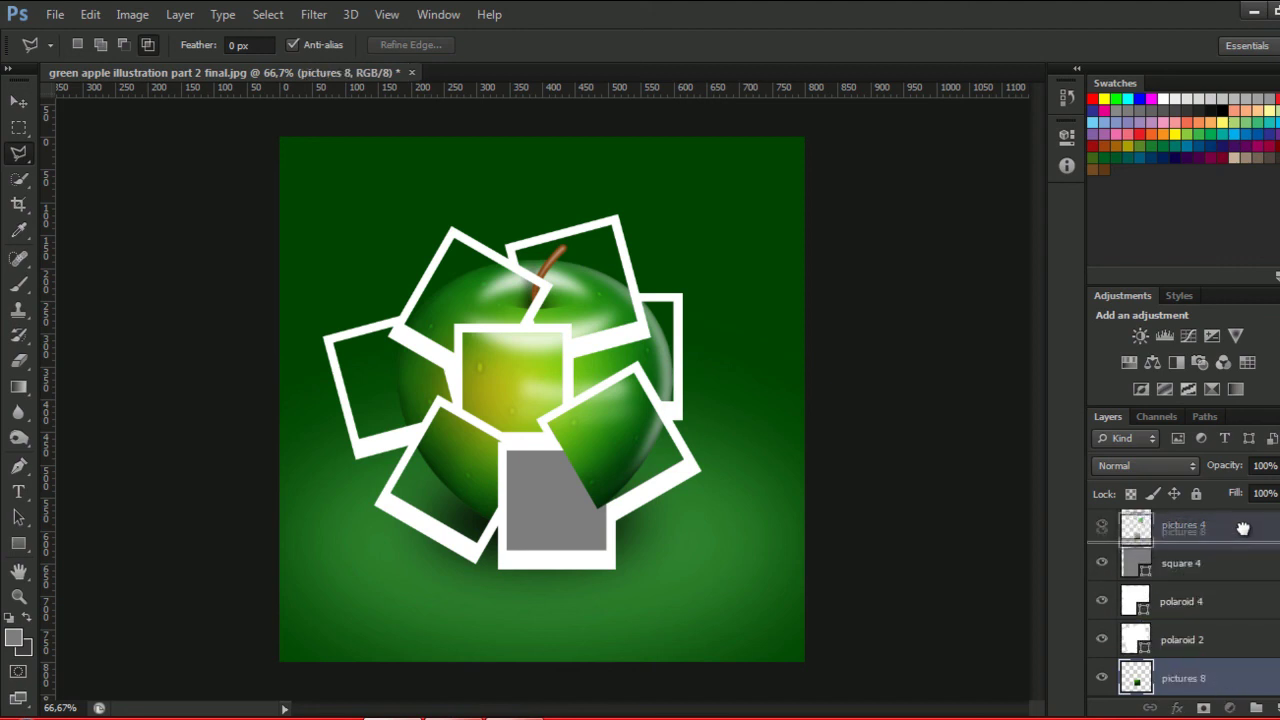
left_click_drag(1242, 507, 1245, 548)
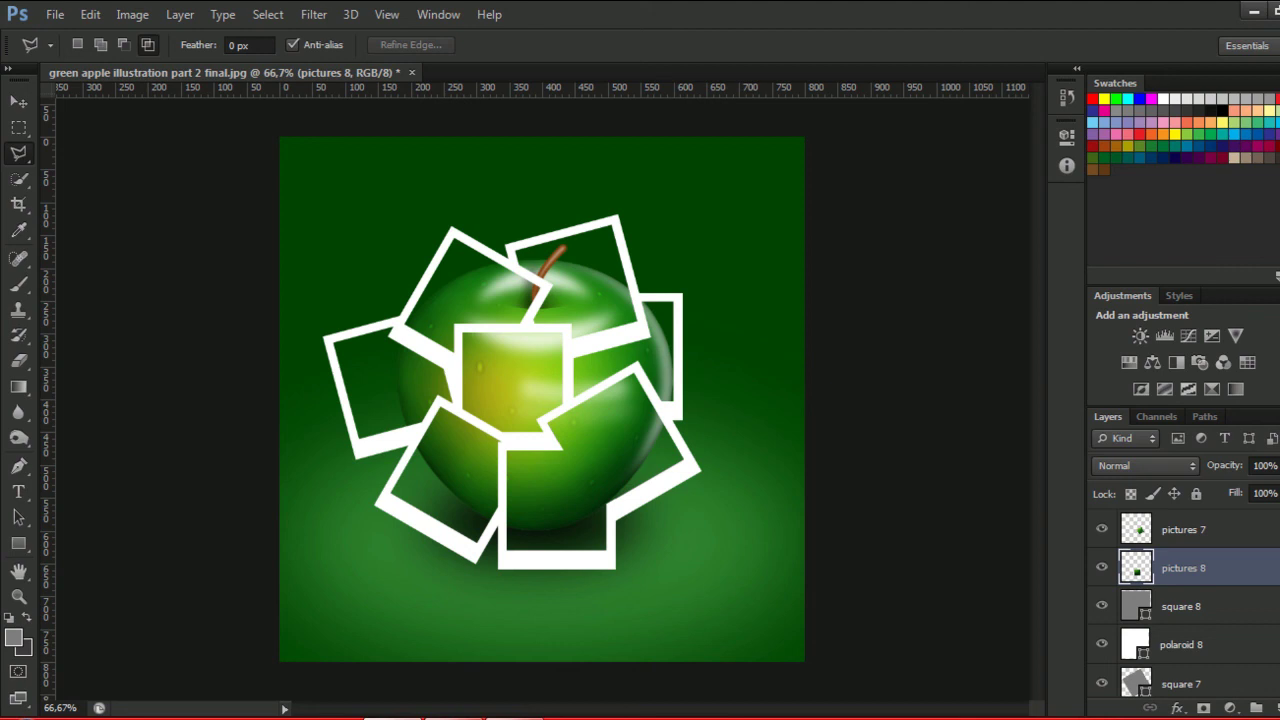
left_click(1230, 650, "ctrl")
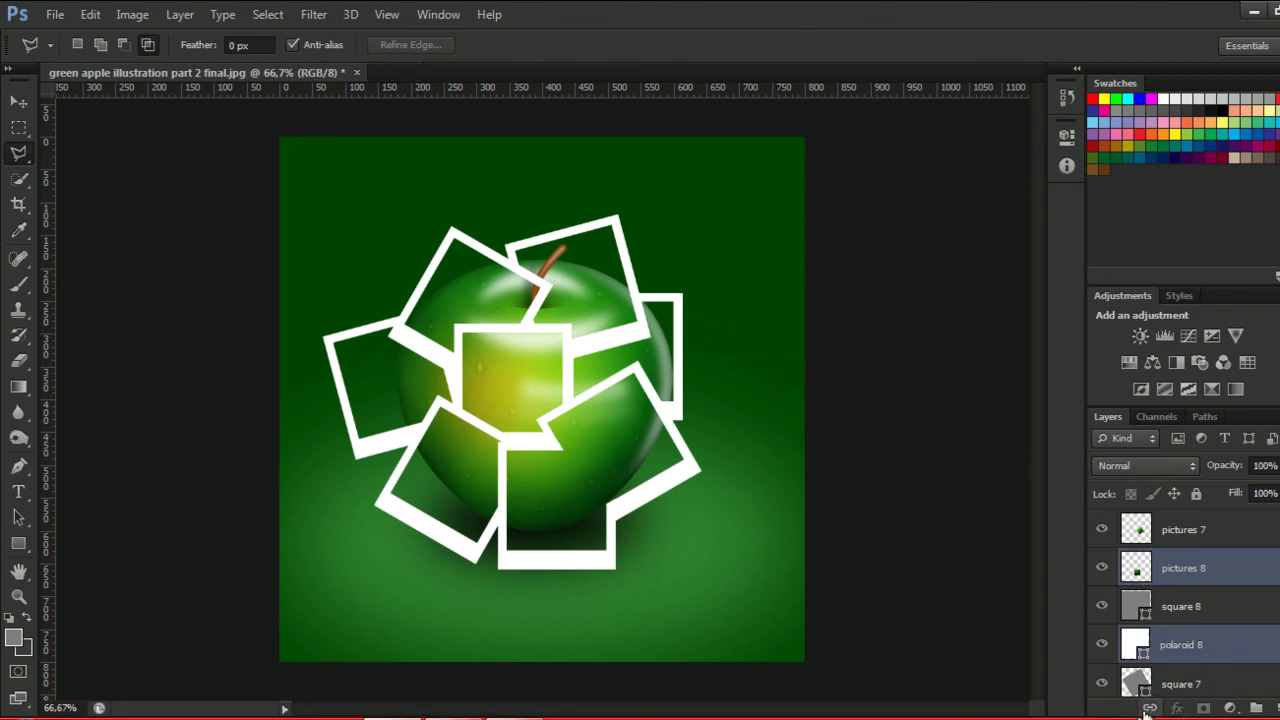
Merge square 8 into polaroid 8, then select pictures 8 and polaroid 8 together.
left_click(1226, 618)
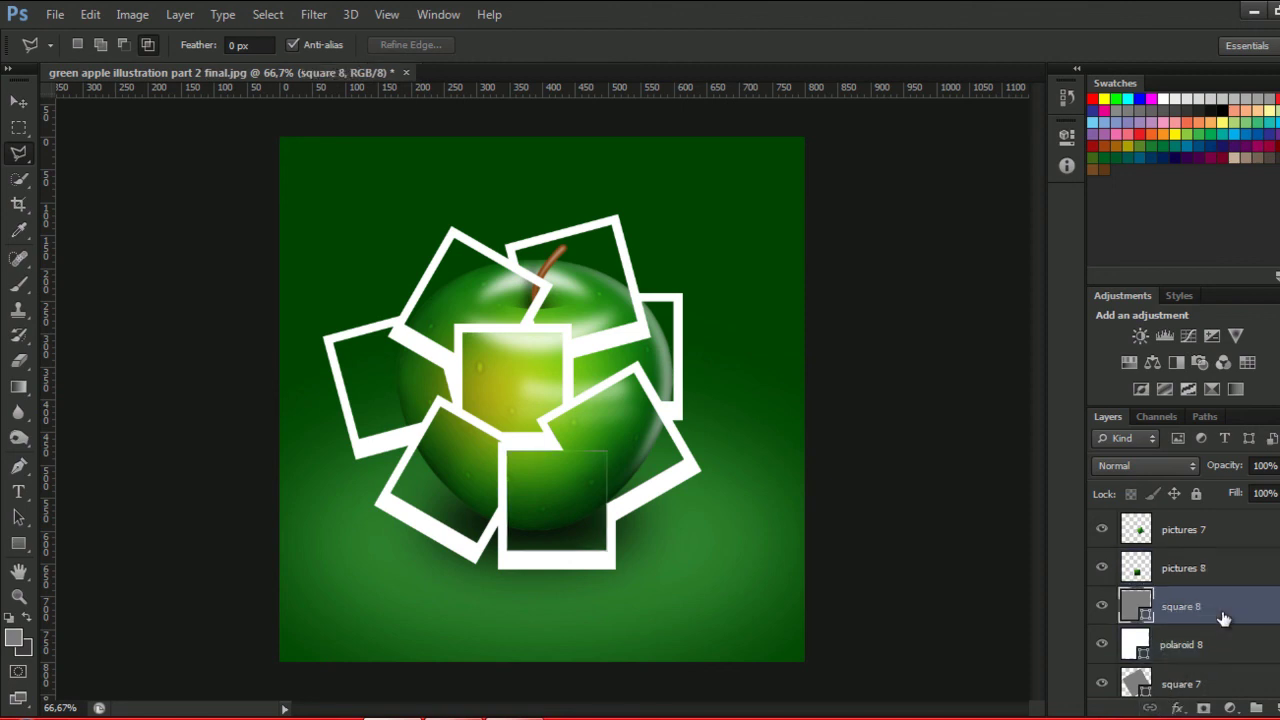
key("Delete")
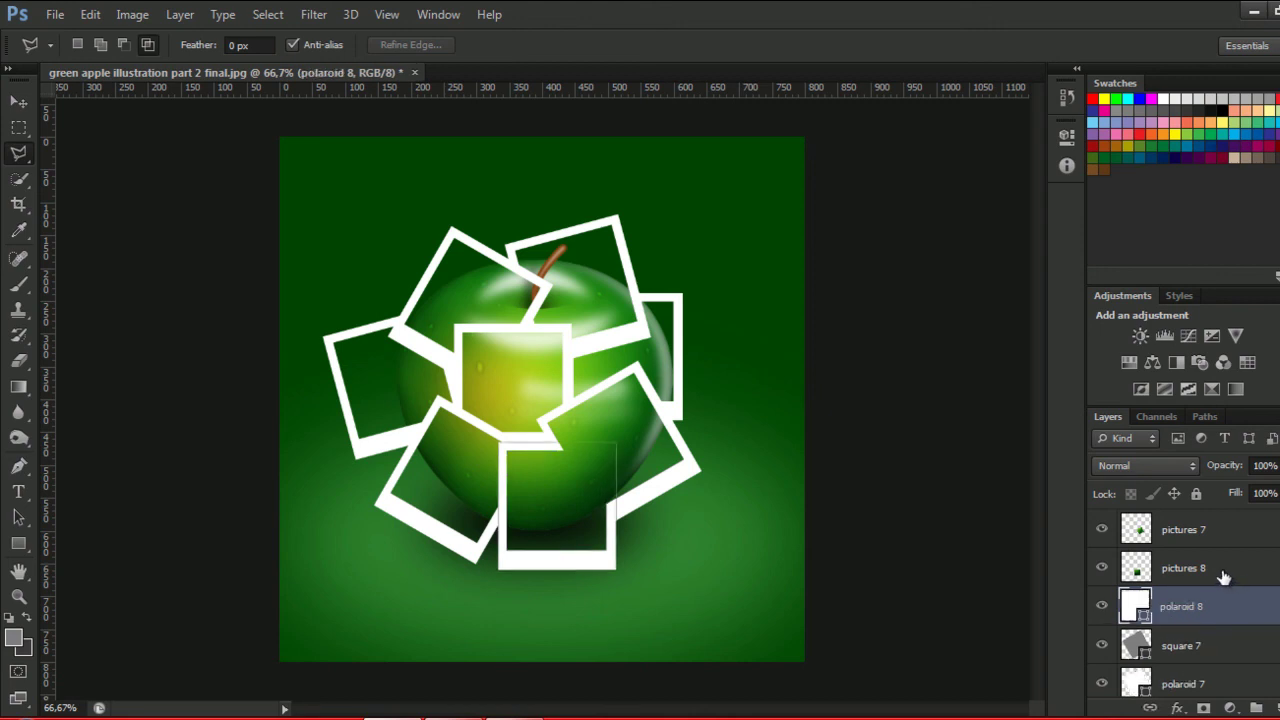
left_click(1194, 652)
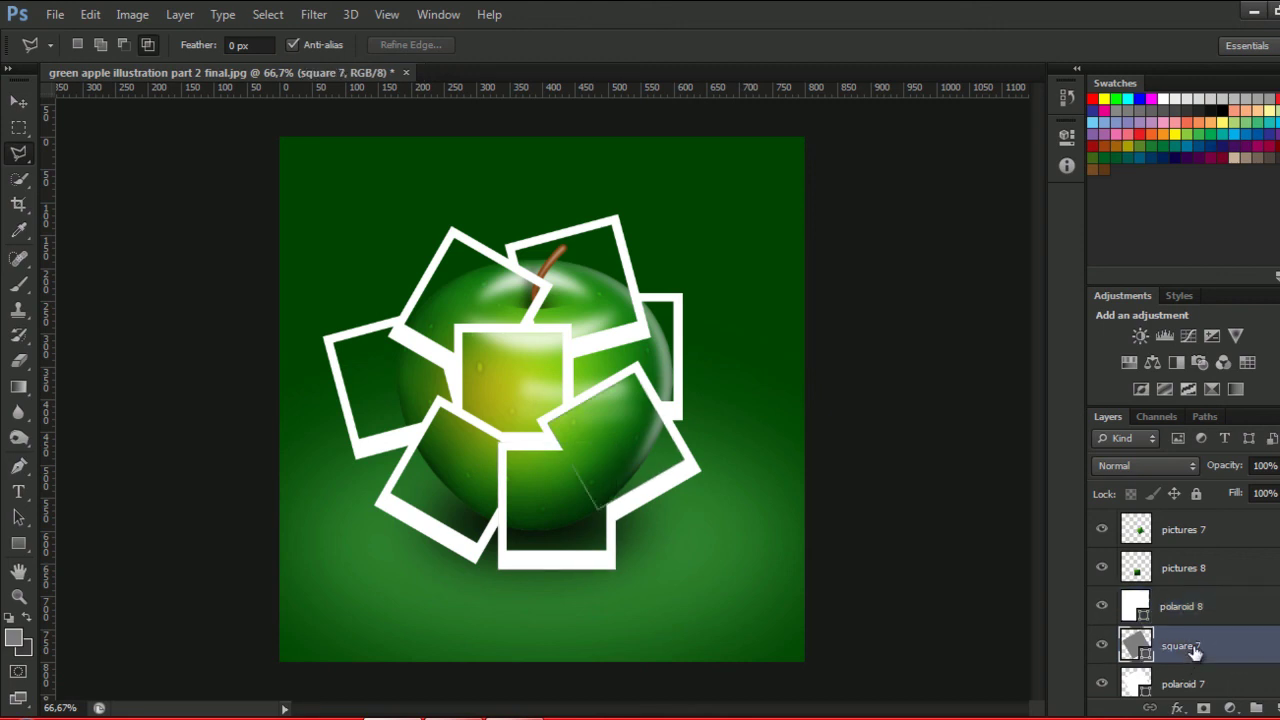
left_click(1221, 570)
left_click(1204, 606, "shift")
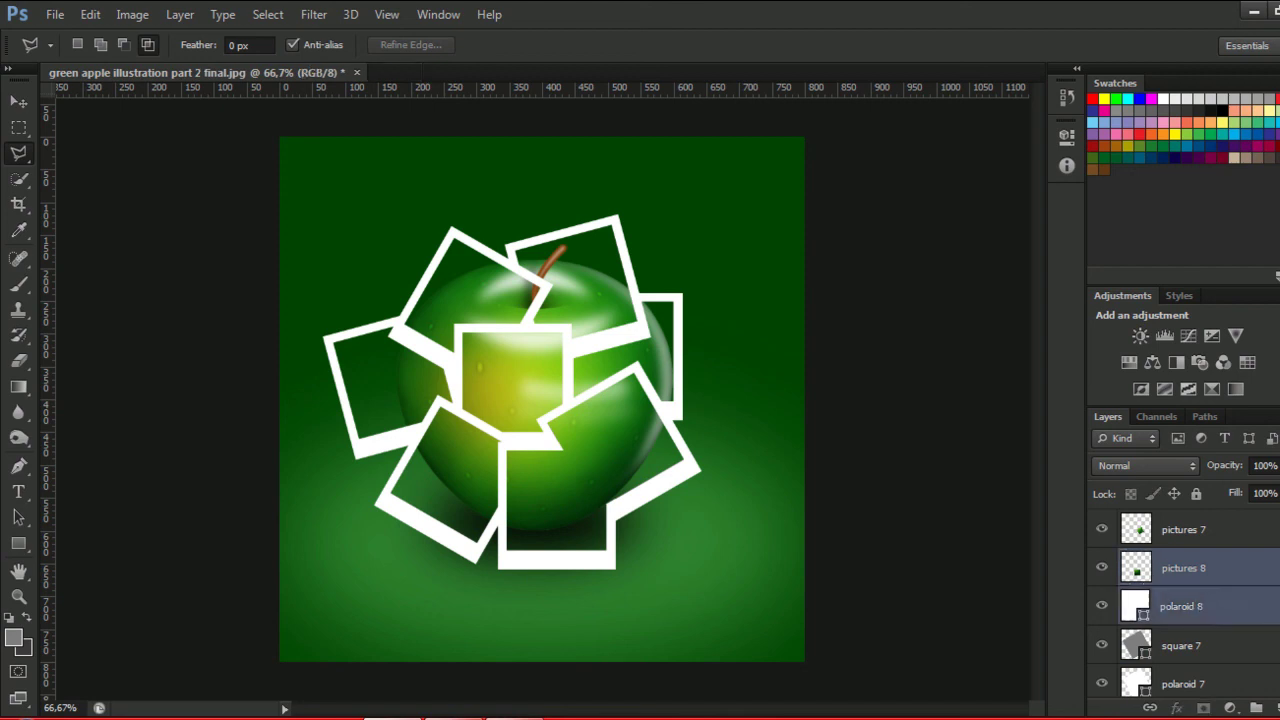
scroll(1184, 600, "down", 2)
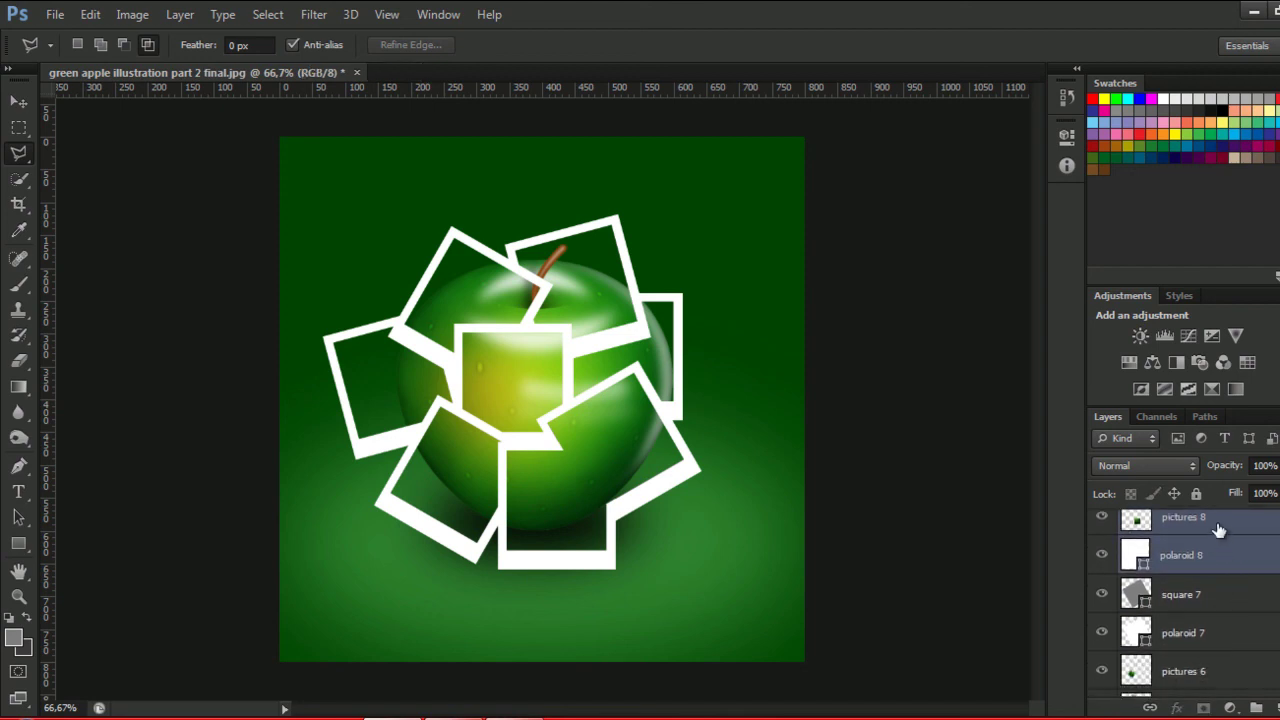
Delete the square 7 layer and raise polaroid 7 above pictures 8.
left_click_drag(1218, 530, 1222, 633)
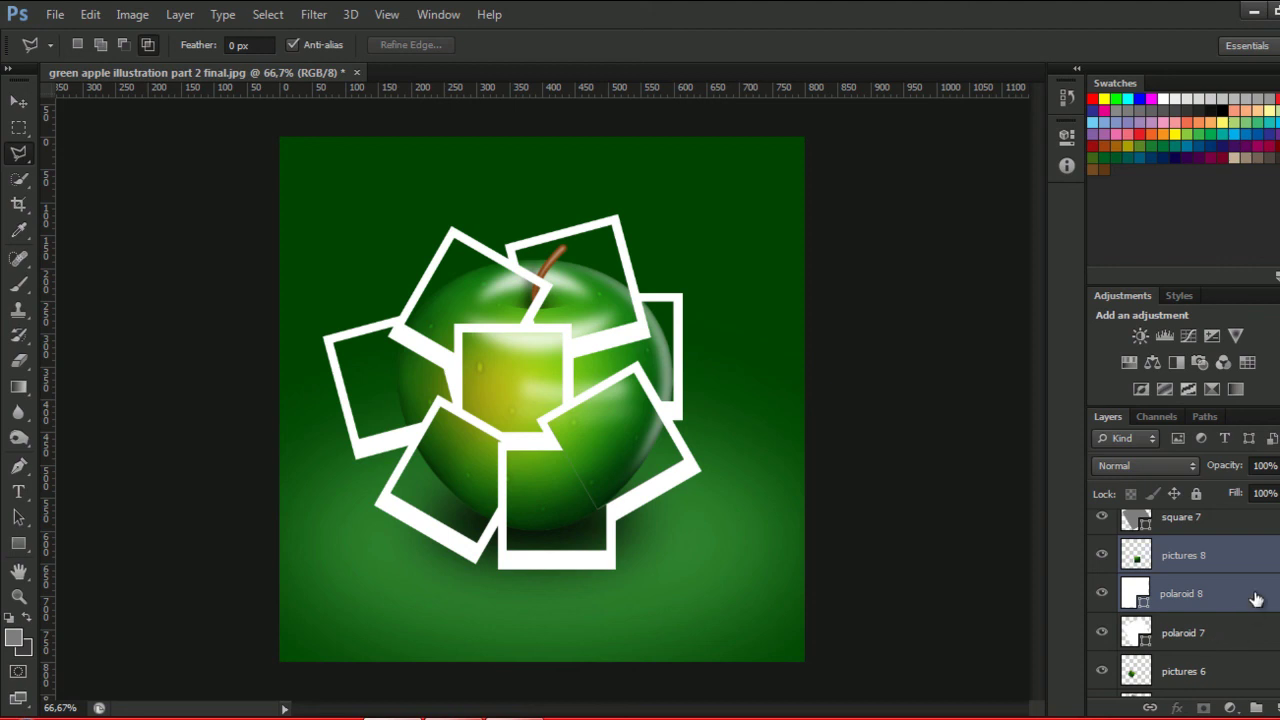
left_click(1218, 528)
key("Delete")
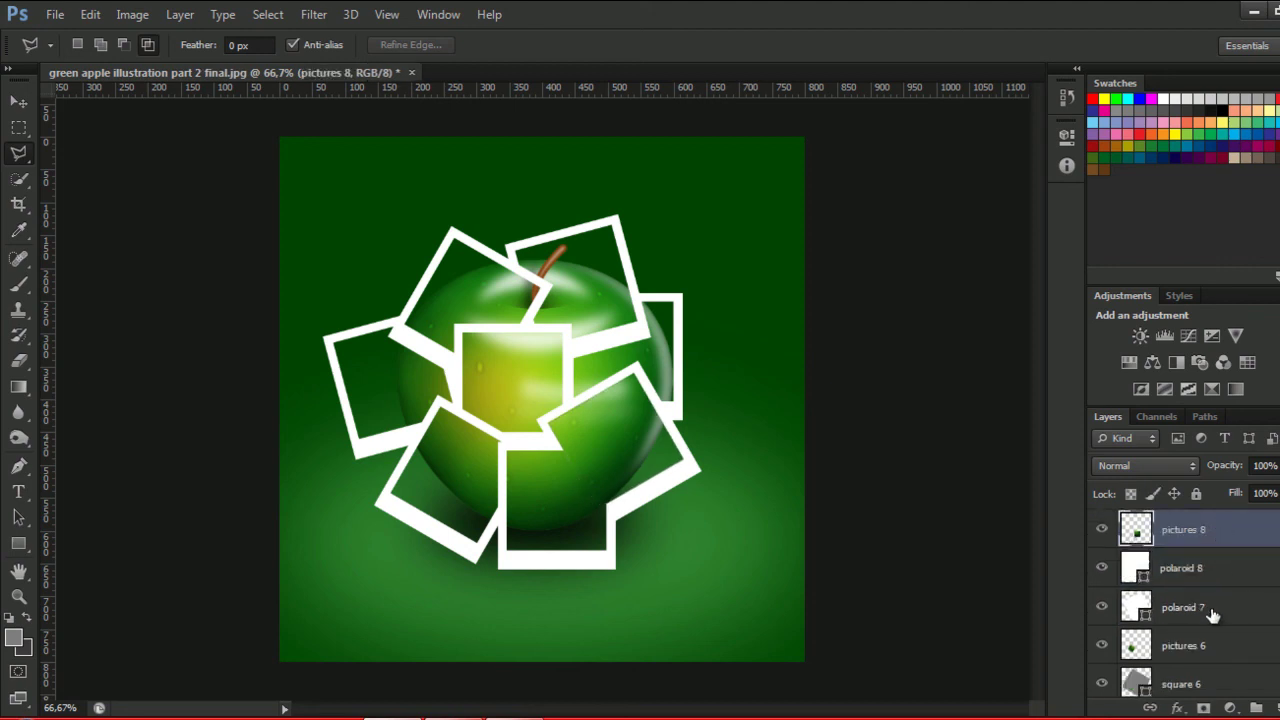
scroll(1190, 600, "up", 1)
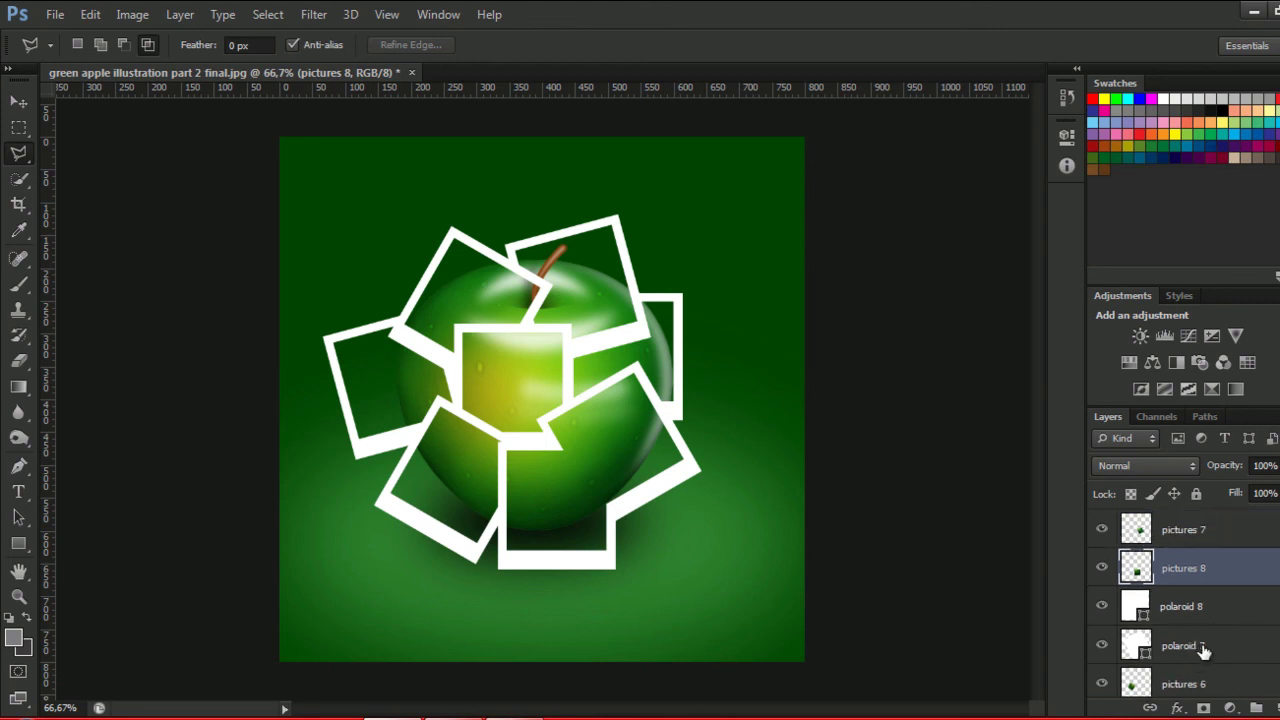
left_click_drag(1203, 650, 1201, 568)
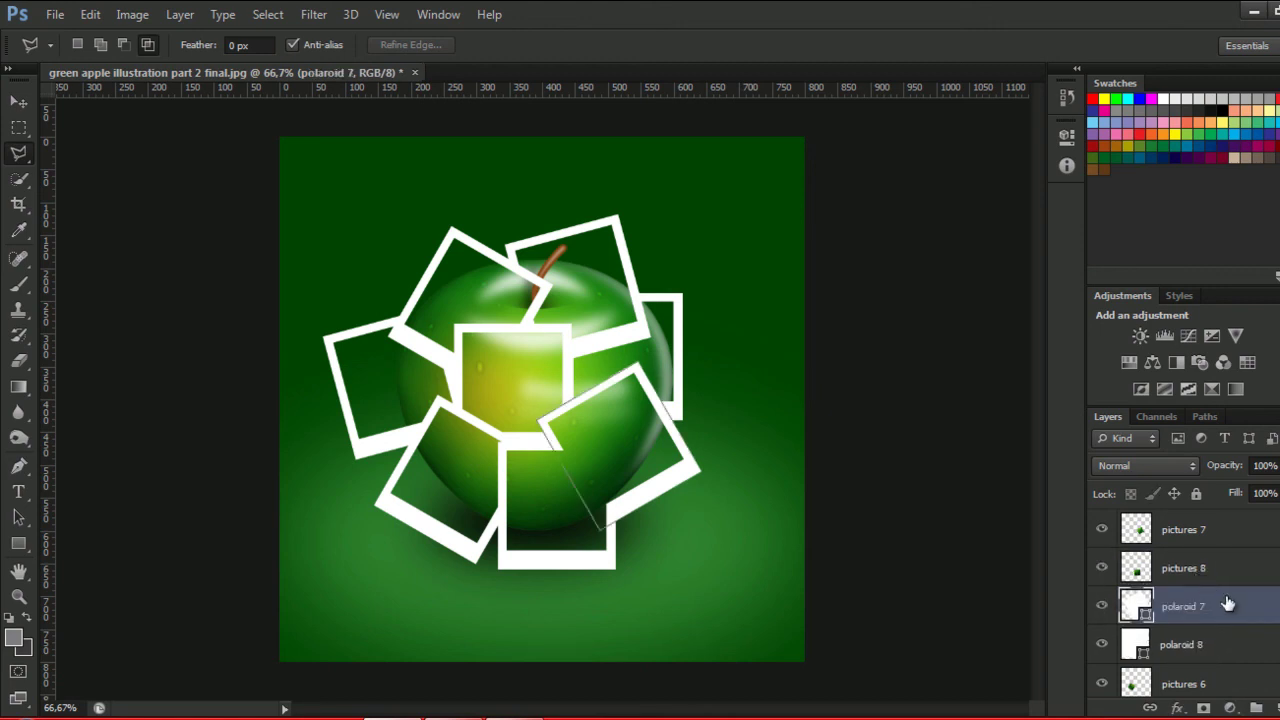
left_click_drag(1200, 606, 1197, 566)
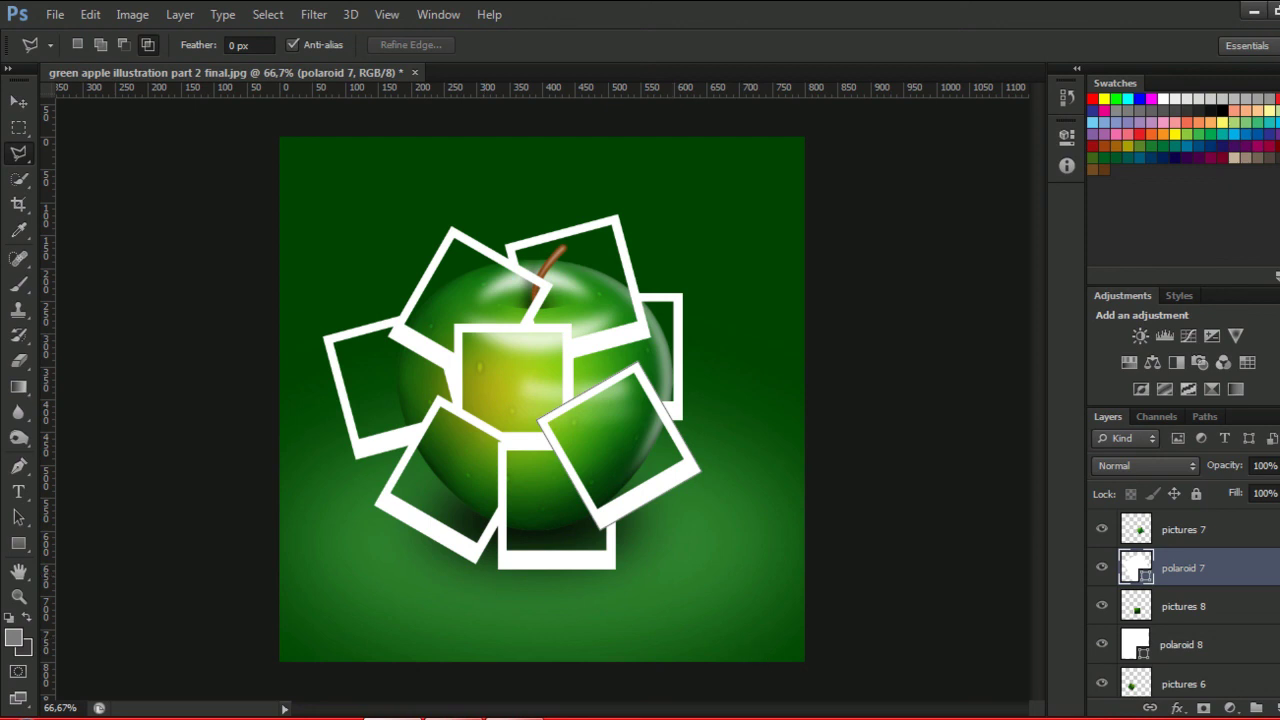
Merge the square 4 layer down into polaroid 4.
scroll(1184, 603, "down", 2)
scroll(1184, 603, "down", 1)
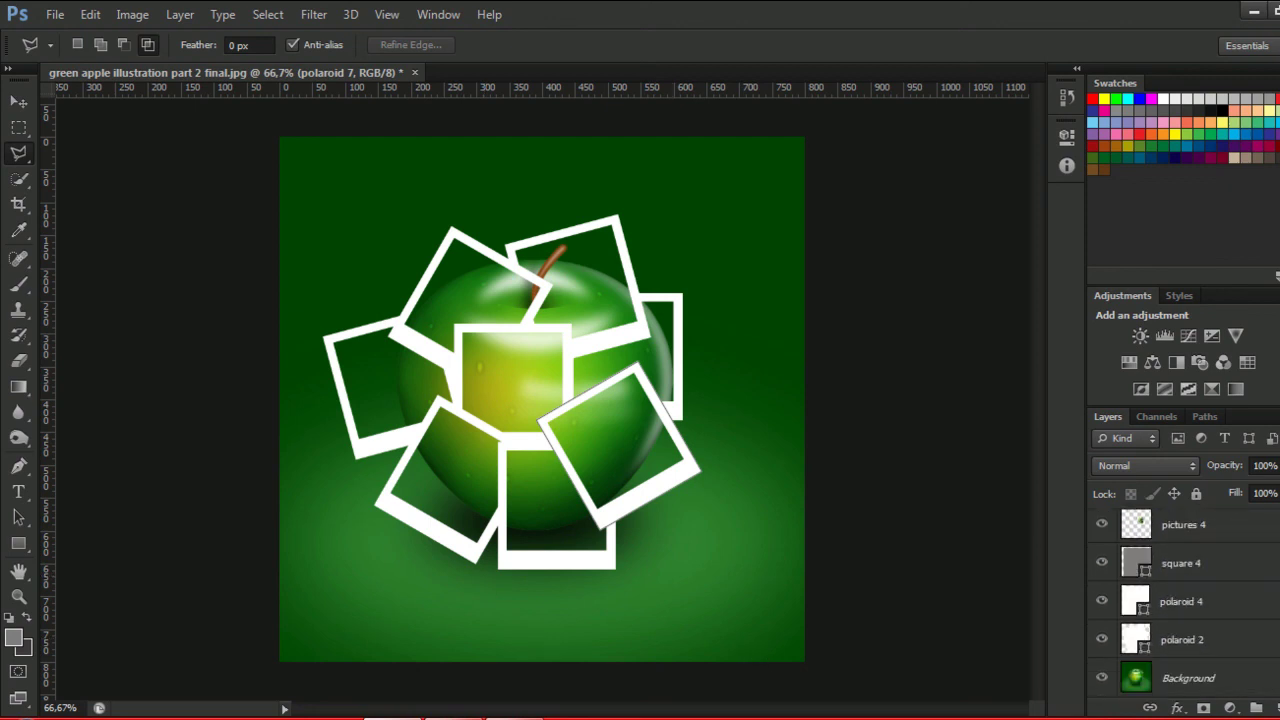
scroll(1184, 603, "up", 3)
scroll(1184, 603, "down", 3)
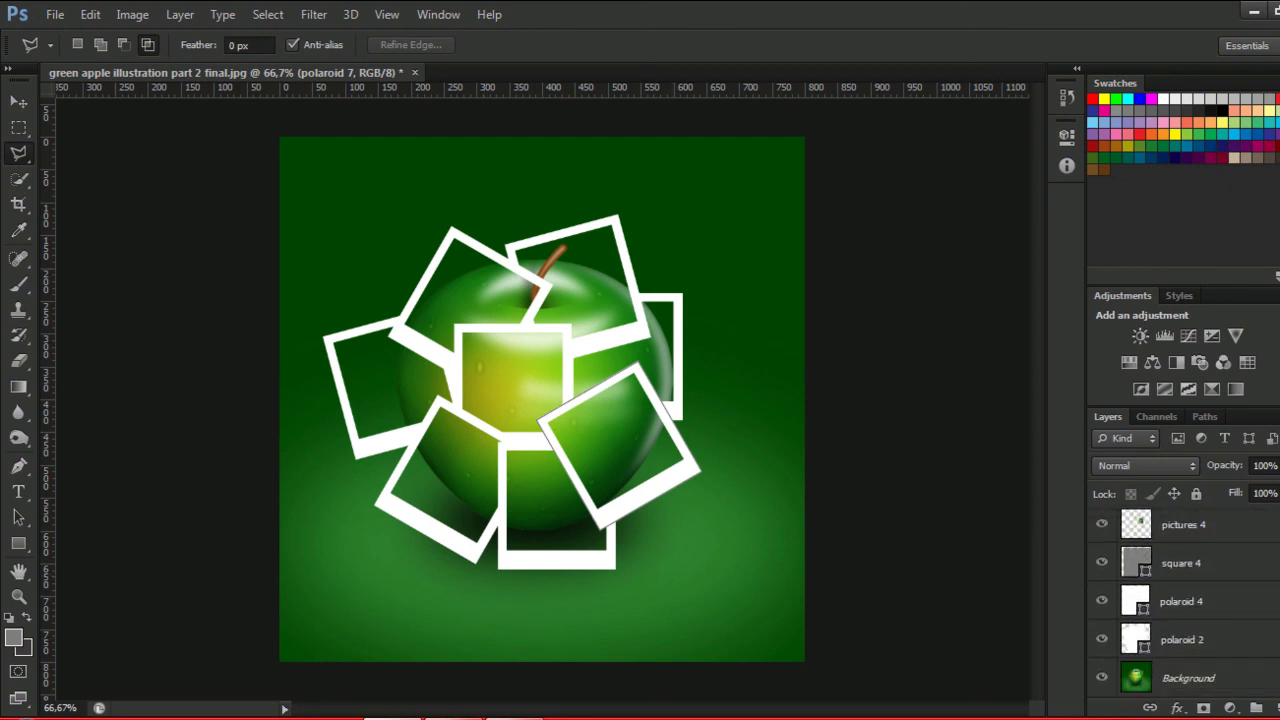
left_click(1232, 560)
key("ctrl+e")
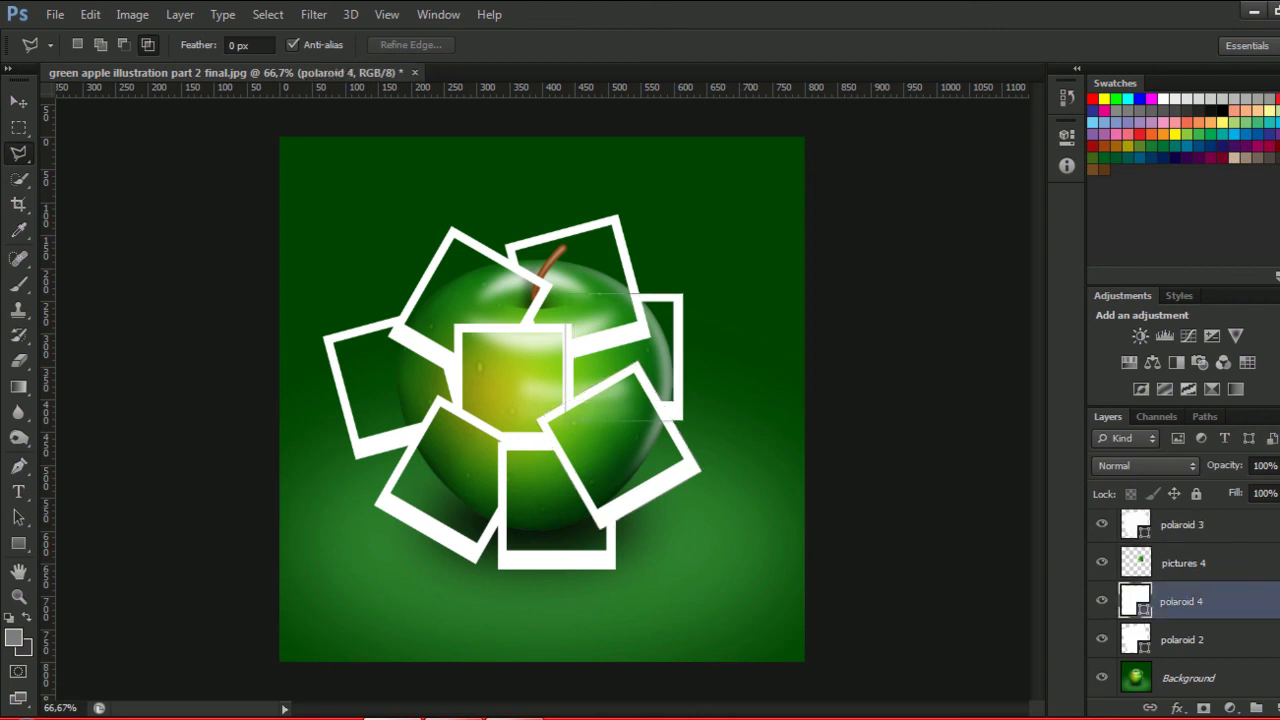
Merge the square 3 layer down into polaroid 3.
scroll(1256, 646, "up", 2)
scroll(1256, 646, "up", 2)
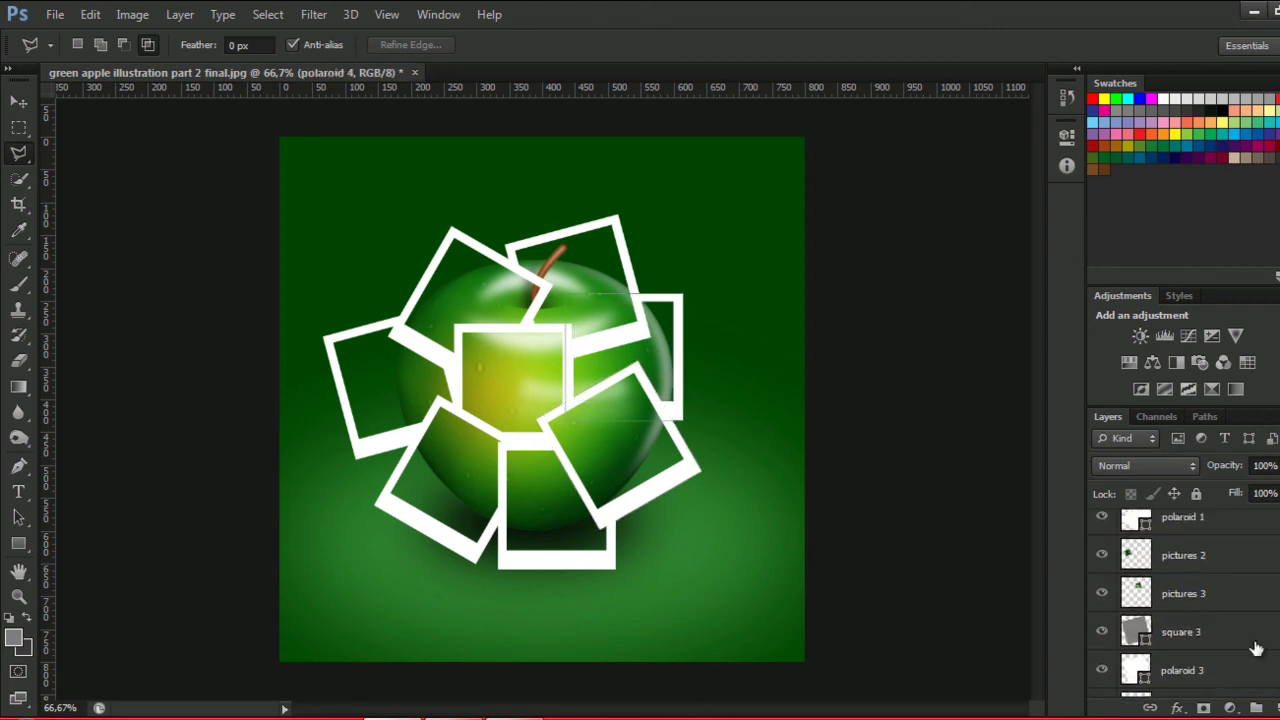
left_click(1256, 646)
key("ctrl+e")
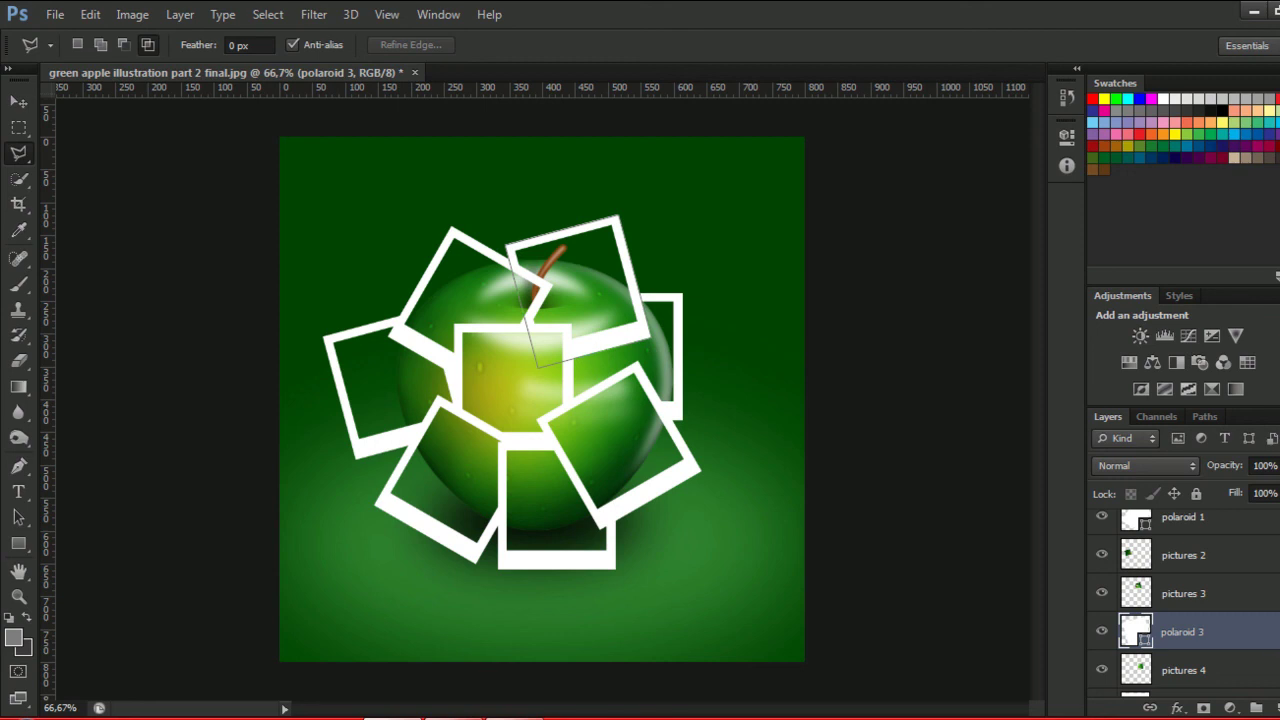
scroll(1184, 600, "down", 2)
scroll(1184, 600, "down", 2)
scroll(1184, 600, "down", 2)
scroll(1184, 600, "down", 2)
scroll(1184, 610, "up", 1)
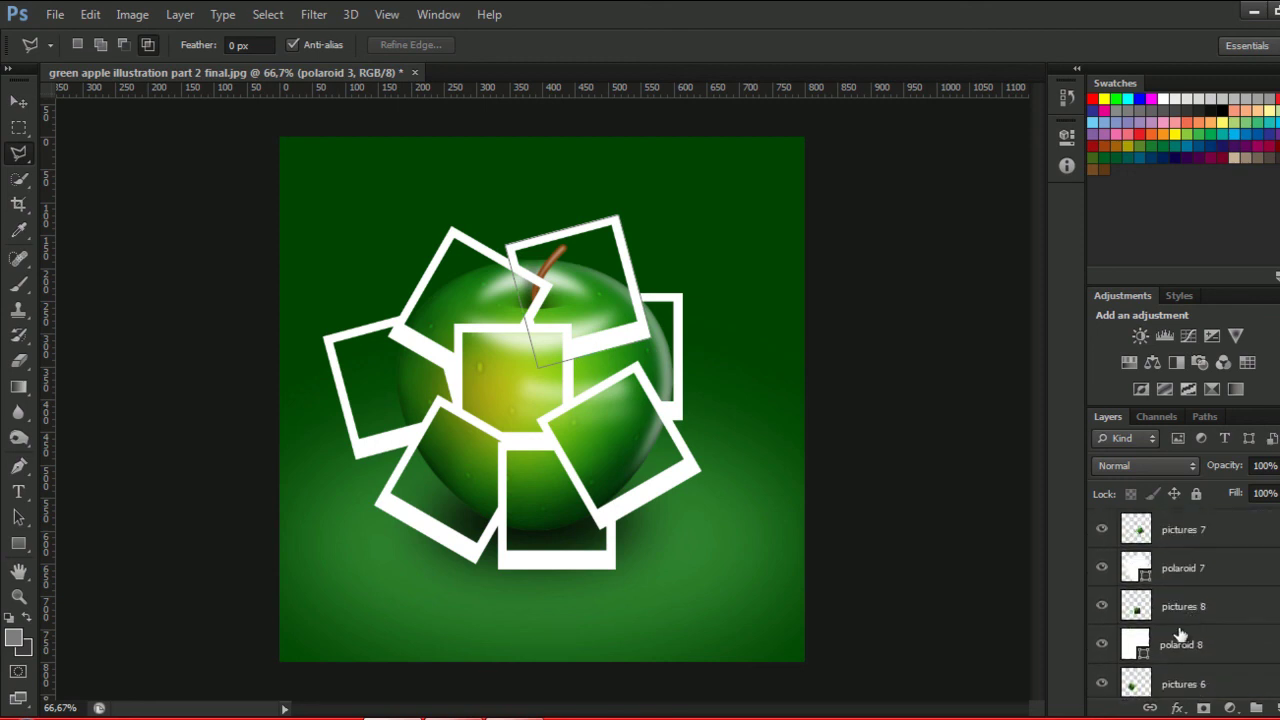
scroll(1184, 620, "down", 3)
scroll(1184, 620, "down", 3)
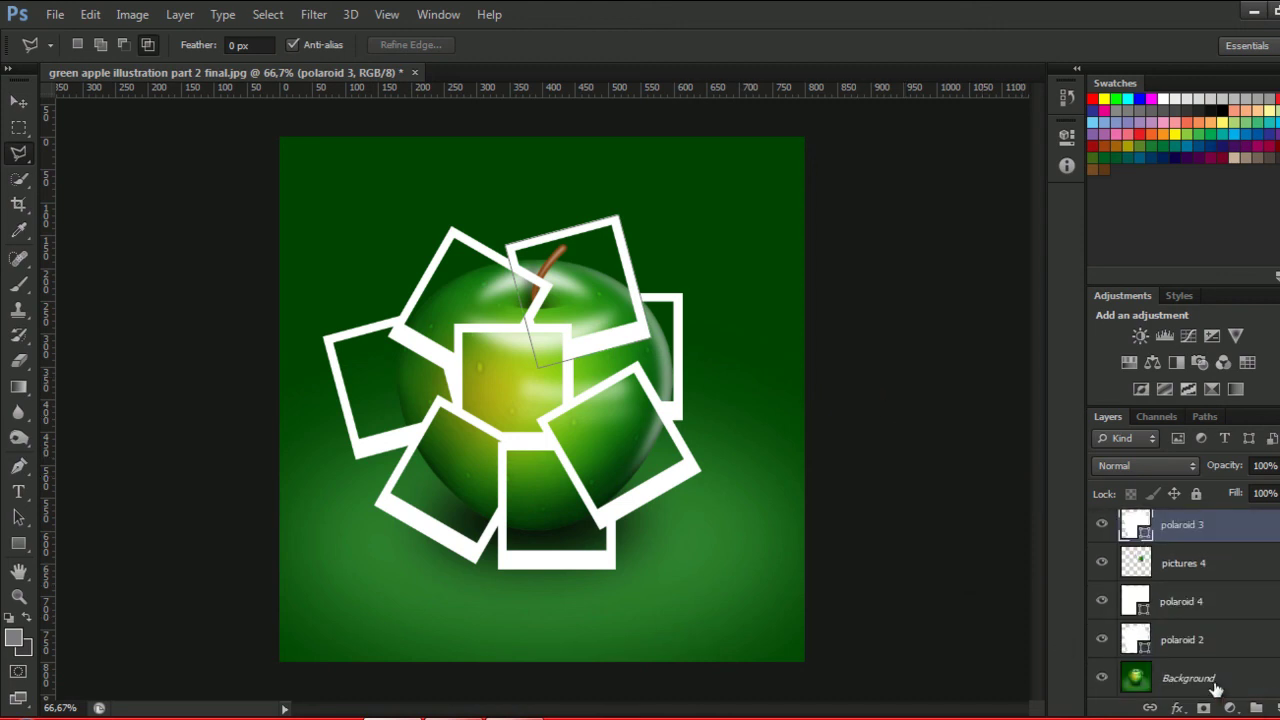
left_click(1214, 686)
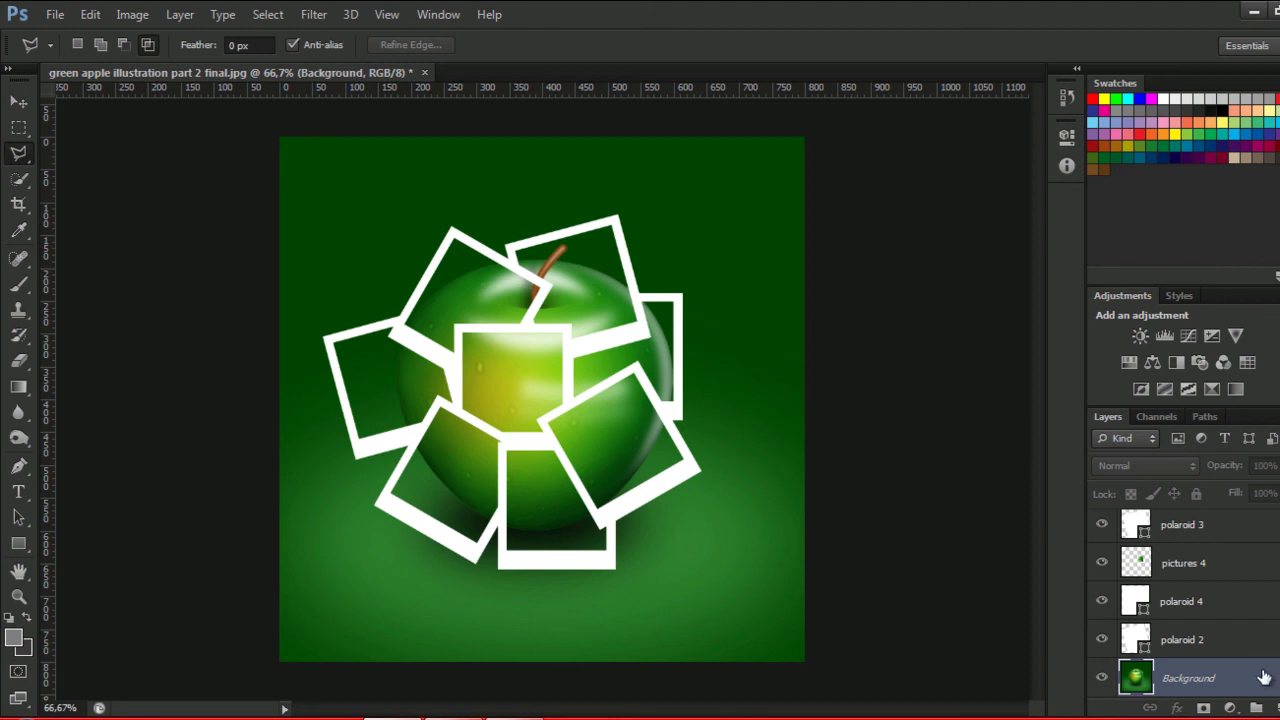
Convert the Background into a regular layer named 'apple'.
double_click(1257, 679)
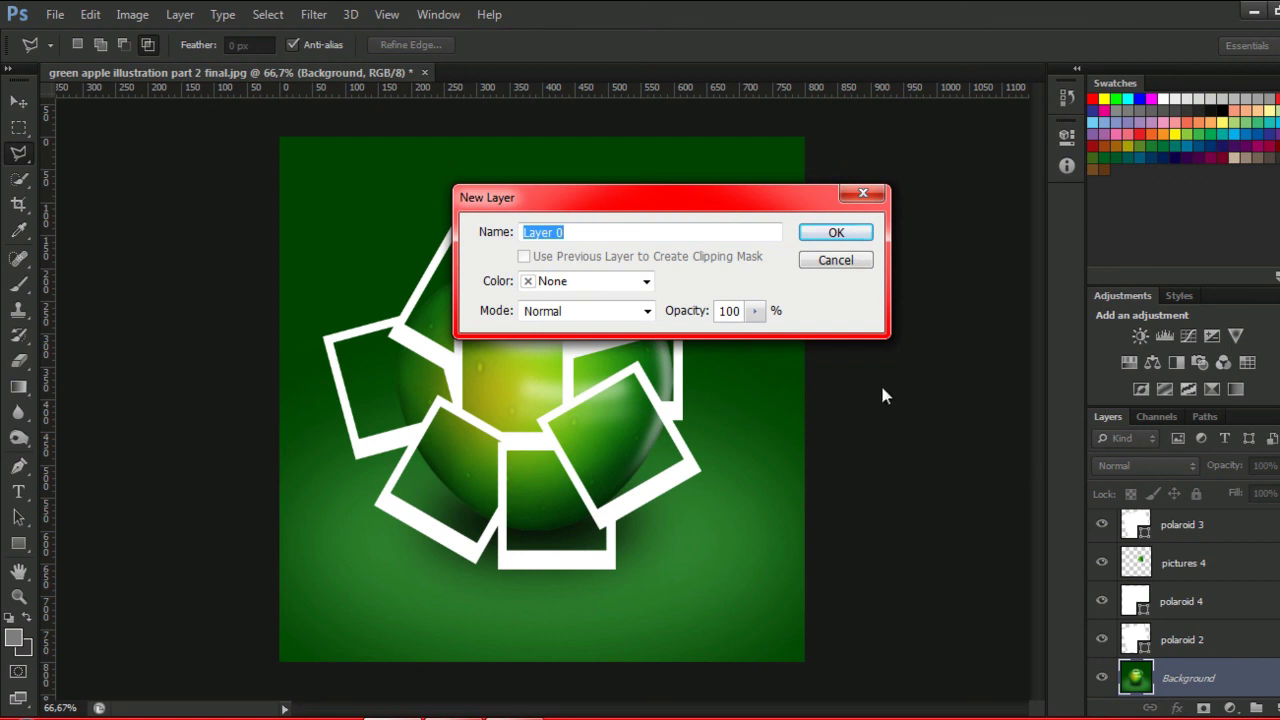
type("apple")
key("Return")
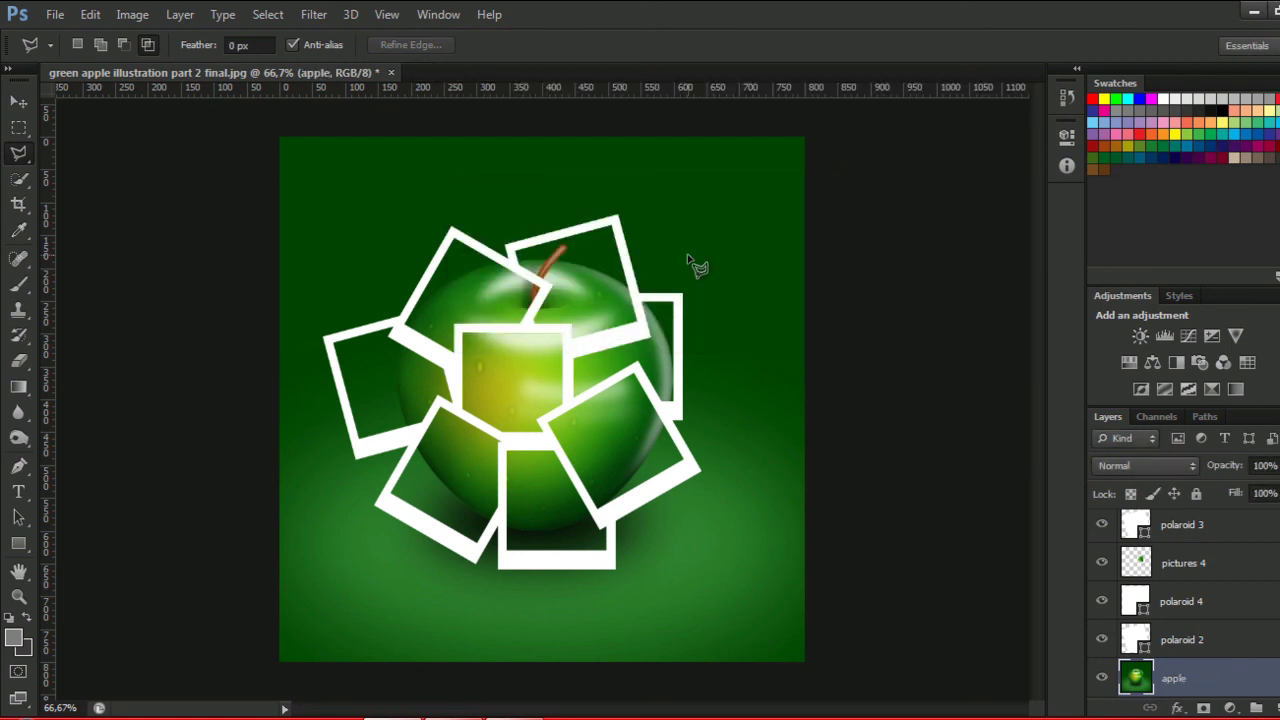
scroll(1271, 557, "up", 3)
scroll(1271, 557, "up", 3)
scroll(1271, 557, "up", 3)
left_click(1222, 532, "shift")
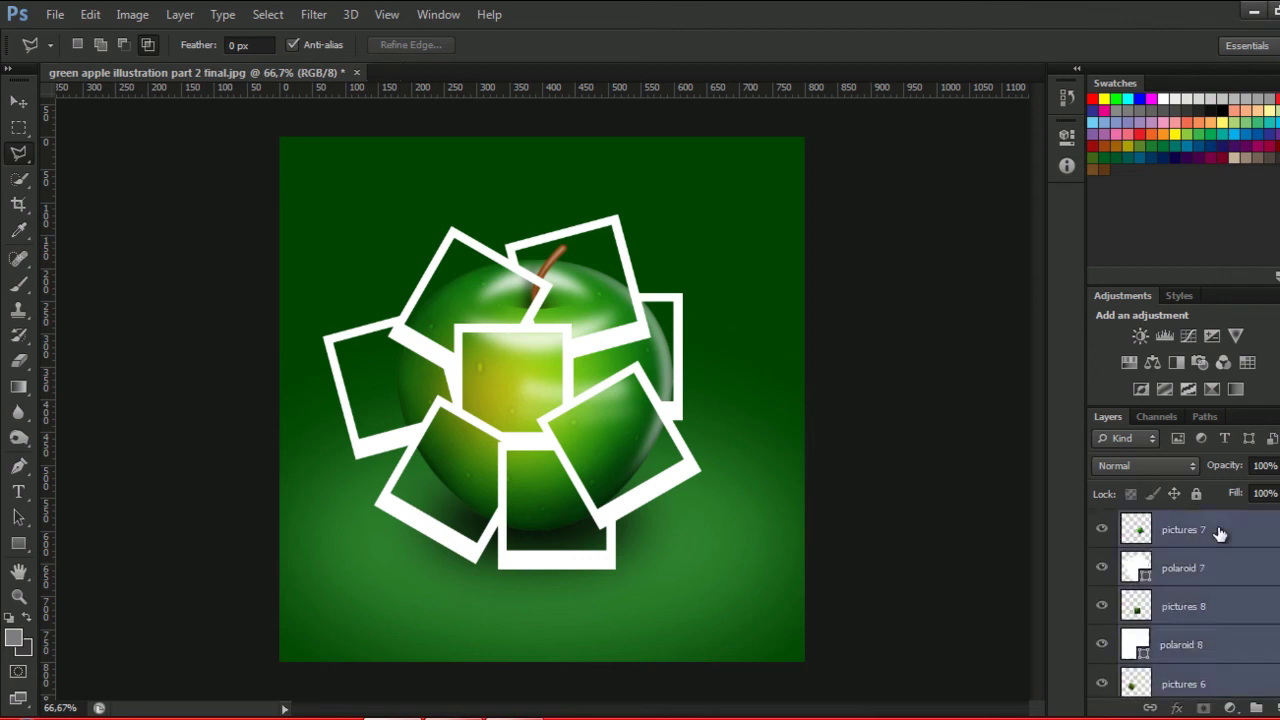
Group the selected layers as 'split polaroid' and put a new empty Layer 1 beneath it.
key("ctrl+g")
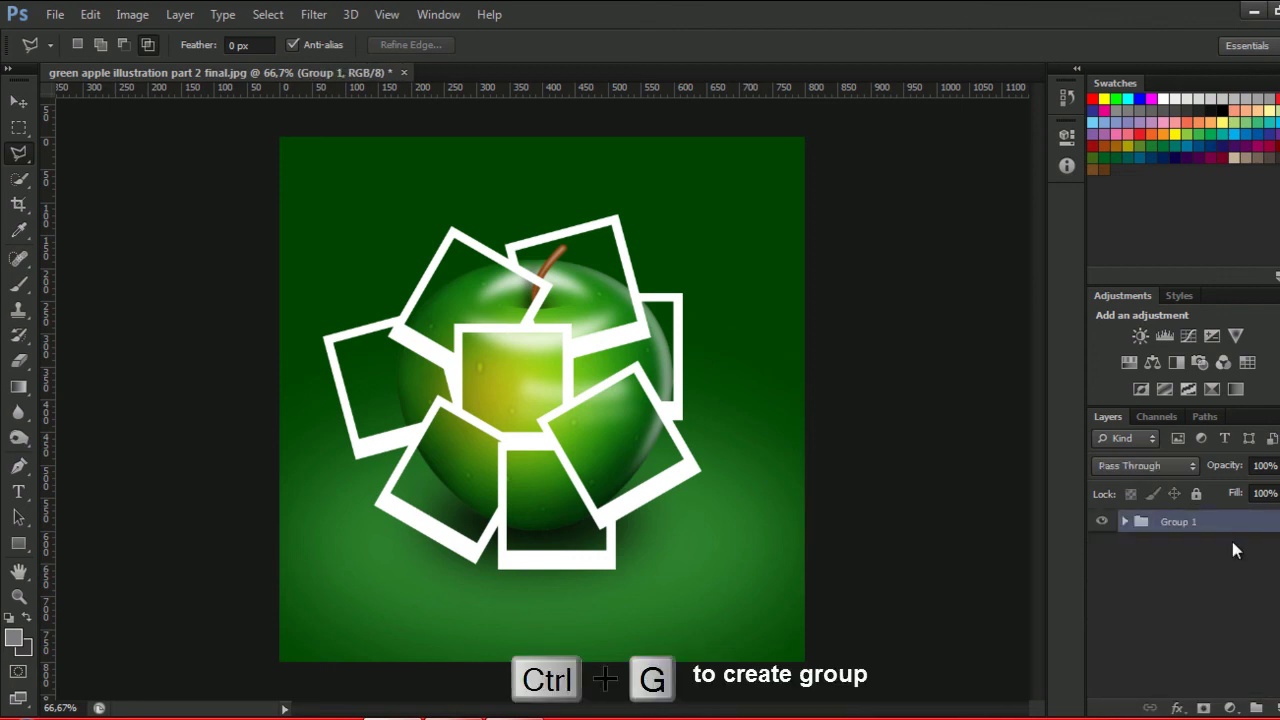
double_click(1180, 524)
type("split")
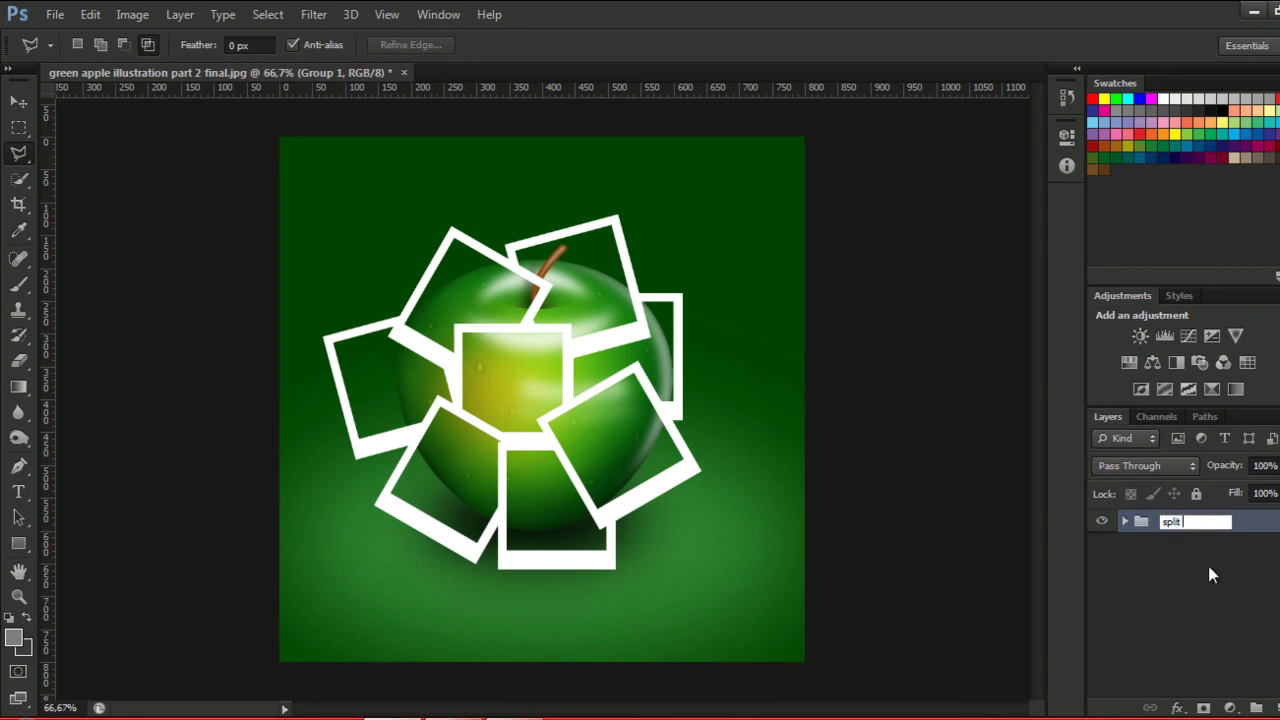
type(" lar")
key("Return")
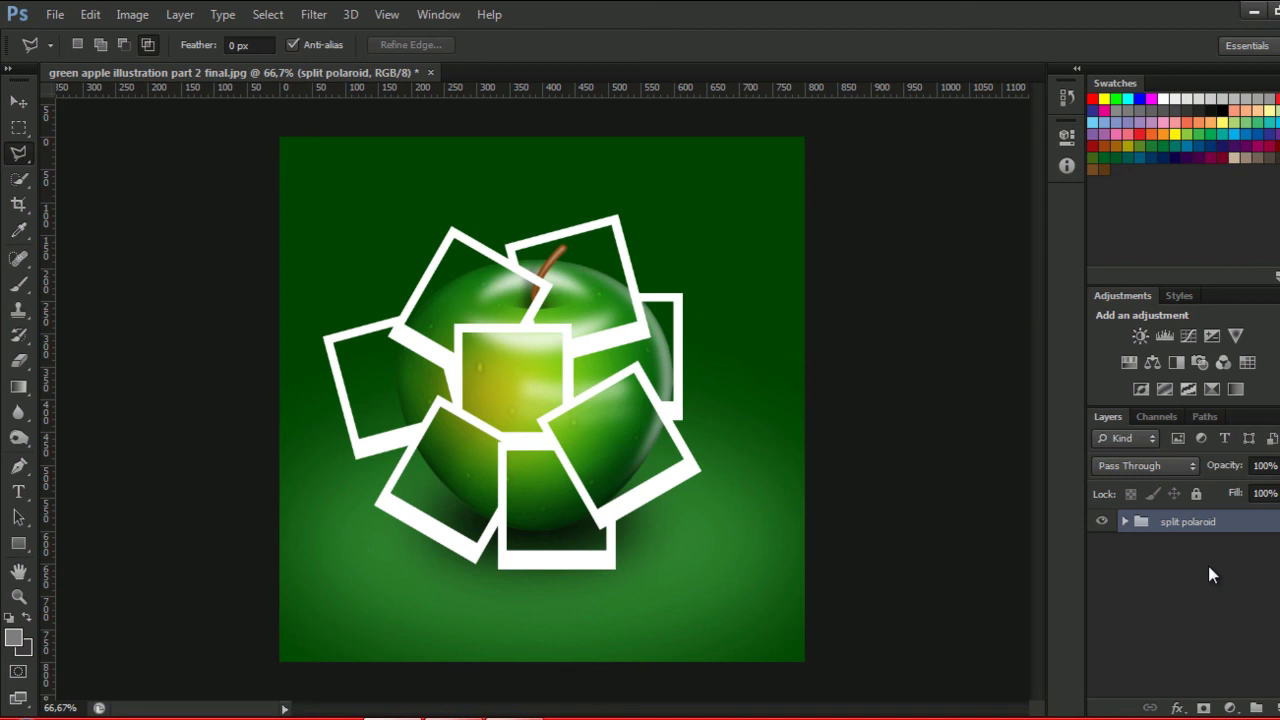
key("ctrl+shift+alt+n")
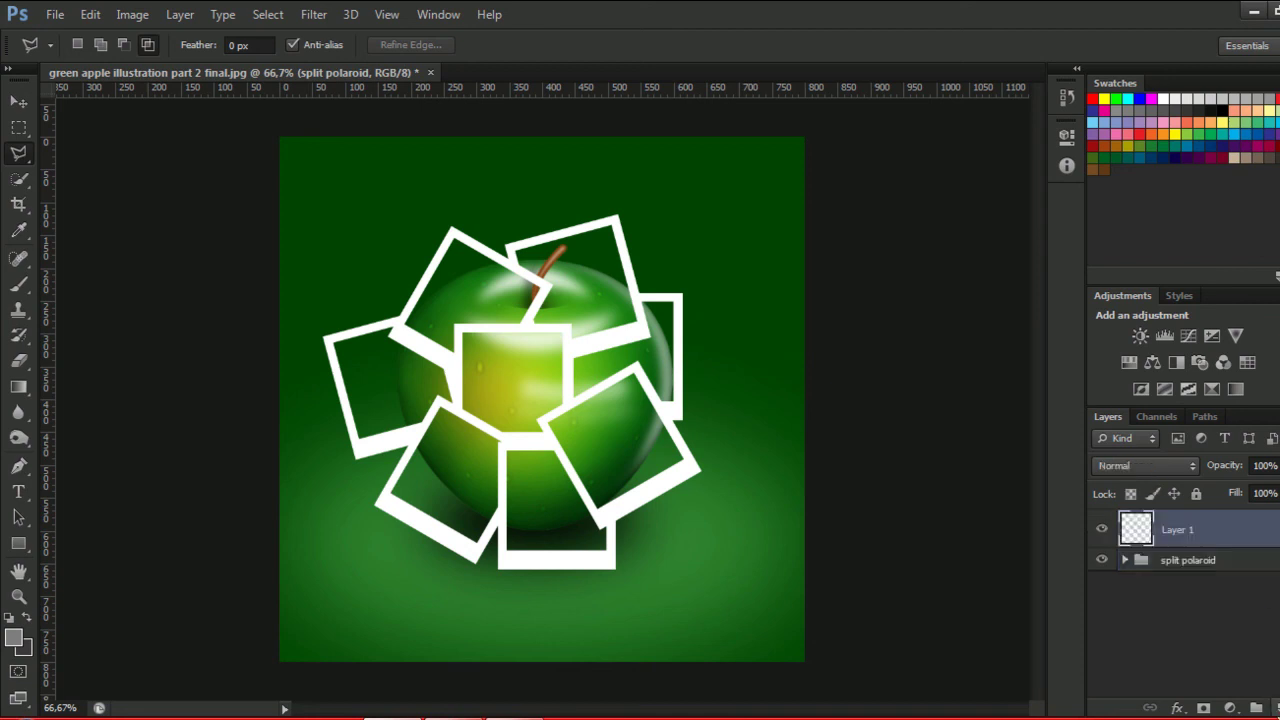
left_click_drag(1194, 531, 1192, 572)
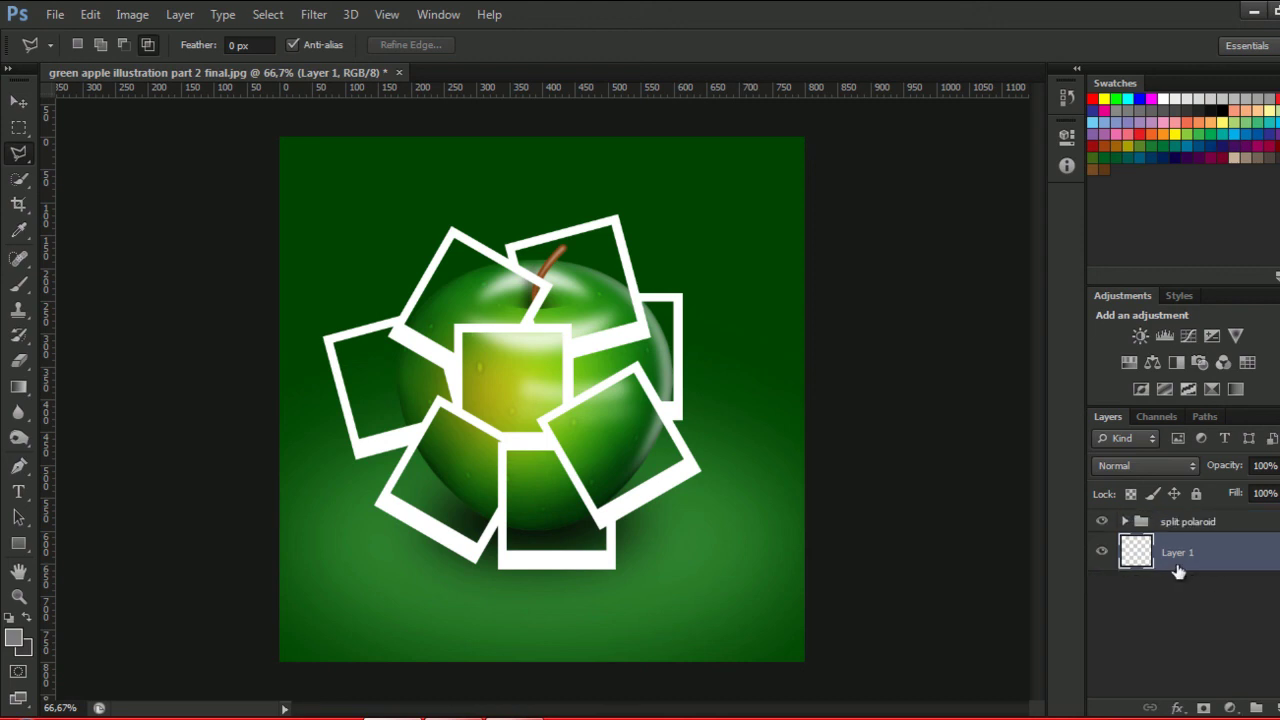